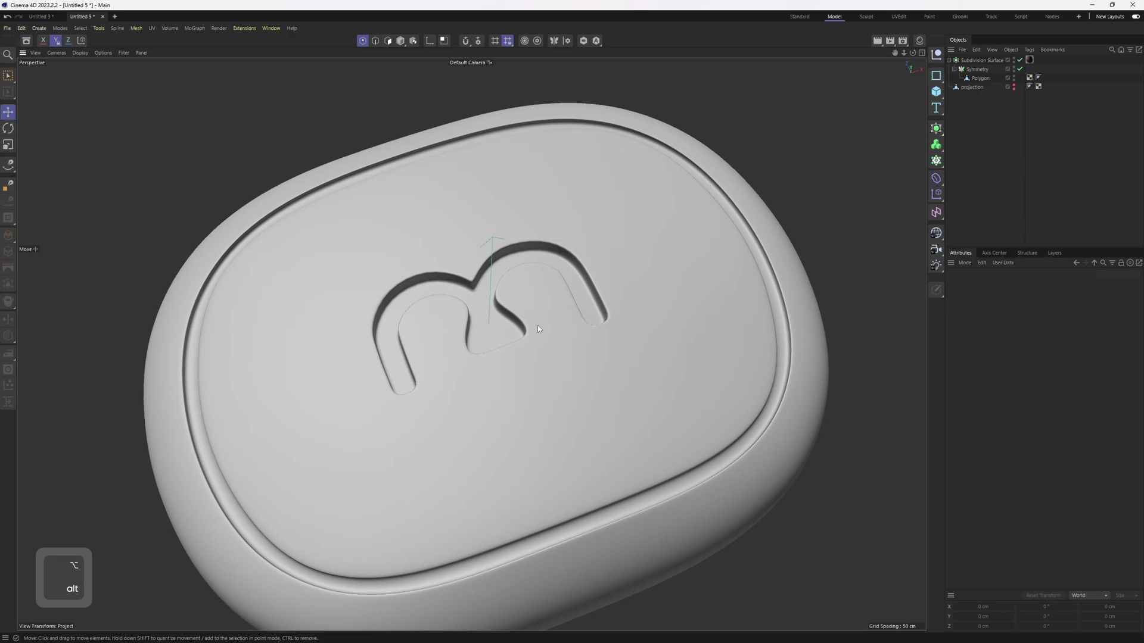
left_click_drag(526, 332, 490, 308, "alt")
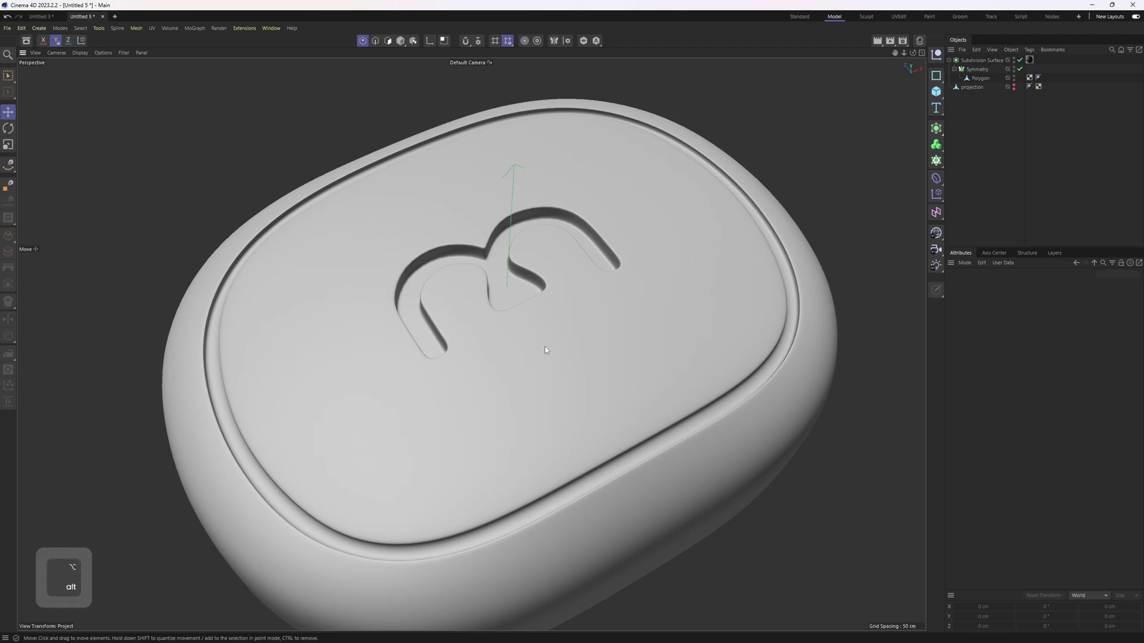
left_click_drag(544, 345, 464, 375, "alt")
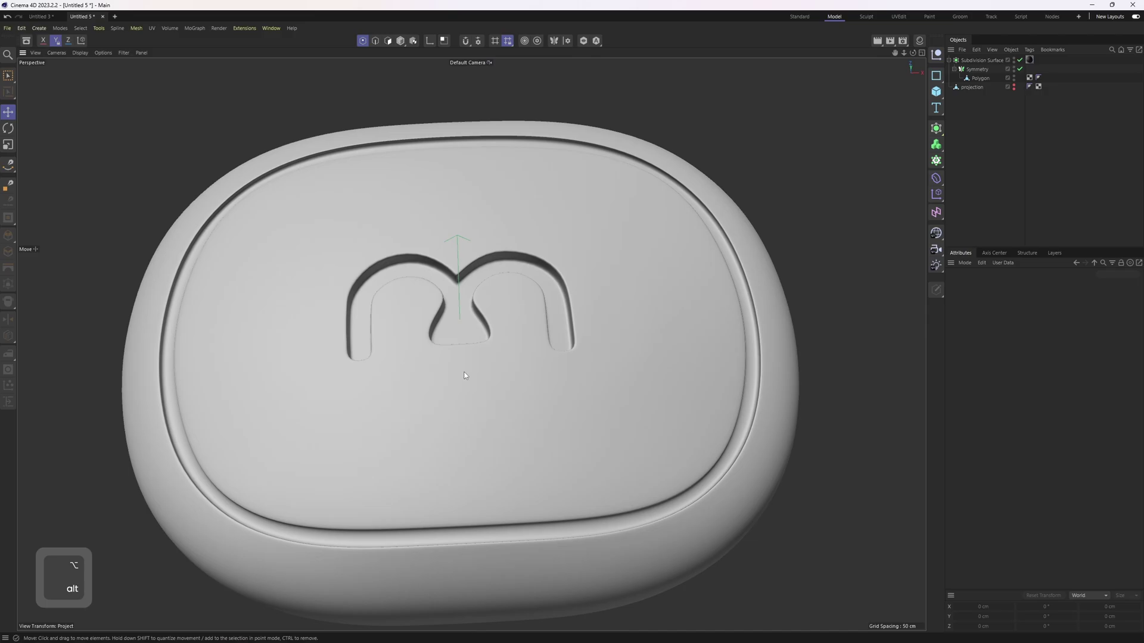
left_click_drag(490, 375, 513, 336, "alt")
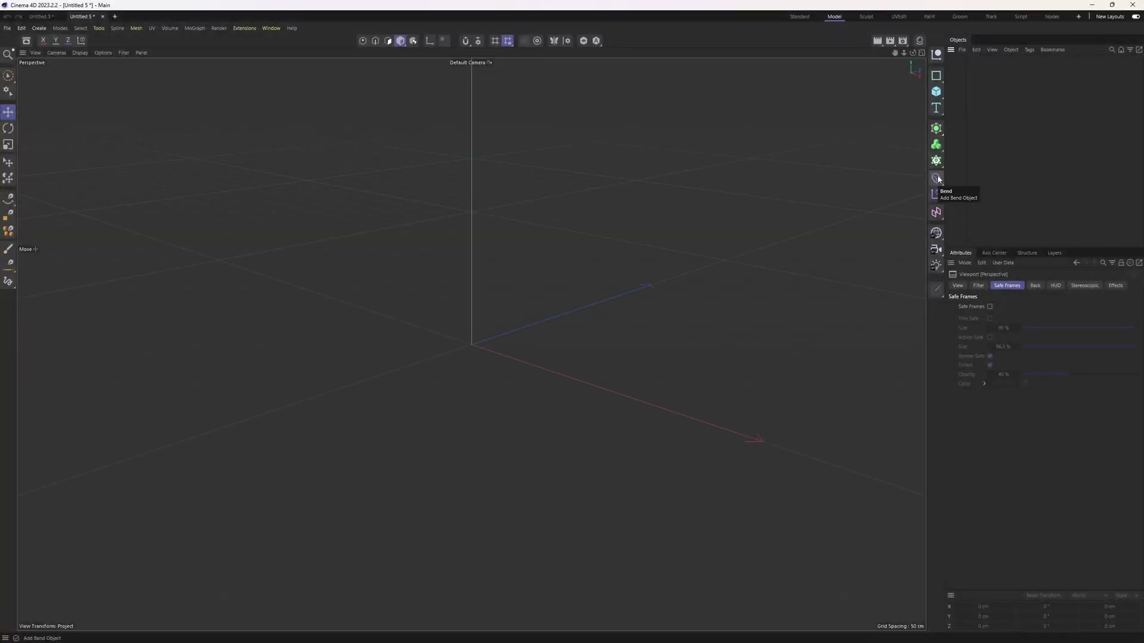
- Load the picture from the ref folder as the background image of the Top view
middle_click(715, 189)
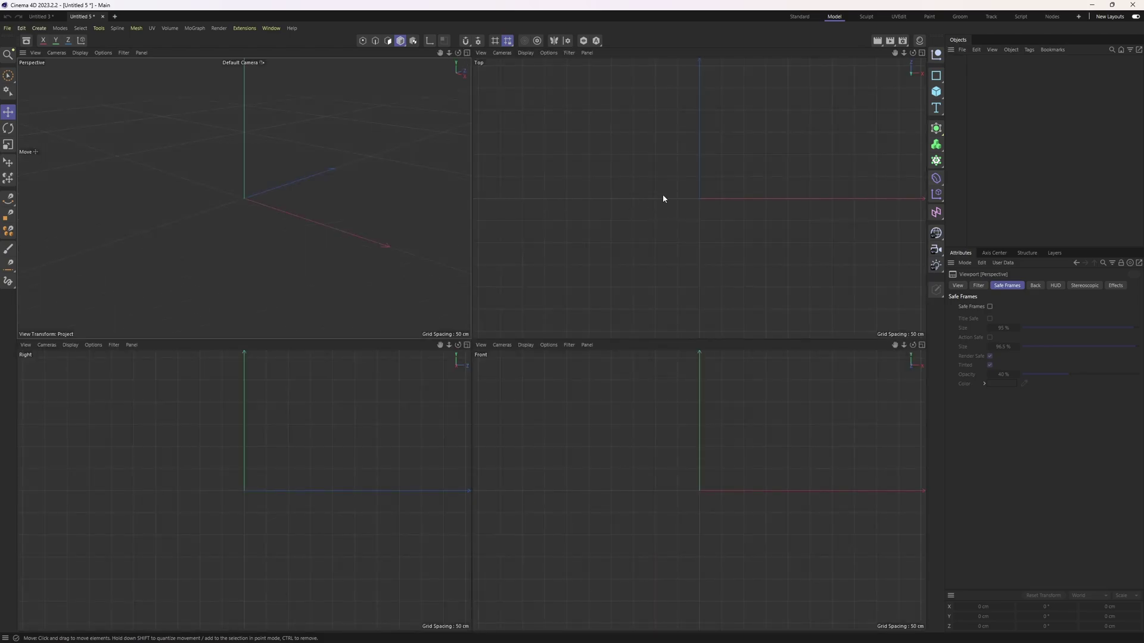
middle_click(670, 202)
key("shift+v")
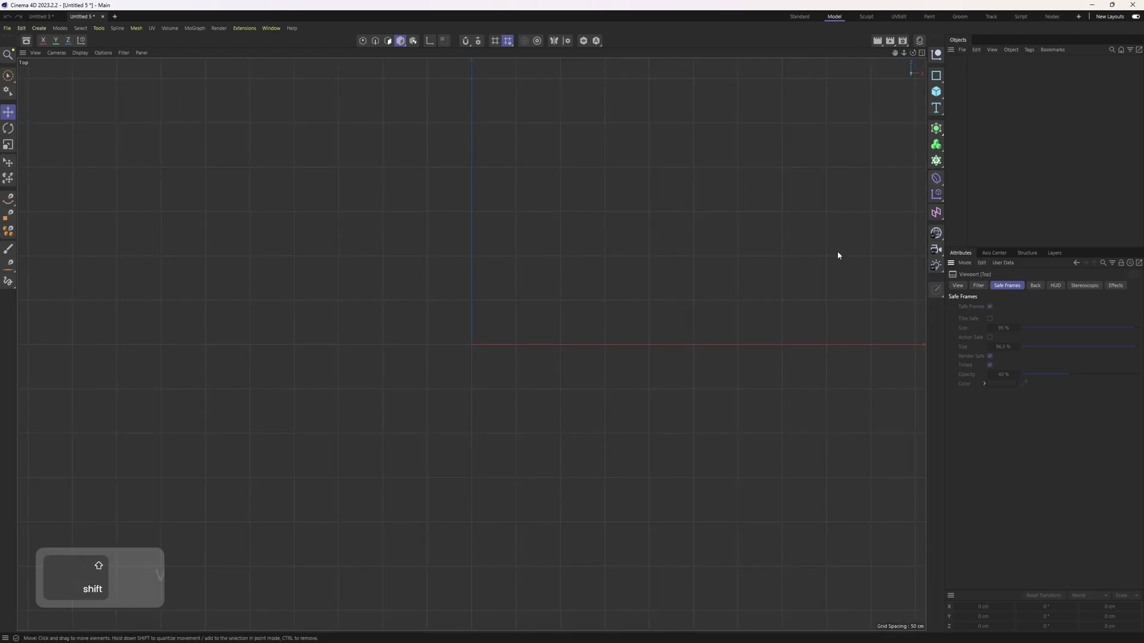
left_click(1033, 287)
left_click(1137, 316)
left_click(174, 79)
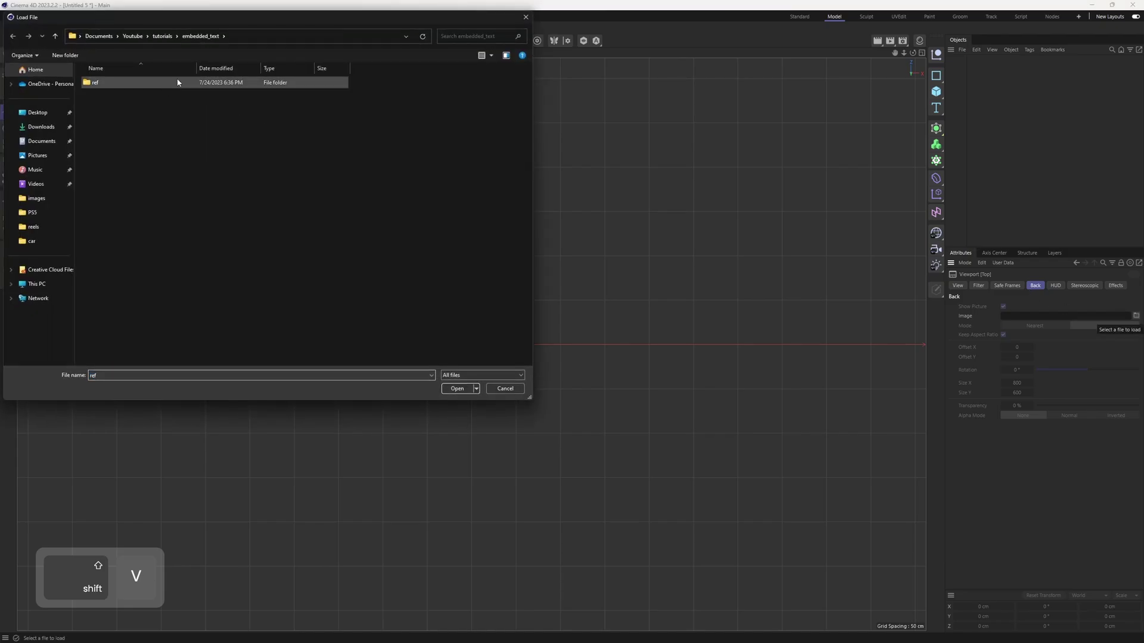
double_click(114, 96)
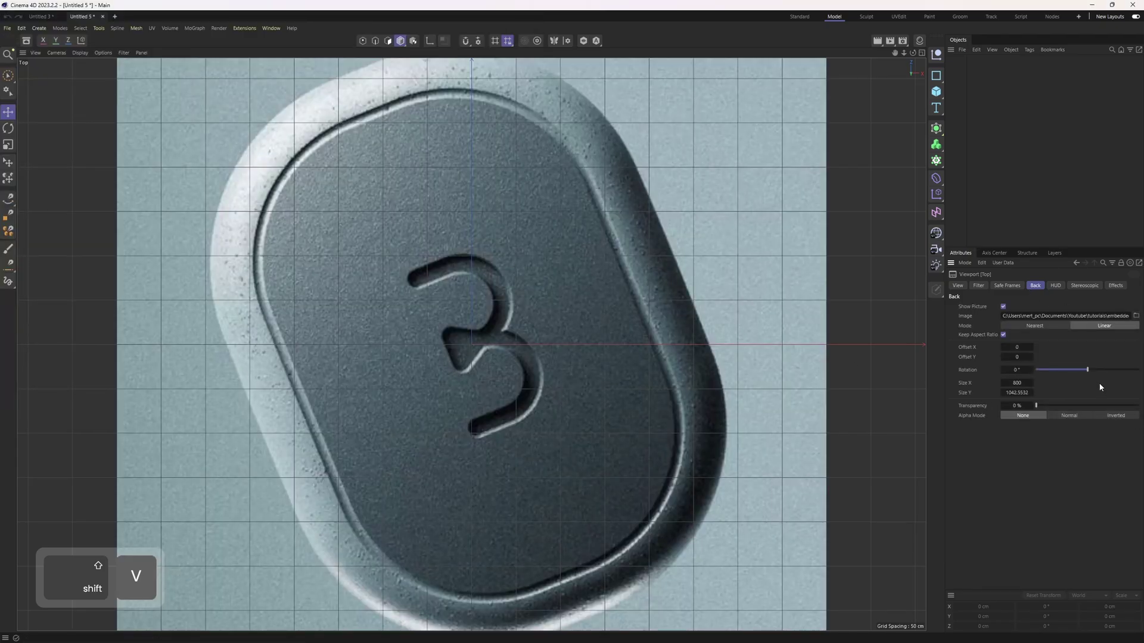
- Rotate the background image to -68° and set its transparency to 84%
left_click_drag(1087, 370, 1026, 370)
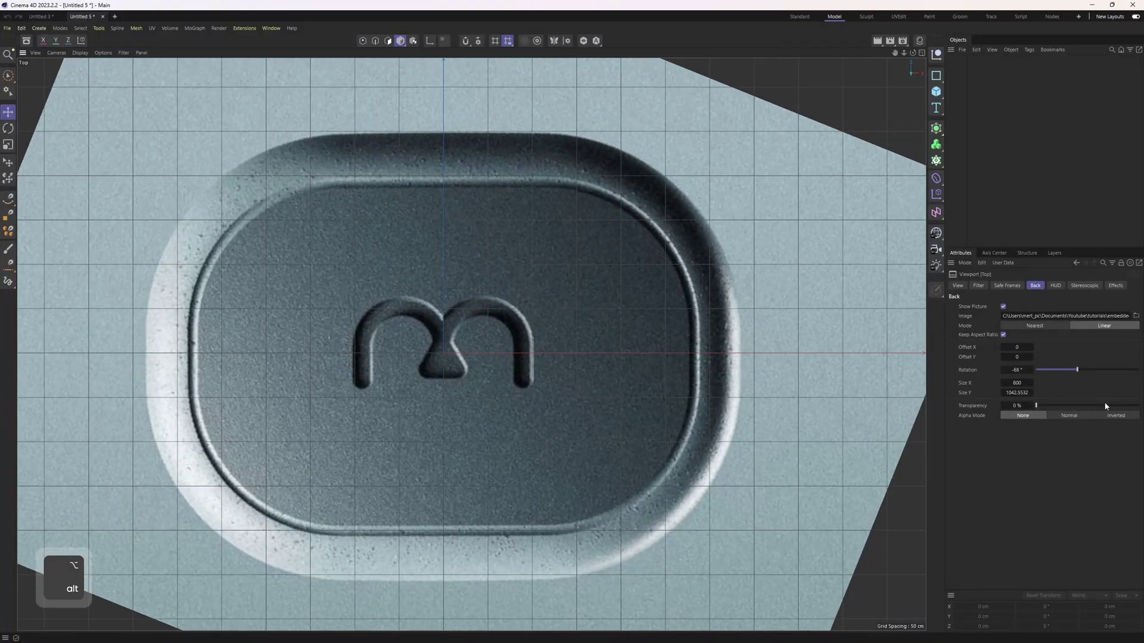
left_click_drag(1106, 406, 1123, 406)
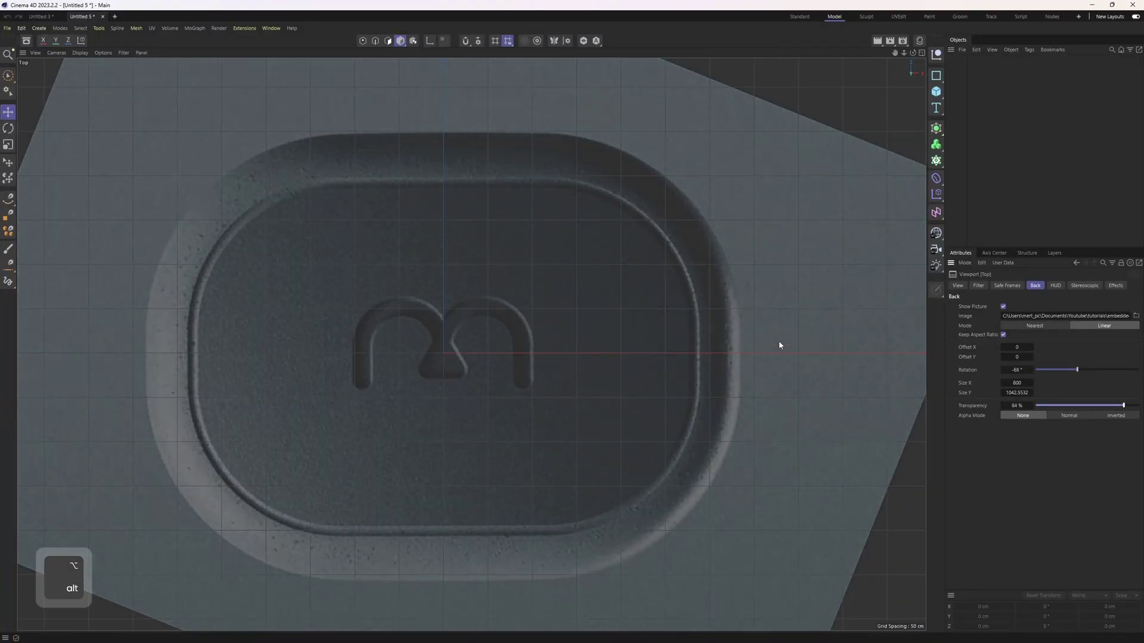
right_click_drag(779, 344, 556, 317, "alt")
- Add a cube sized to the reference outline, about 673 cm in X and 499 cm in Z, and make it editable
left_click(936, 91)
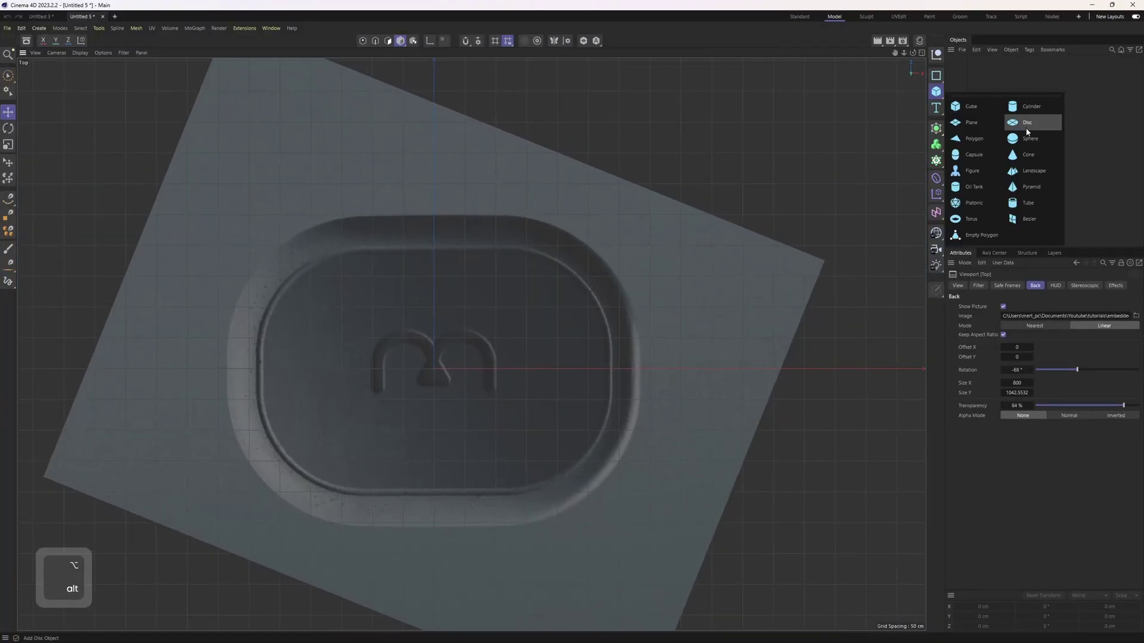
left_click(954, 108)
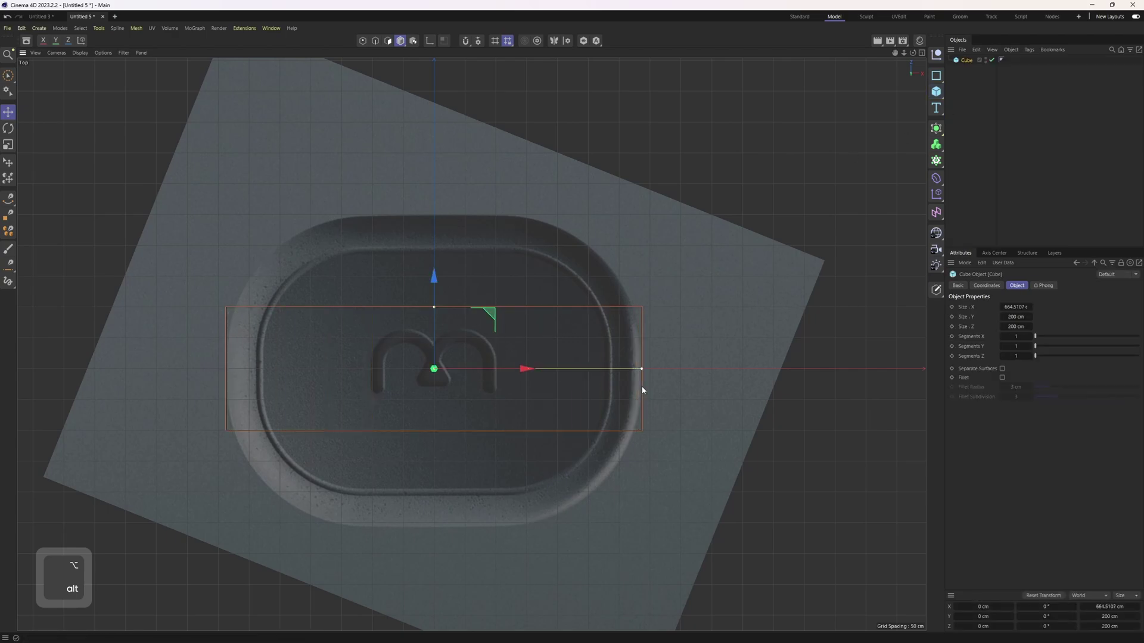
left_click_drag(428, 308, 442, 214)
key("c")
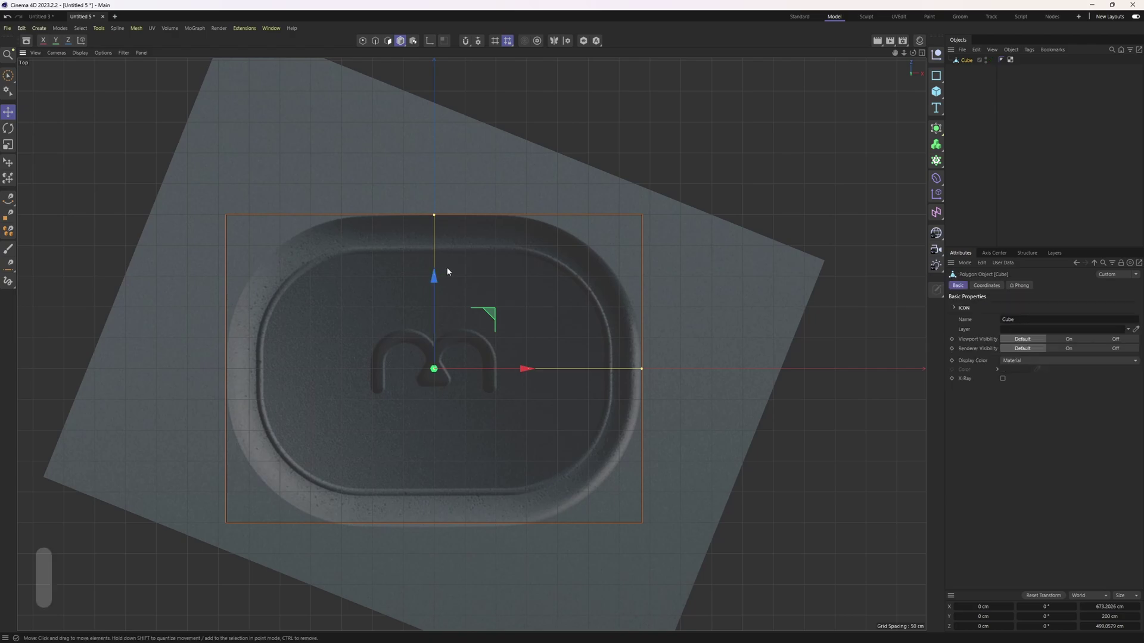
- Bevel the cube's four vertical corner edges with 2 subdivisions and an offset of about 205 cm to follow the reference outline
key("2")
key("0")
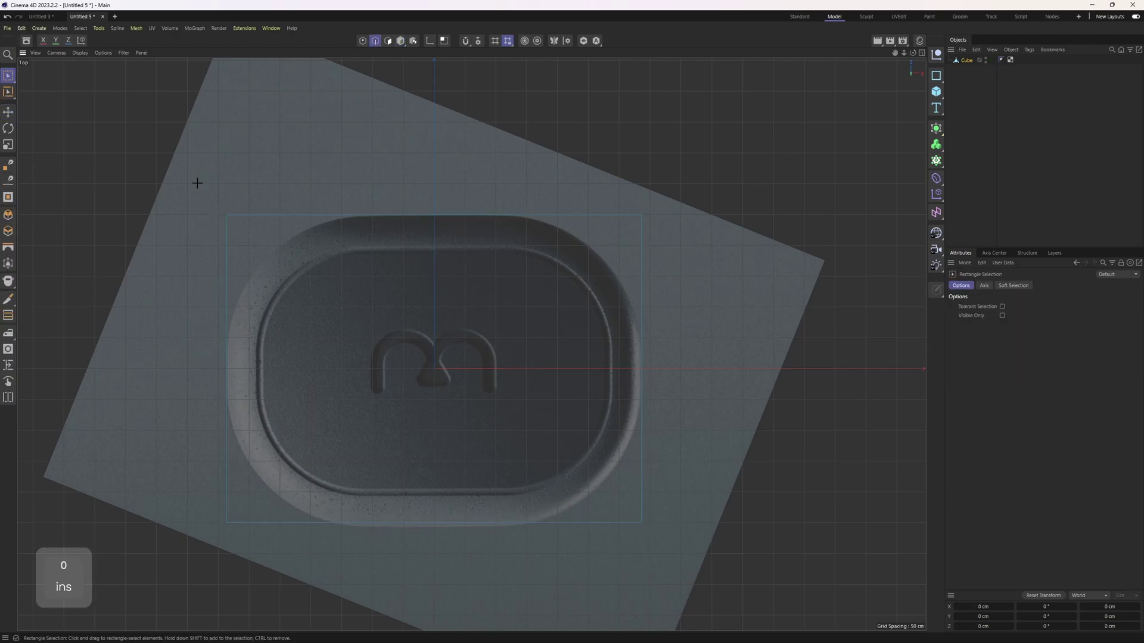
left_click_drag(198, 183, 255, 245)
left_click_drag(617, 192, 676, 251, "shift")
left_click_drag(616, 488, 665, 545, "shift")
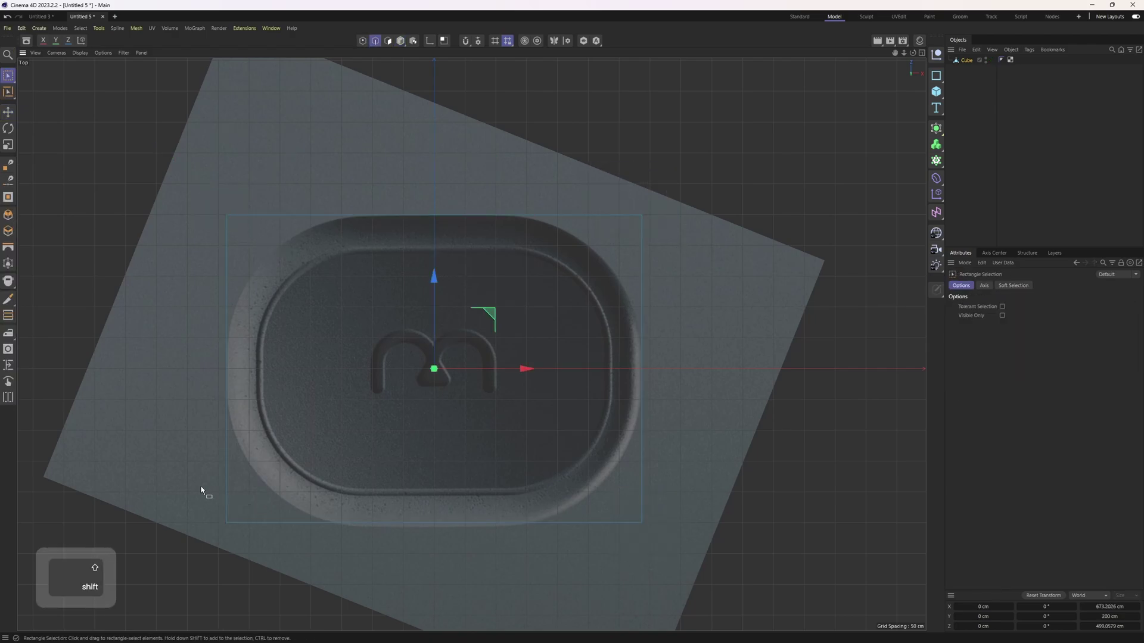
right_click(543, 442)
left_click(583, 213)
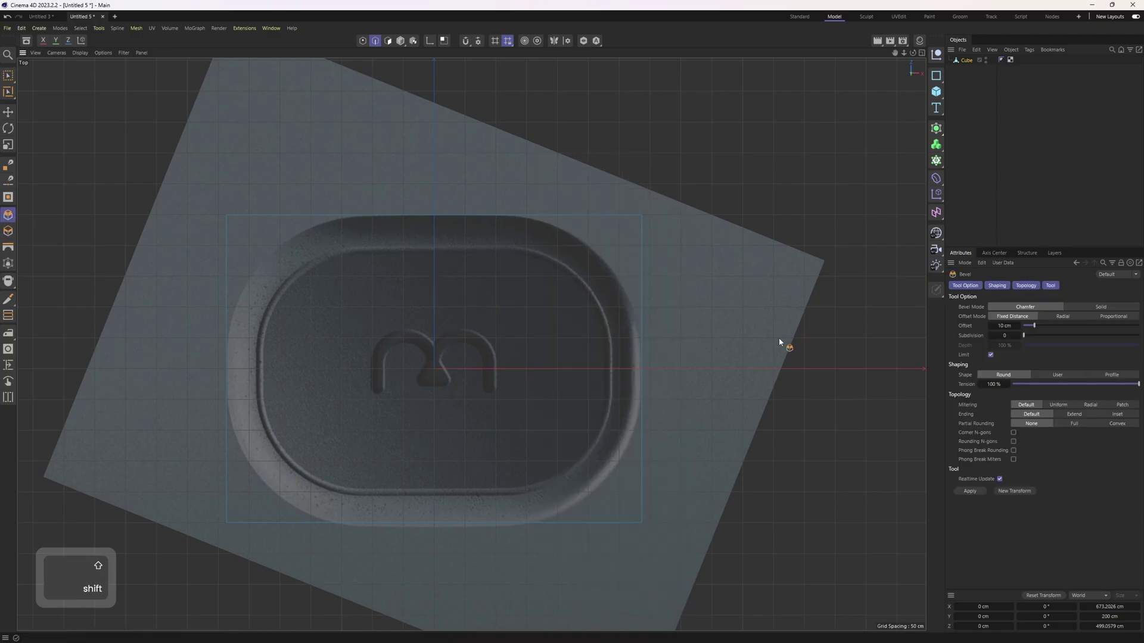
left_click_drag(648, 325, 914, 309)
key("ctrl+z")
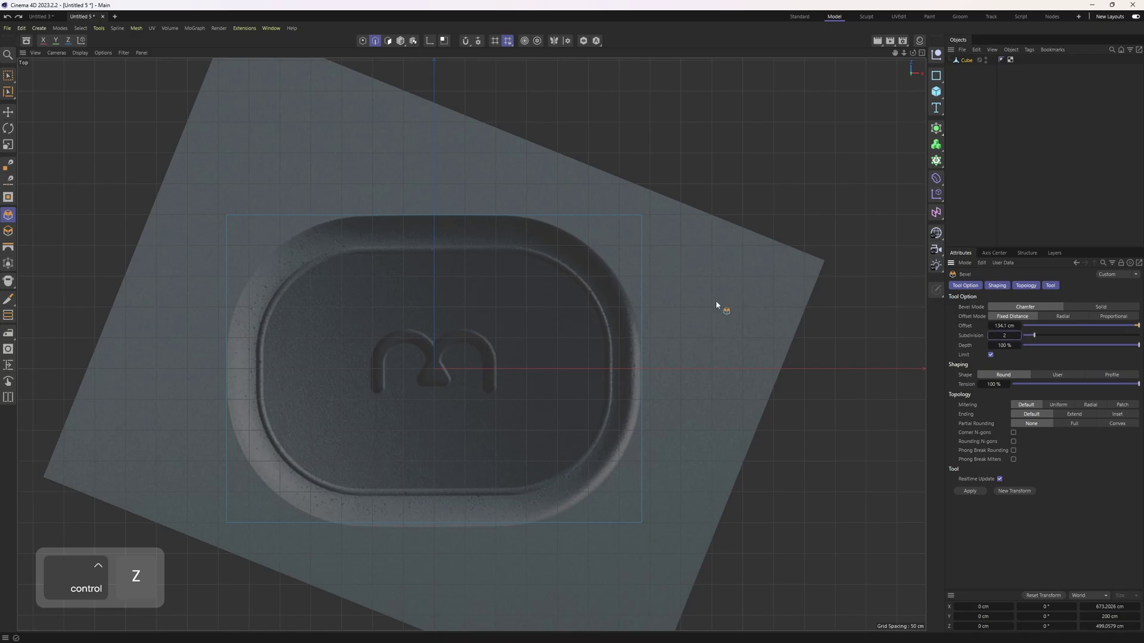
left_click_drag(745, 322, 881, 315)
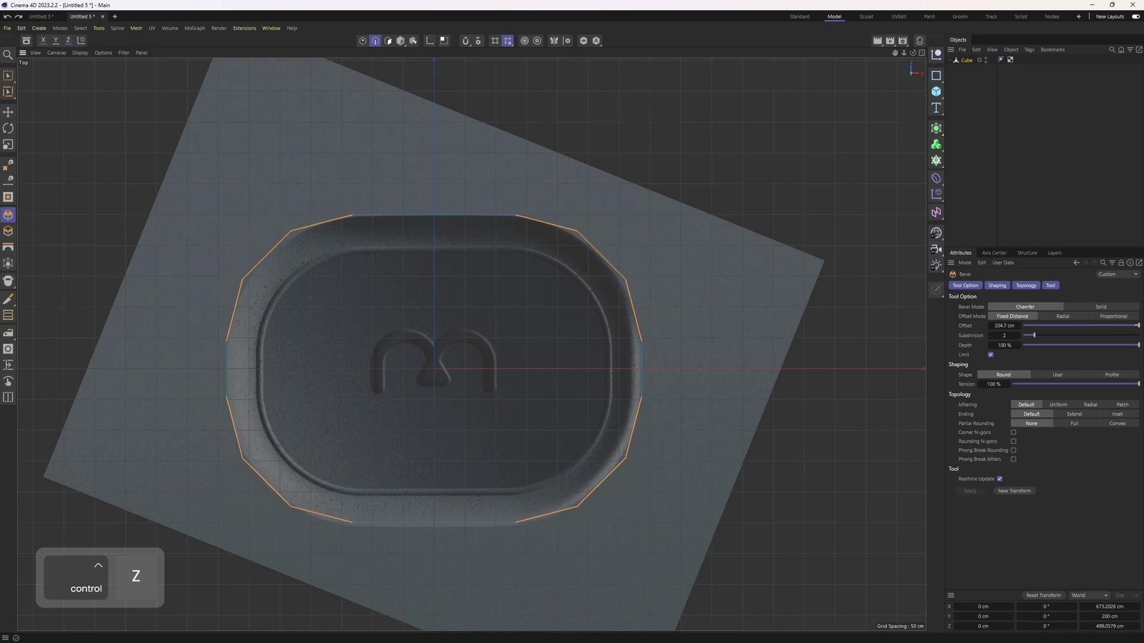
- Inset the top and bottom cap polygons by about 51 cm to match the groove line in the reference
middle_click(706, 302)
middle_click(349, 184)
left_click(387, 41)
key("e")
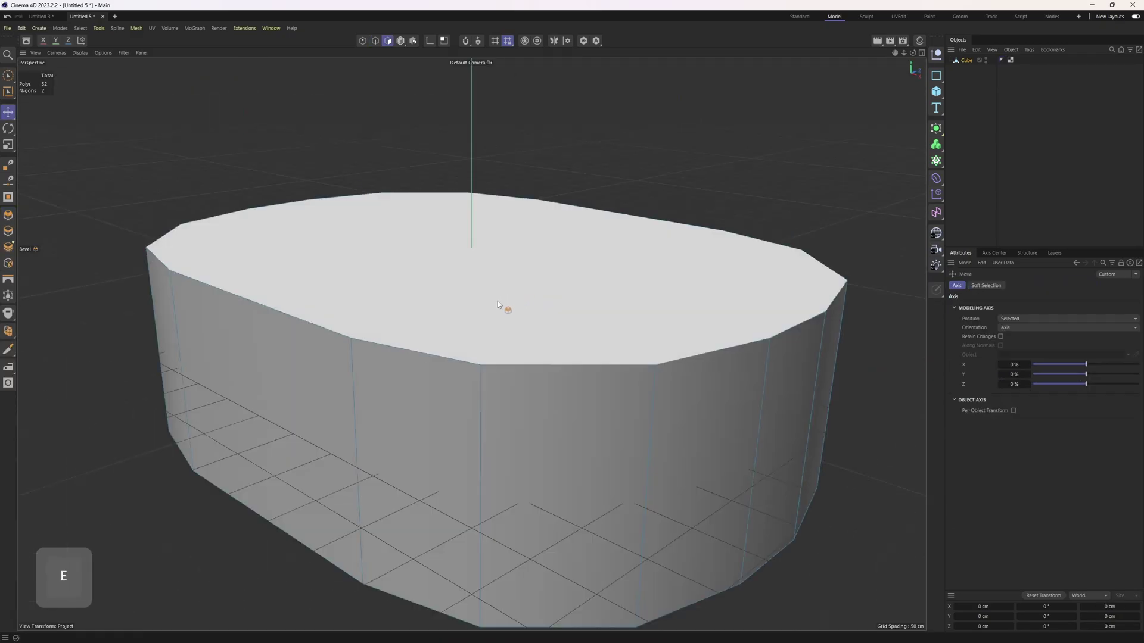
left_click_drag(494, 303, 444, 354, "alt")
left_click(445, 252)
left_click_drag(444, 253, 455, 441, "alt")
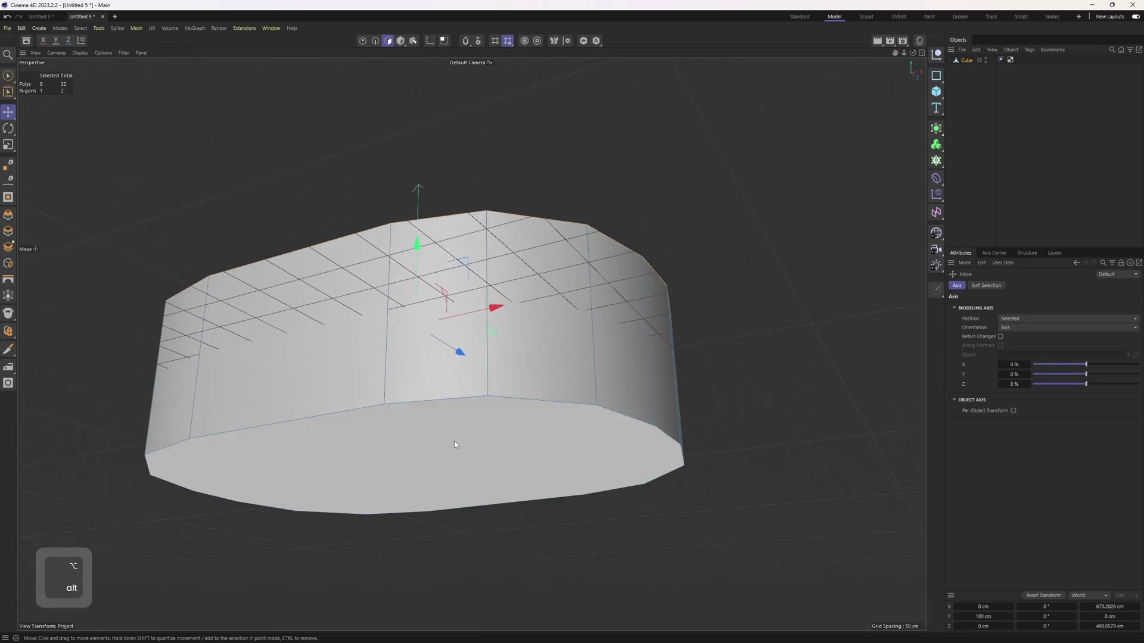
left_click(526, 485, "shift")
left_click_drag(526, 485, 506, 243, "alt")
right_click(578, 259)
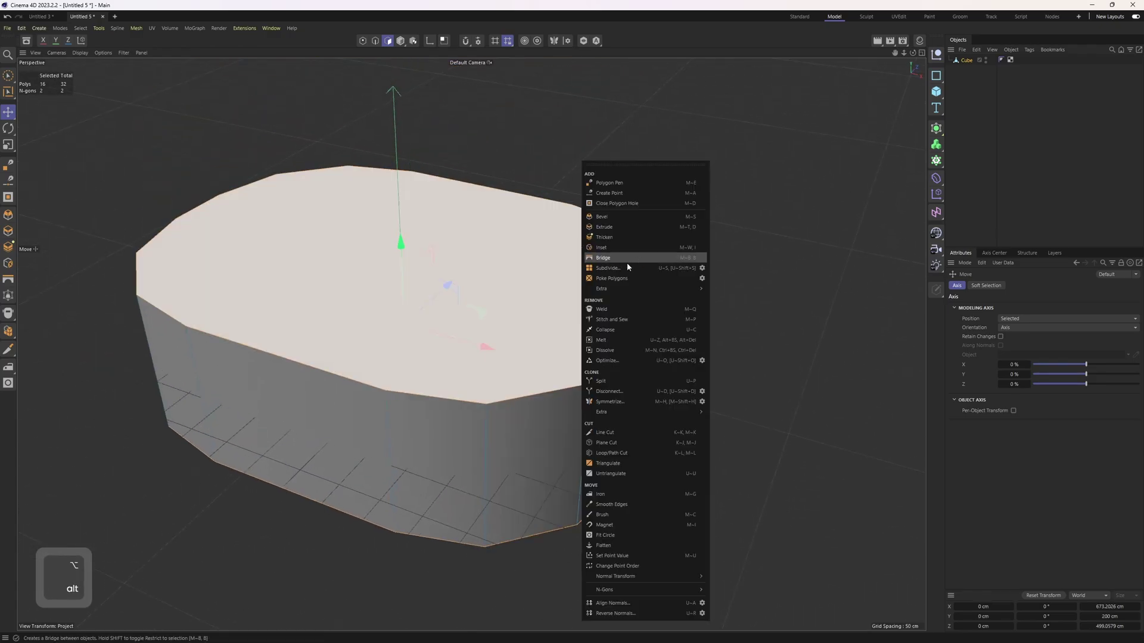
left_click(465, 158)
left_click_drag(465, 158, 486, 285, "alt")
right_click(562, 162)
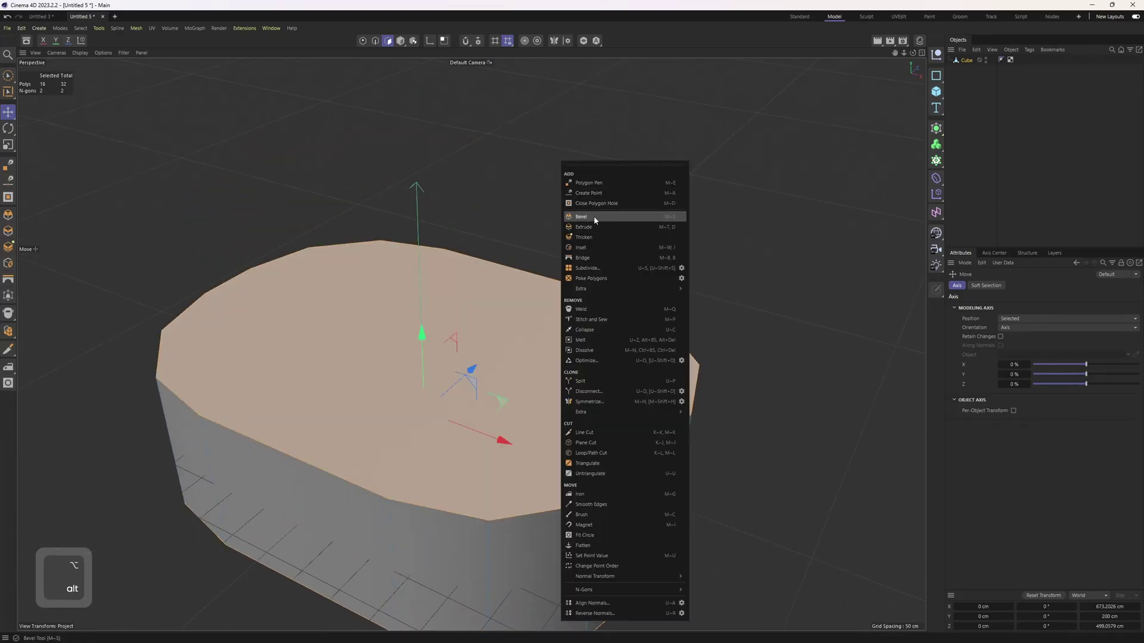
left_click(580, 247)
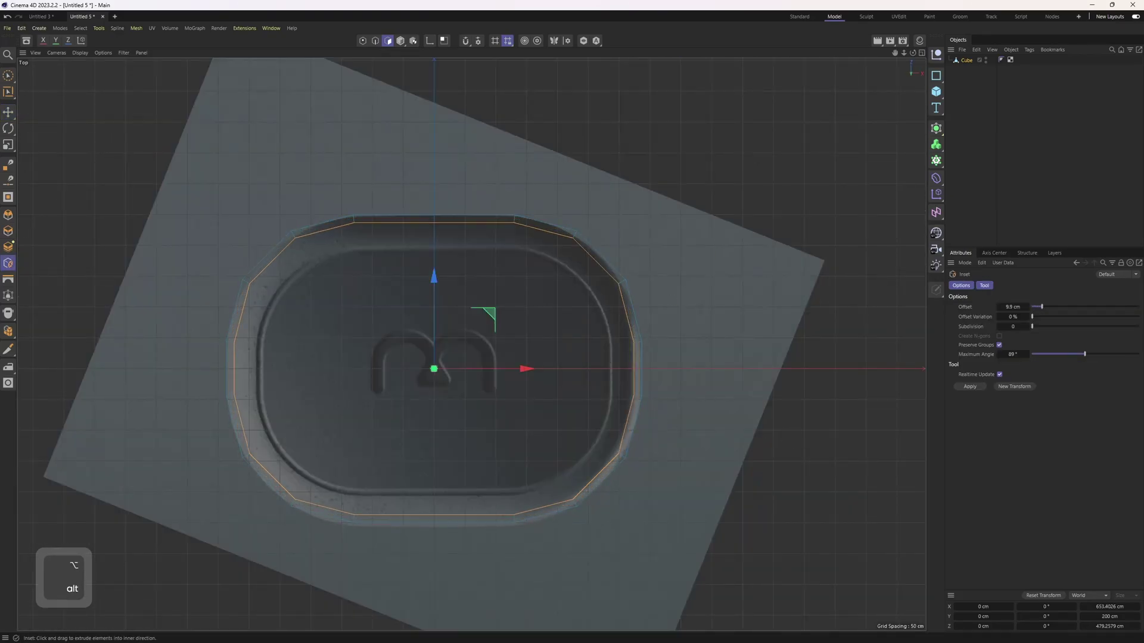
left_click_drag(524, 310, 536, 310)
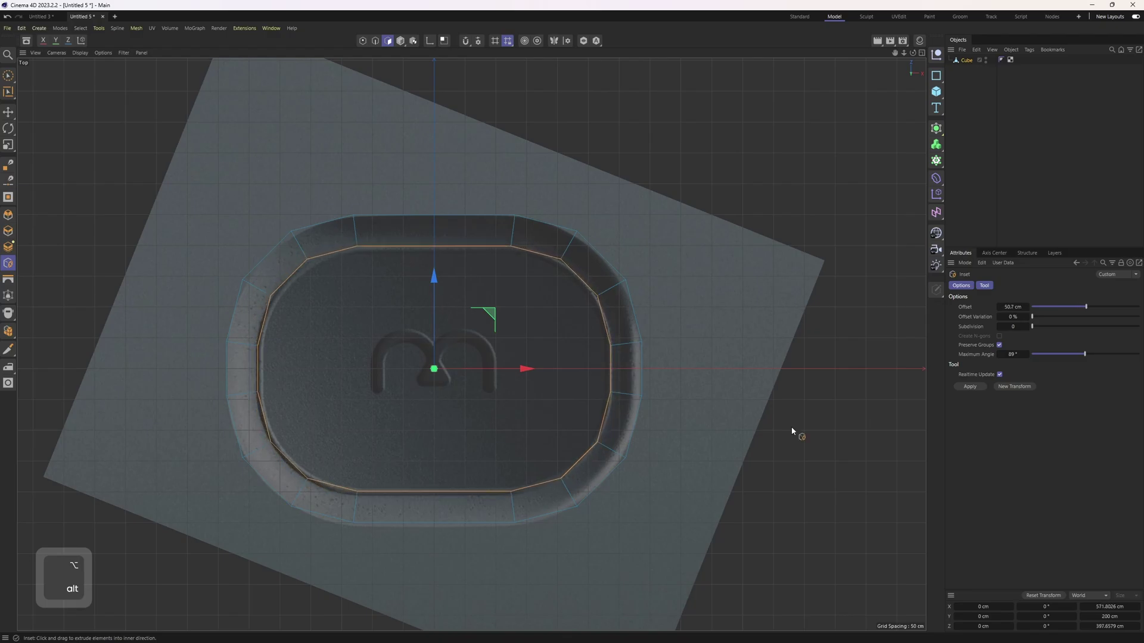
- Delete the inset top and bottom cap polygons in the perspective view
middle_click(792, 431)
middle_click(281, 239)
scroll(456, 223, "down", 2)
key("Delete")
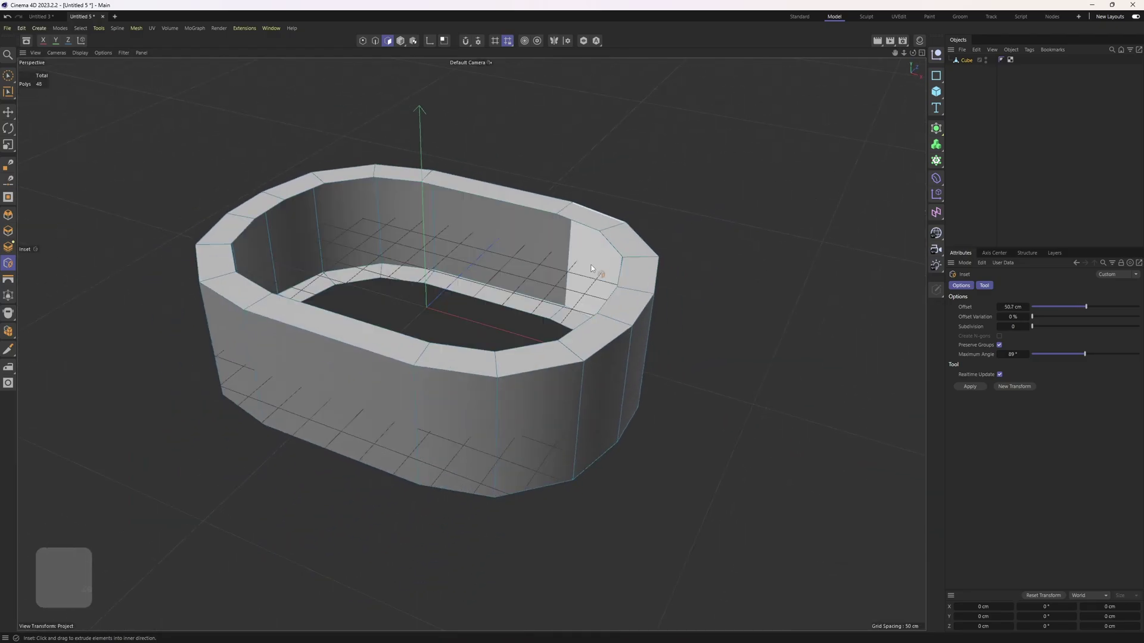
- Select the straight rim polygon on the far long side and hide the grid in the perspective view
scroll(545, 246, "down", 1)
left_click_drag(543, 243, 564, 257, "alt")
left_click(537, 221)
right_click(538, 224)
left_click(601, 474)
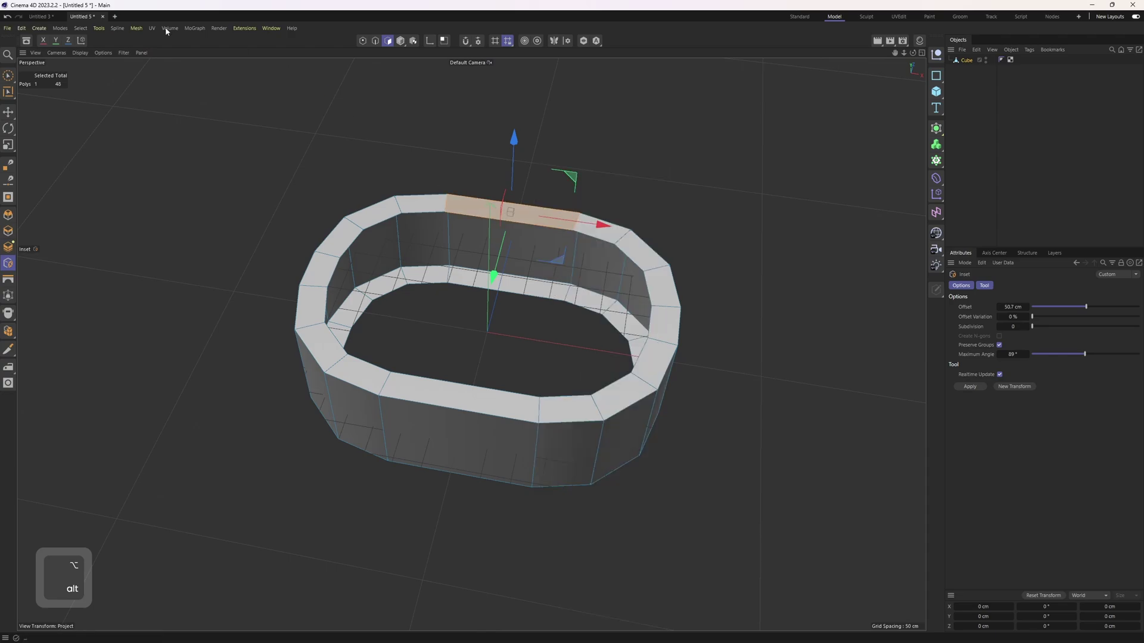
left_click(125, 53)
left_click(141, 113)
- Divide the straight sections of both long sides with 2 evenly spaced loop cuts each
right_click(655, 163)
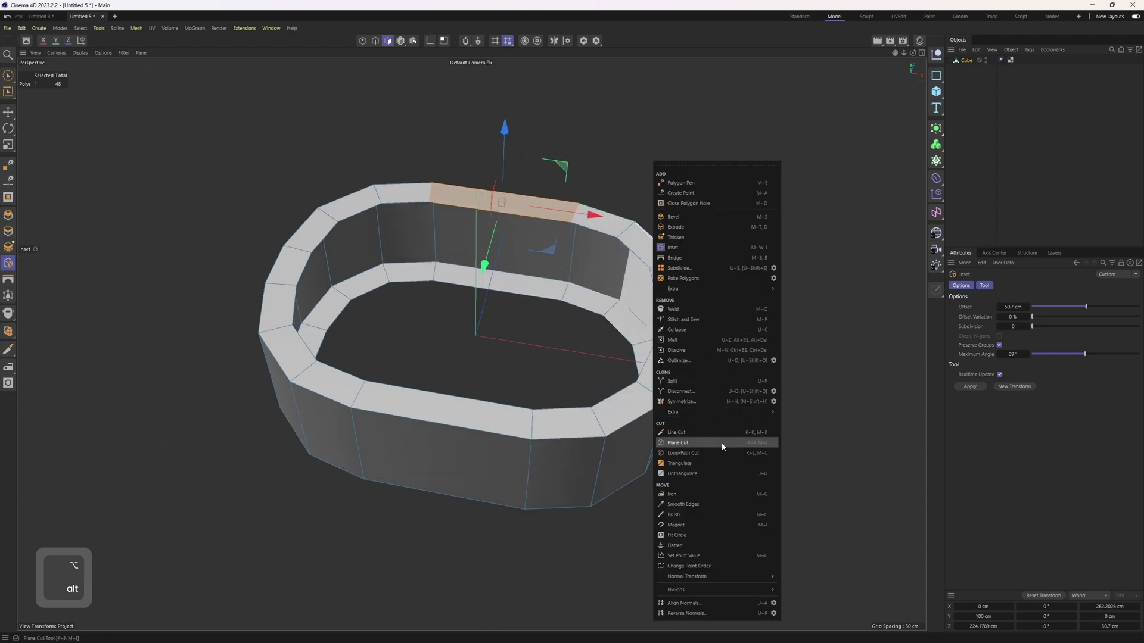
left_click(694, 454)
left_click_drag(485, 470, 416, 469, "alt")
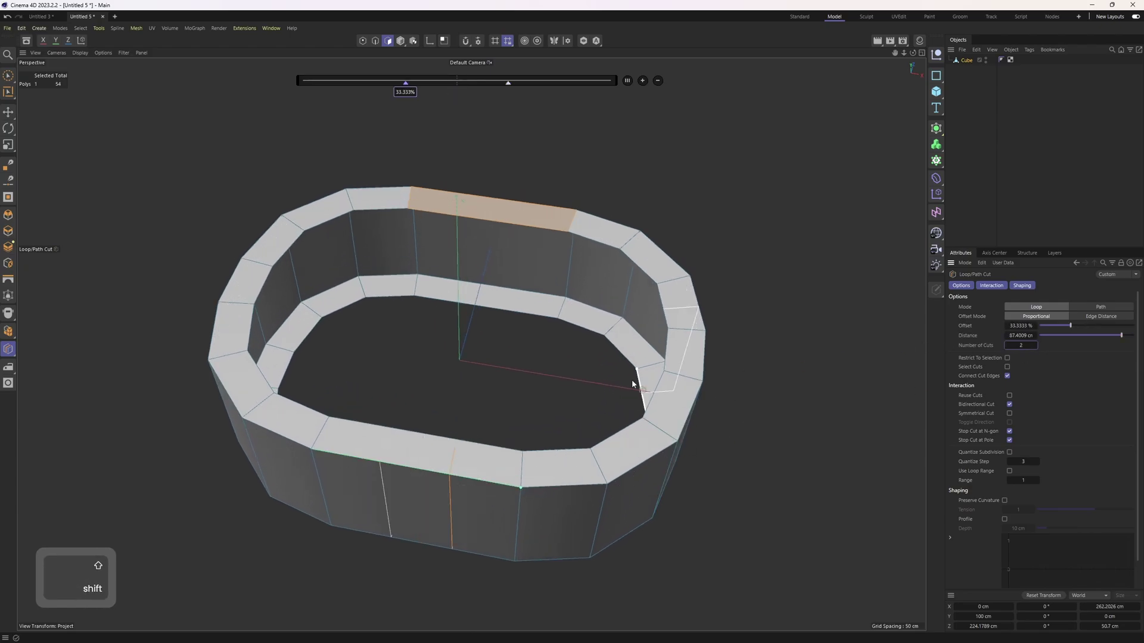
middle_click_drag(517, 223, 525, 312, "alt")
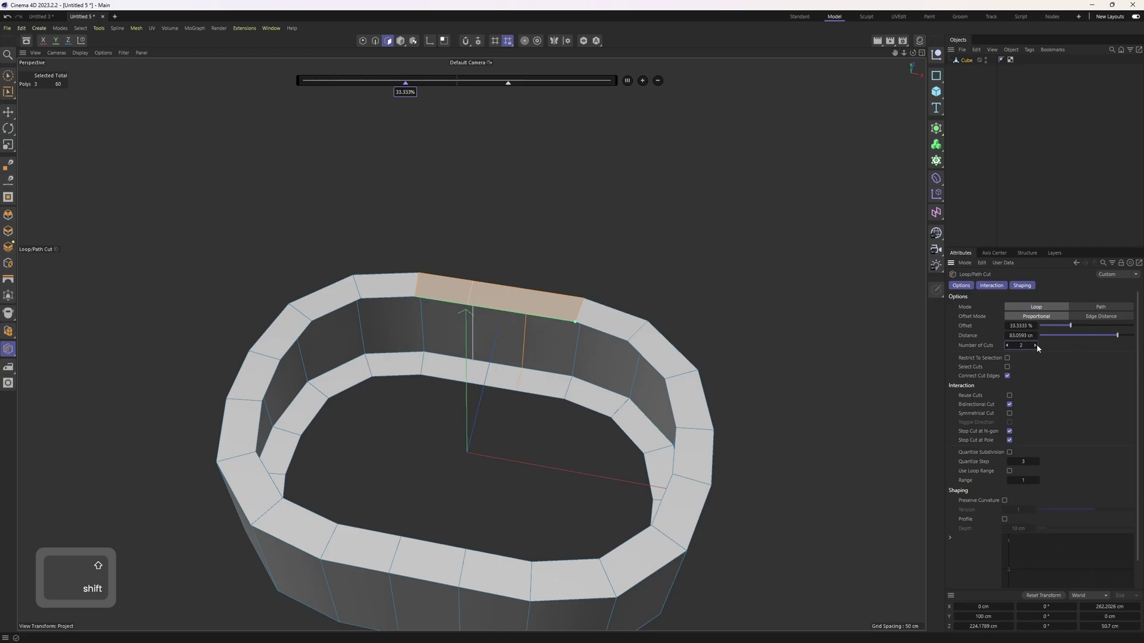
key("e")
left_click(549, 345)
key("3")
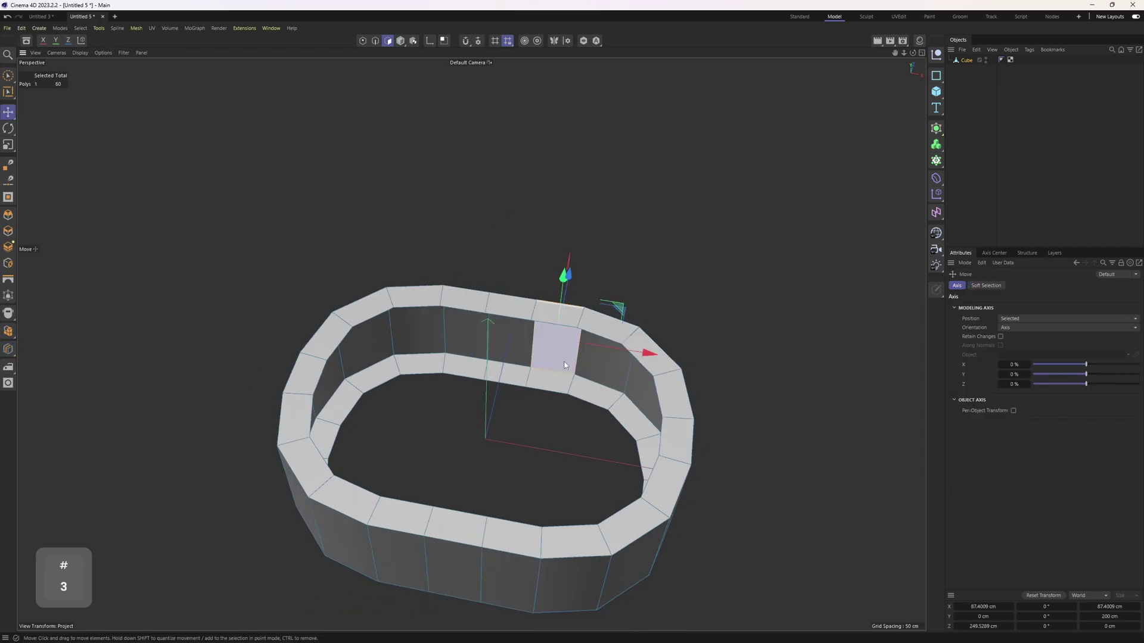
- Close the top opening with Close Polygon Hole, using the Patch type with a patch rotation of 2
left_click_drag(563, 362, 485, 316, "alt")
key("3")
left_click(455, 295)
right_click(485, 316)
left_click(539, 203)
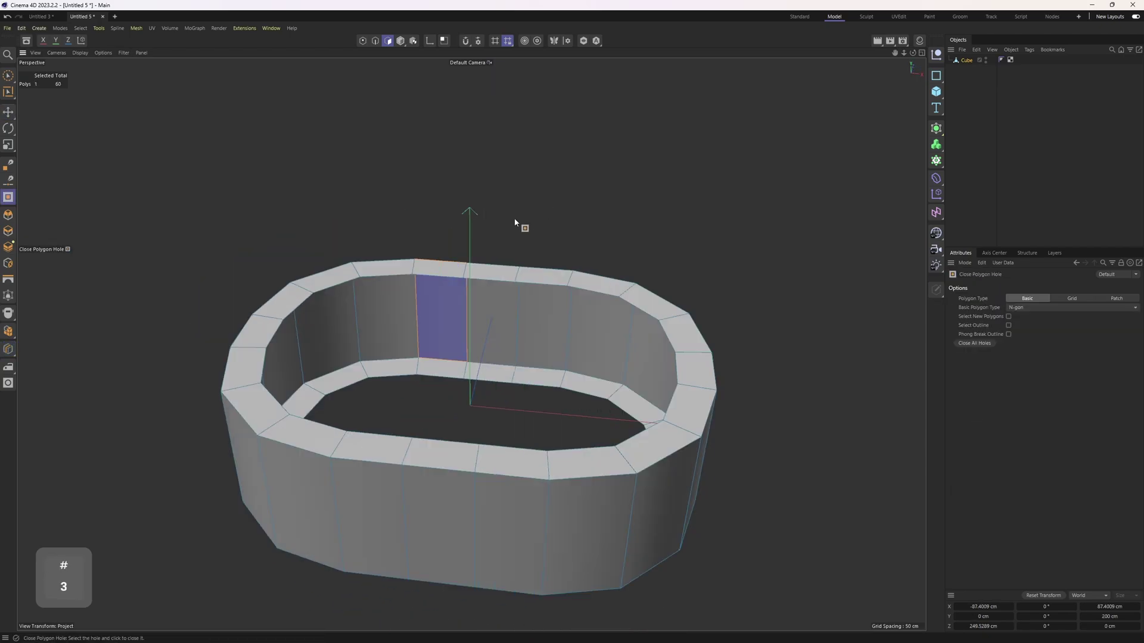
left_click(491, 283)
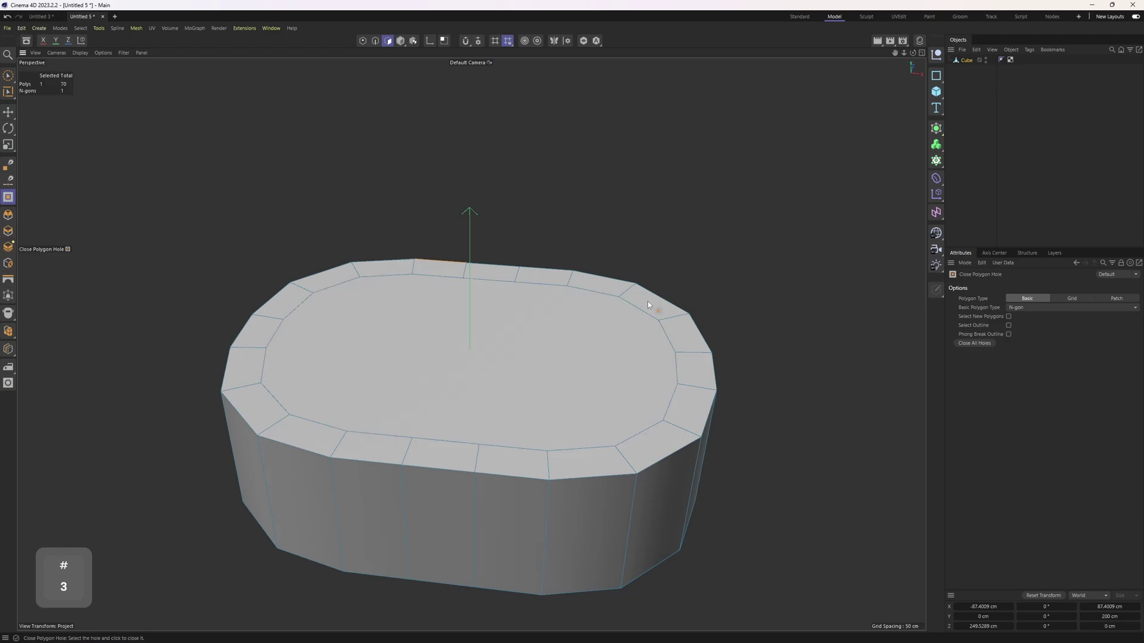
left_click(1117, 299)
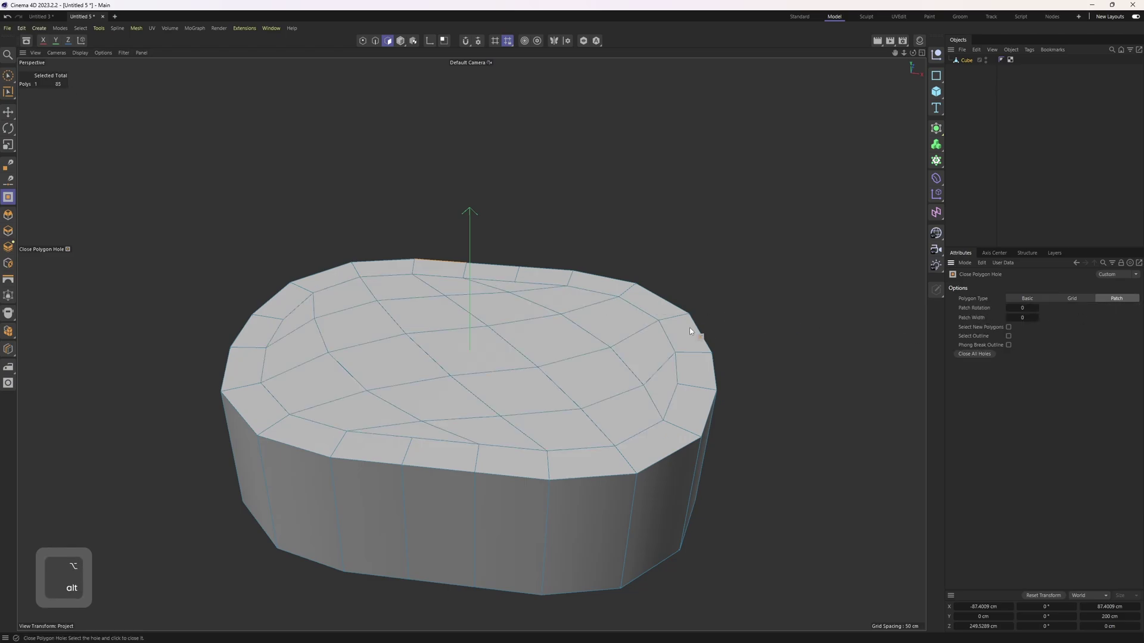
left_click(1036, 308)
left_click(1035, 308)
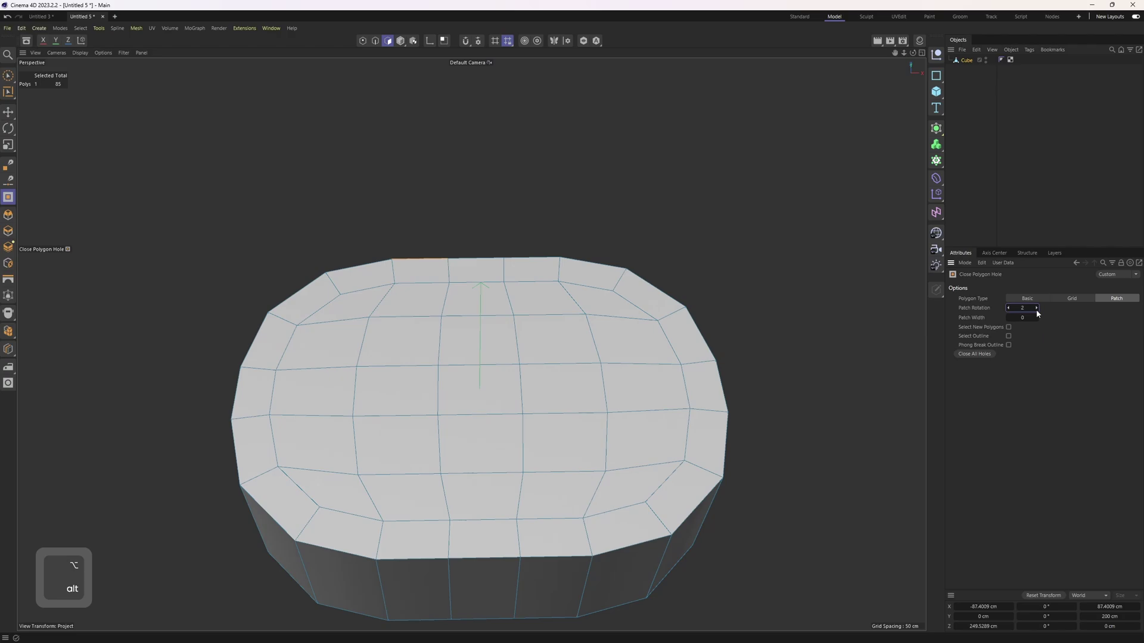
- Close the bottom opening with Close Polygon Hole, using the Patch type with a patch rotation of 1
left_click_drag(470, 178, 523, 340, "alt")
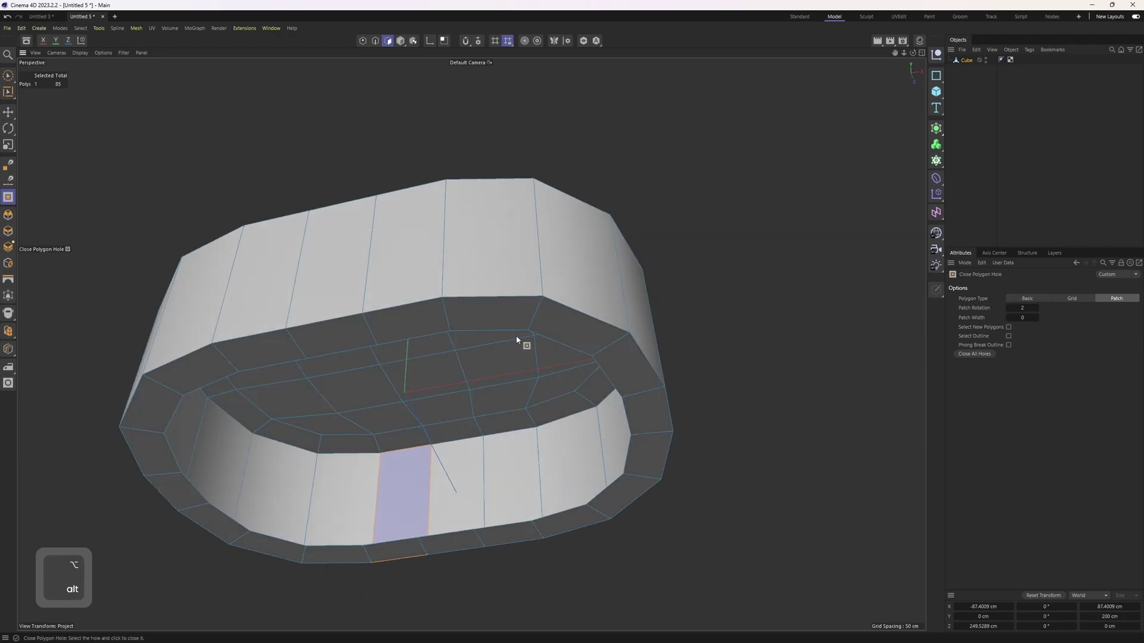
left_click(519, 332)
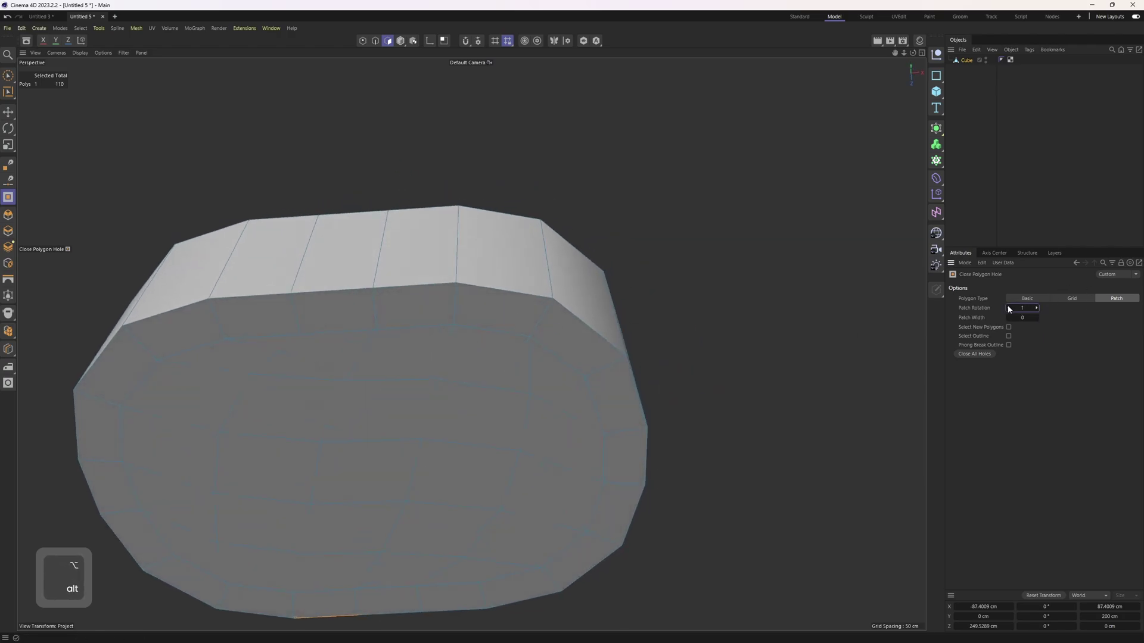
left_click_drag(655, 340, 563, 438, "alt")
- Select the cap inside the top rim edge loop with Fill Selection, invert the selection and delete the side walls and bottom
key("3")
key("2")
key("u")
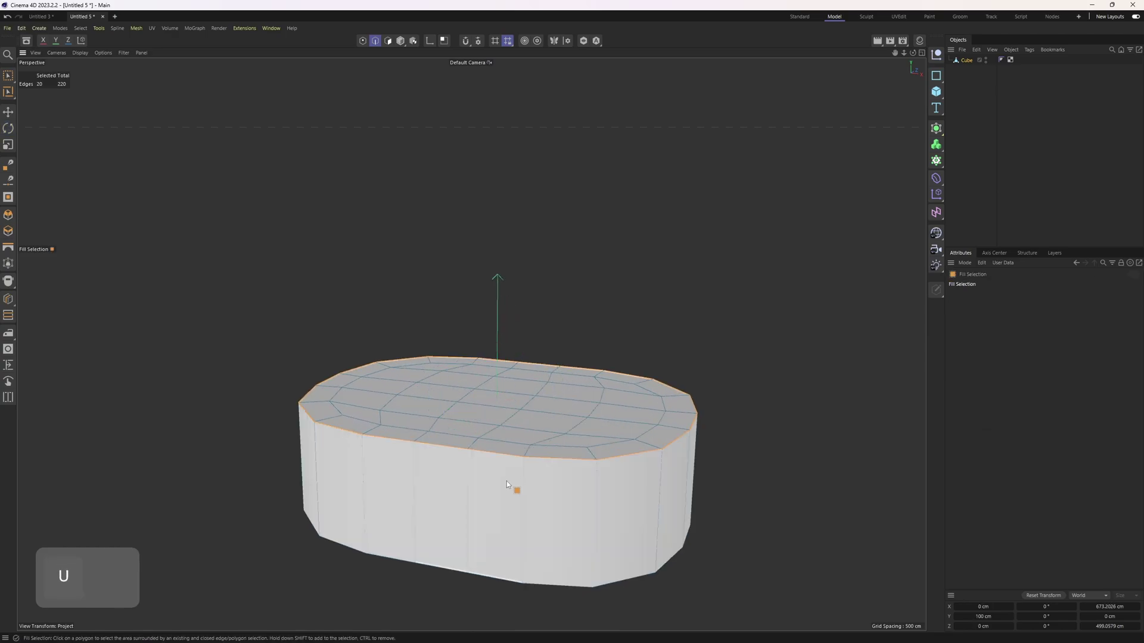
key("f")
left_click(528, 431)
key("u")
key("i")
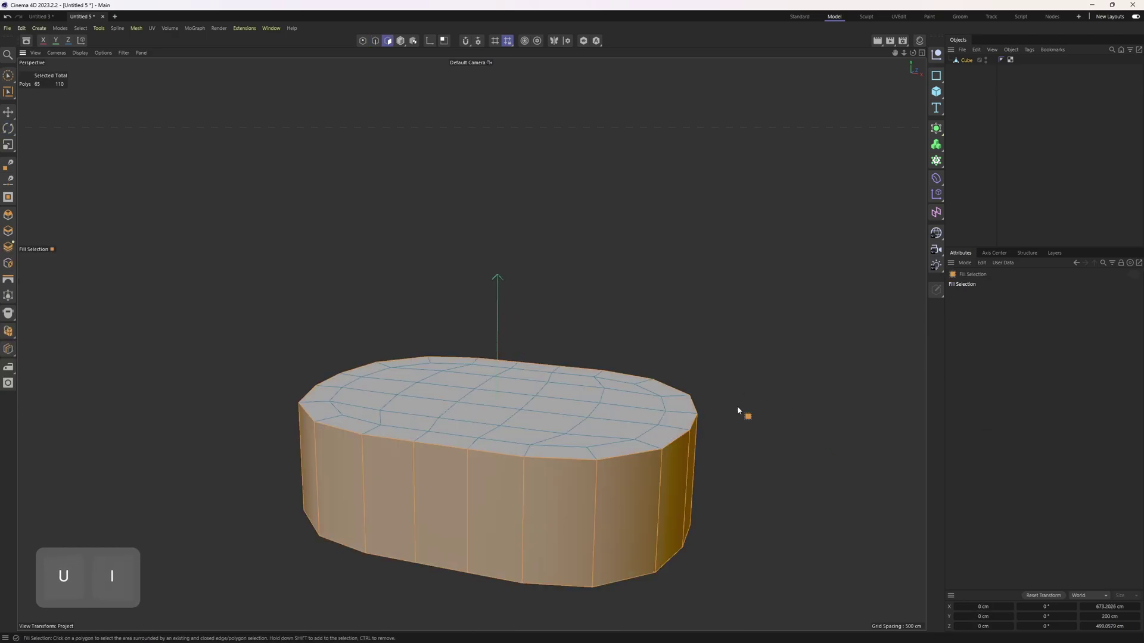
key("Delete")
- Add a Spherify deformer as a child of the remaining cap mesh and disable the deformer
left_click_drag(631, 417, 584, 382, "alt")
key("3")
middle_click(585, 370)
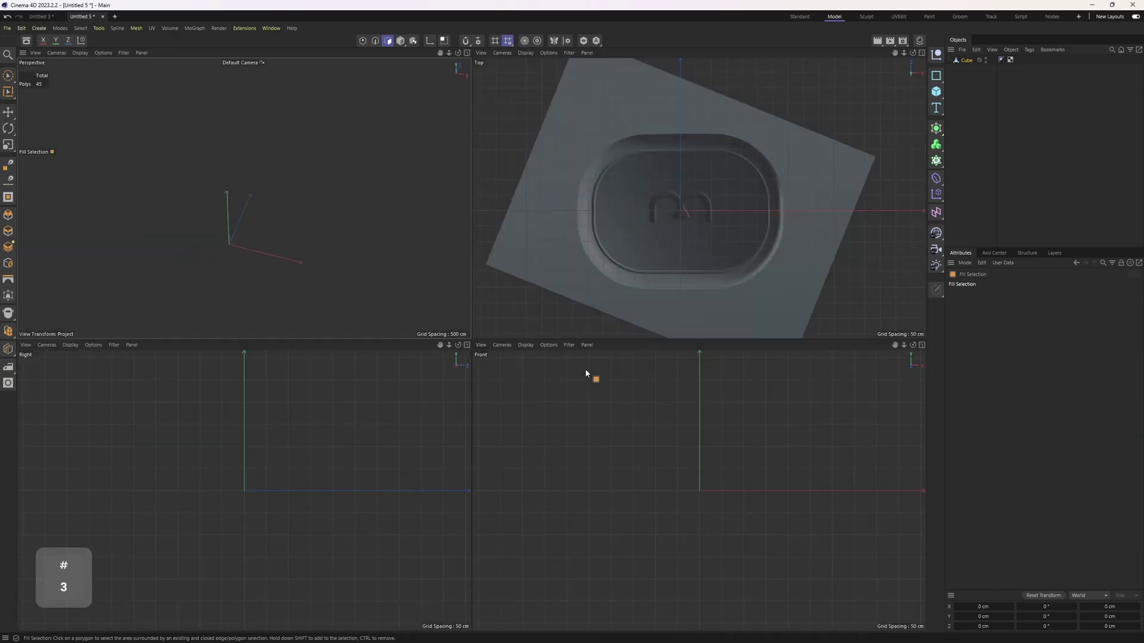
middle_click(642, 270)
middle_click(408, 352)
middle_click(341, 273)
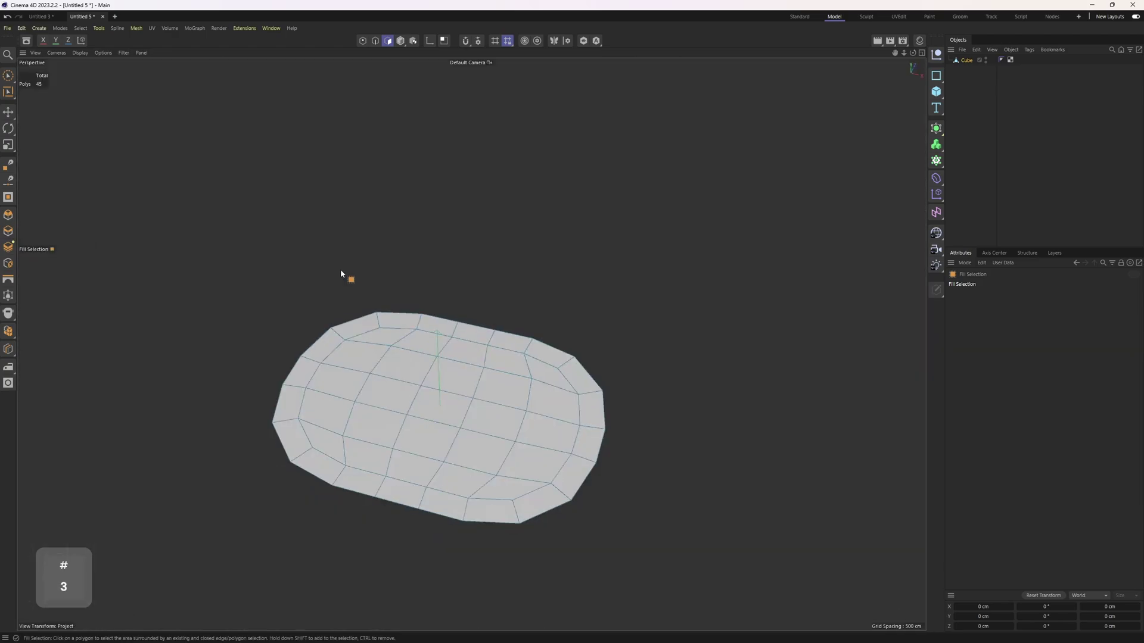
left_click(419, 336)
key("e")
left_click_drag(431, 345, 487, 342, "alt")
left_click(936, 178)
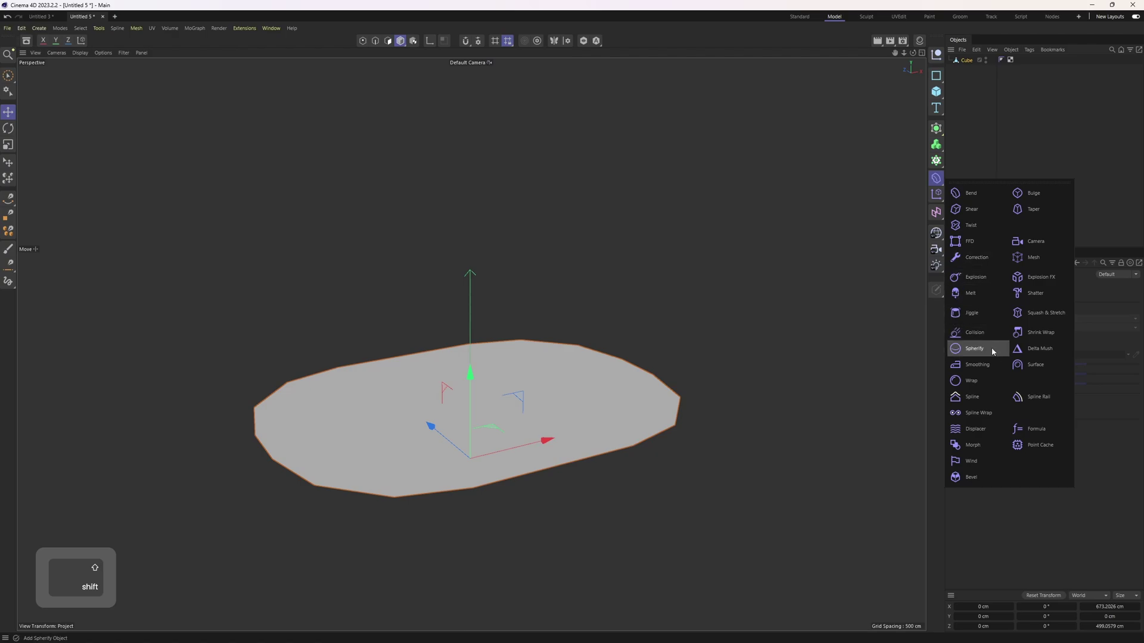
left_click(992, 352, "shift")
left_click(1003, 69)
- Select all polygons inside the cap's outer polygon ring and raise them to about Y 128 cm
key("3")
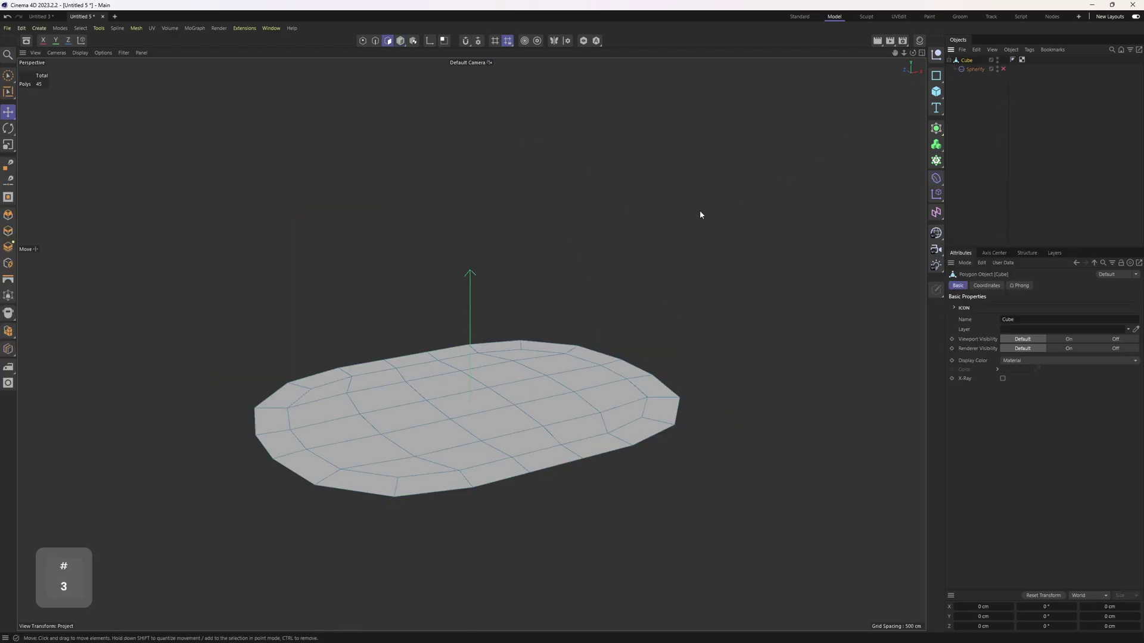
key("u")
key("l")
left_click(376, 524)
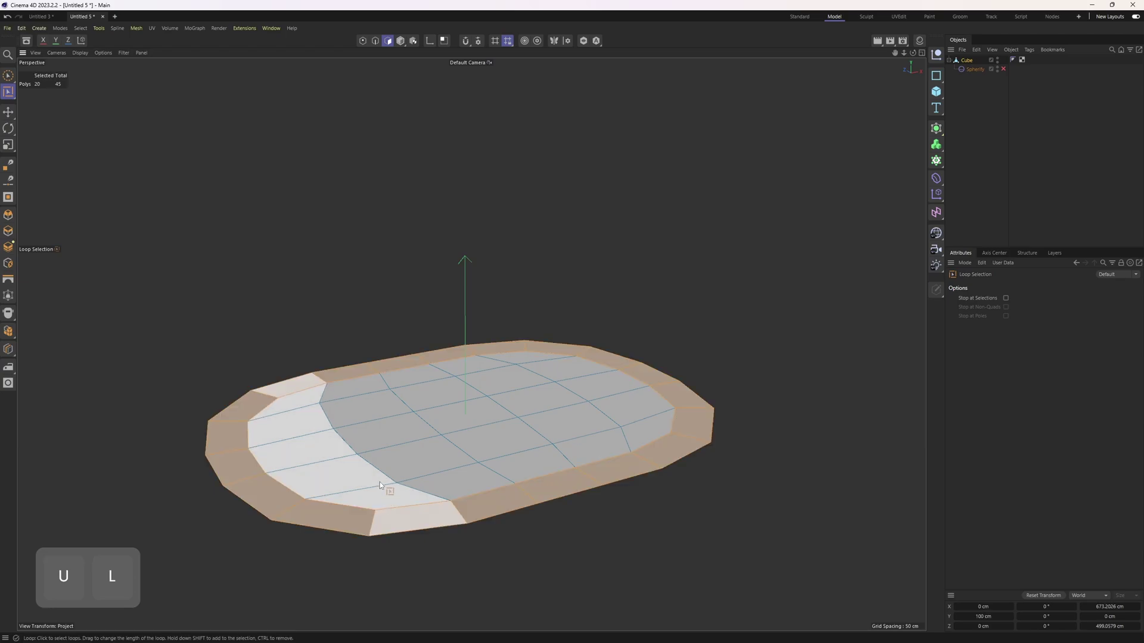
key("u")
key("f")
left_click(395, 474)
key("e")
mouse_move(449, 404)
left_mouse_down("alt")
mouse_move(467, 303)
mouse_move(400, 423)
mouse_move(470, 445)
mouse_move(581, 374)
mouse_move(484, 386)
left_mouse_up("alt")
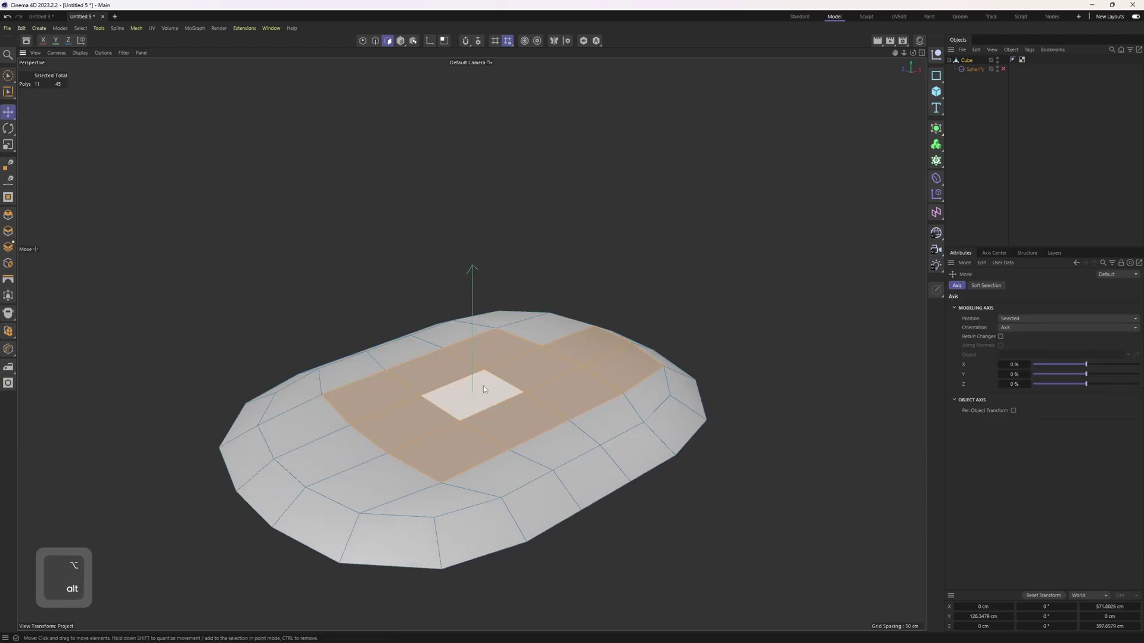
- Reduce the selection to the central nine polygons and raise them to about Y 142.5 cm
left_click(609, 355, "ctrl")
left_click_drag(609, 355, 529, 353, "alt")
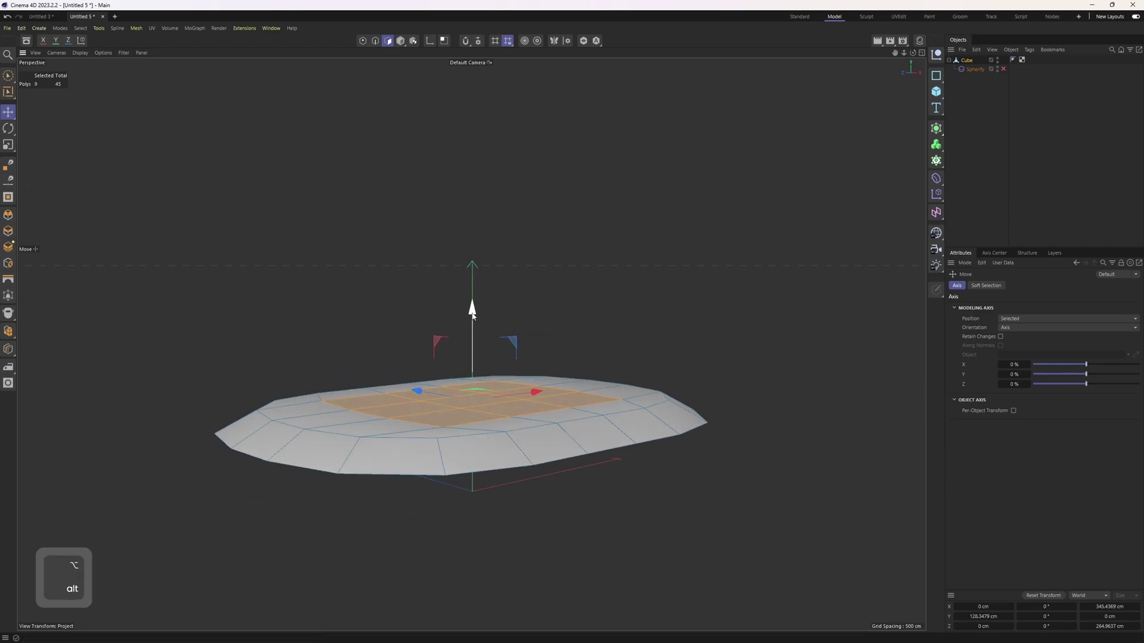
left_click_drag(472, 314, 506, 413, "alt")
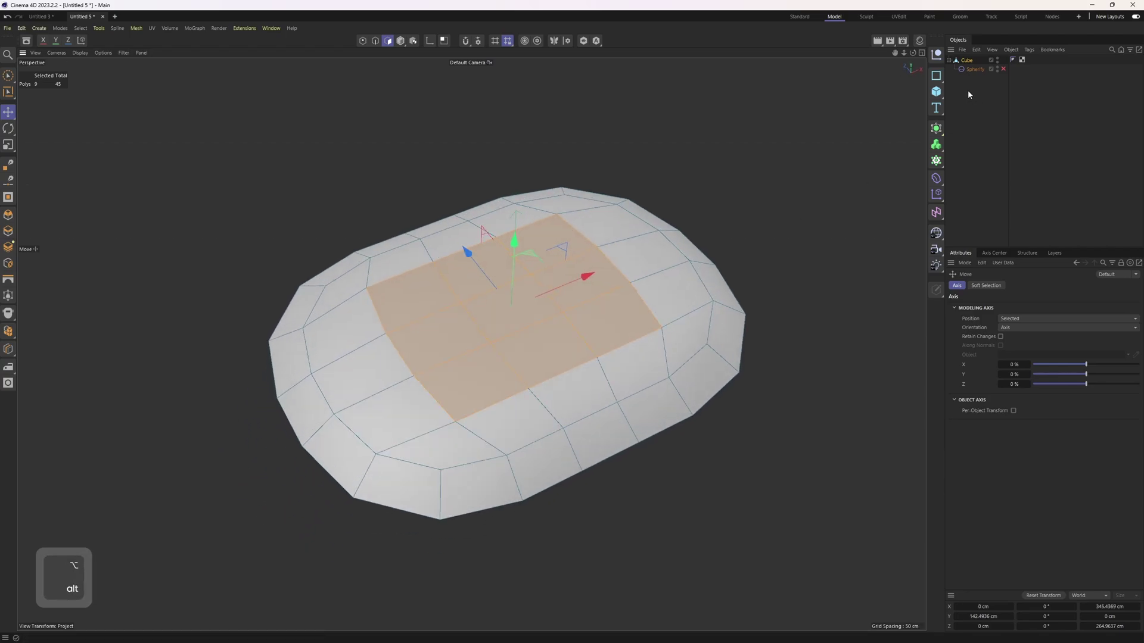
- Put the cap mesh under a Subdivision Surface, check the smoothed shape from several angles and turn the subdivision off
left_click(936, 129, "alt")
left_click_drag(649, 347, 610, 442, "alt")
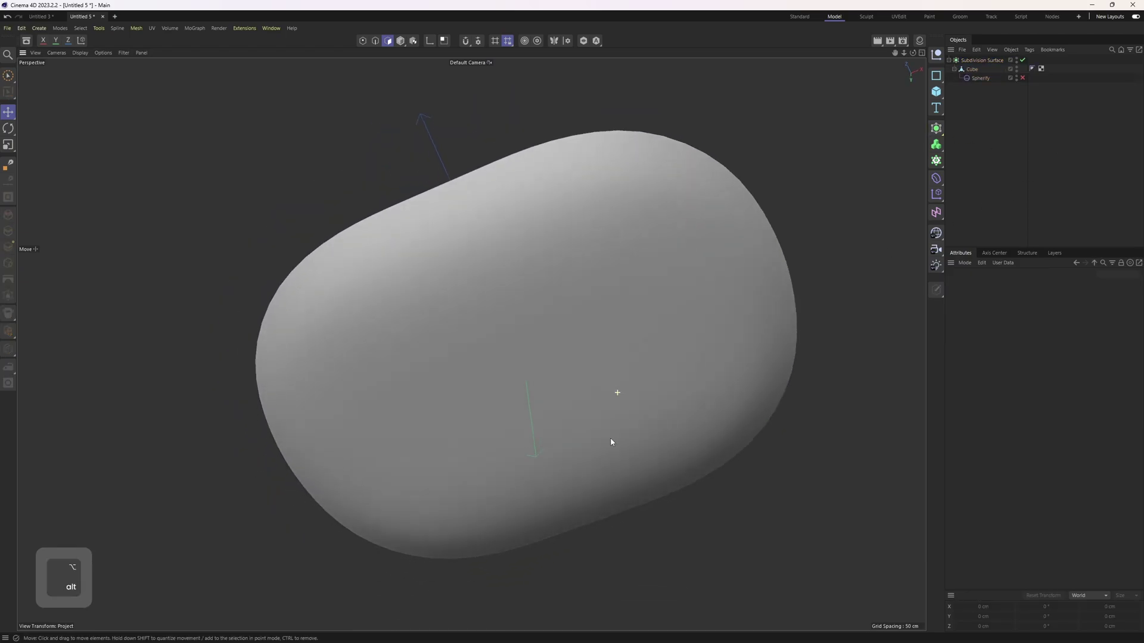
left_click_drag(659, 255, 509, 345, "alt")
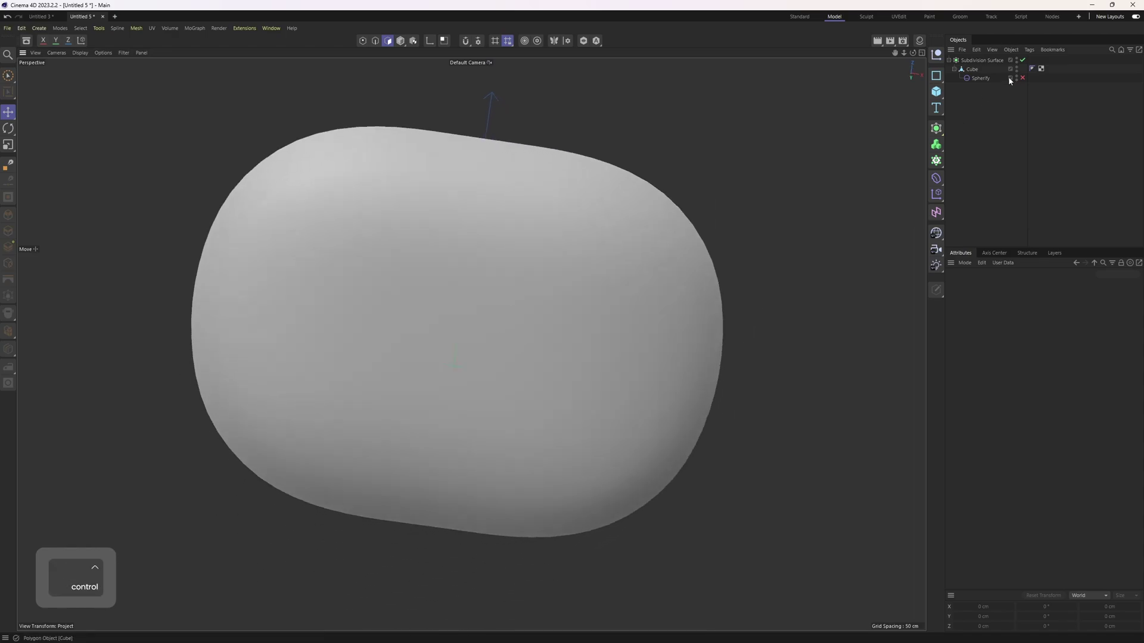
left_click(1022, 59)
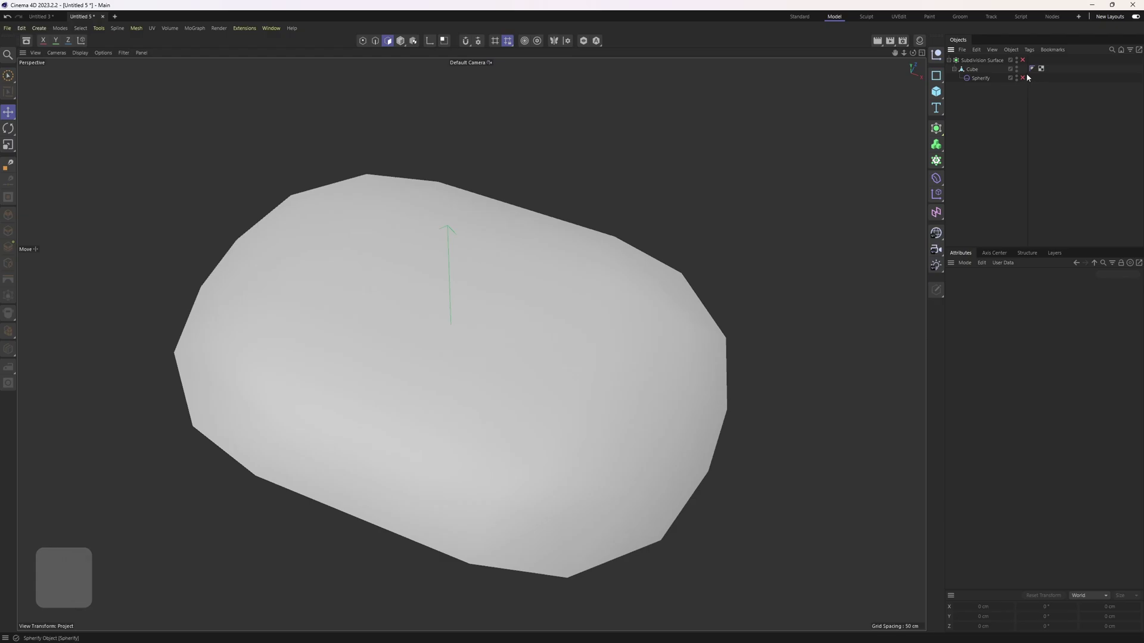
- Enable Spherify, enlarge its sphere to about 1818 cm across and lower it to about Y -751 cm in the front view
left_click(980, 78)
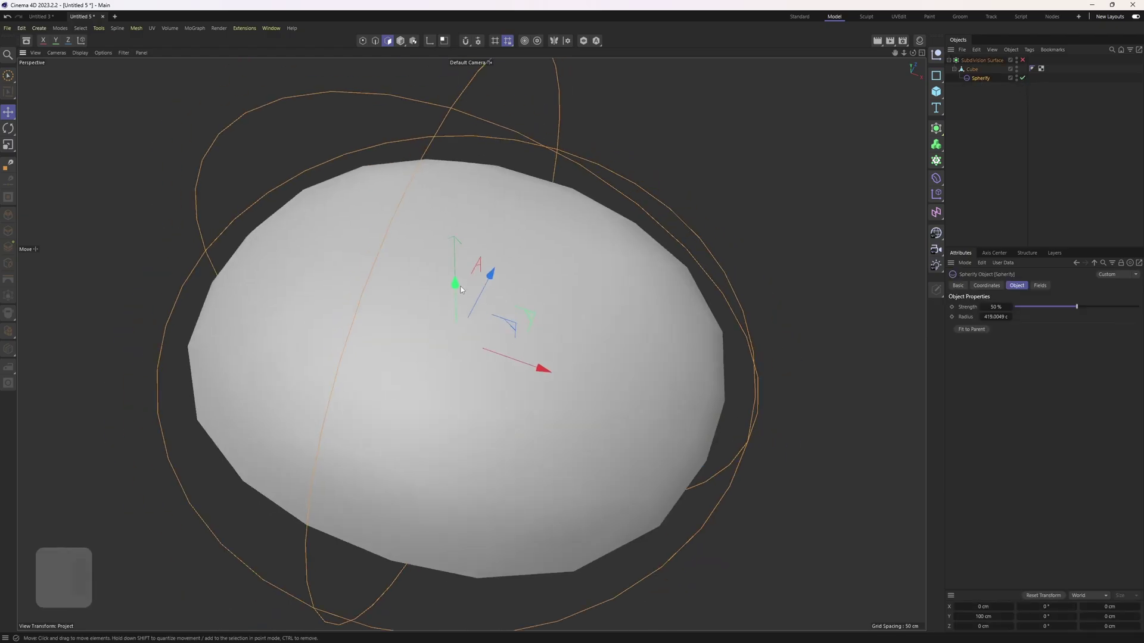
key("4")
middle_click(547, 370)
scroll(617, 378, "down", 5)
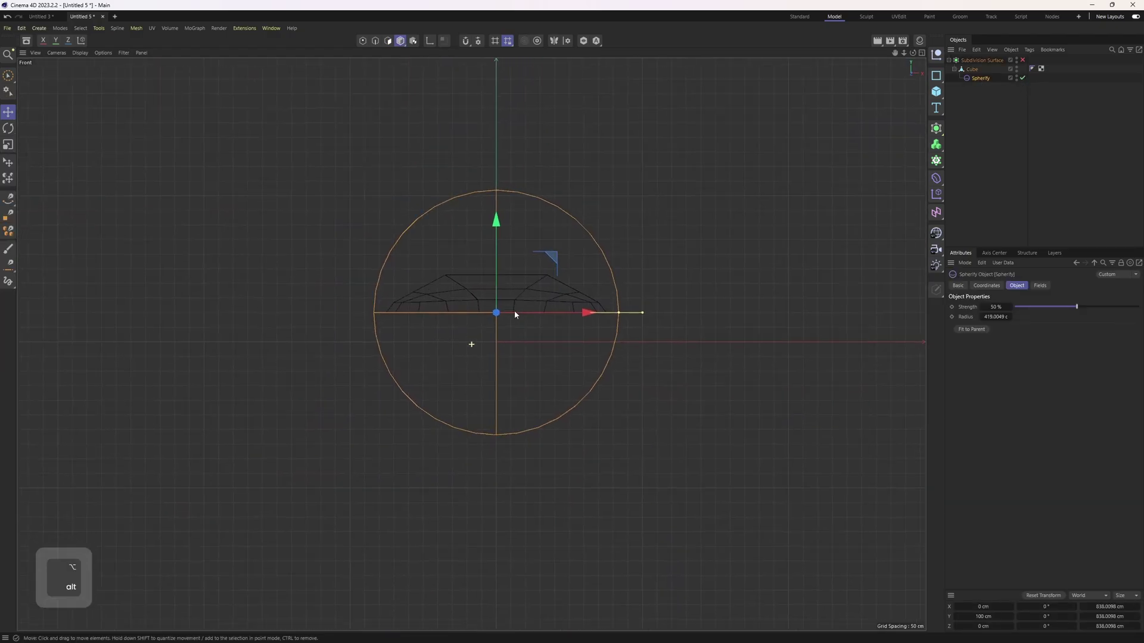
key("t")
left_click_drag(474, 416, 893, 420)
key("e")
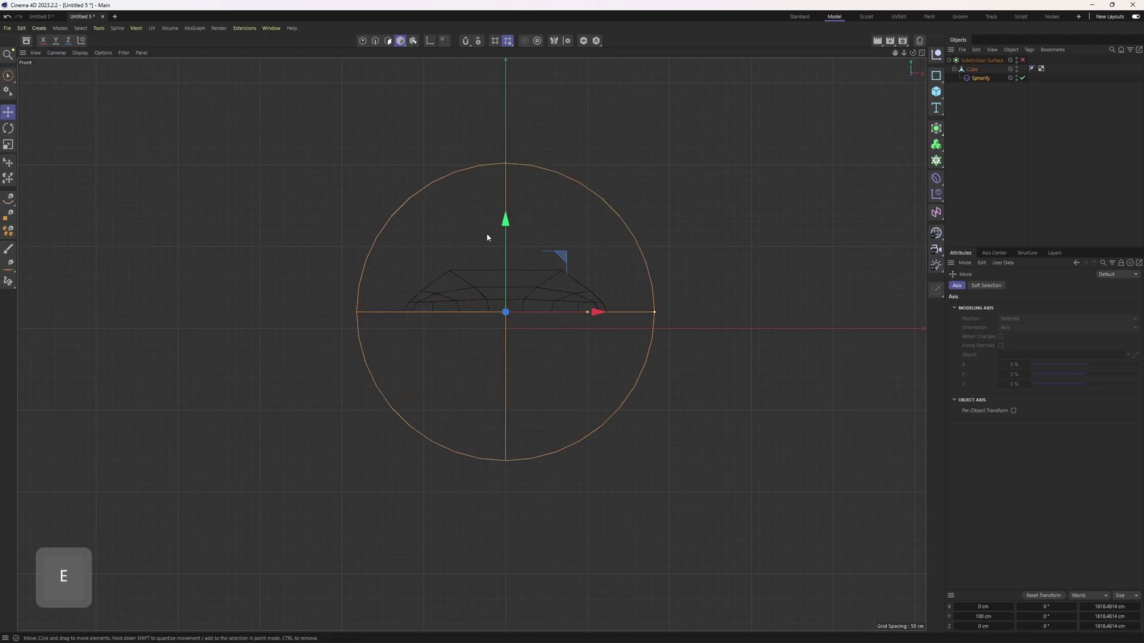
left_click_drag(504, 220, 483, 365)
- Enlarge the Spherify sphere slightly to about 1853 cm across and check its fit to the cap
middle_click(635, 199)
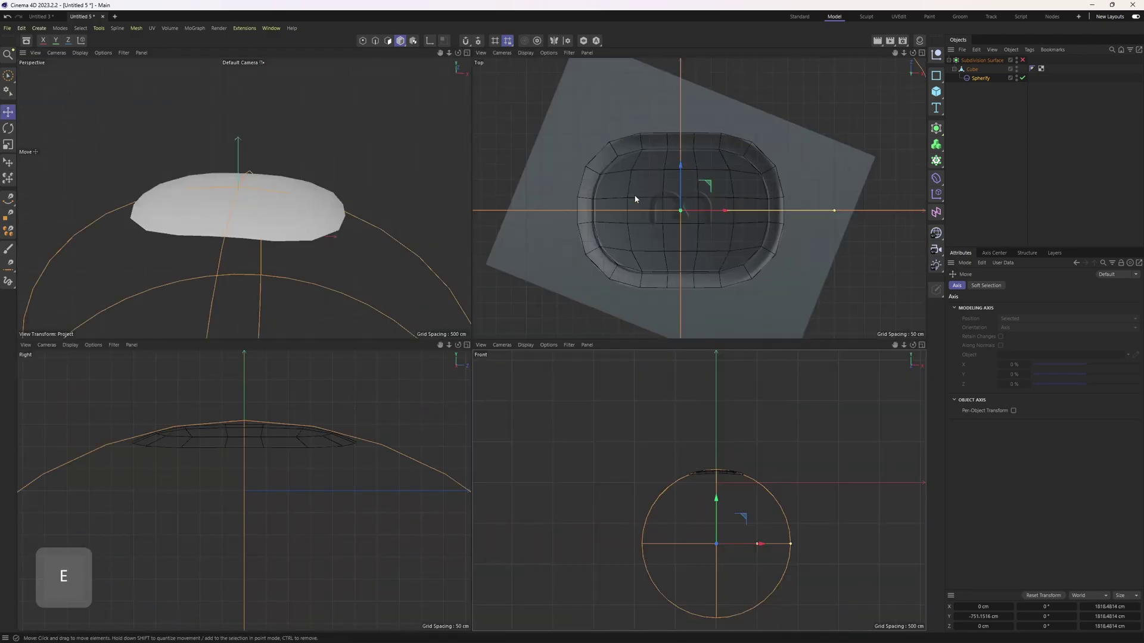
middle_click(635, 199)
middle_click(608, 301)
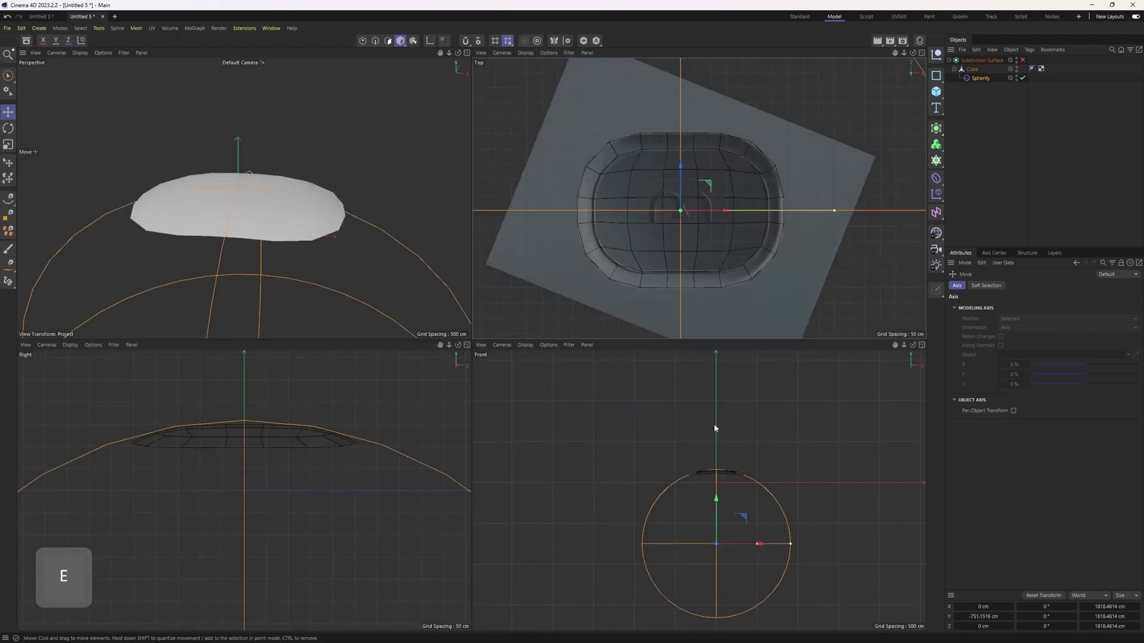
key("t")
left_click_drag(853, 555, 845, 561)
key("e")
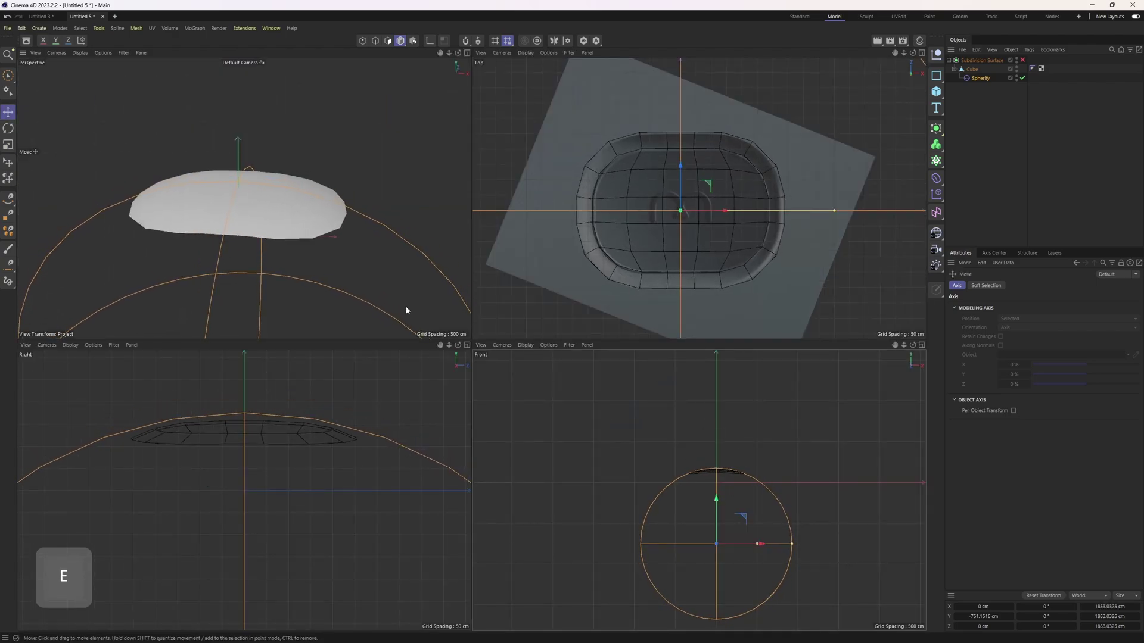
scroll(834, 542, "up", 6)
middle_click_drag(609, 453, 716, 506, "alt")
middle_click(716, 505)
scroll(659, 462, "down", 2)
middle_click_drag(568, 421, 660, 535, "alt")
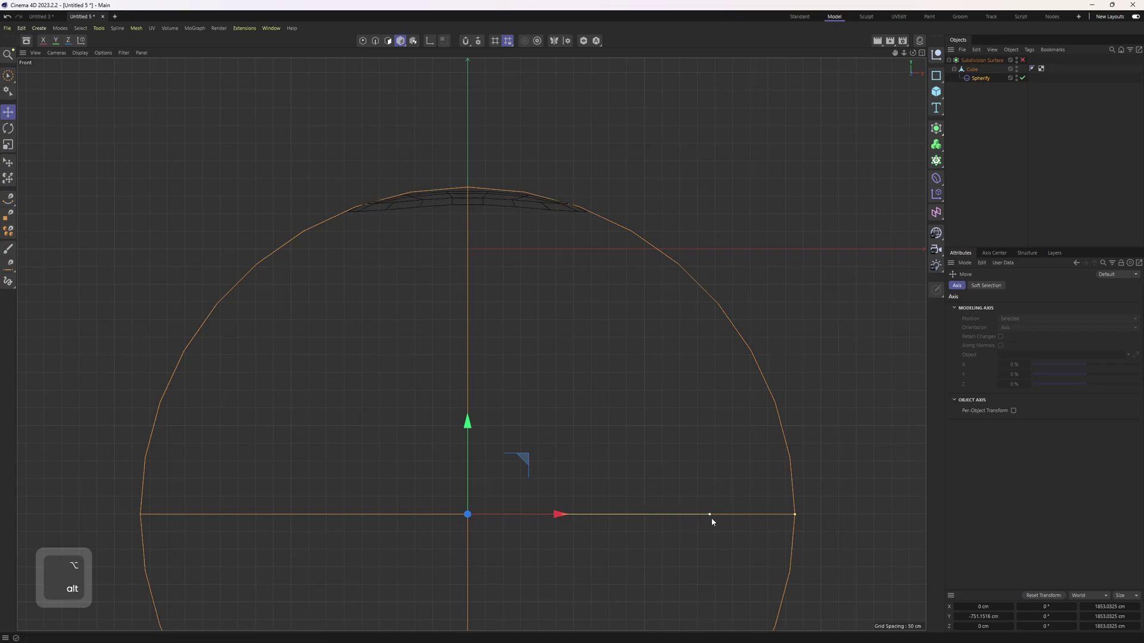
- Bake the Spherify deformation into the cap mesh with Connect Objects + Delete
middle_click(775, 468)
middle_click(463, 285)
left_click_drag(497, 296, 536, 359, "alt")
key("4")
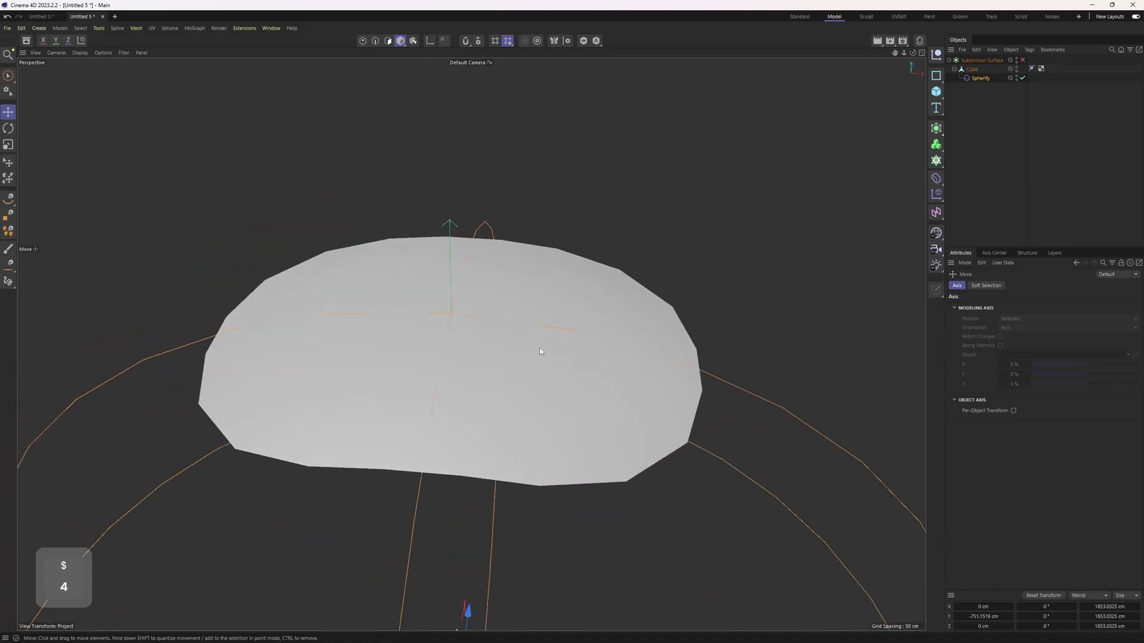
right_click(970, 68)
left_click(967, 69)
right_click(969, 79)
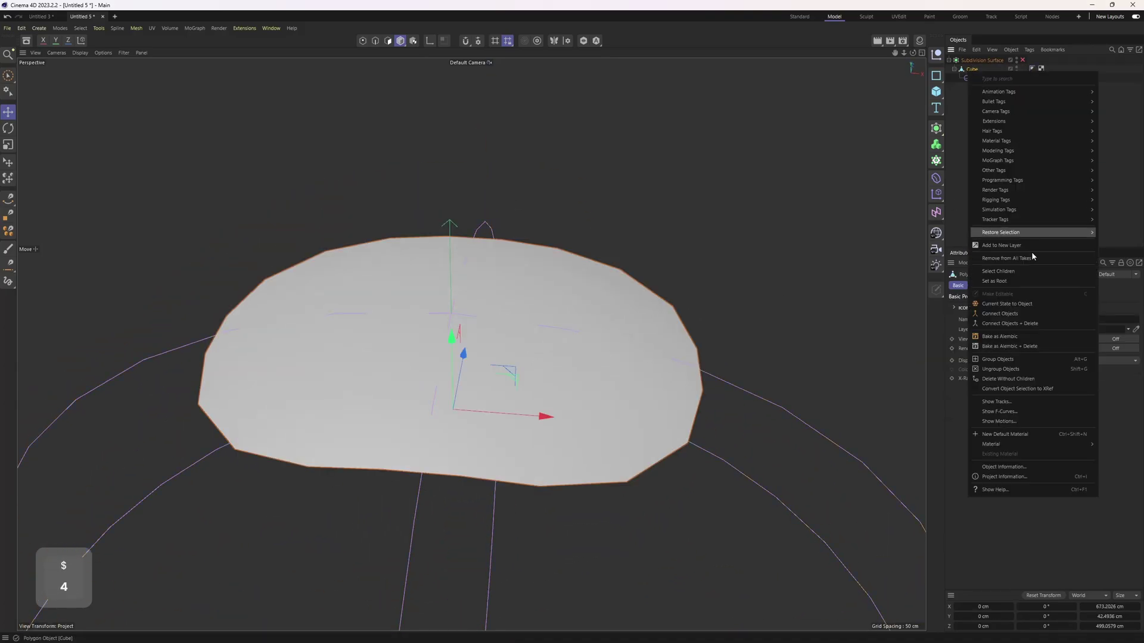
left_click(1009, 324)
- Scale the cap's outer rim edges vertically down to a Y size of about 6.8 cm
left_click_drag(595, 310, 602, 275, "alt")
key("2")
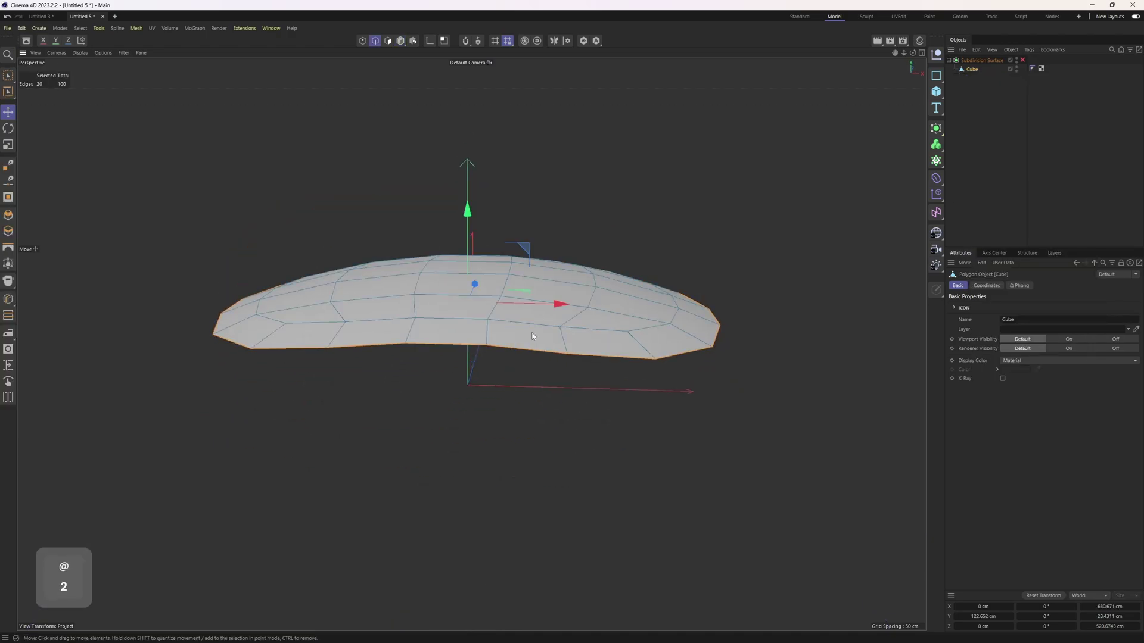
left_click_drag(483, 299, 477, 333, "alt")
key("t")
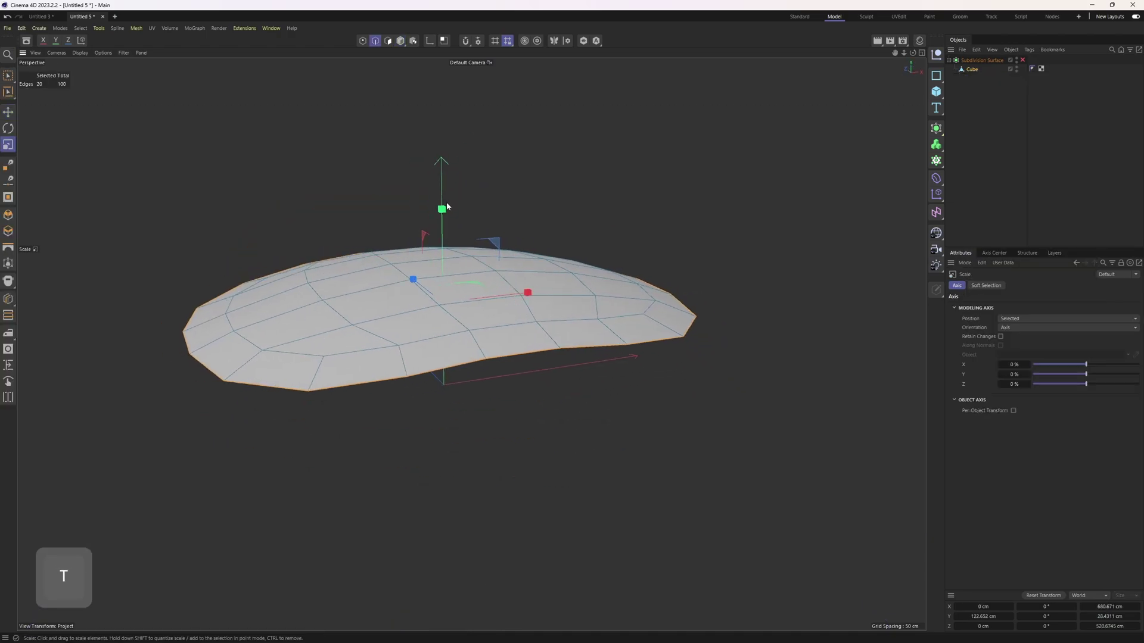
left_click_drag(442, 206, 443, 282)
- Extrude the rim edges downward to about Y 34 cm and flatten the extruded loop vertically
key("e")
left_click_drag(465, 359, 476, 318, "alt")
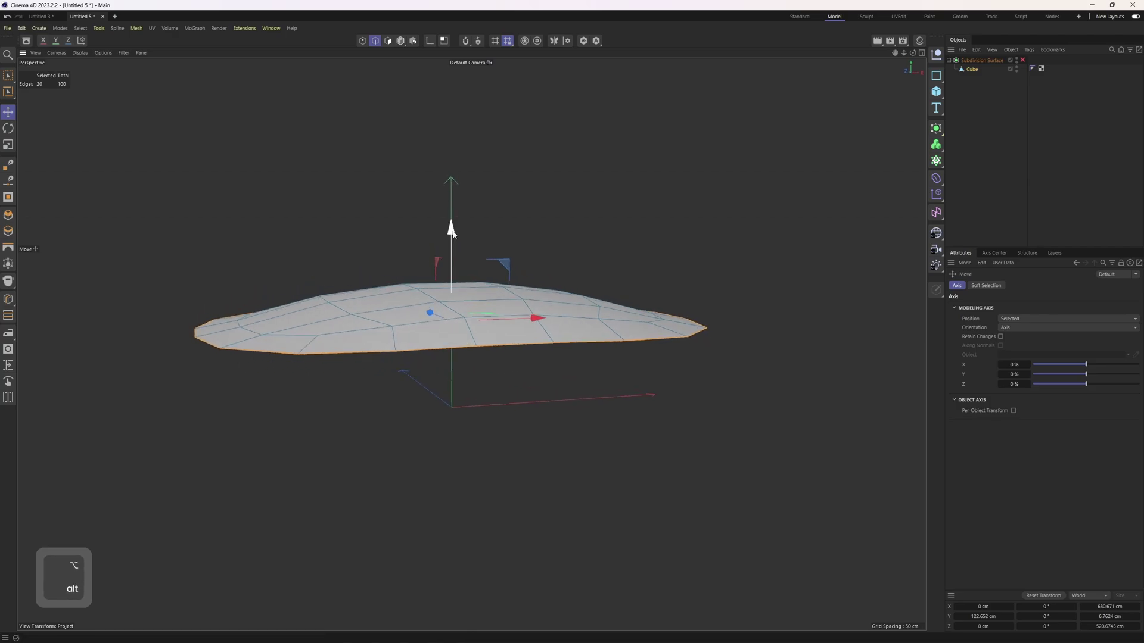
left_click_drag(453, 234, 481, 378)
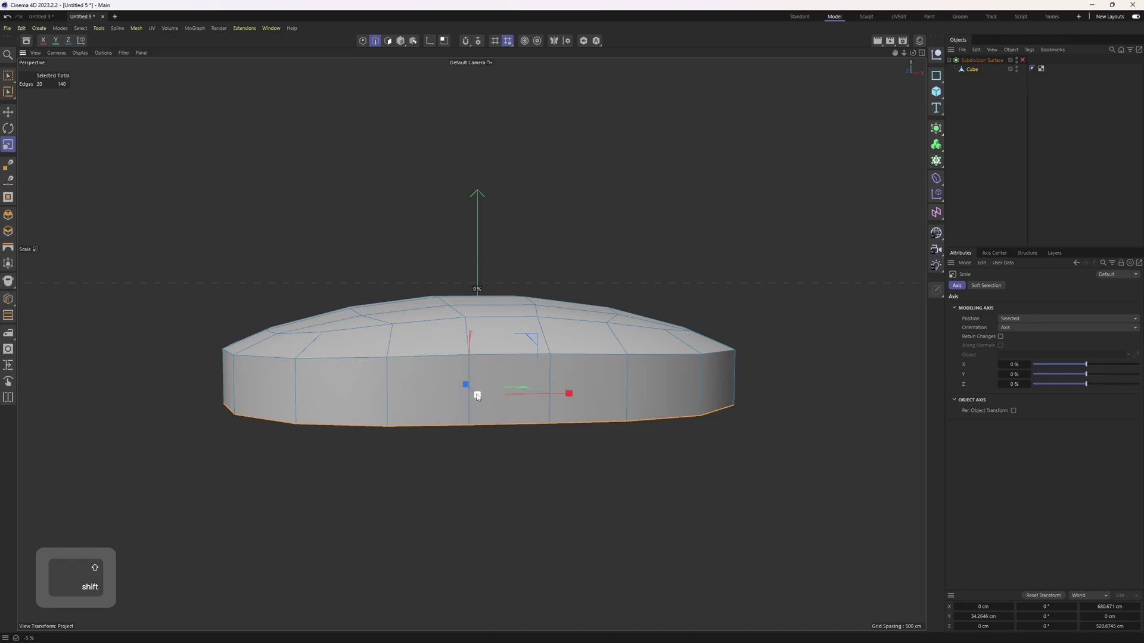
key("ctrl+z")
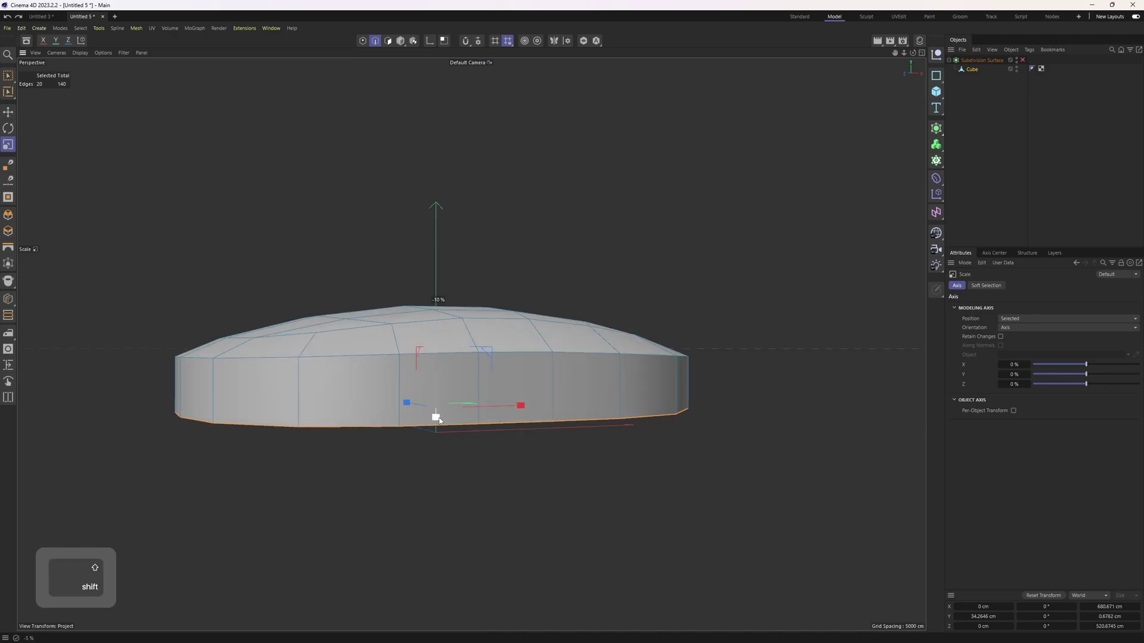
- Select the edge loop just inside the top rim and clone it about 14.5 cm inward with Edge Slide
left_click_drag(436, 409, 392, 436, "alt")
double_click(382, 442)
key("u")
key("l")
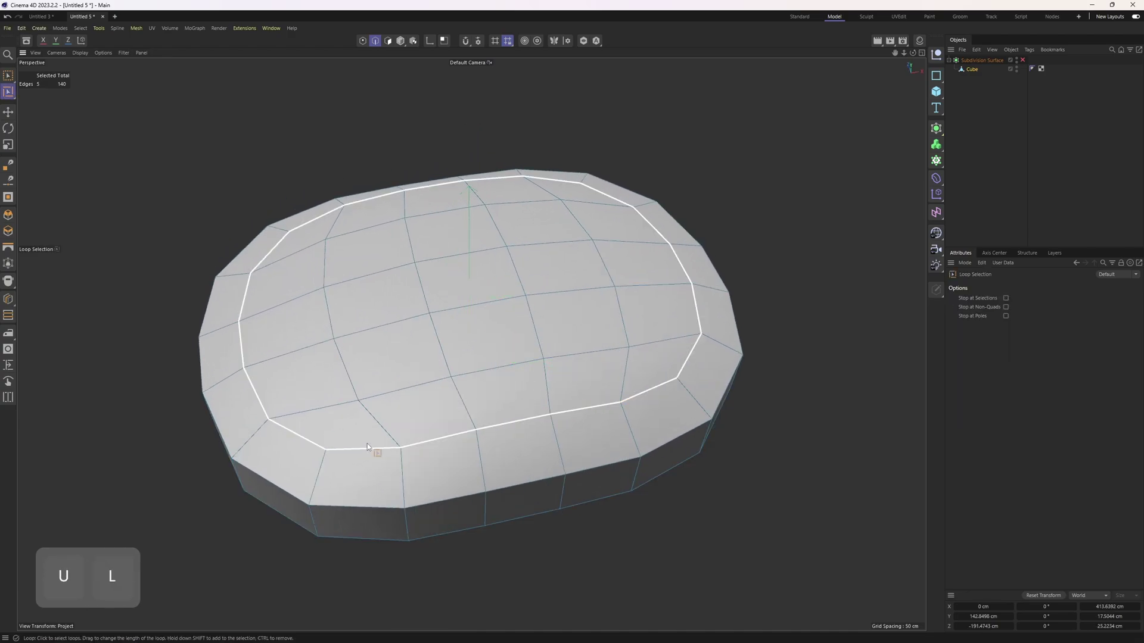
left_click(367, 443)
scroll(572, 402, "up", 1)
key("m")
key("o")
scroll(518, 416, "up", 3)
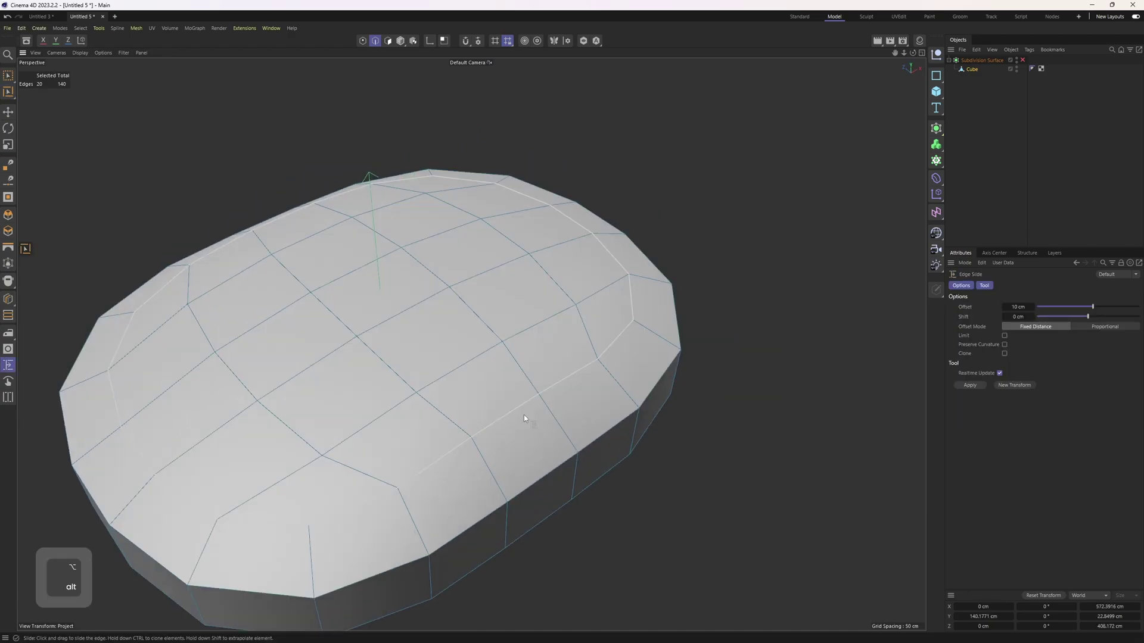
left_click_drag(582, 431, 580, 420, "ctrl")
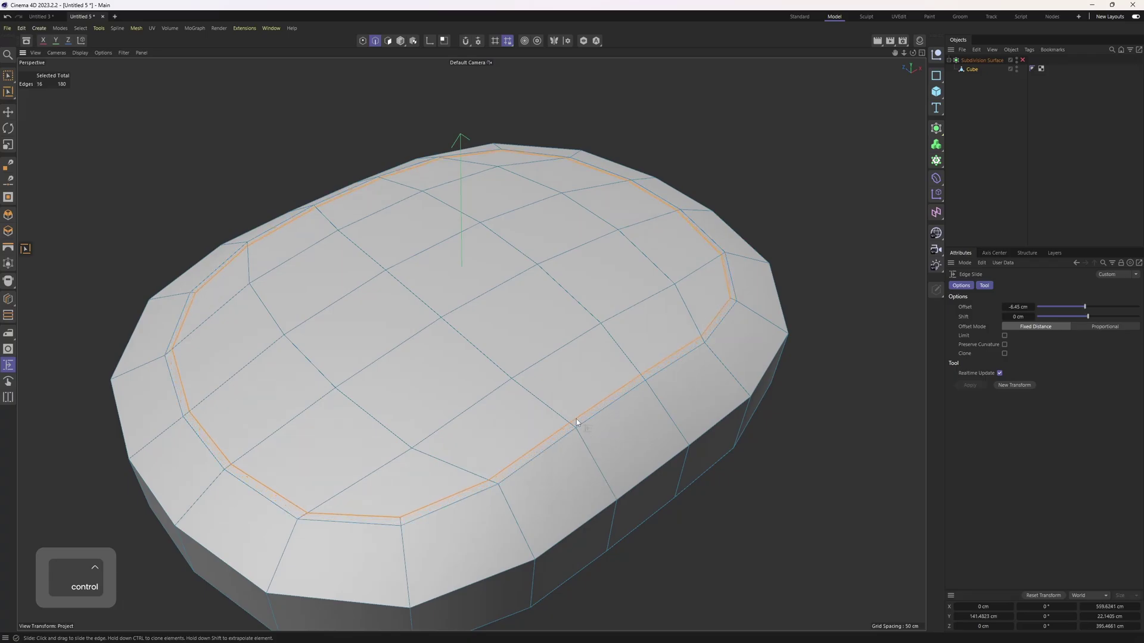
key("F2")
scroll(498, 326, "up", 5)
key("ctrl+z")
key("ctrl+z")
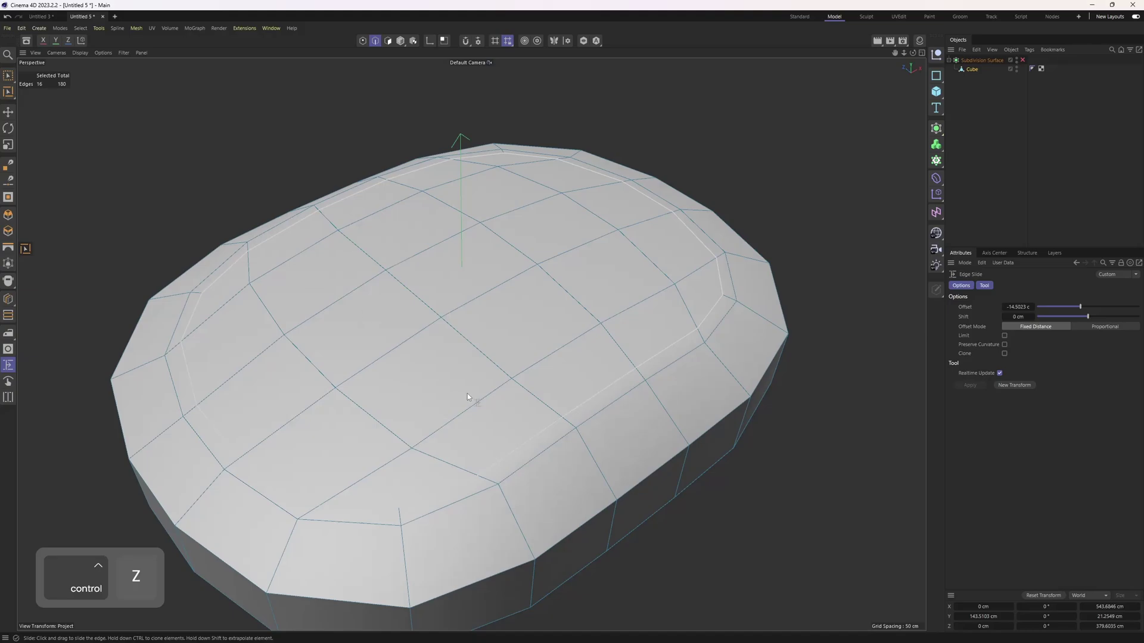
- Select the narrow polygon loop just inside the cap's top rim and extrude it downward into a groove
key("3")
key("u")
key("l")
left_click_drag(467, 393, 545, 405, "alt")
left_click(545, 405)
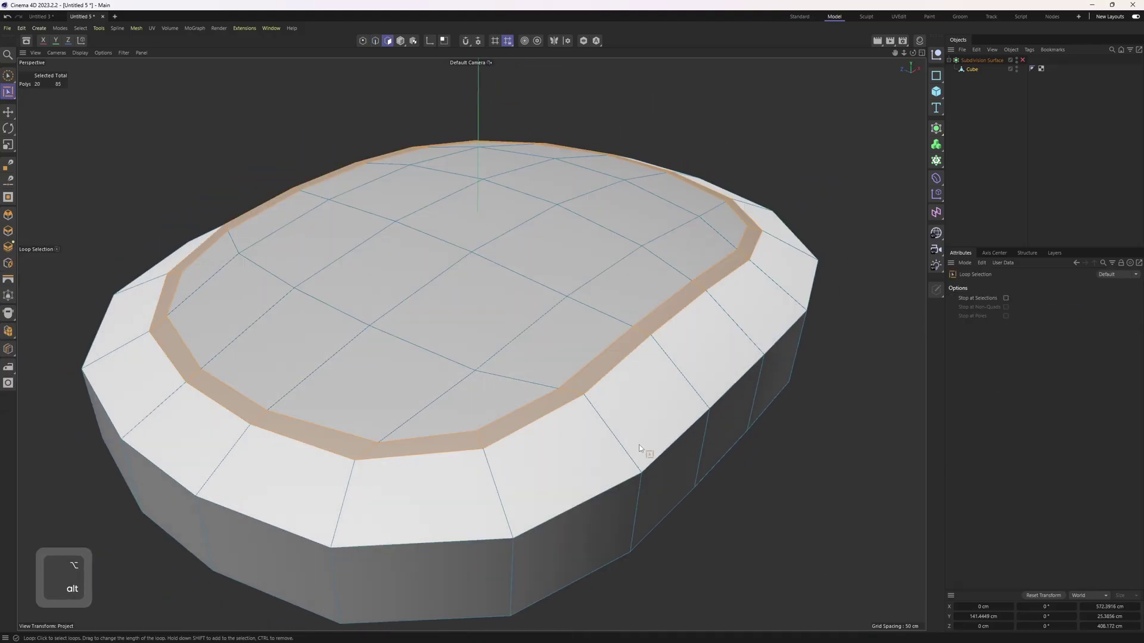
key("e")
left_click_drag(501, 231, 499, 220, "alt")
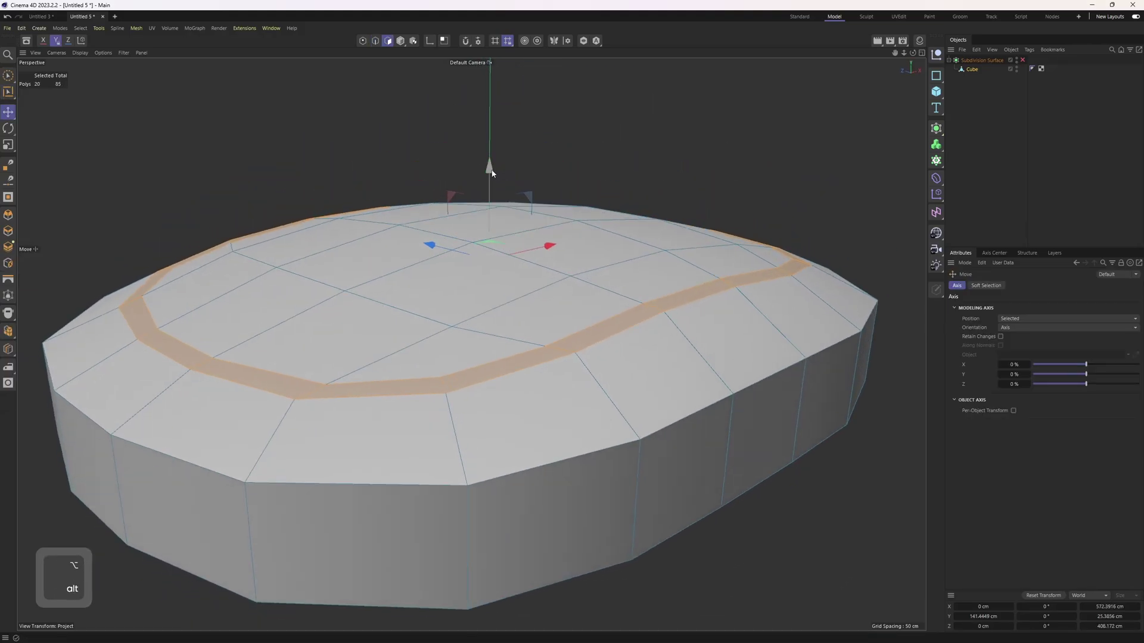
left_click_drag(492, 173, 426, 346, "ctrl")
- Preview the grooved body with subdivision smoothing from several angles, and return to the unsmoothed mesh
key("q")
left_click(1028, 127)
left_click_drag(521, 339, 495, 448, "alt")
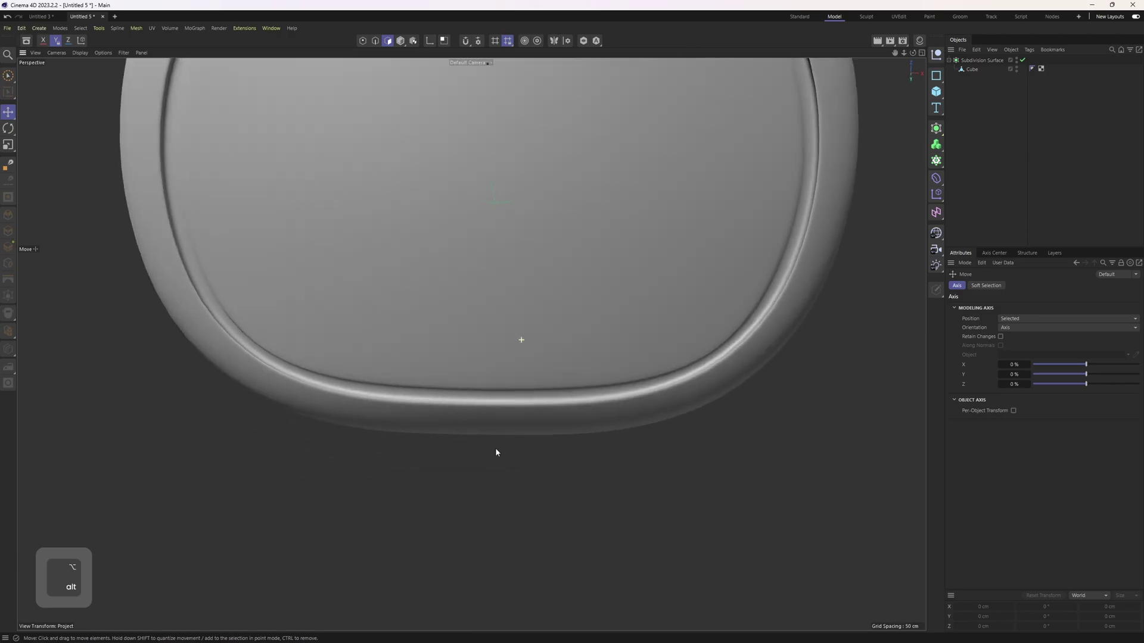
scroll(507, 387, "down", 4)
middle_click_drag(546, 336, 508, 386, "alt")
mouse_move(495, 339)
left_mouse_down("alt")
mouse_move(503, 370)
mouse_move(367, 217)
mouse_move(411, 204)
mouse_move(536, 283)
mouse_move(500, 332)
left_mouse_up("alt")
key("ctrl+z")
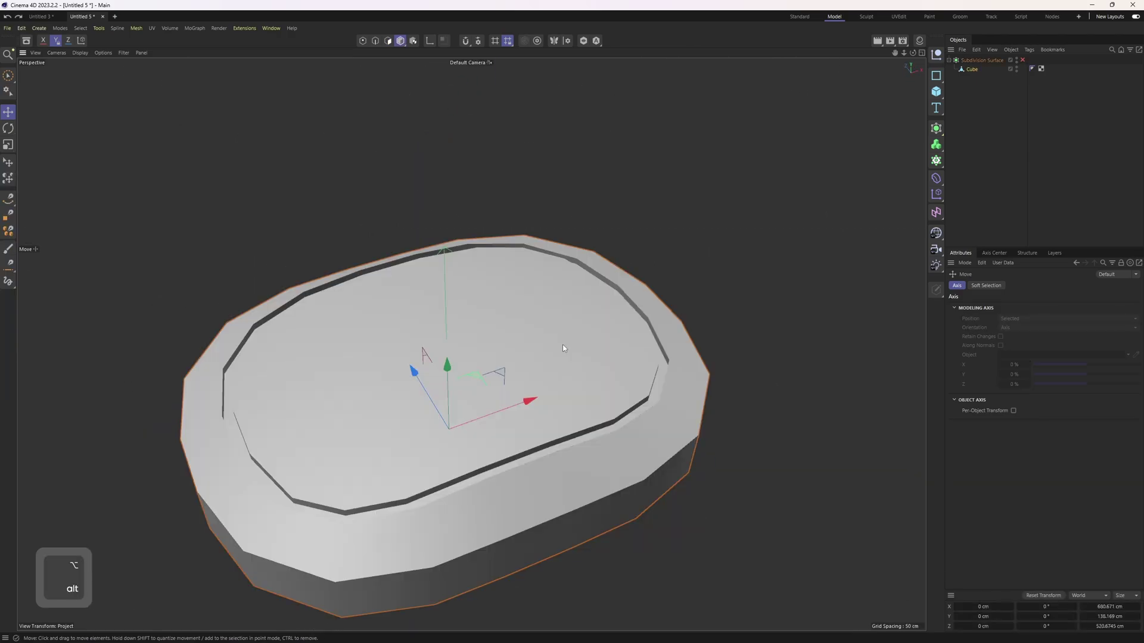
- Compare the groove and outer rim of the mesh with the reference image in the top view
key("e")
middle_click(557, 326)
middle_click(557, 323)
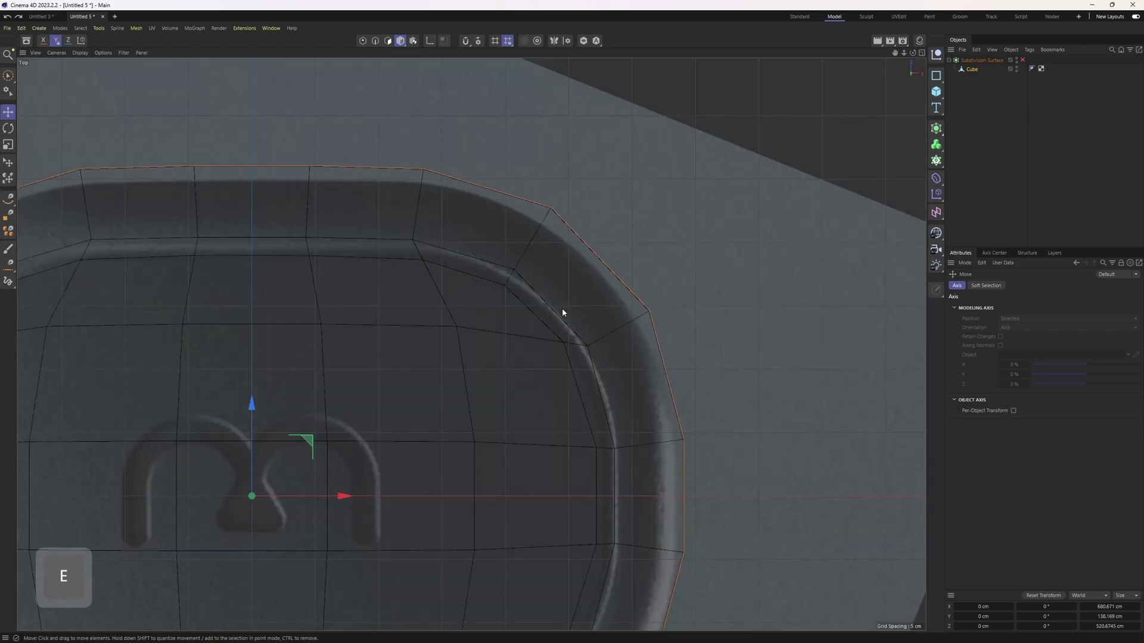
middle_click_drag(405, 381, 555, 307, "alt")
scroll(526, 337, "down", 2)
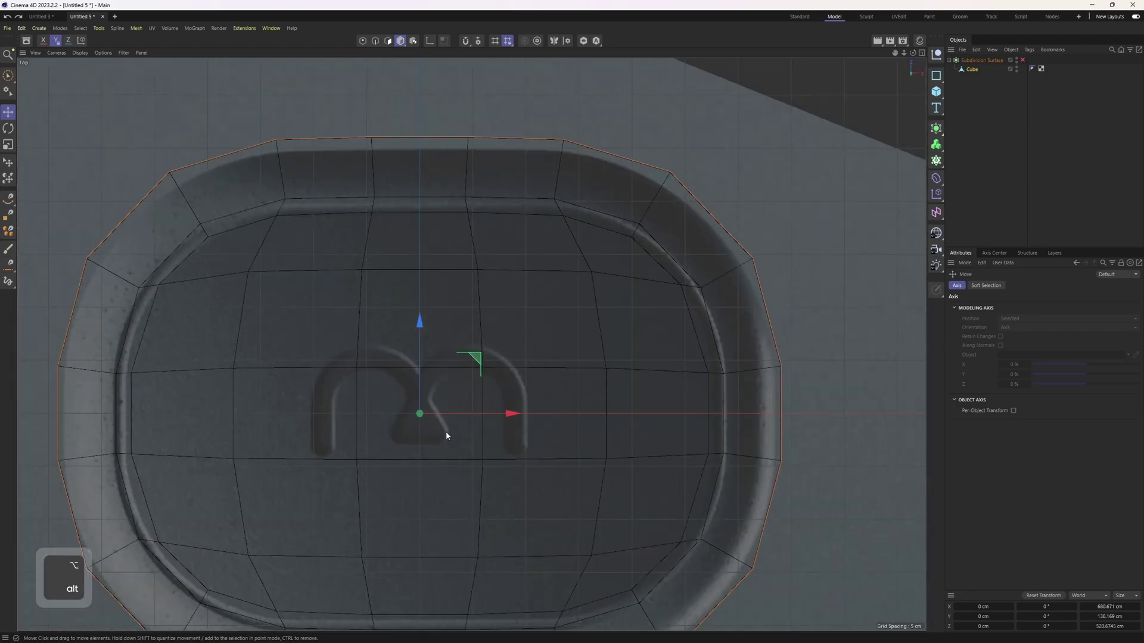
middle_click_drag(446, 433, 462, 328, "alt")
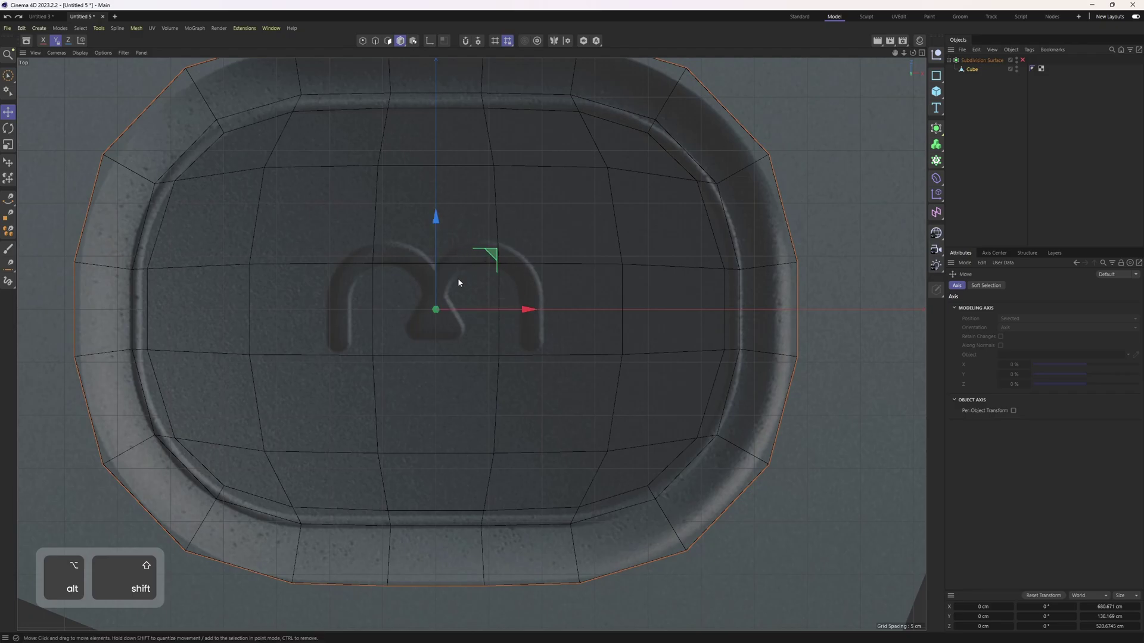
middle_click(549, 284)
middle_click(277, 217)
scroll(435, 329, "up", 3)
middle_click_drag(435, 329, 456, 264, "alt")
- Deselect the cube and display the shaded model with its wireframe lines
left_click(986, 121)
key("n")
key("b")
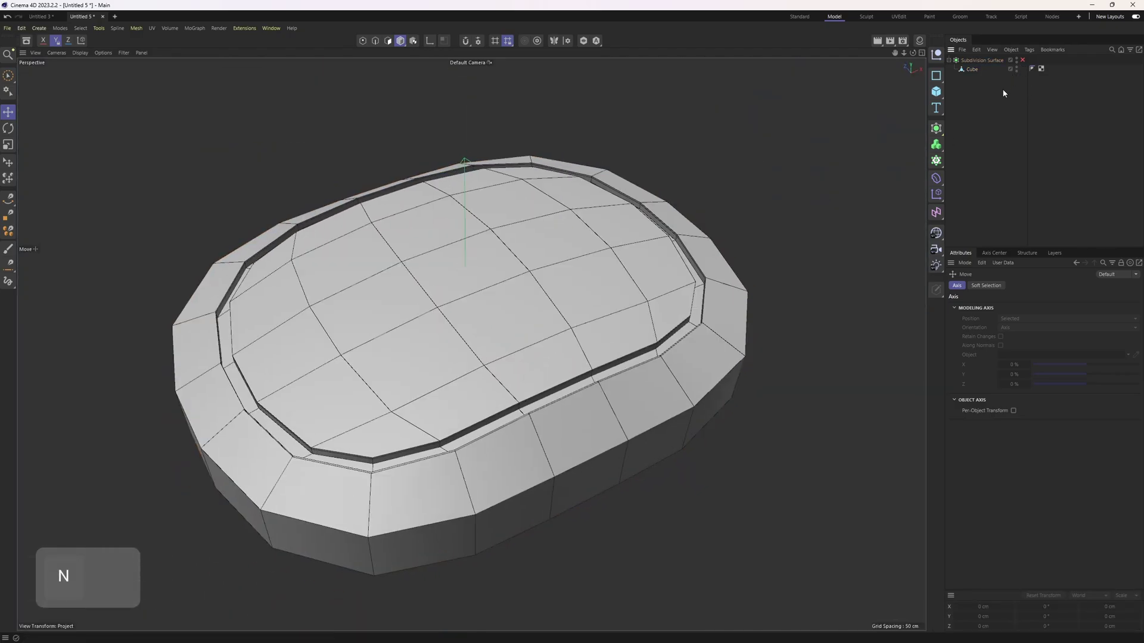
middle_click_drag(509, 227, 560, 267, "alt")
left_click_drag(560, 267, 602, 284, "alt")
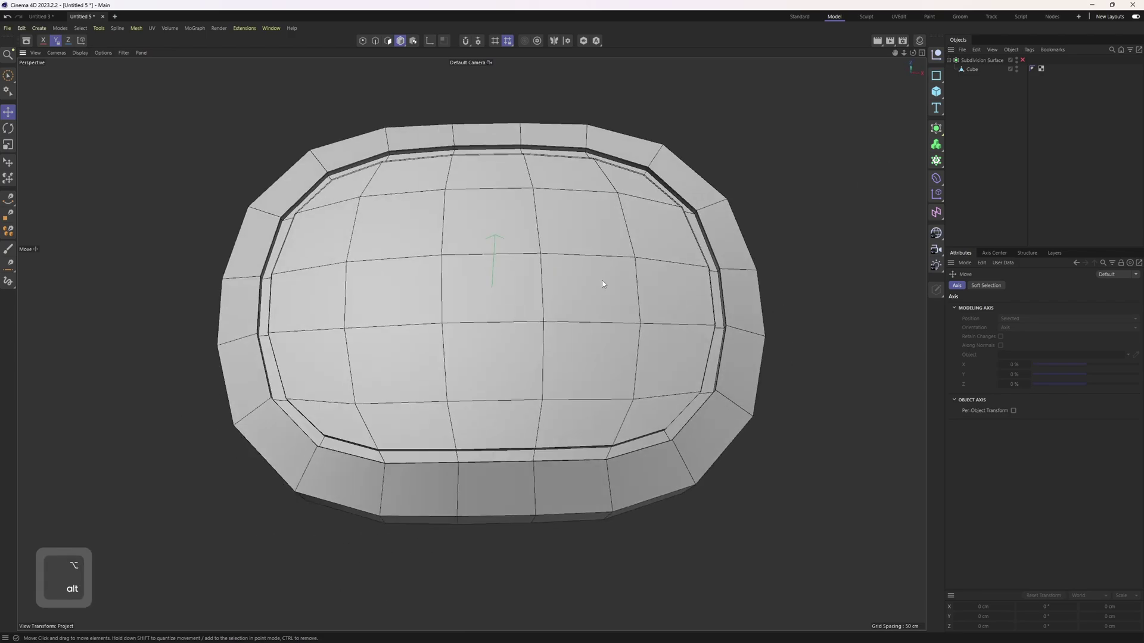
- Select the cube's nine central top polygons that surround the number 3 in the reference image
middle_click(535, 272)
middle_click(685, 226)
scroll(684, 226, "up", 5)
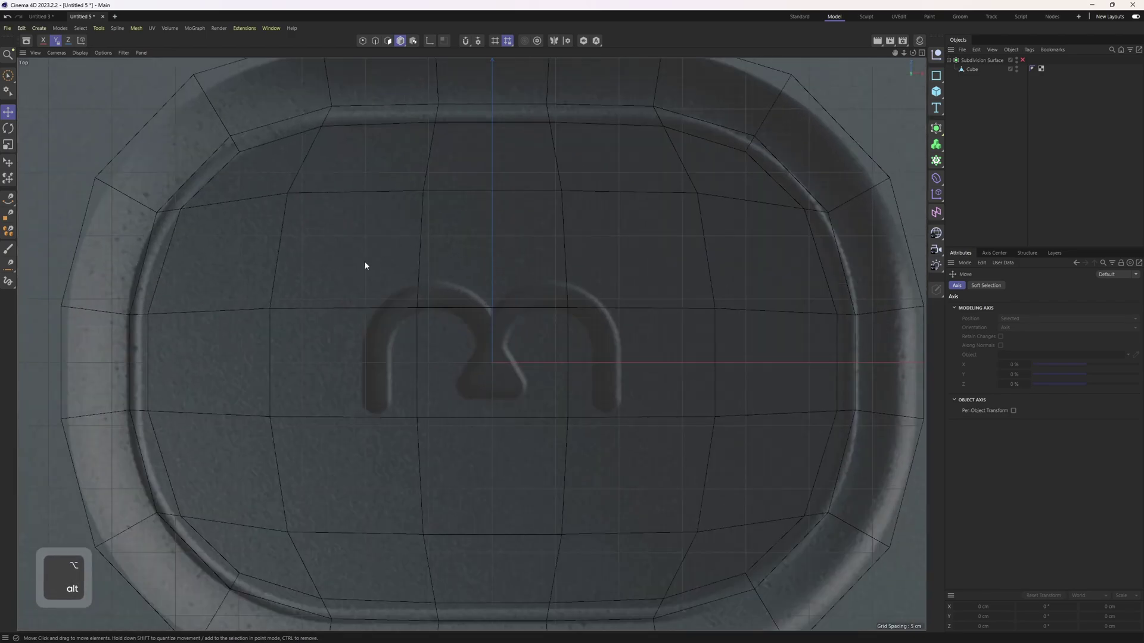
left_click(971, 69)
key("3")
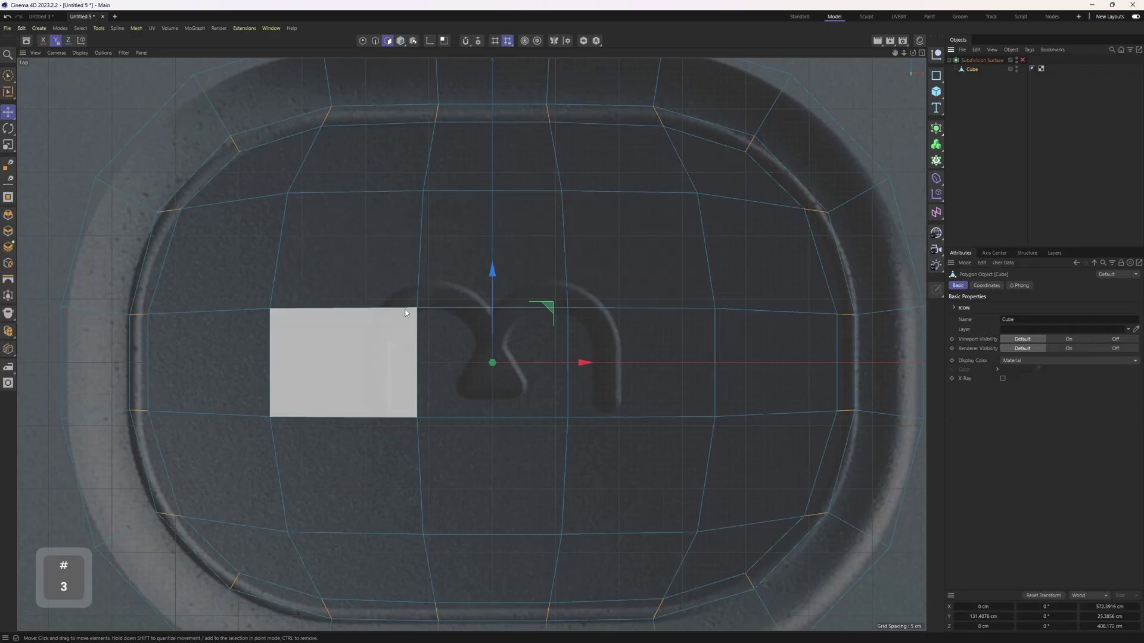
left_click(349, 257)
left_click(353, 379, "shift")
left_click(346, 477, "shift")
left_click(485, 460, "shift")
left_click(492, 363, "shift")
left_click(492, 250, "shift")
left_click(638, 250, "shift")
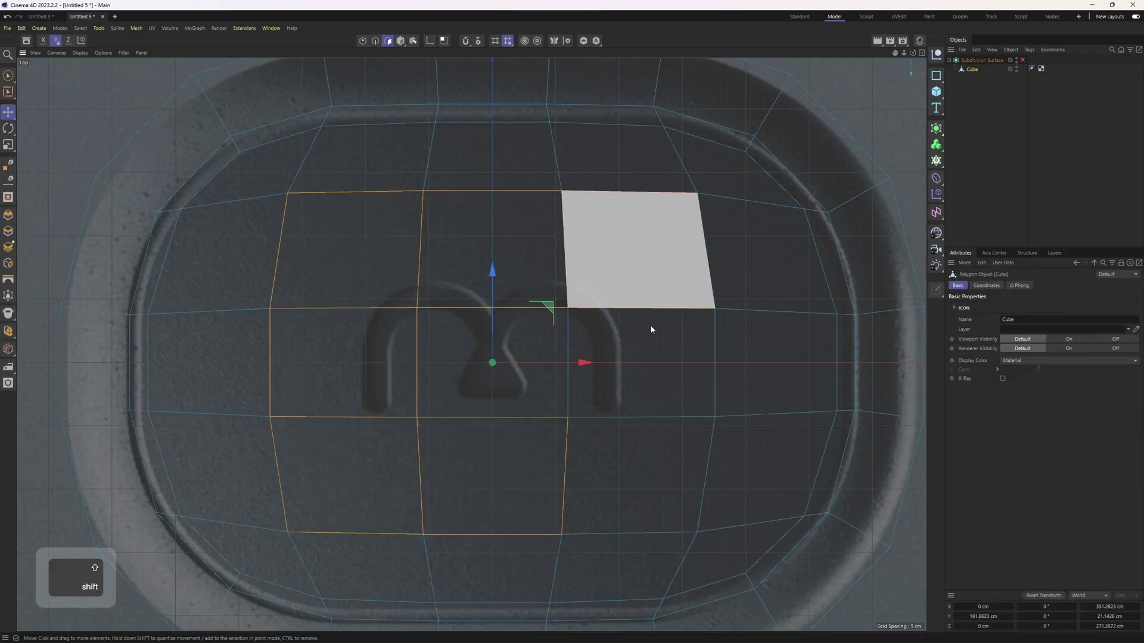
left_click(651, 334, "shift")
left_click(617, 477, "shift")
- Examine the selected central polygon area against the reference number in the top and perspective views
middle_click(572, 493)
middle_click(442, 327)
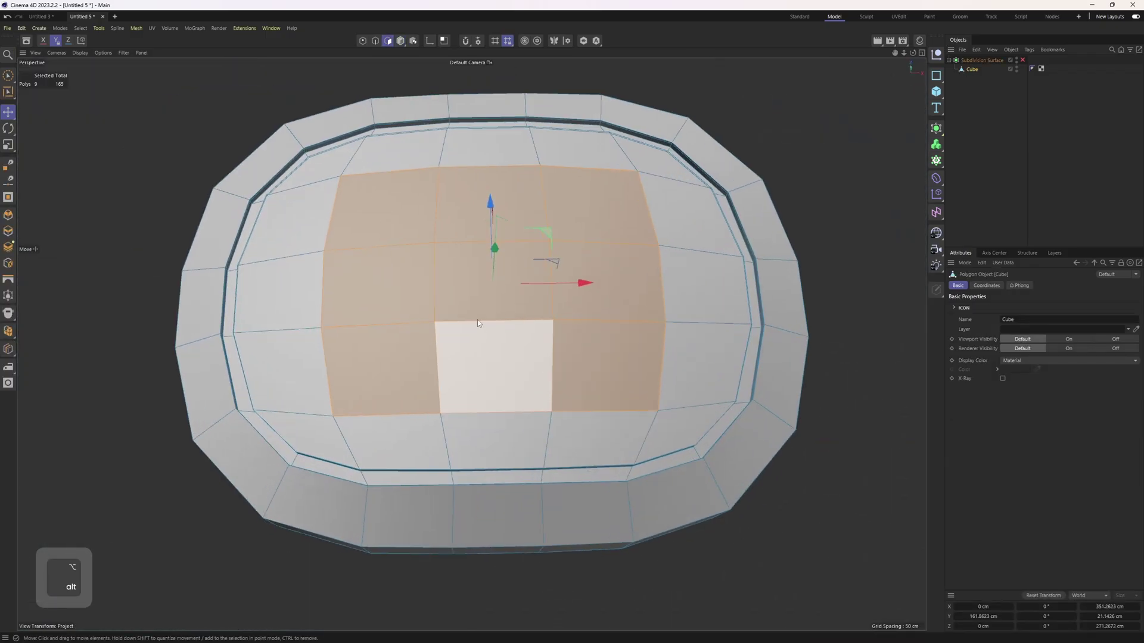
left_click_drag(478, 324, 617, 326, "alt")
middle_click(617, 327)
middle_click(616, 325)
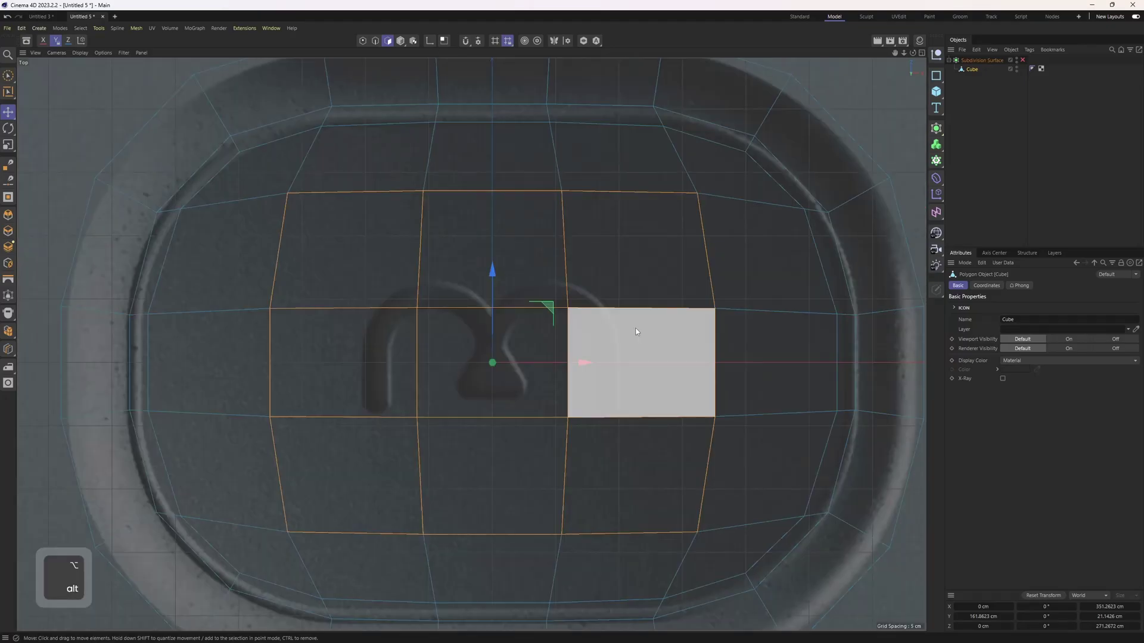
scroll(470, 295, "up", 1)
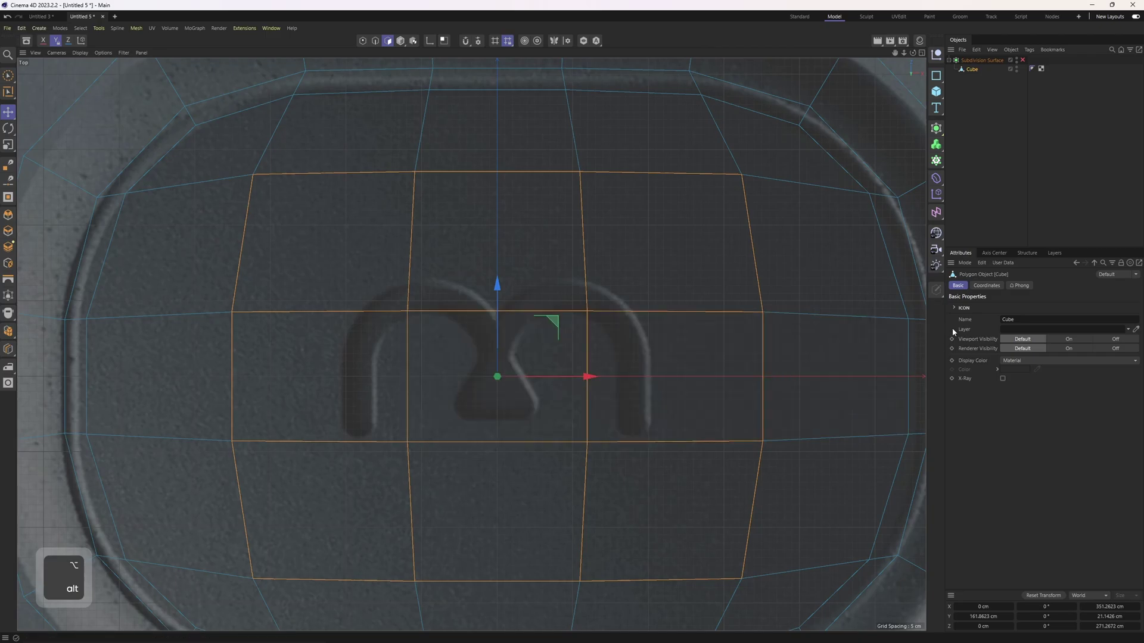
middle_click(322, 296)
middle_click(361, 266)
key("4")
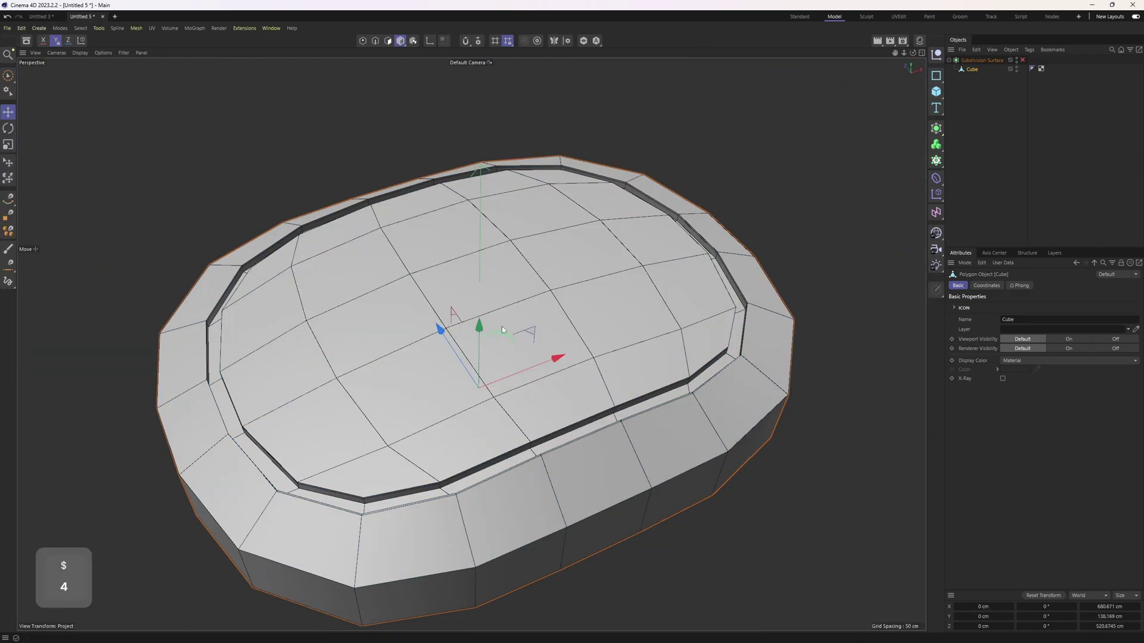
left_click_drag(502, 326, 562, 291, "alt")
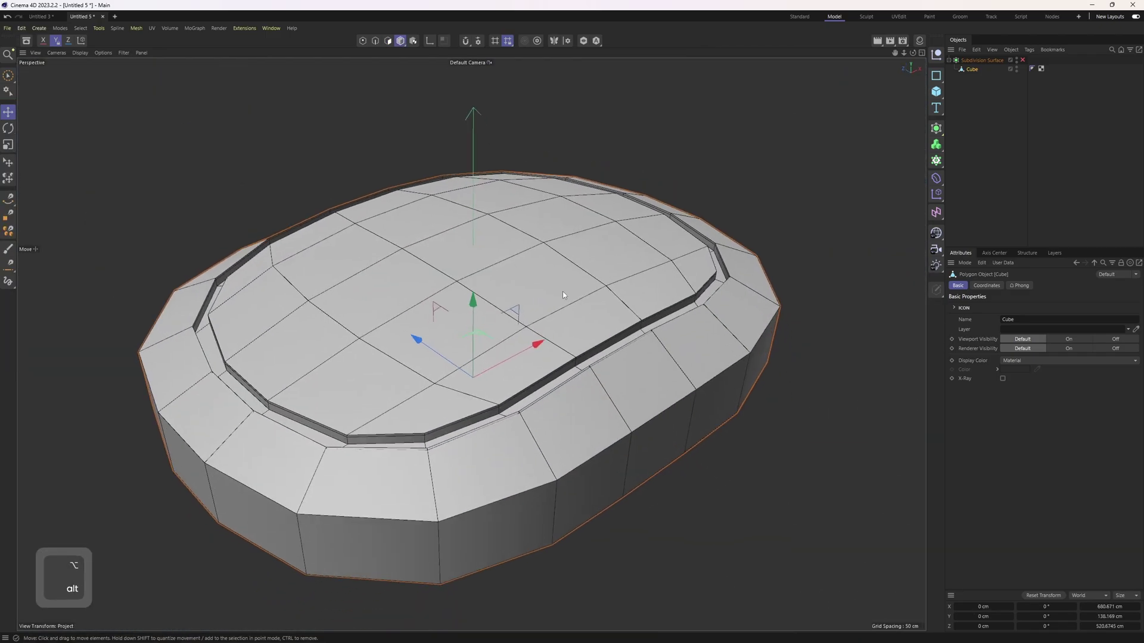
- Enable the Subdivision Surface and set both its viewport and renderer subdivision levels to 1
left_click(1003, 96)
left_click(981, 60)
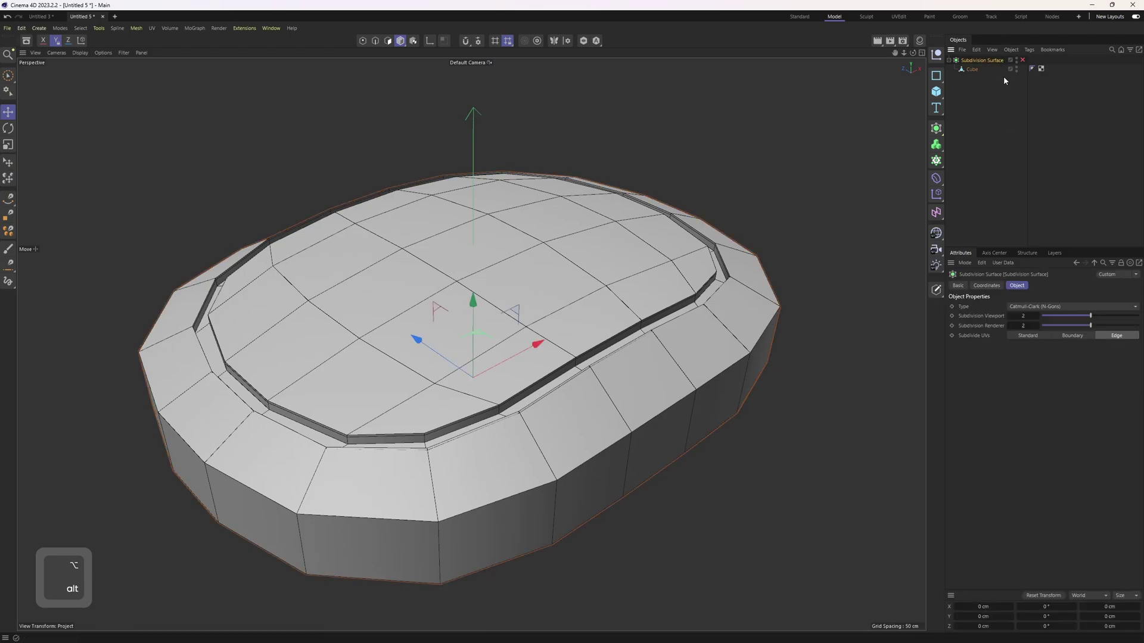
middle_click_drag(647, 246, 628, 281, "alt")
scroll(628, 281, "up", 1)
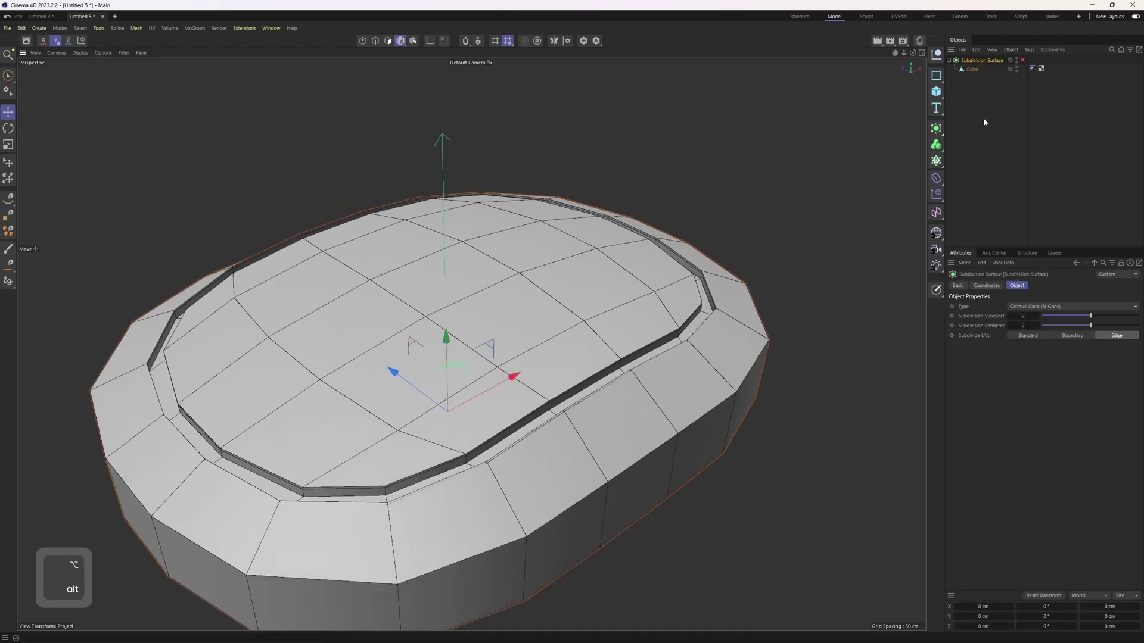
left_click(1022, 60)
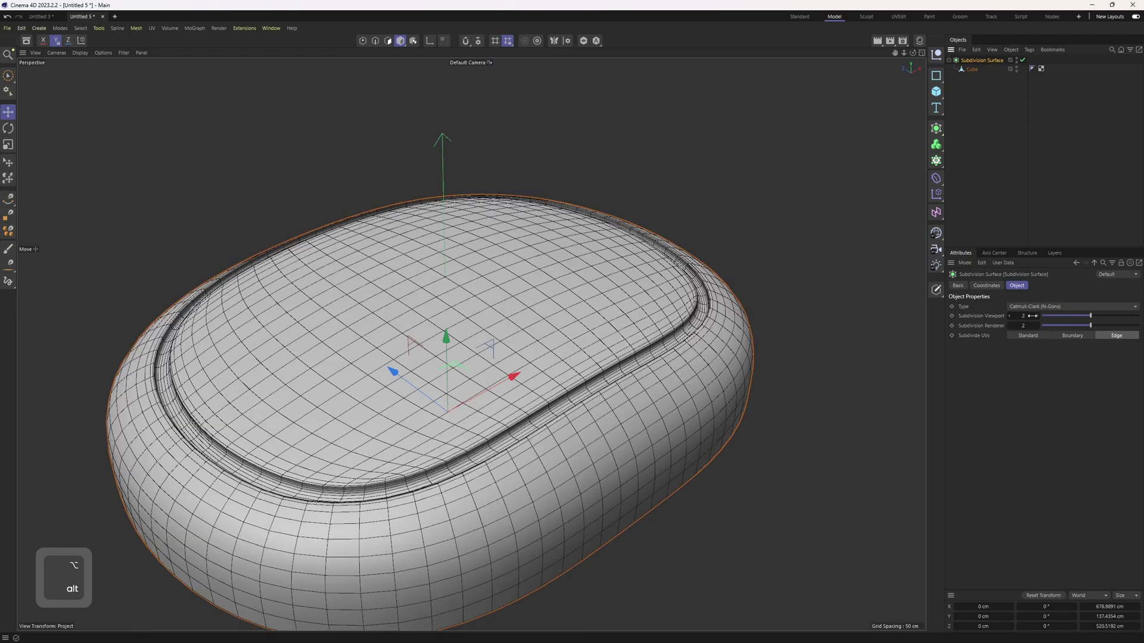
left_click(1009, 316)
left_click(1008, 326)
left_click_drag(536, 370, 442, 284, "alt")
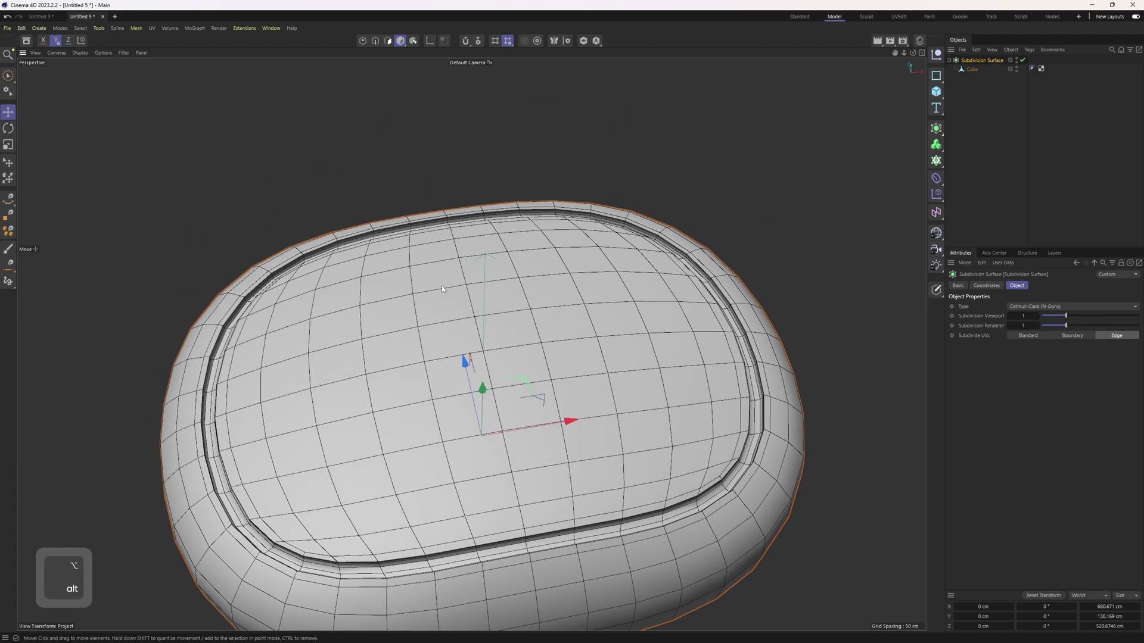
- Try viewport subdivision level 2 over the reference number in the top view, and return to level 1
middle_click(559, 369)
middle_click(659, 239)
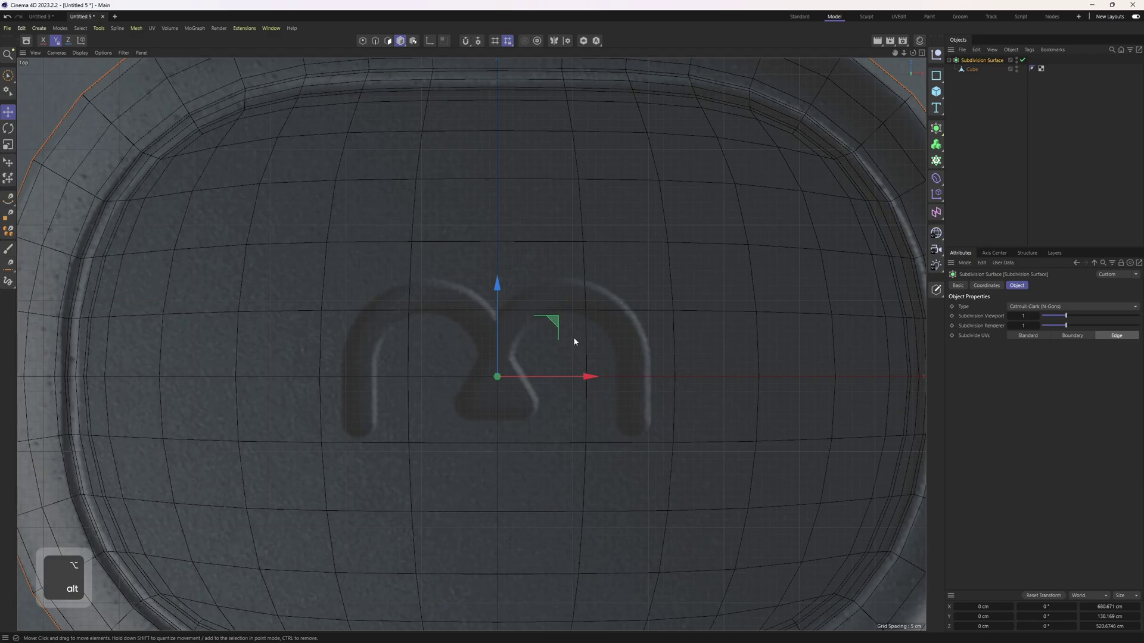
middle_click_drag(575, 301, 583, 327, "alt")
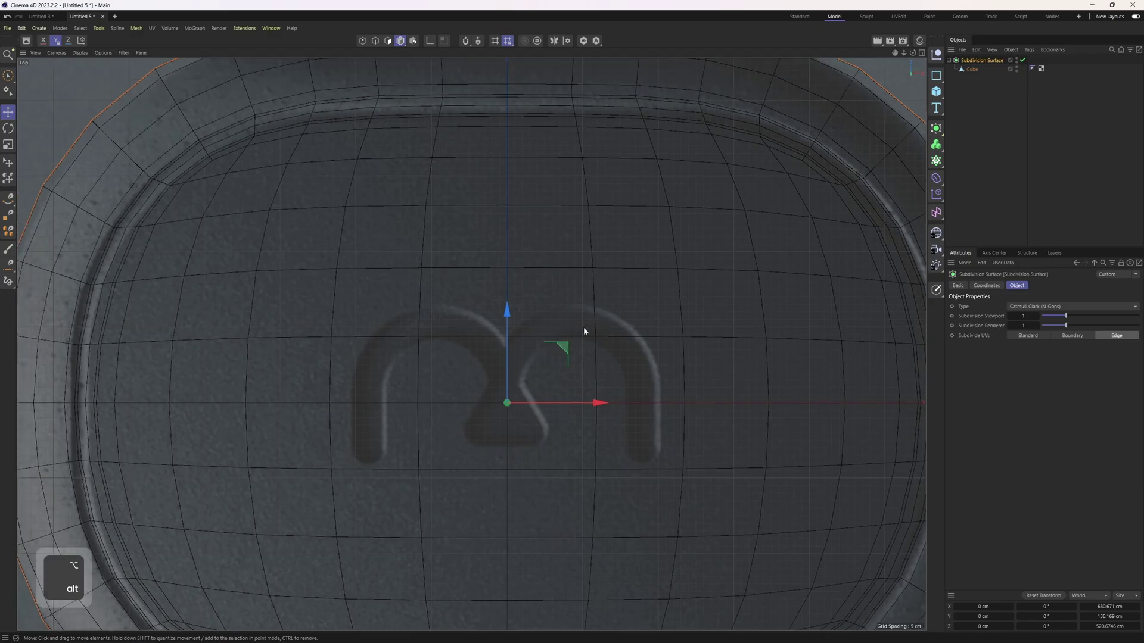
left_click(1037, 316)
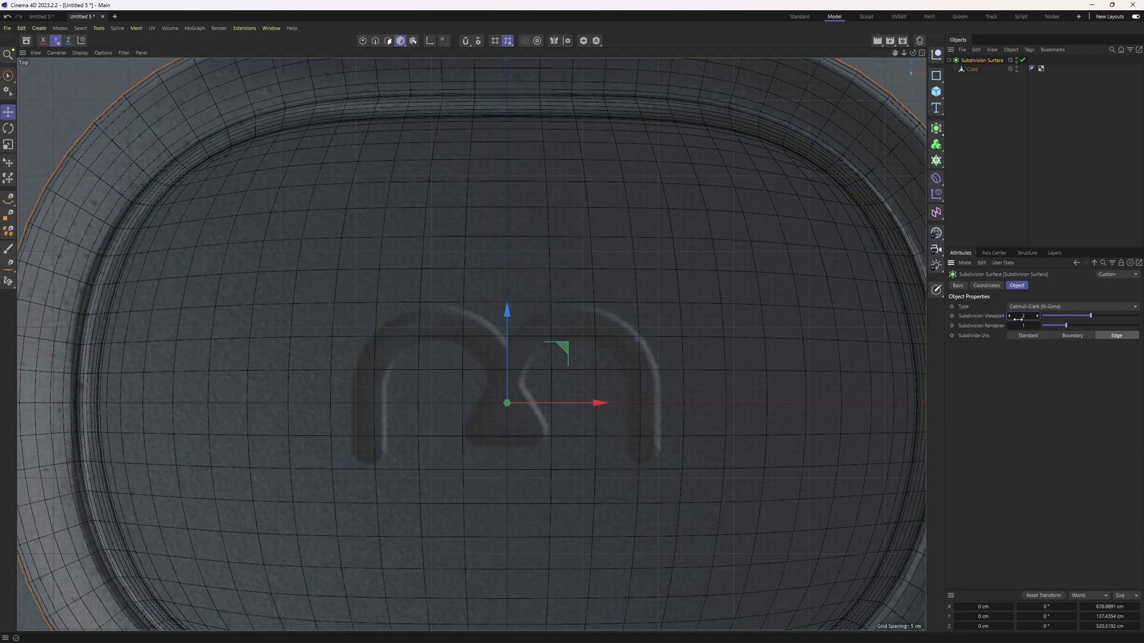
left_click(1009, 316)
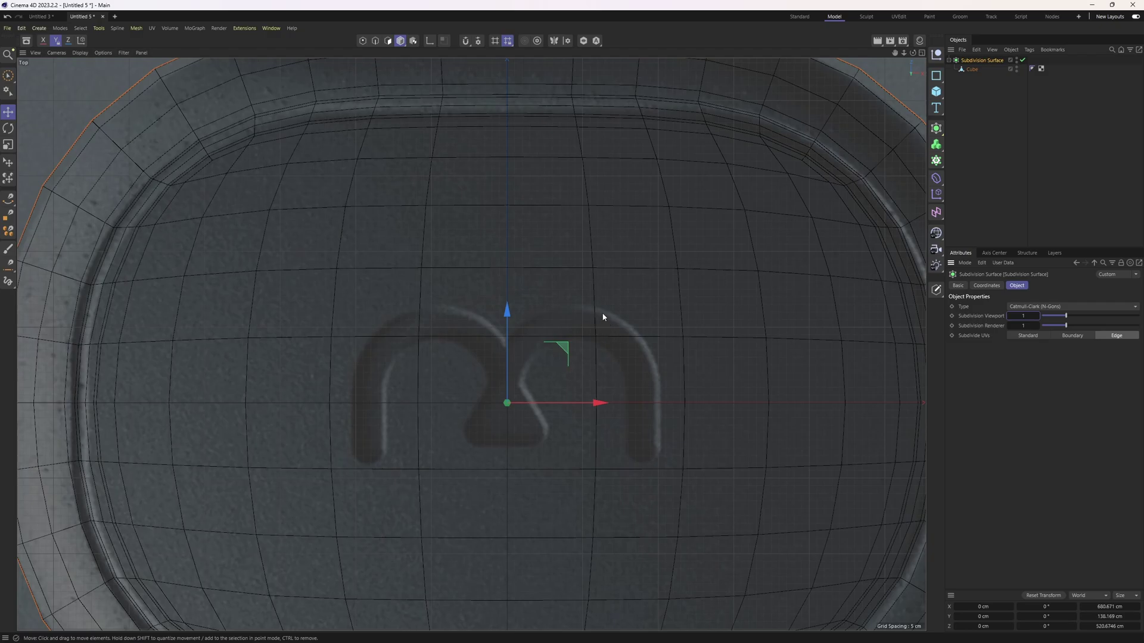
- Convert the Subdivision Surface and its cube into a single editable polygon object
middle_click(551, 373)
middle_click(438, 301)
left_click_drag(489, 340, 516, 229, "alt")
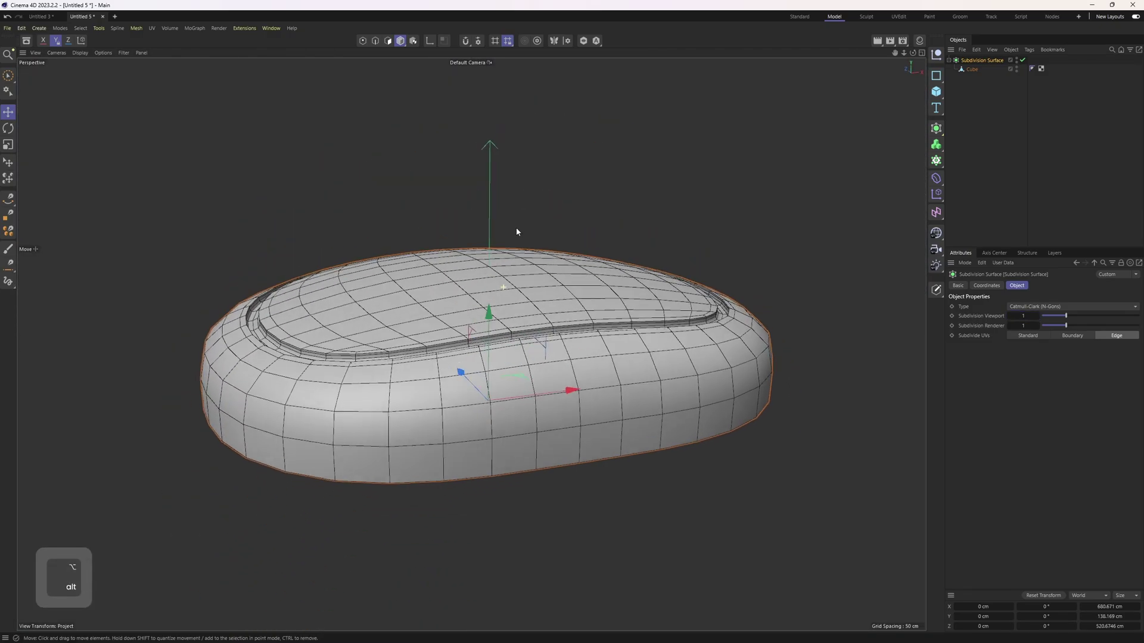
left_click_drag(579, 313, 595, 362, "alt")
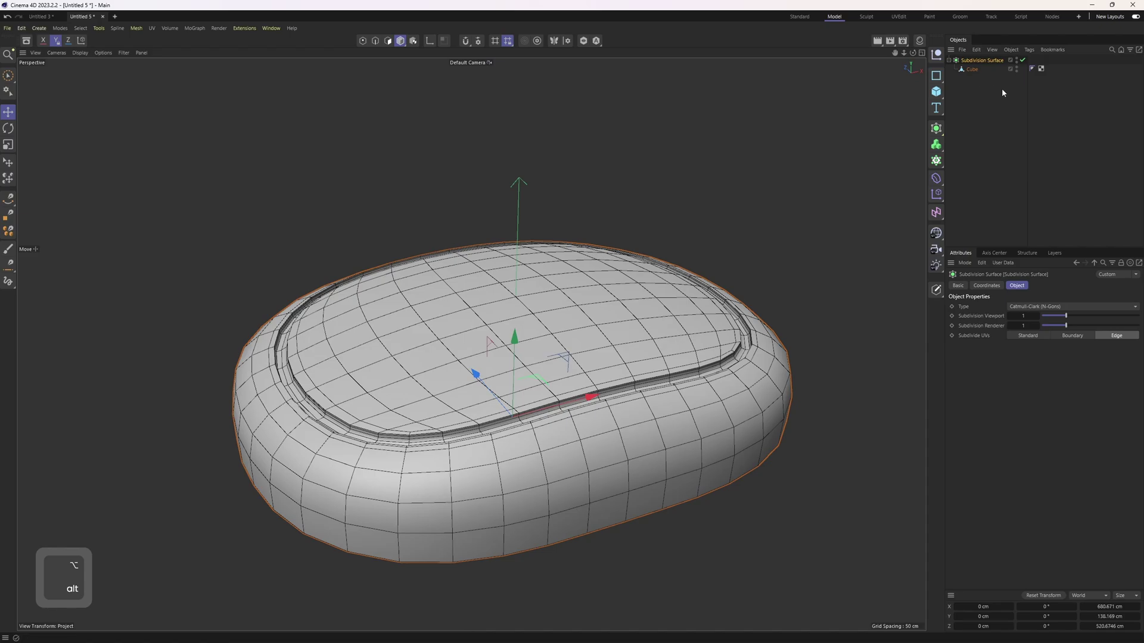
key("c")
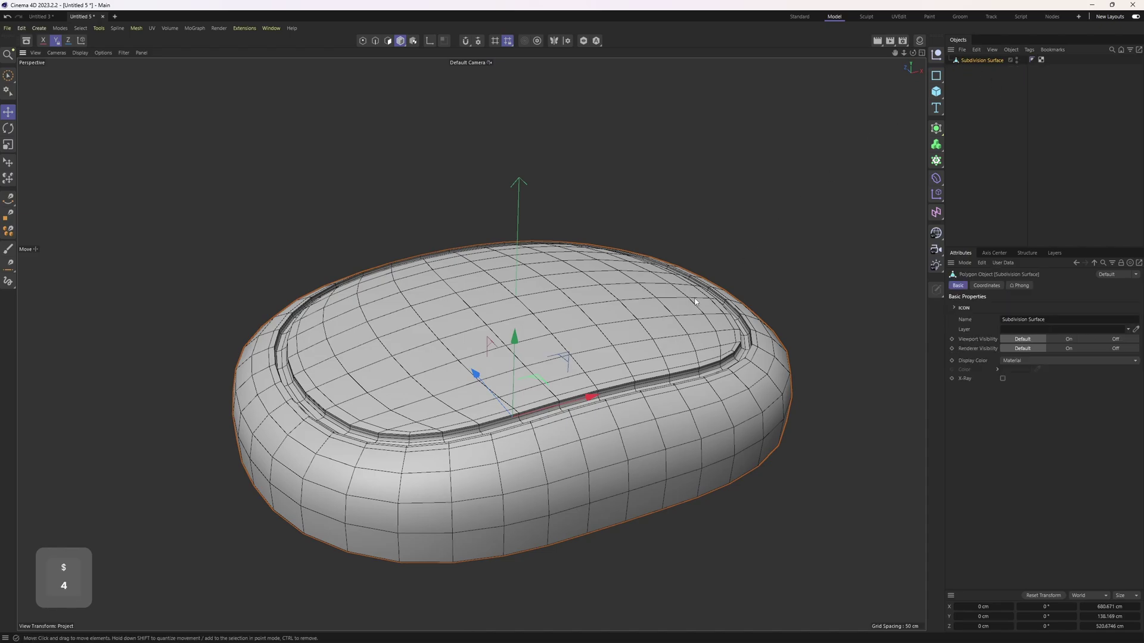
left_click_drag(694, 302, 696, 364, "alt")
- Duplicate the converted body mesh as a copy named projection and hide the copy in viewport and renderer
left_click_drag(974, 60, 981, 68, "ctrl")
double_click(985, 70)
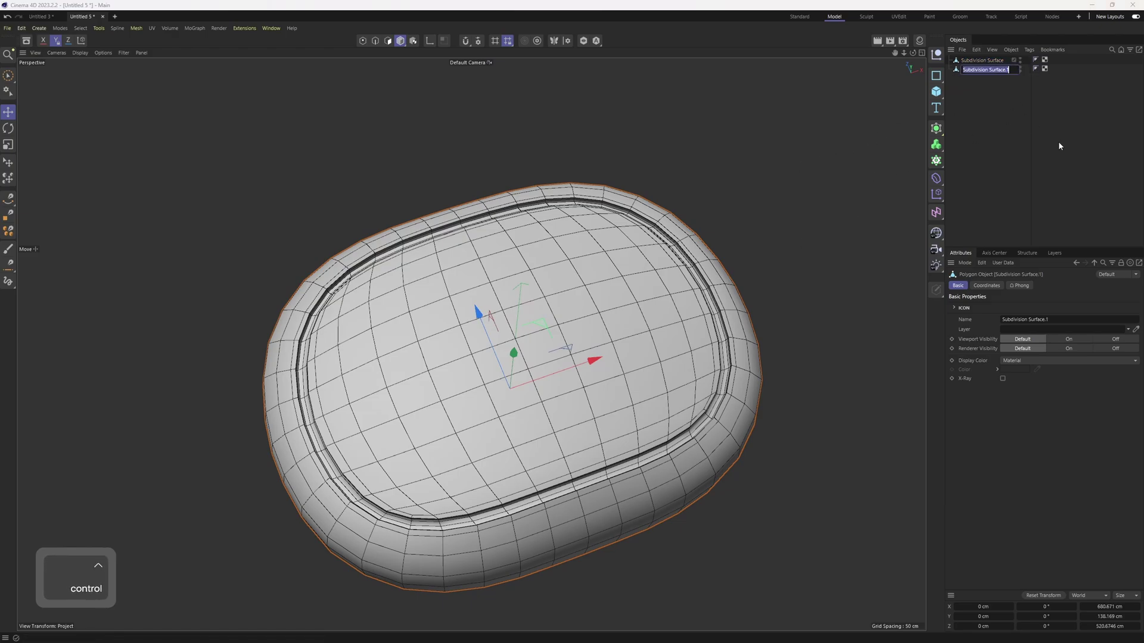
type("pro")
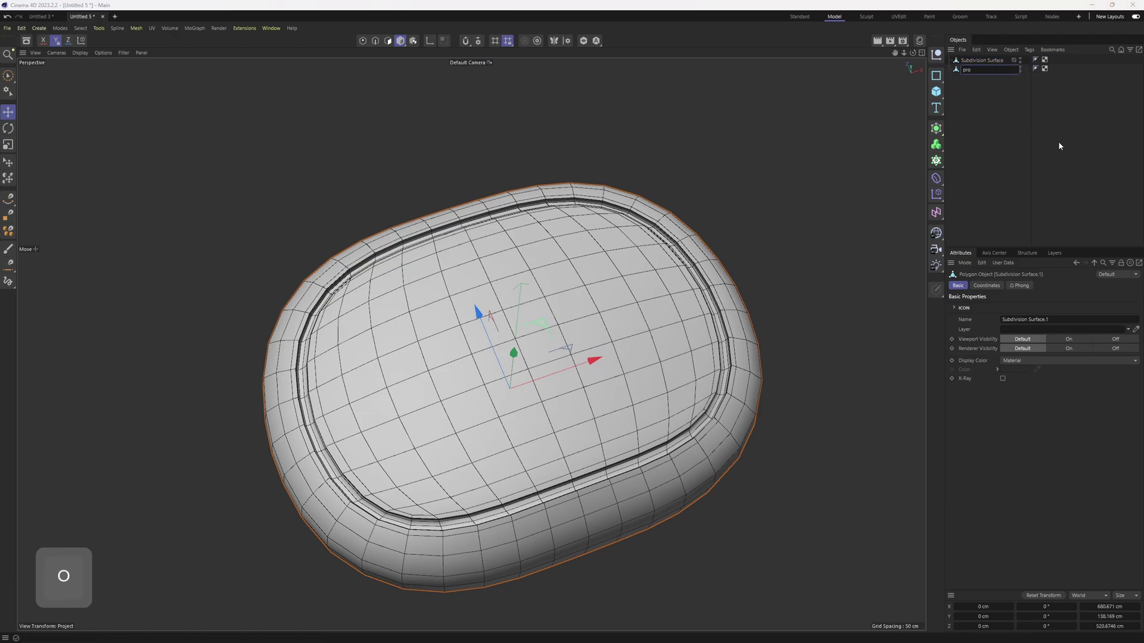
type("jection")
key("Return")
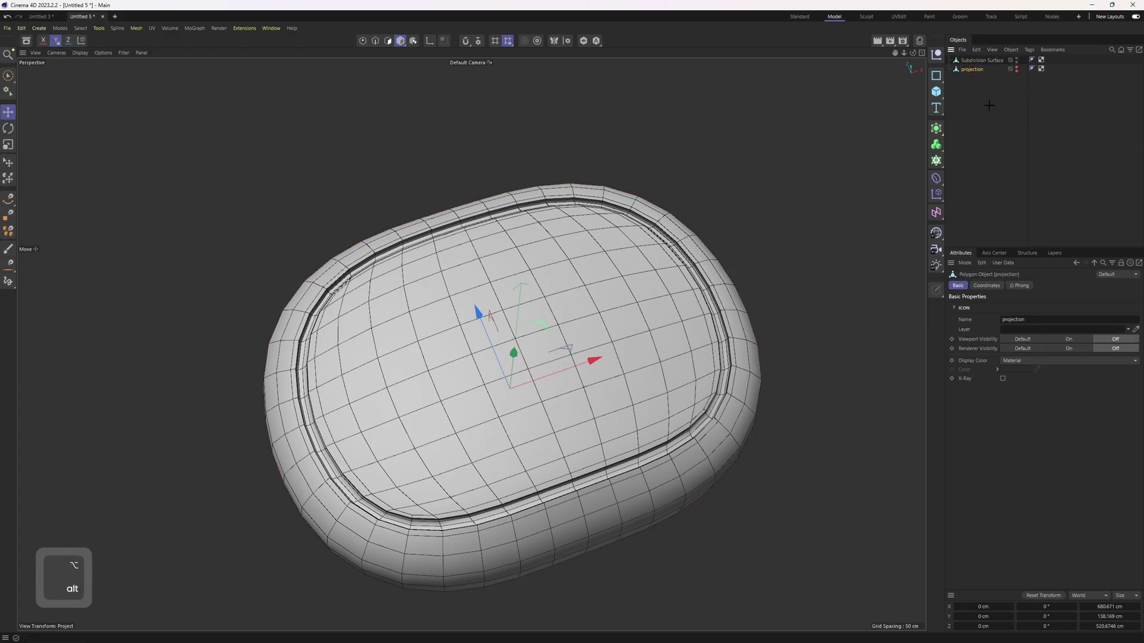
- Examine the selected central polygon patch on the Subdivision Surface mesh in polygon mode
left_click(979, 60)
key("3")
scroll(564, 316, "up", 3)
left_click_drag(566, 317, 505, 268, "alt")
middle_click_drag(505, 268, 494, 345, "alt")
scroll(495, 346, "up", 2)
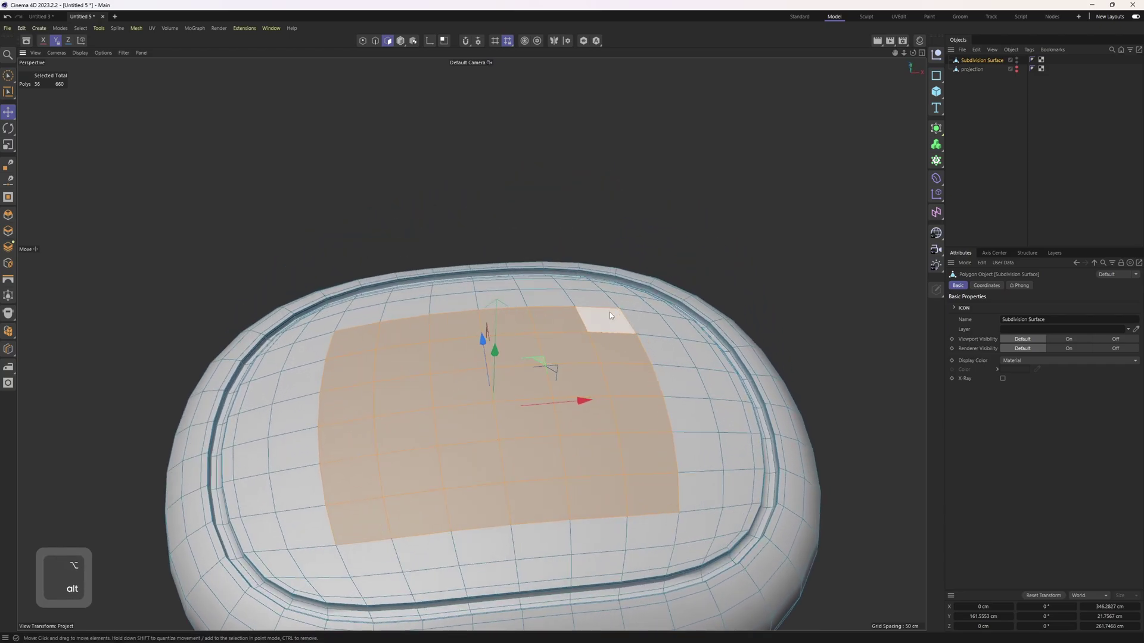
middle_click(622, 292)
middle_click(409, 296)
left_click_drag(409, 296, 449, 292, "alt")
middle_click_drag(449, 292, 457, 335, "alt")
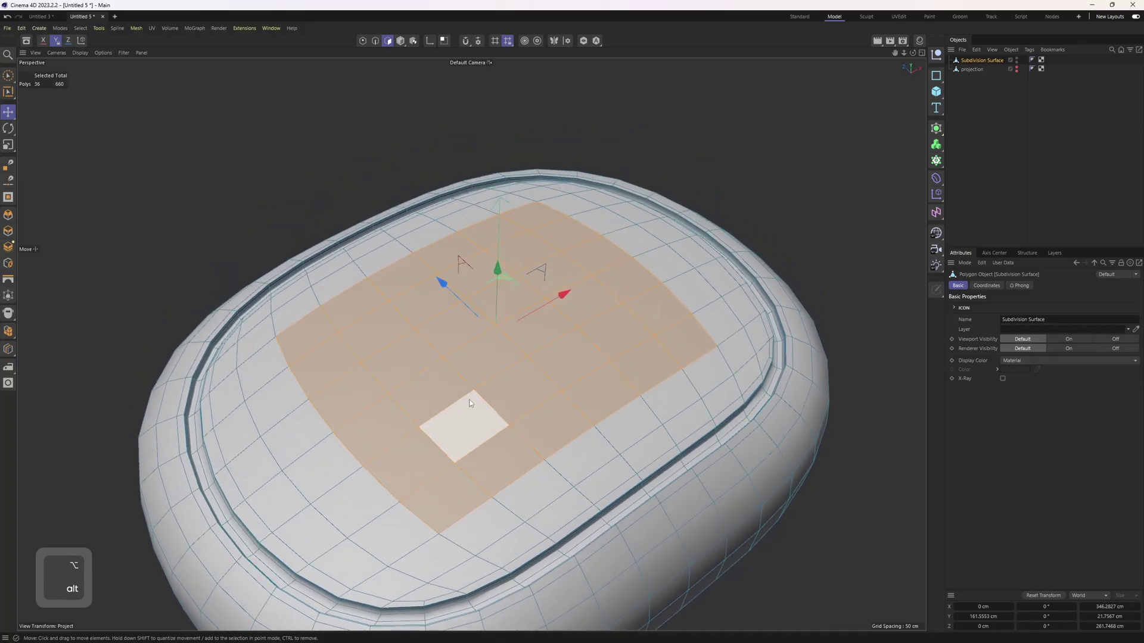
- Select the closed loop of edges outlining the central patch on top of the Subdivision Surface mesh in edge mode
key("2")
left_click(284, 356)
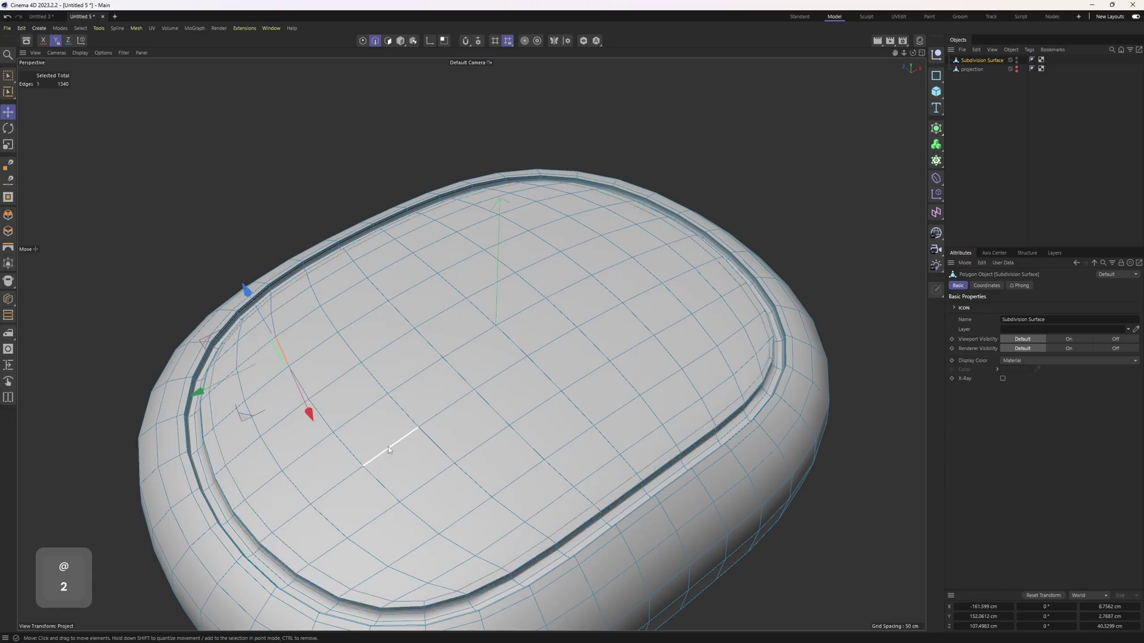
left_click(422, 514, "ctrl+shift")
left_click(710, 362, "ctrl+shift")
left_click_drag(698, 298, 560, 278, "alt")
left_click(549, 272, "ctrl+shift")
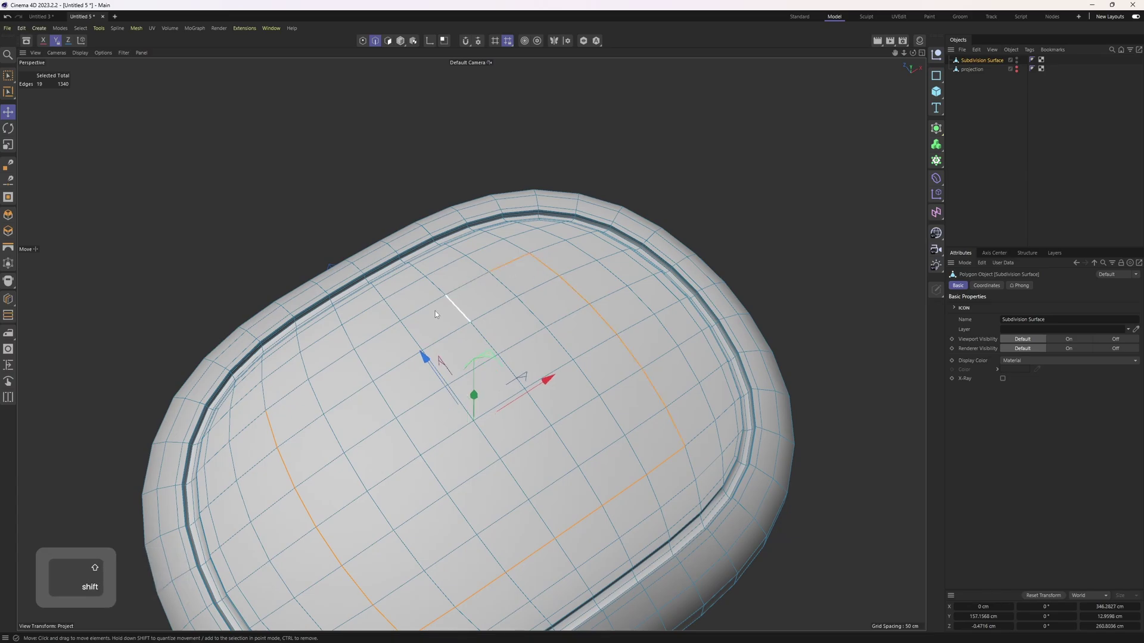
left_click_drag(462, 374, 424, 265, "alt")
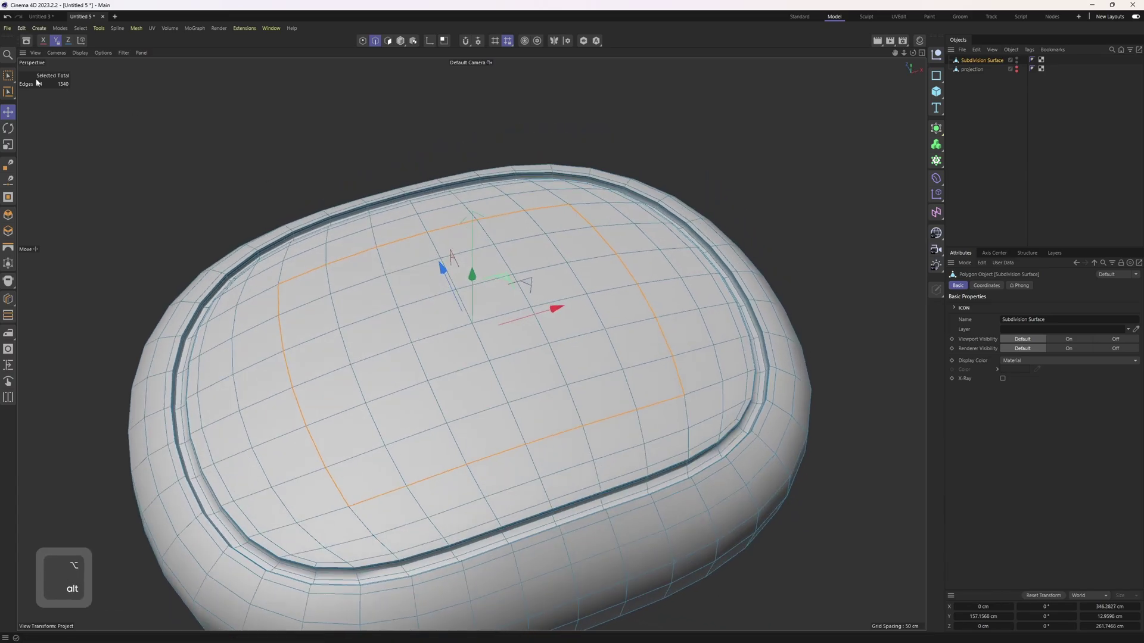
middle_click_drag(193, 118, 215, 141, "alt")
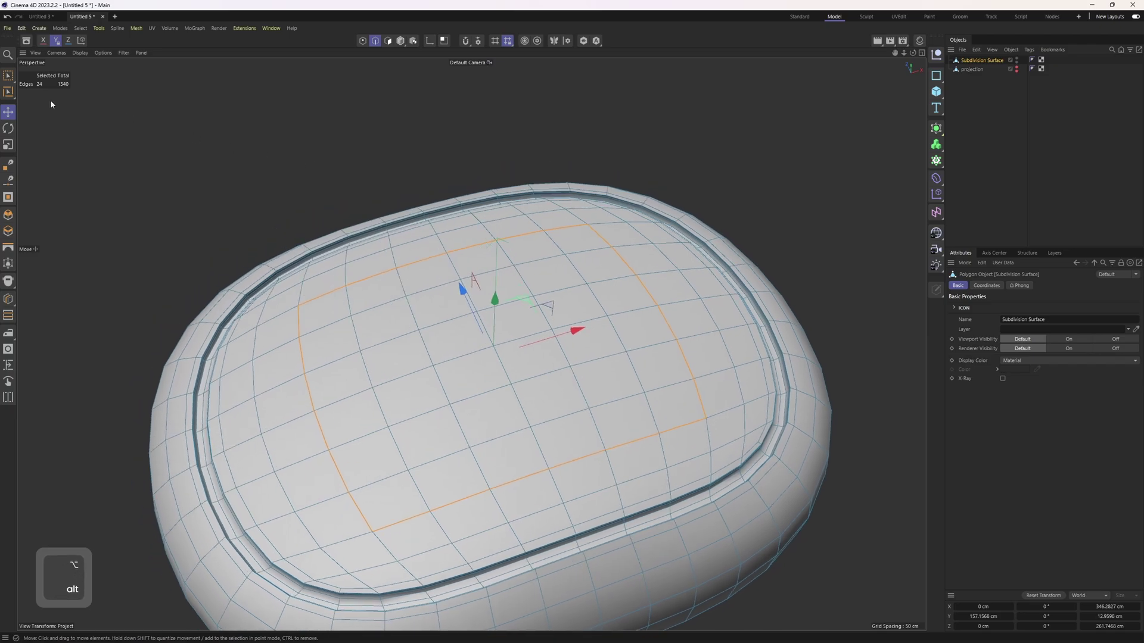
- Examine the perspective viewport's HUD settings for selected points and edges, and the central patch in polygon and edge modes
key("shift+v")
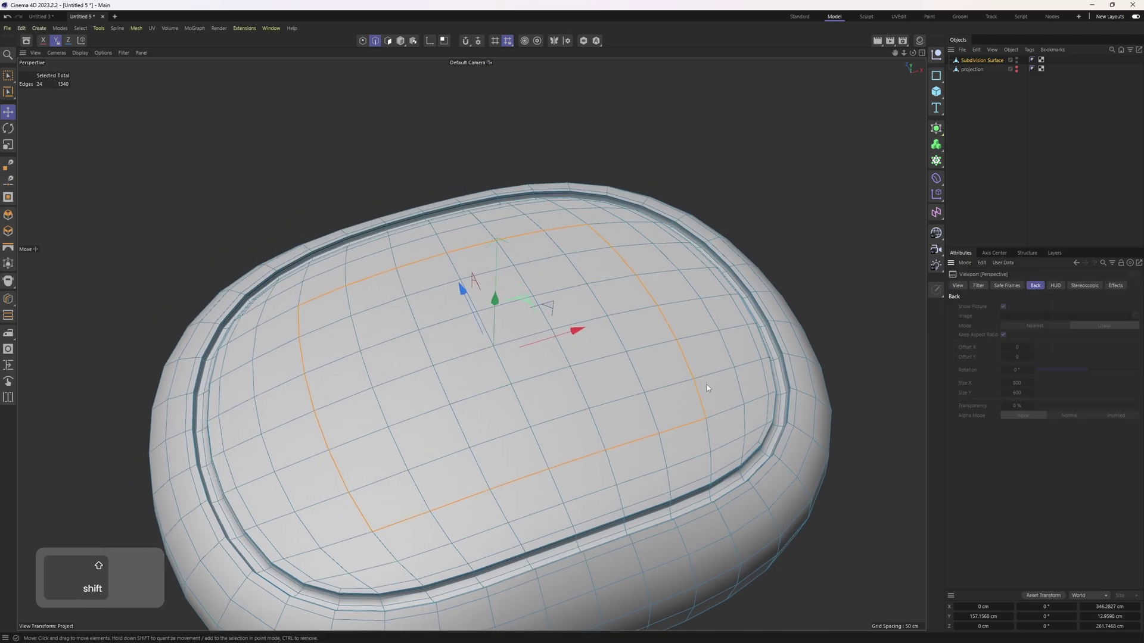
left_click(1055, 285)
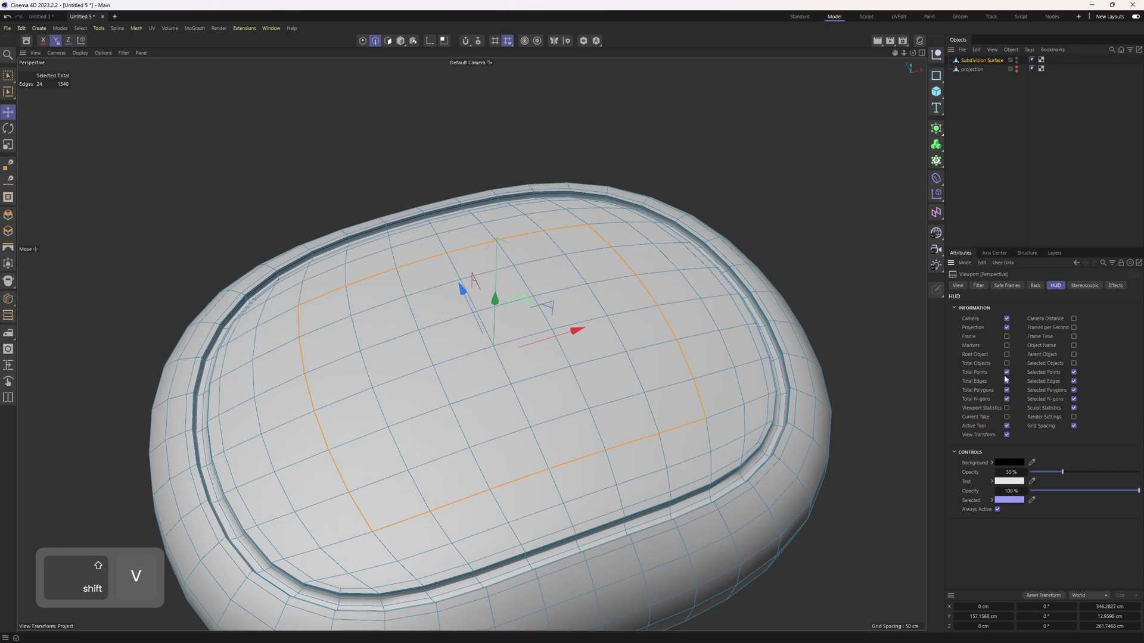
left_click(1073, 372)
left_click(1073, 382)
left_click(1073, 383)
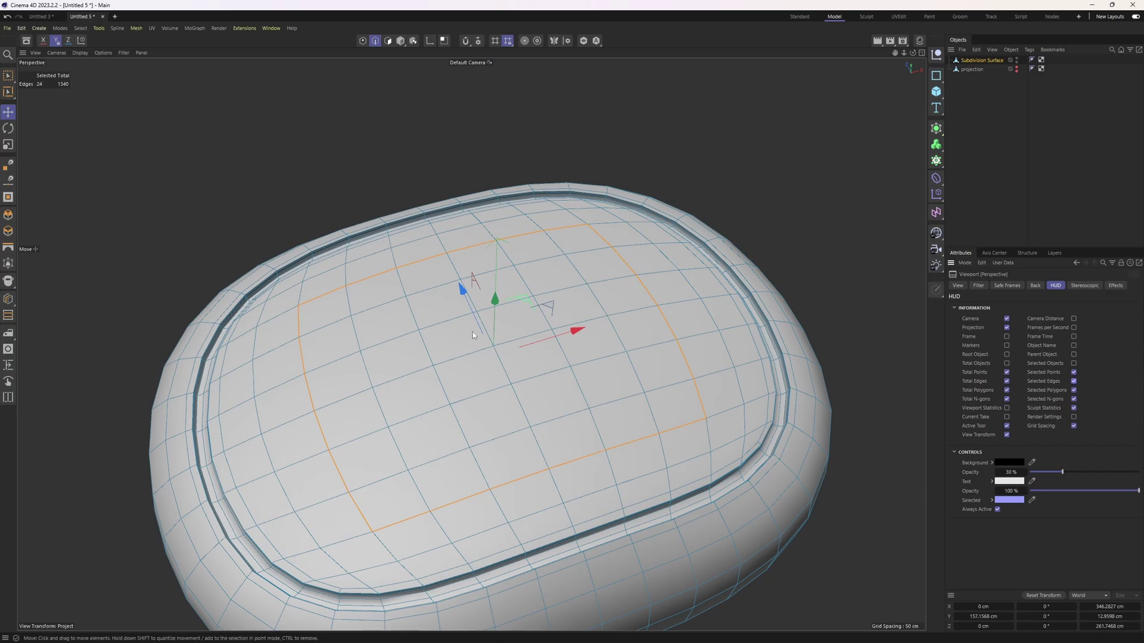
key("Return")
scroll(462, 353, "down", 1)
left_click_drag(471, 367, 534, 348, "alt")
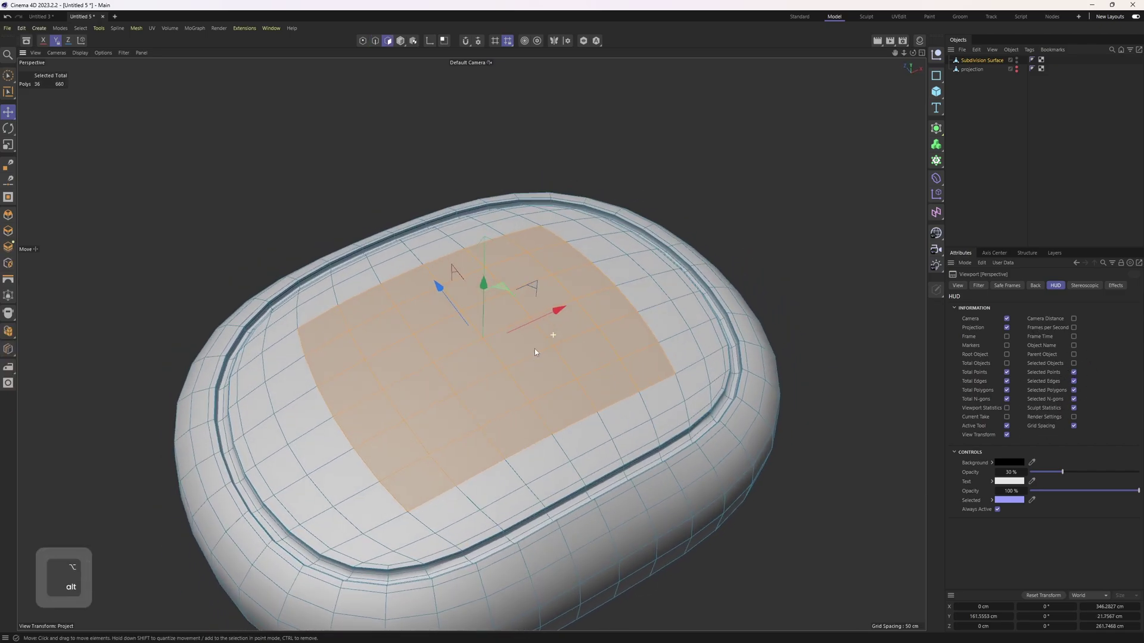
key("2")
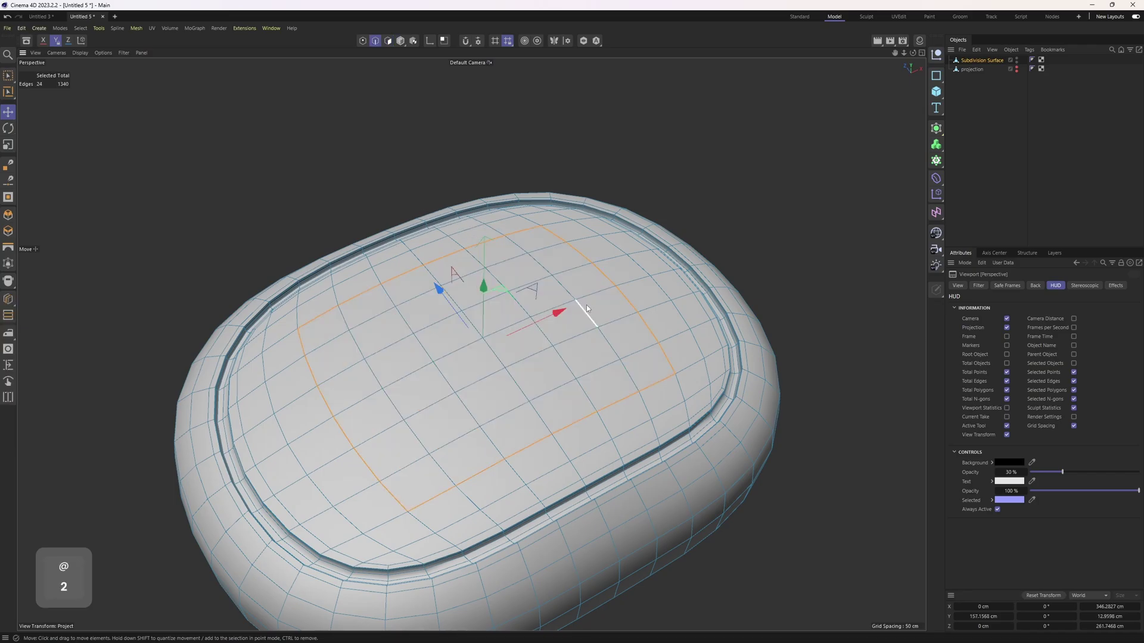
- Hide the Subdivision Surface mesh in viewport and renderer and frame the reference number 3 in the top view
middle_click(586, 305)
middle_click(656, 266)
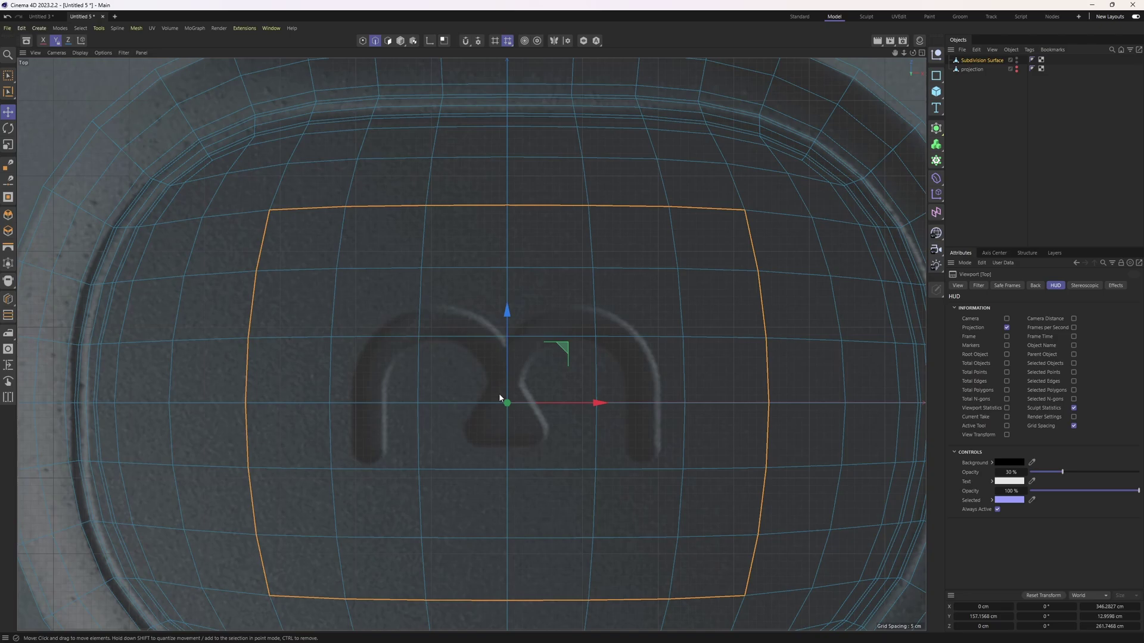
left_click(1044, 145)
key("alt")
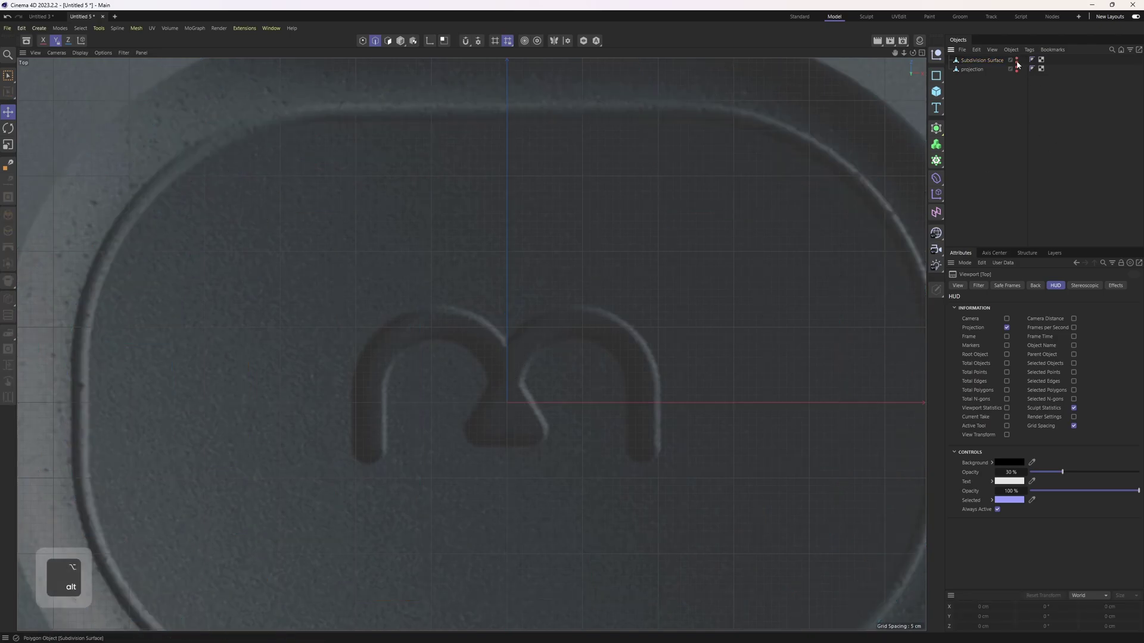
middle_click_drag(752, 285, 782, 244, "alt")
scroll(536, 226, "up", 2)
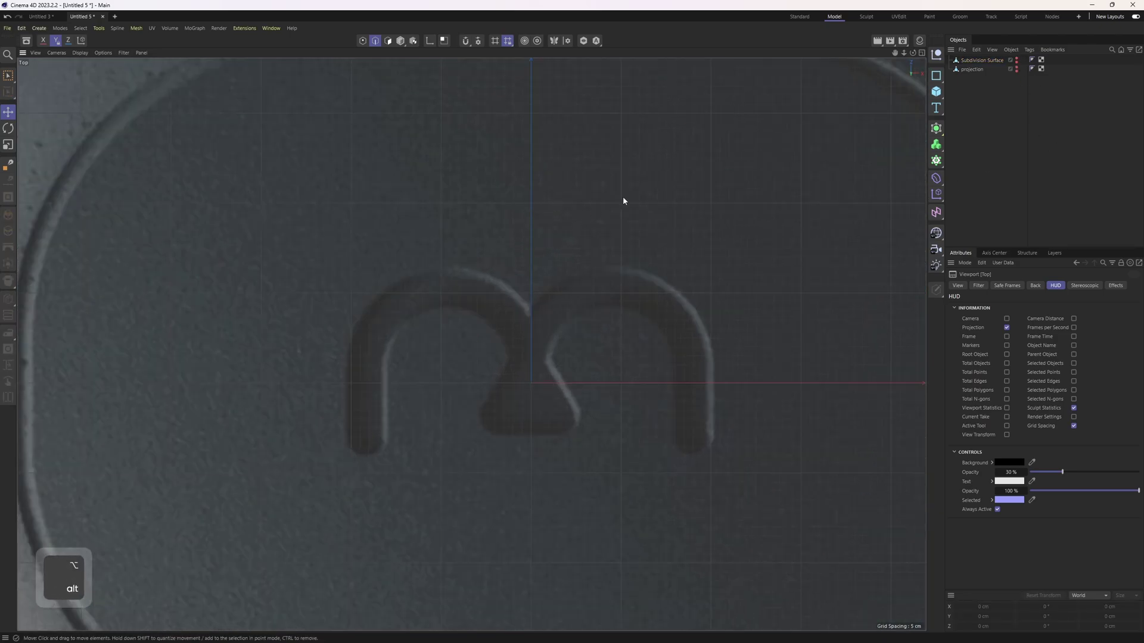
- Draw a four-sided polygon with the Polygon Pen over the lower end of the reference number's left leg
key("m")
key("e")
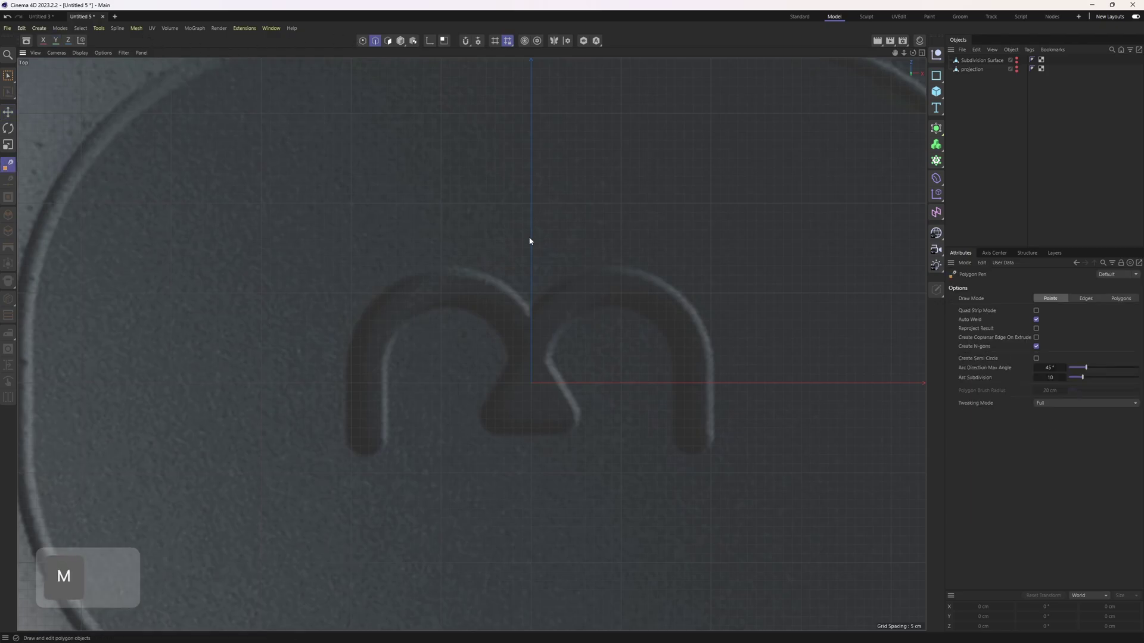
scroll(486, 307, "up", 3)
middle_click_drag(486, 306, 575, 256, "alt")
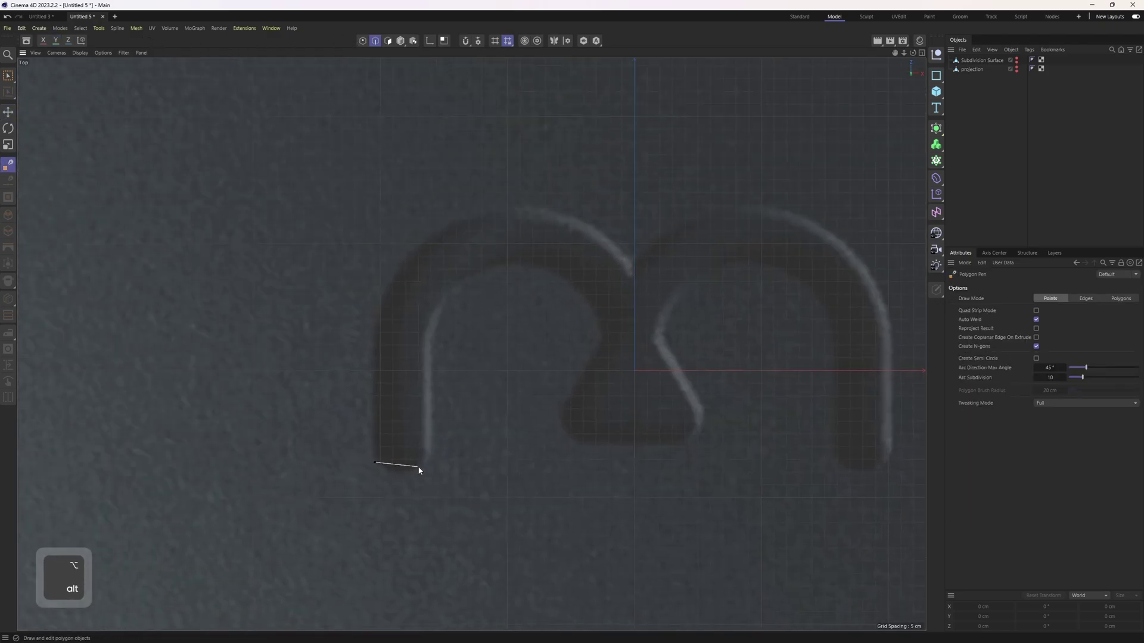
left_click(424, 387)
left_click(370, 387)
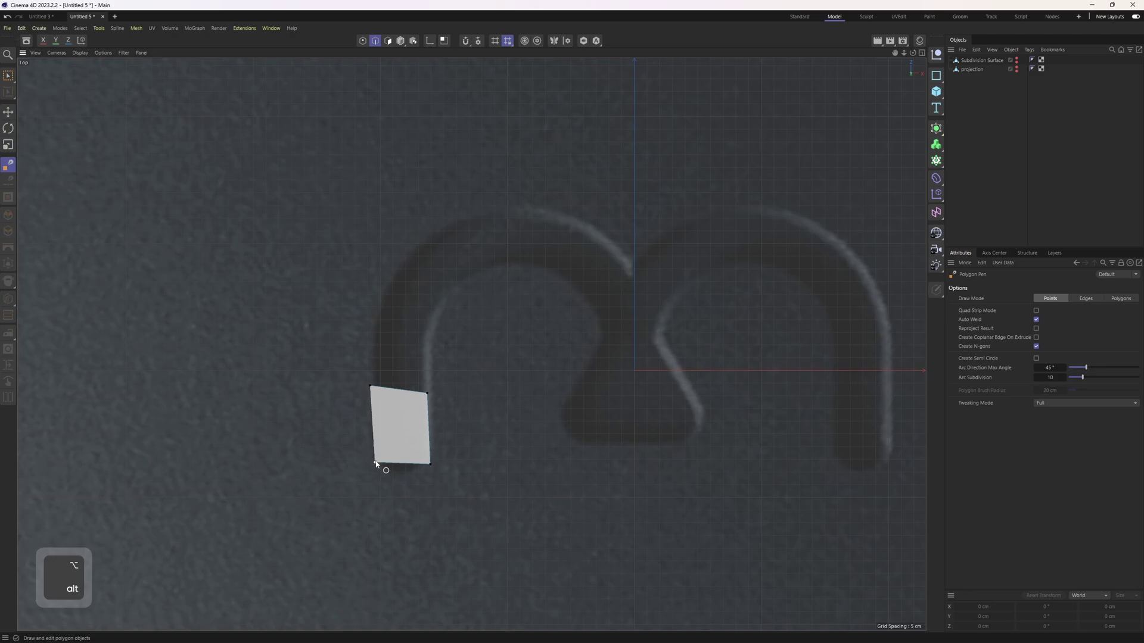
left_click(375, 462)
- Extend the polygon strip around the left arch to the centre line and down through the left half of the middle stem
middle_click_drag(402, 384, 376, 435, "alt")
left_click_drag(376, 435, 548, 293, "ctrl")
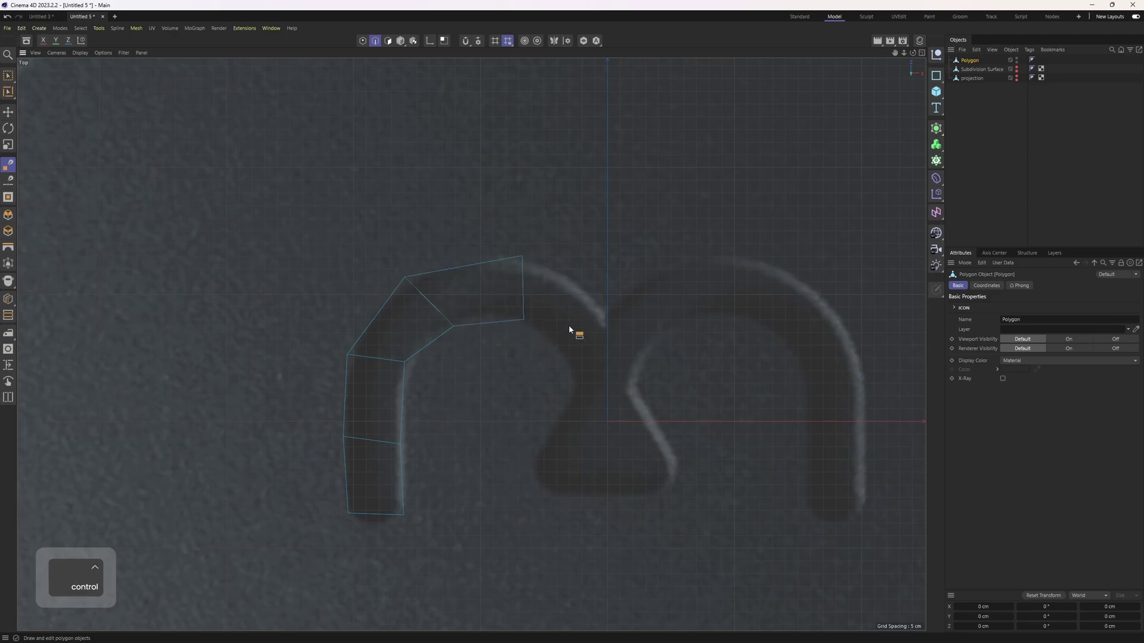
key("ctrl+z")
left_click_drag(571, 304, 605, 318)
middle_click_drag(587, 333, 511, 313, "alt")
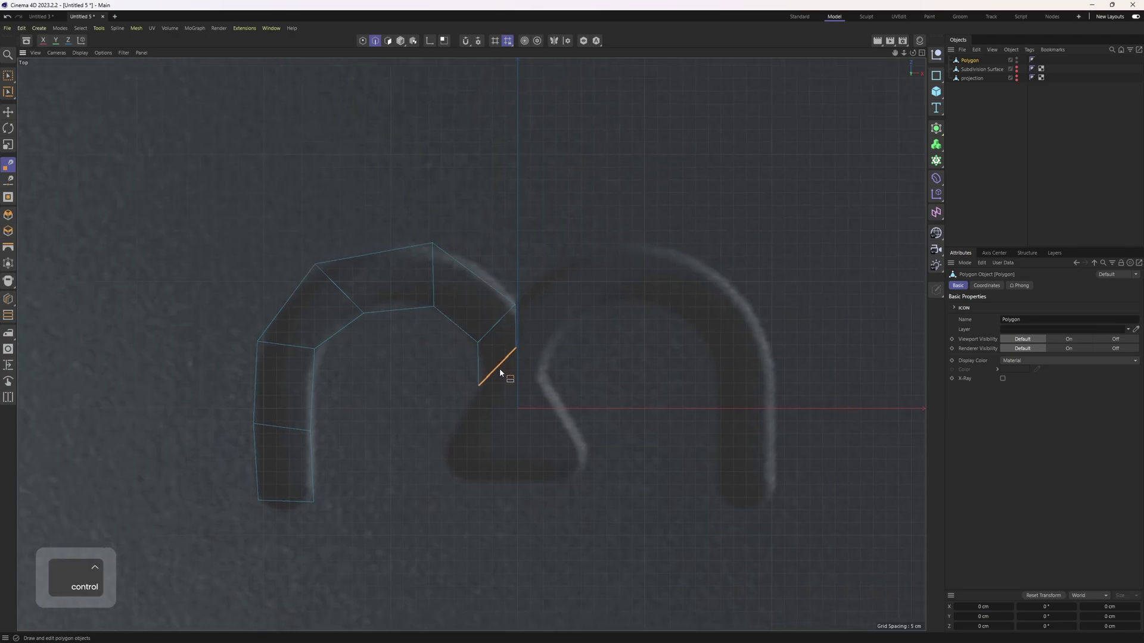
left_click_drag(499, 368, 515, 457, "ctrl")
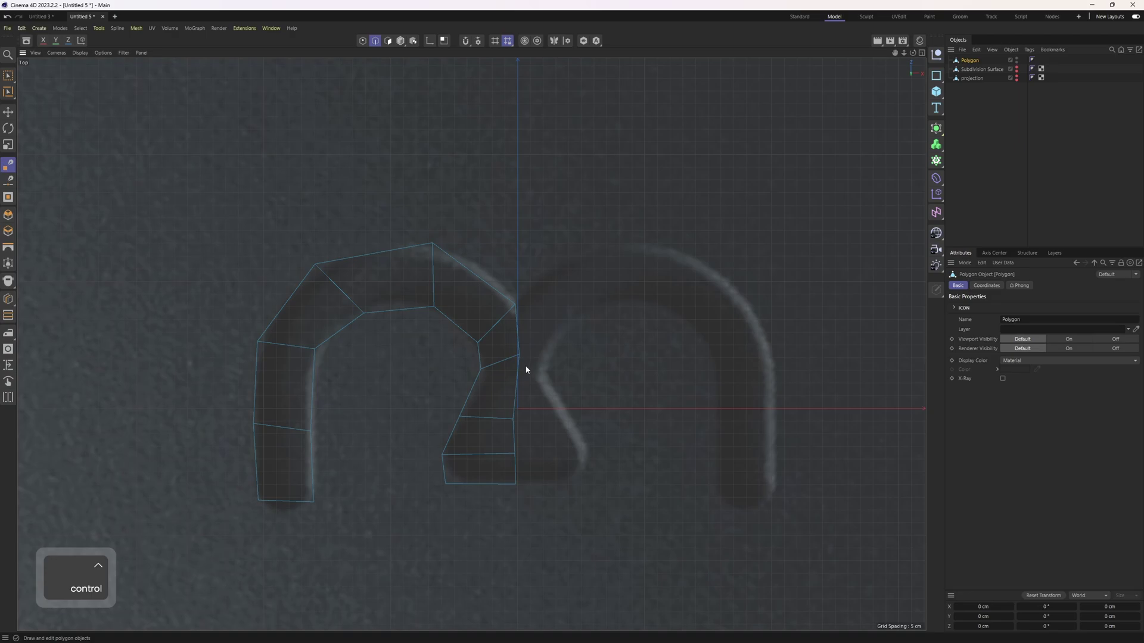
- Select the points along the centre line and flatten them onto the axis with X position 0 and X size 0
key("1")
key("space")
key("0")
left_click_drag(508, 292, 571, 542)
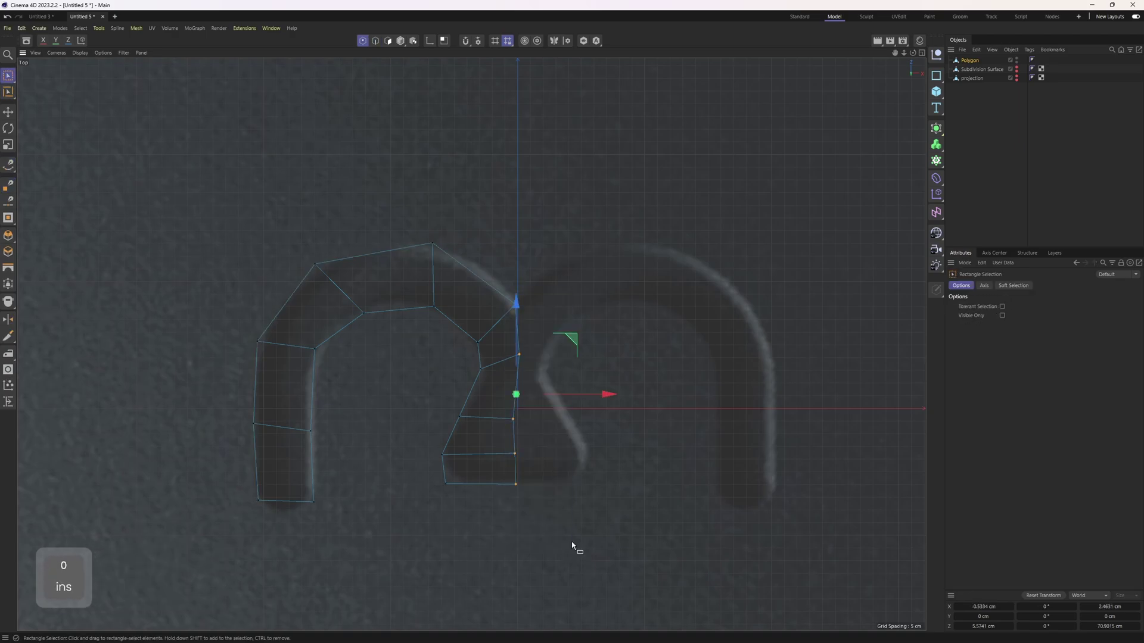
key("t")
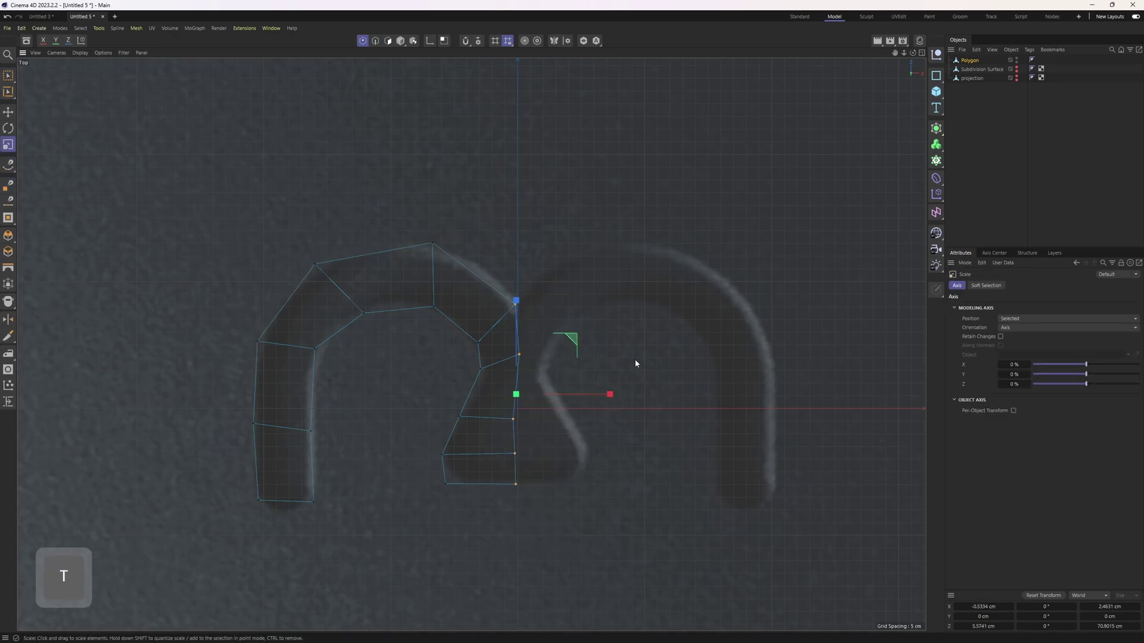
left_click(987, 604)
type("0")
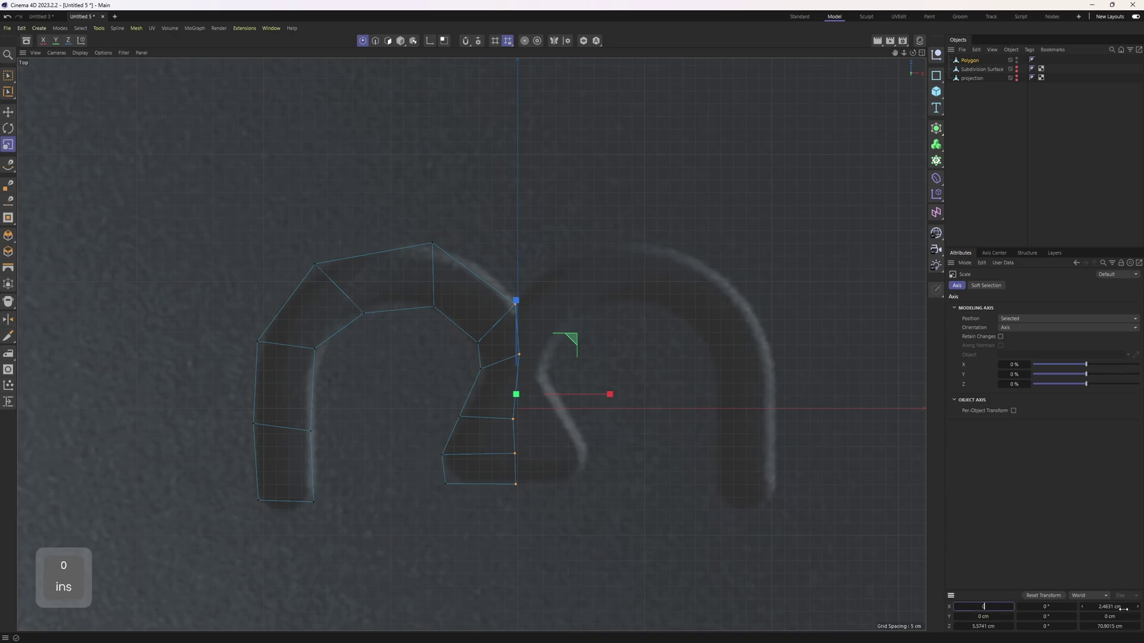
left_click(1114, 606)
type("0")
key("Return")
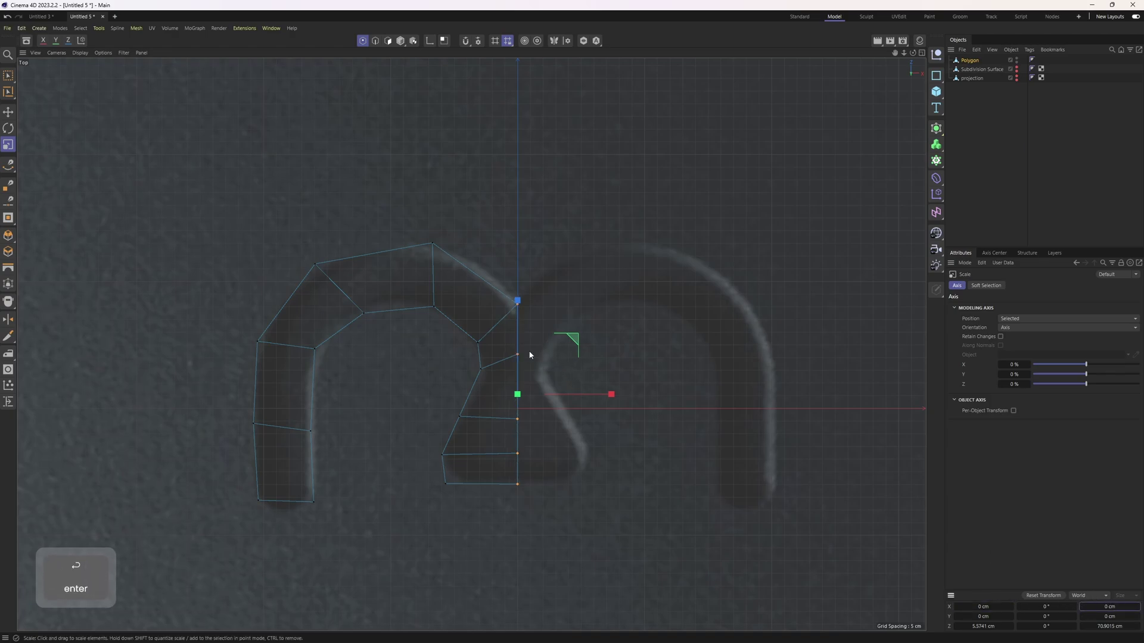
- Symmetrize all polygons of the half number in global space, from -X to +X
key("Return")
key("ctrl+a")
right_click(497, 298)
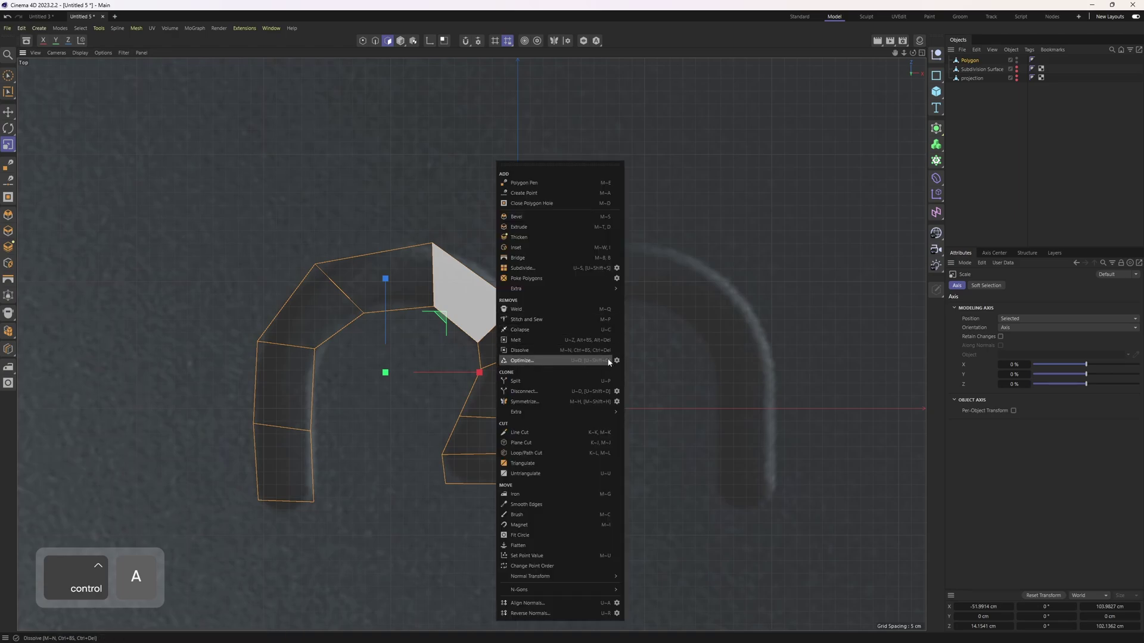
left_click(616, 401)
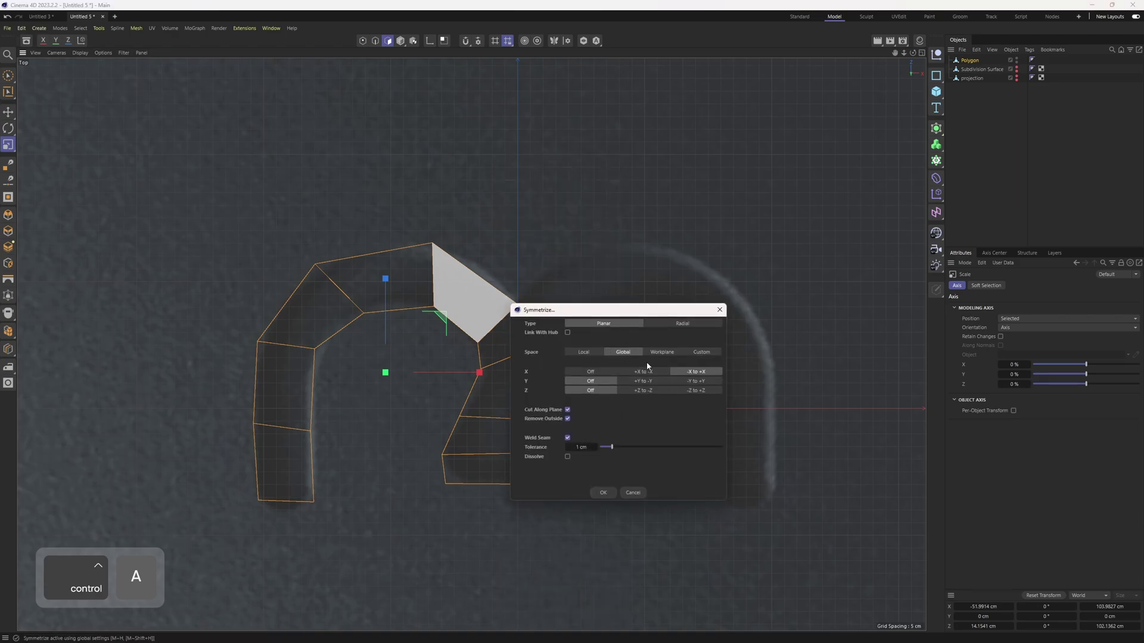
left_click(665, 370)
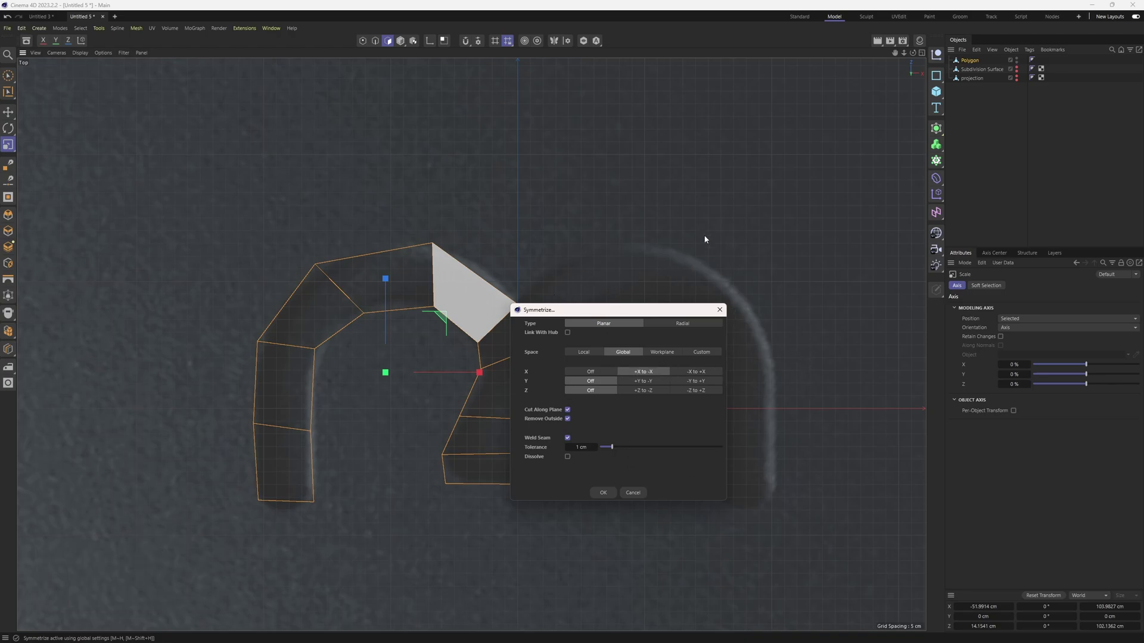
left_click(707, 372)
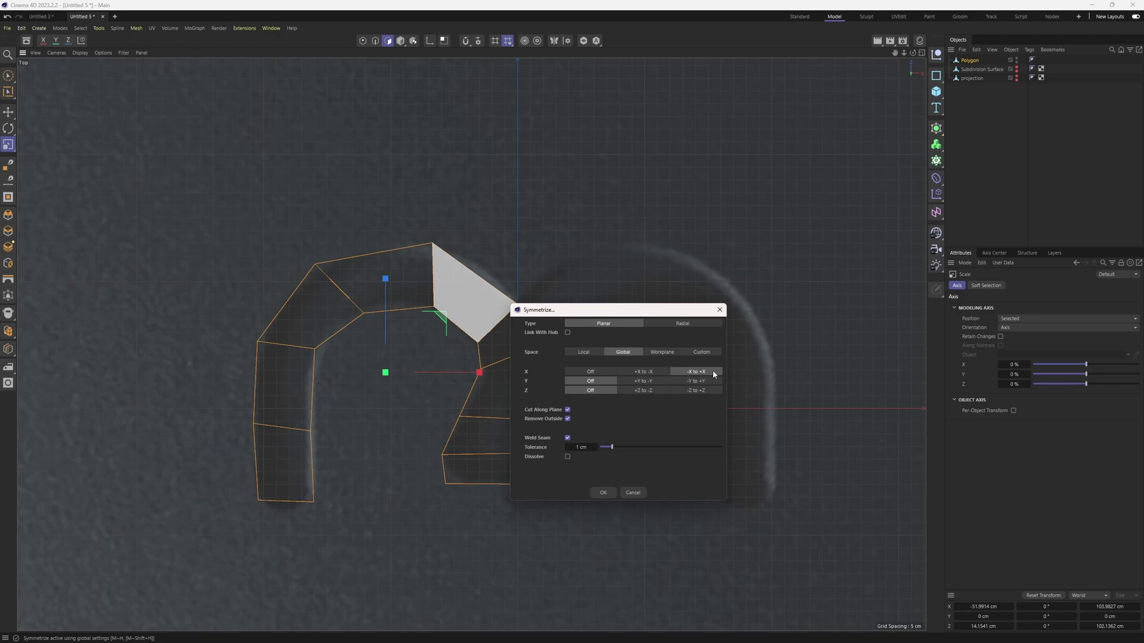
left_click(604, 492)
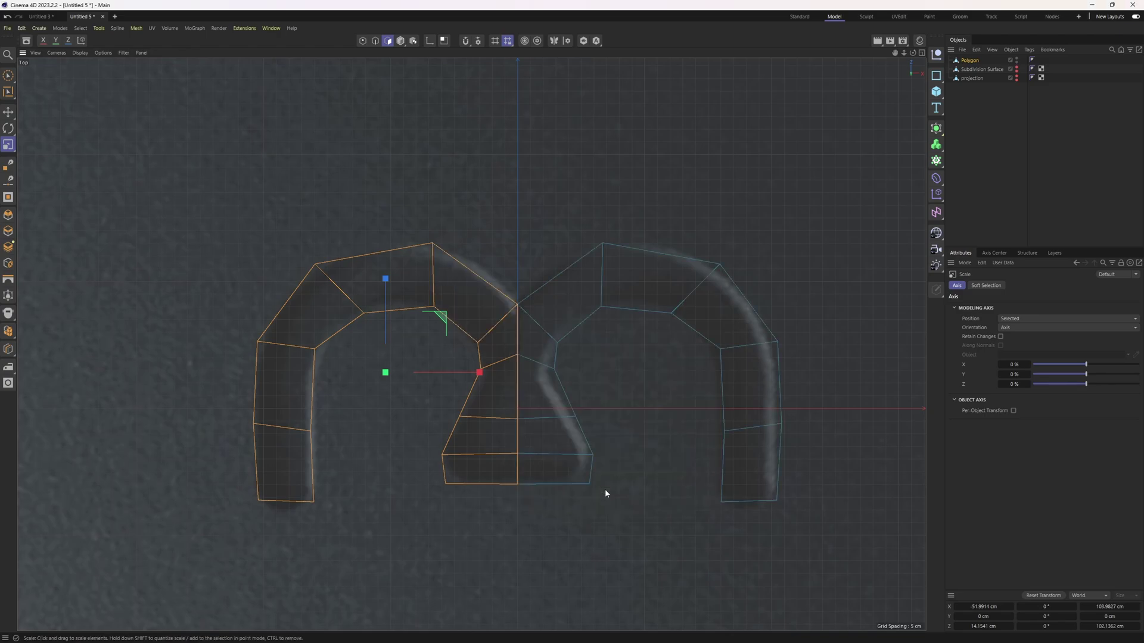
- Fill the upper space inside the left arch with Polygon Pen quads joining the outer leg to the middle stem
key("2")
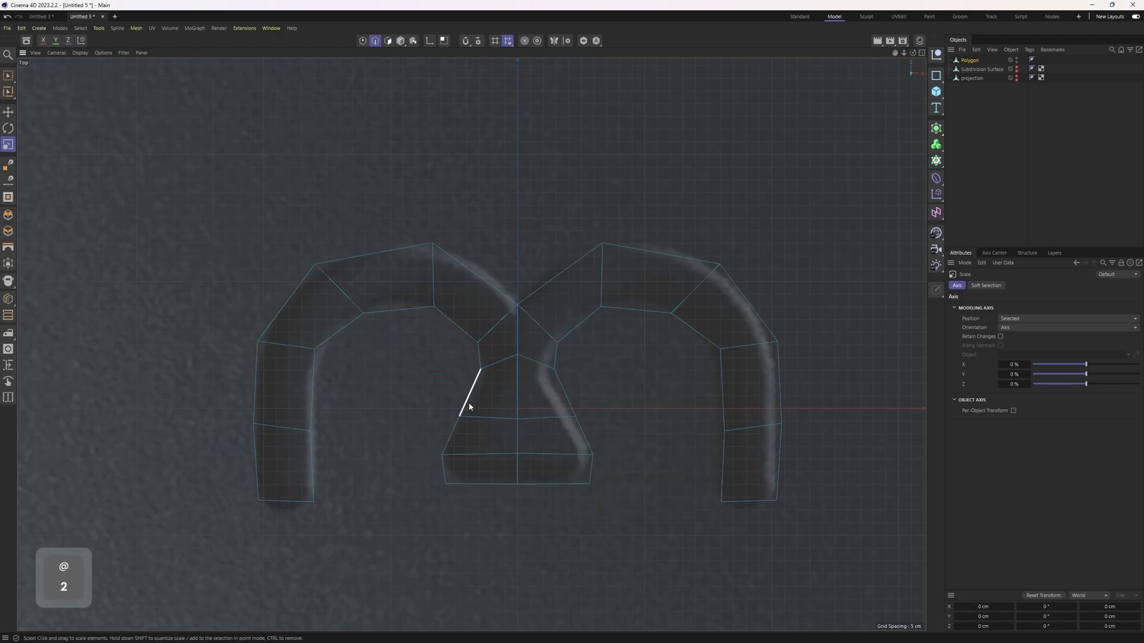
key("m")
key("e")
scroll(327, 336, "up", 2)
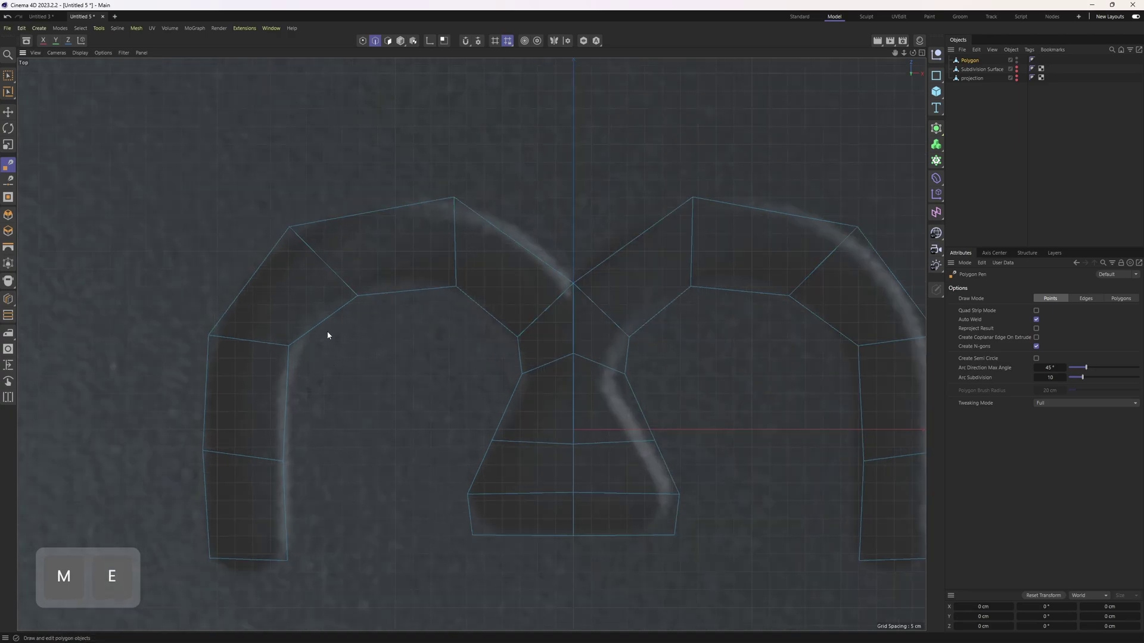
left_click_drag(288, 392, 368, 341, "ctrl")
left_click_drag(358, 419, 353, 435)
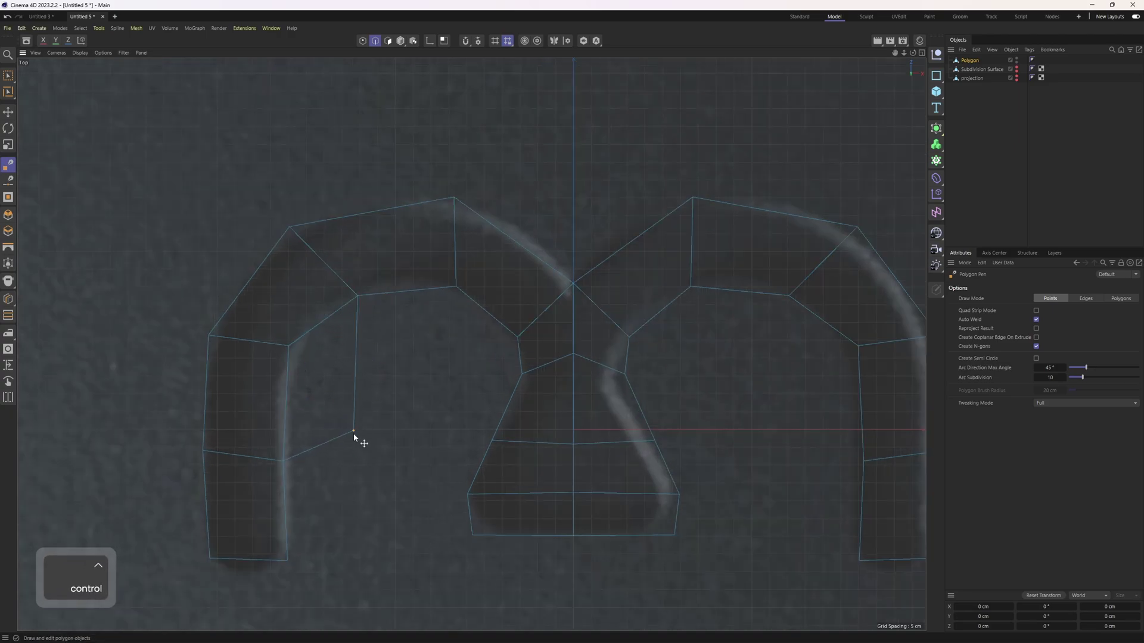
left_click_drag(358, 337, 459, 341, "ctrl")
left_click_drag(521, 375, 528, 357, "ctrl")
middle_click_drag(462, 421, 478, 387, "alt")
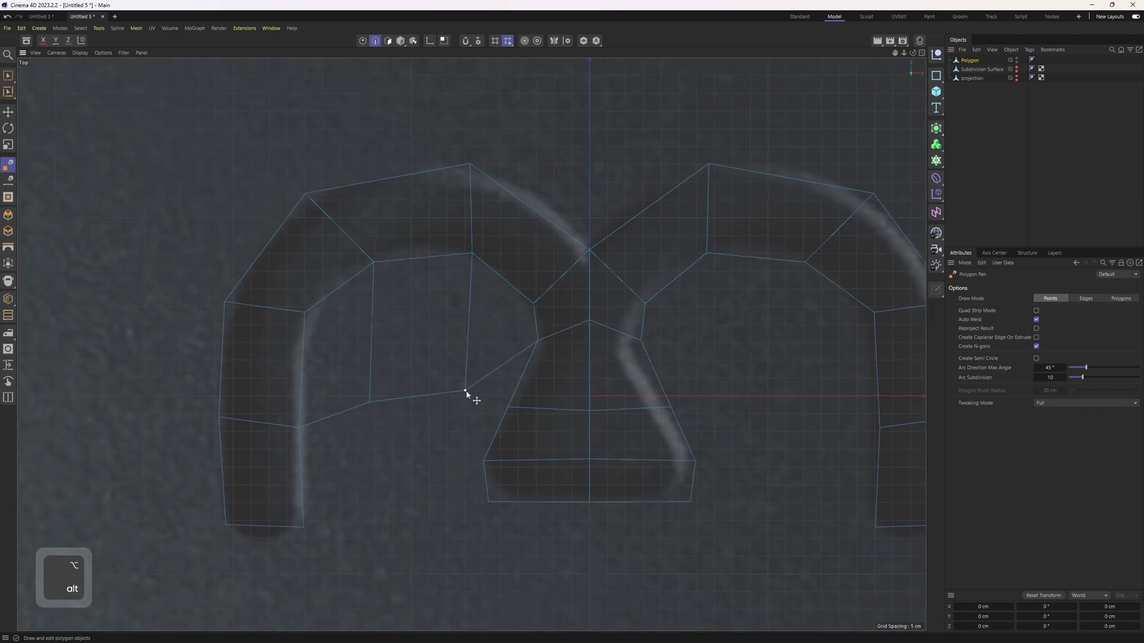
left_click_drag(465, 390, 461, 373)
- Extend a second row of polygons downward between the left leg and the base of the middle stem
left_click_drag(299, 459, 377, 452, "ctrl")
left_click_drag(416, 386, 470, 475, "ctrl")
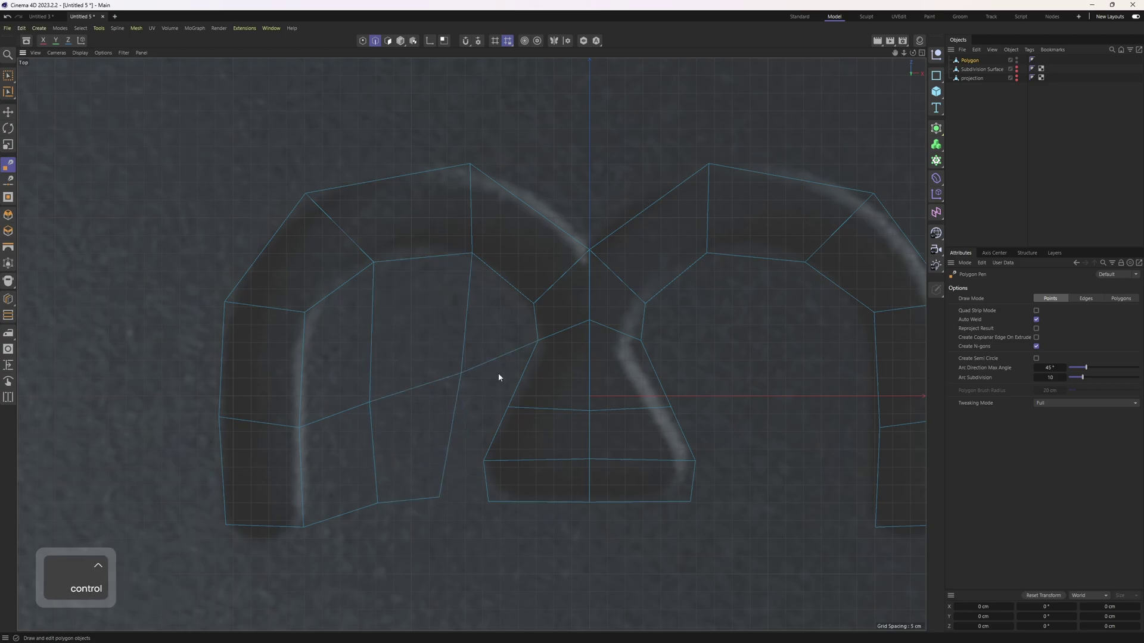
left_click_drag(463, 408, 467, 456, "ctrl")
scroll(470, 339, "up", 3)
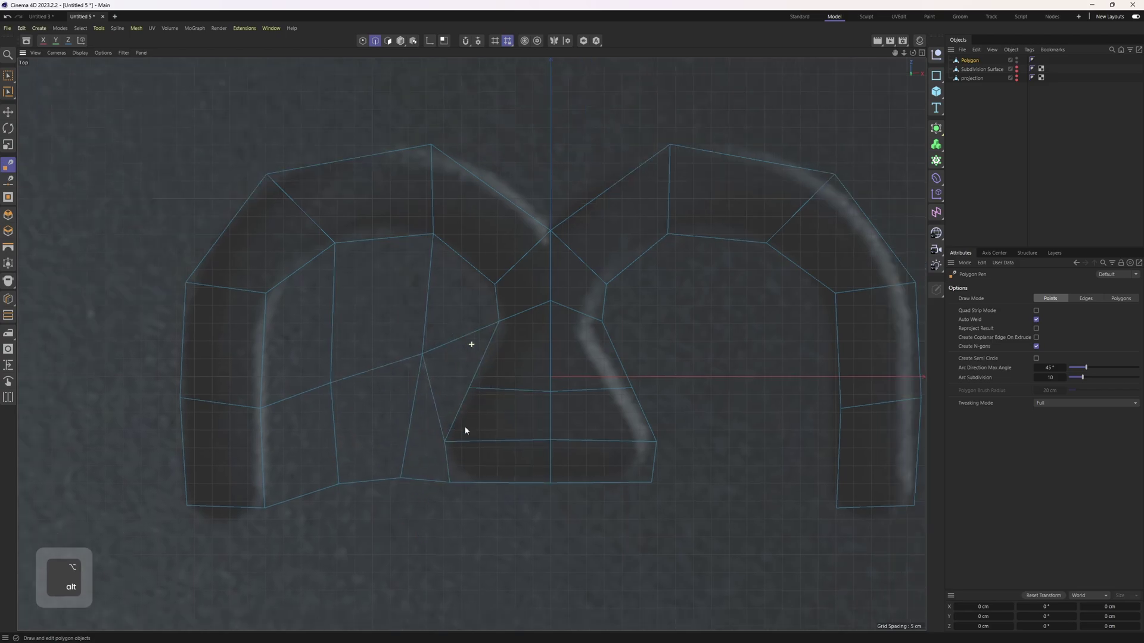
middle_click_drag(460, 395, 561, 426, "alt")
- Insert a horizontal edge row across the lower left leg and inner space, and bridge it to the middle stem with a quad
key("ctrl+z")
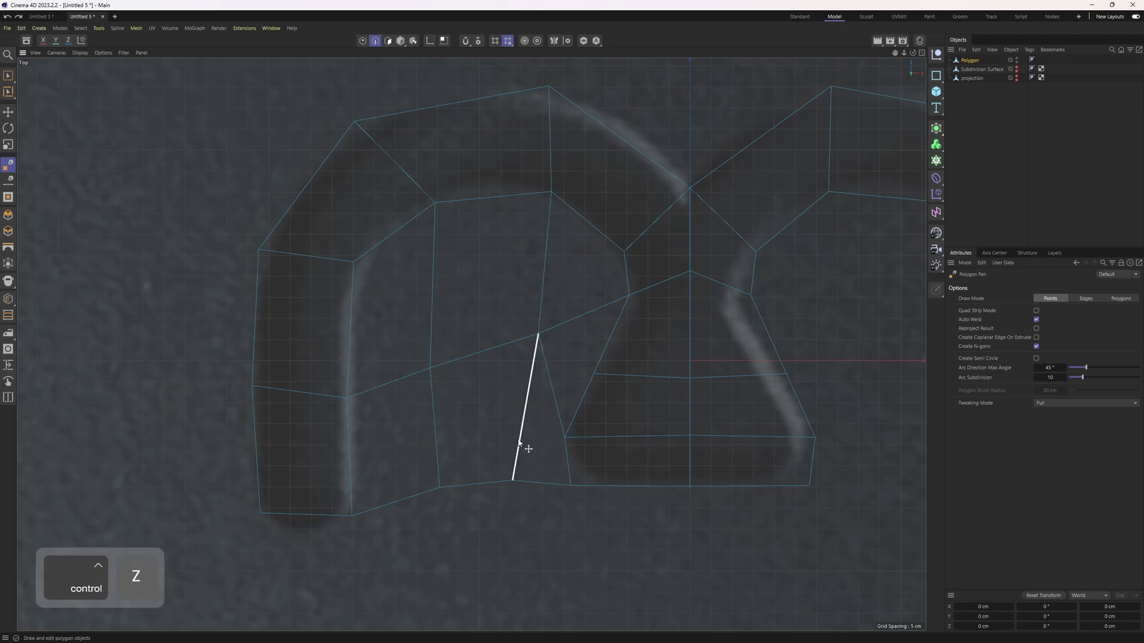
left_click_drag(521, 432, 250, 468, "ctrl")
middle_click_drag(307, 464, 511, 384, "alt")
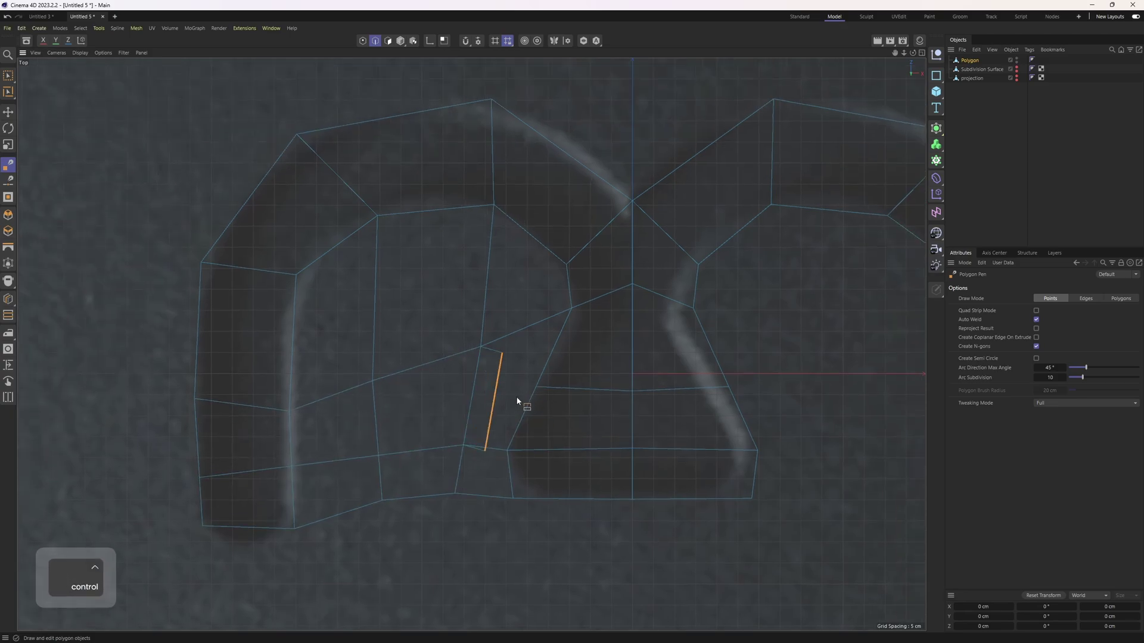
middle_click_drag(544, 344, 510, 385, "alt")
middle_click_drag(532, 492, 483, 426, "alt")
scroll(583, 404, "down", 1)
- Select all polygons of the number and symmetrize them from the left half onto the right half
middle_click_drag(594, 379, 494, 390, "alt")
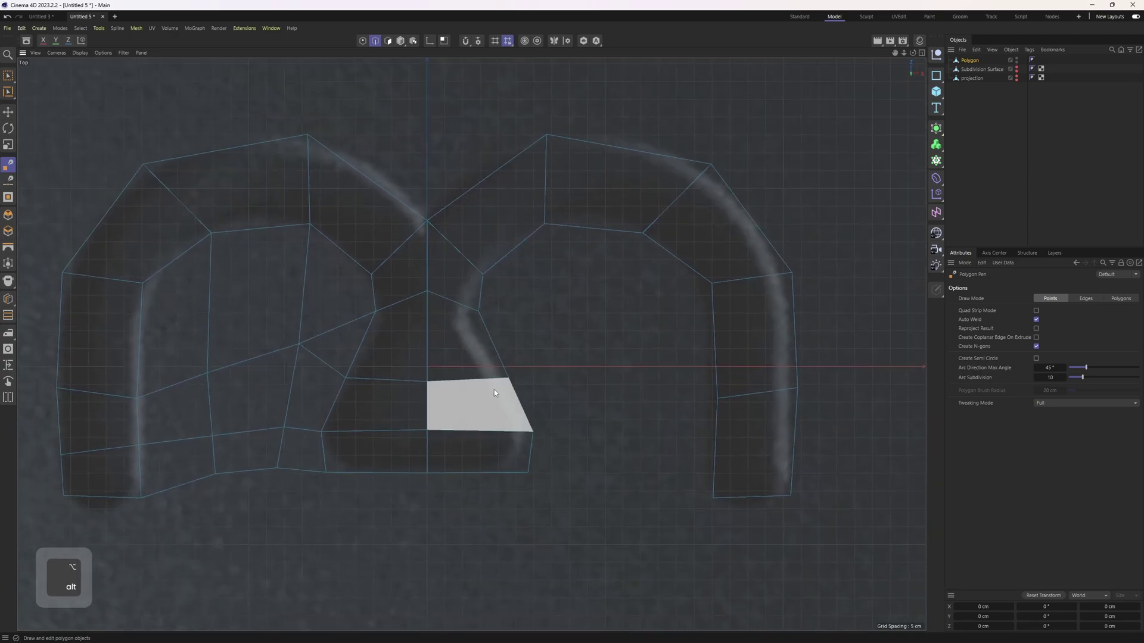
scroll(504, 388, "down", 2)
key("ctrl+a")
key("Return")
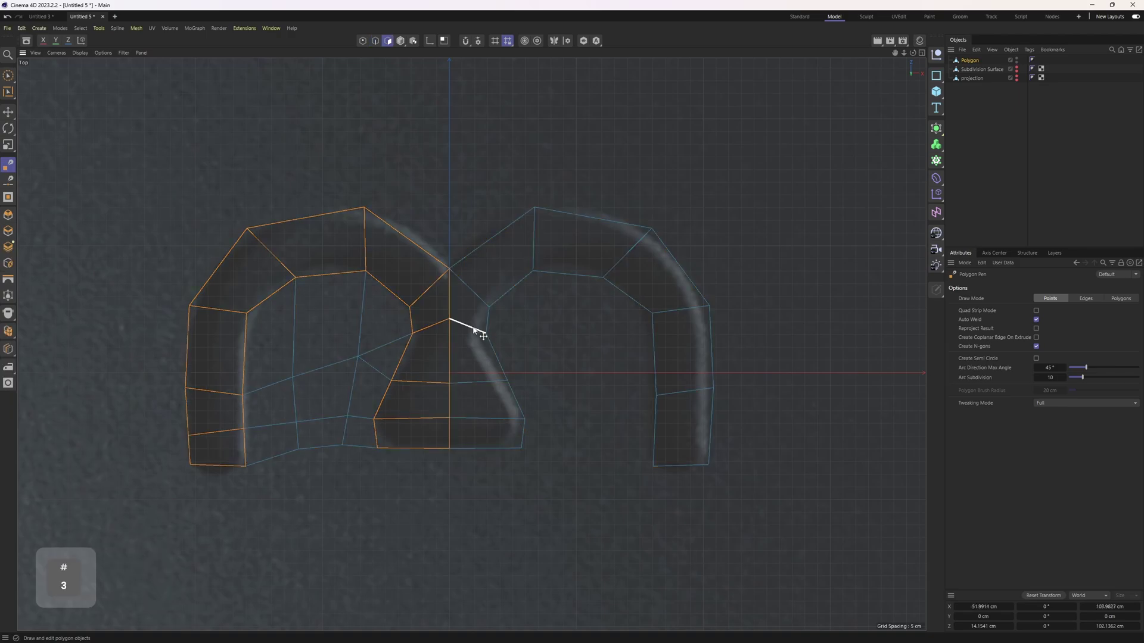
key("ctrl+a")
right_click(470, 298)
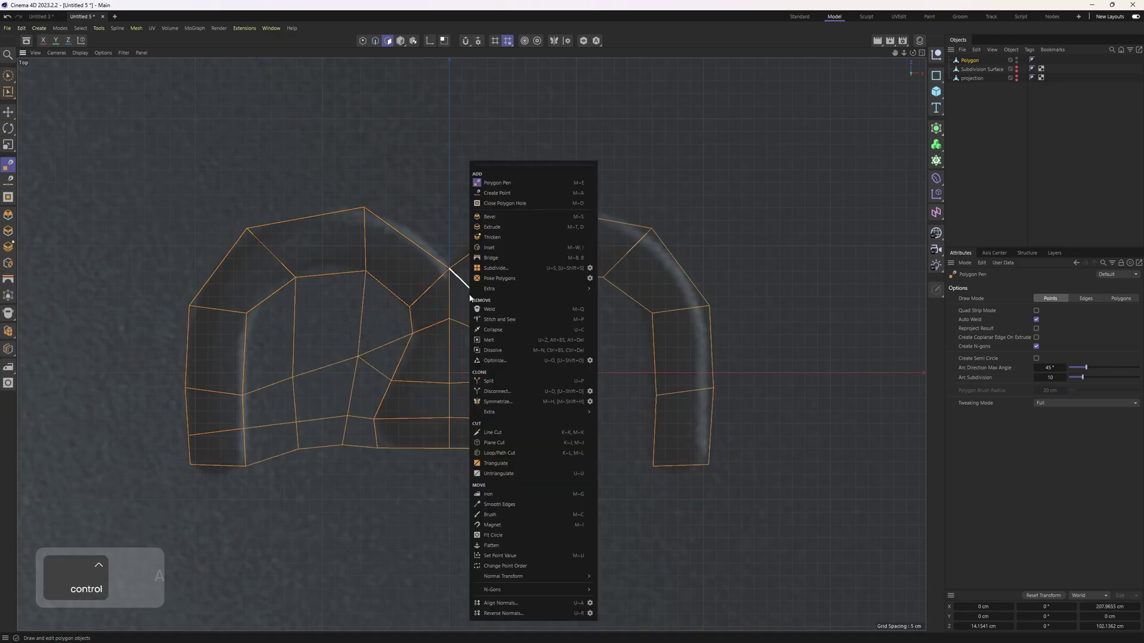
left_click(524, 402)
- Select the outer boundary edges along the upper outline and the lower edge of the symmetrized mesh
key("2")
middle_click(274, 246)
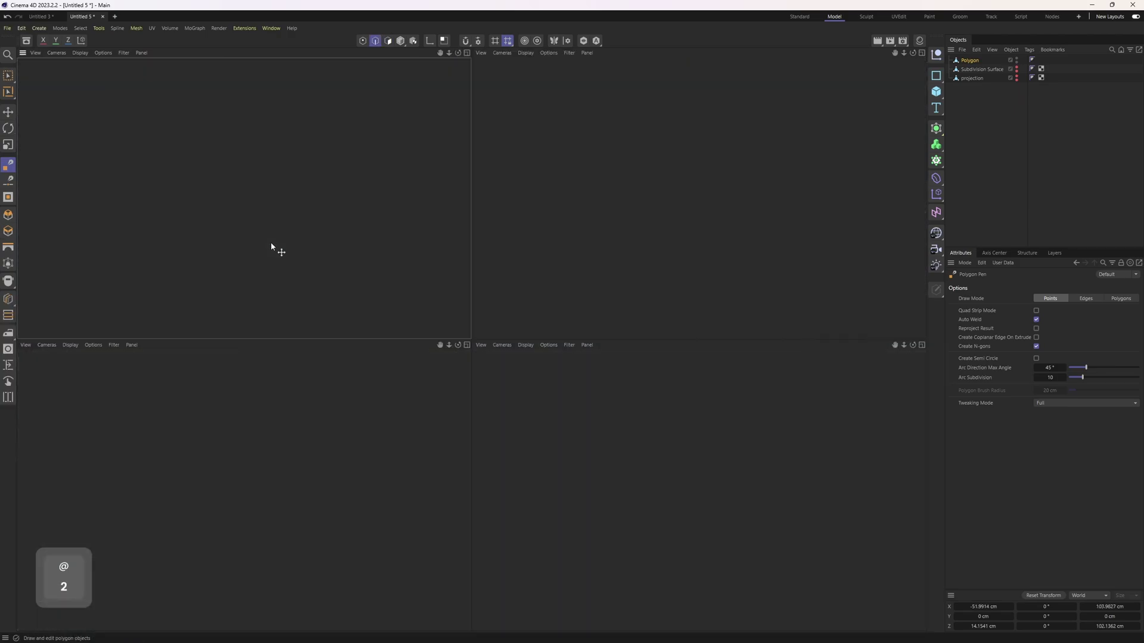
middle_click(272, 243)
key("r")
scroll(452, 409, "up", 3)
scroll(474, 411, "up", 2)
double_click(444, 391)
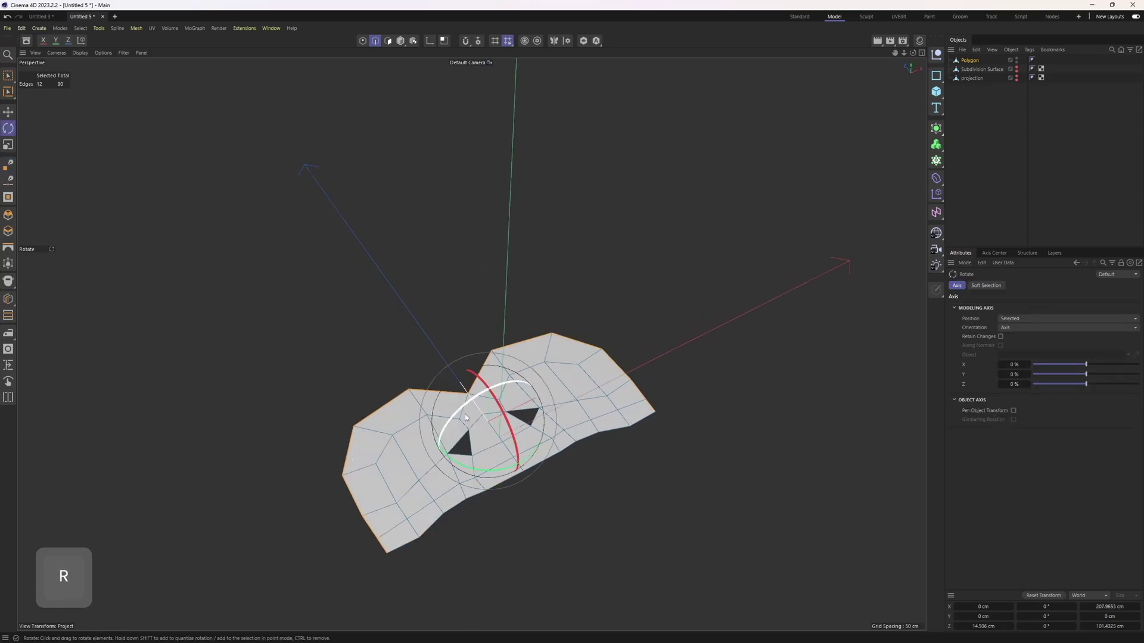
double_click(427, 533, "shift")
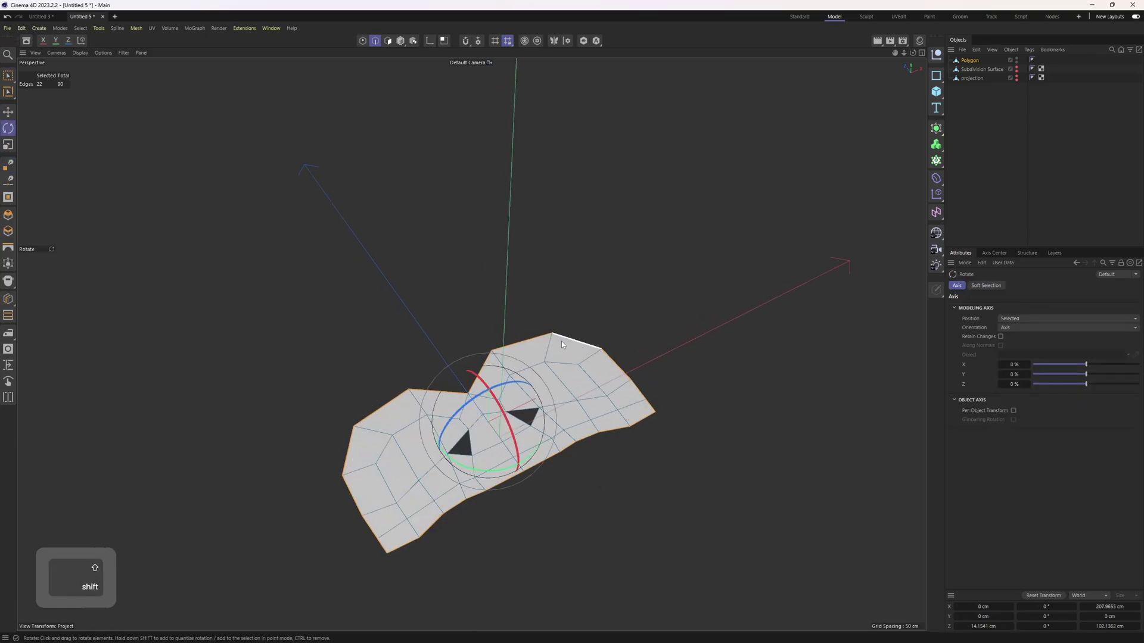
left_click_drag(561, 341, 372, 293, "alt")
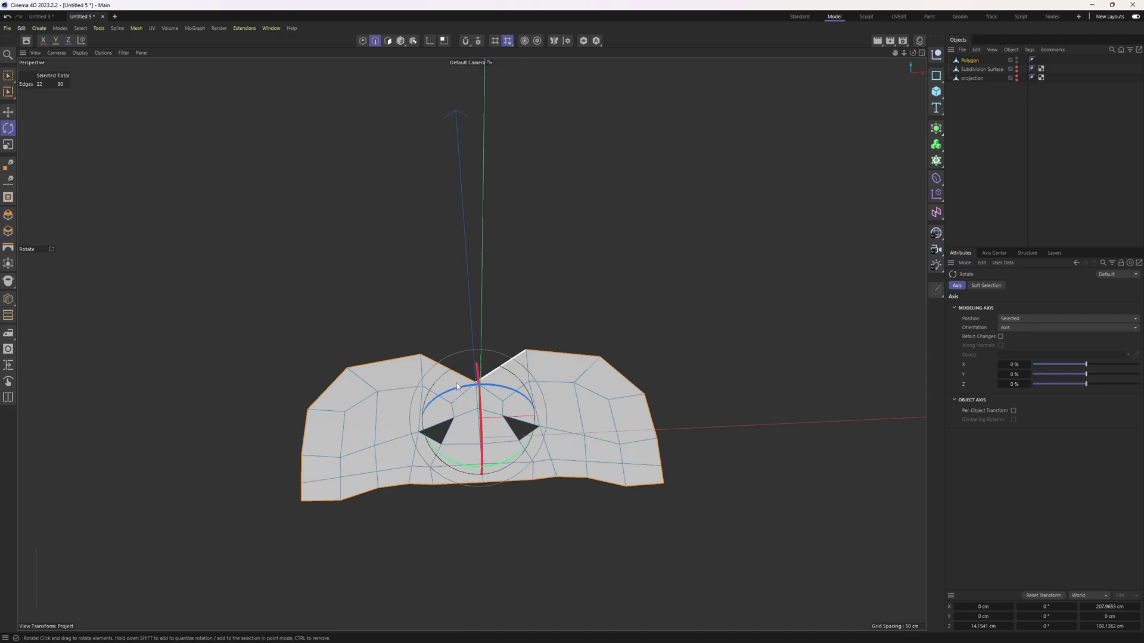
middle_click(568, 388)
middle_click(702, 308)
middle_click_drag(431, 377, 549, 396, "alt")
scroll(549, 395, "up", 3)
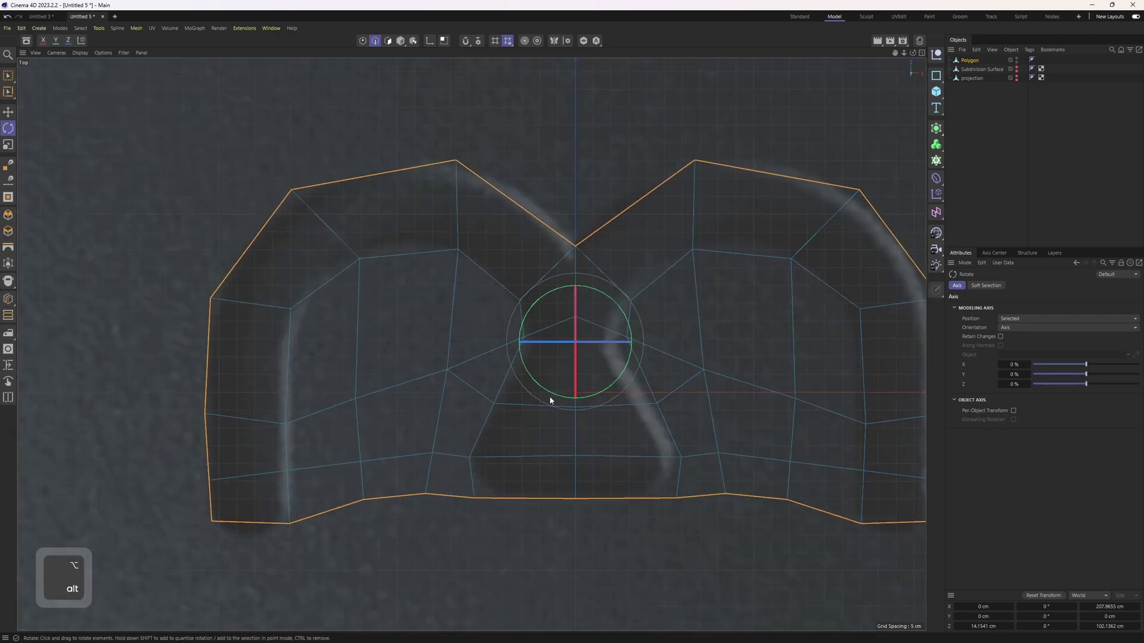
- Reroute the horizontal edge row left of the stem so it runs straight into the stem, eliminating the raised inner point
key("1")
right_click(470, 318)
left_click(466, 250)
scroll(417, 327, "down", 2)
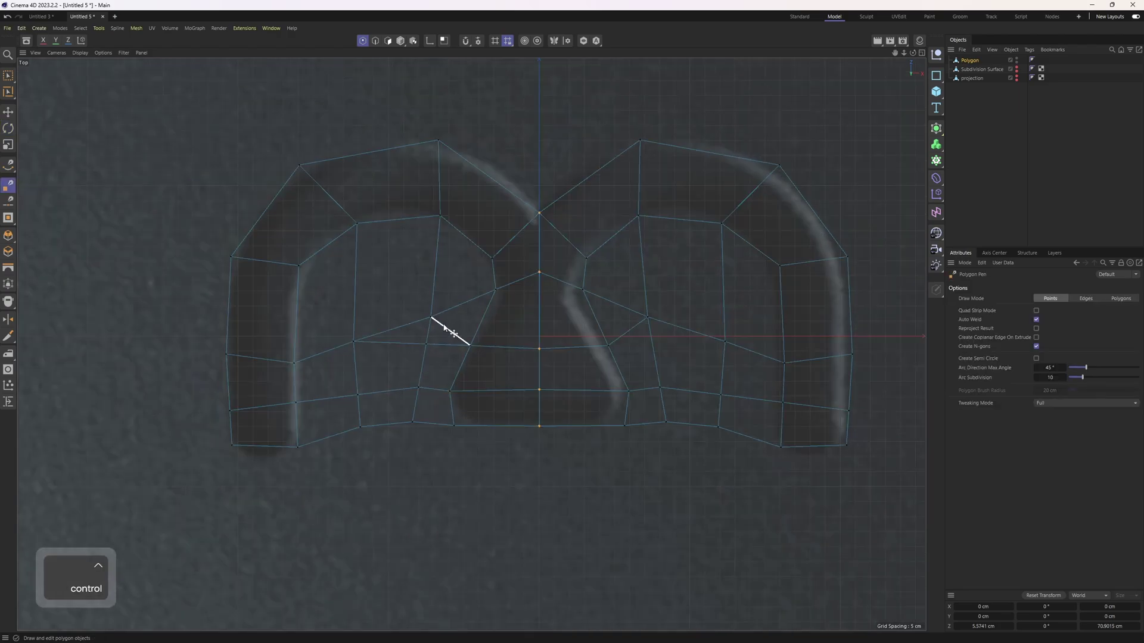
left_click_drag(426, 333, 424, 342)
- Cut a new edge row from the stem's upper corner across to the outer left leg and remove the leftover diagonal edge
left_click(495, 289)
left_click(228, 305)
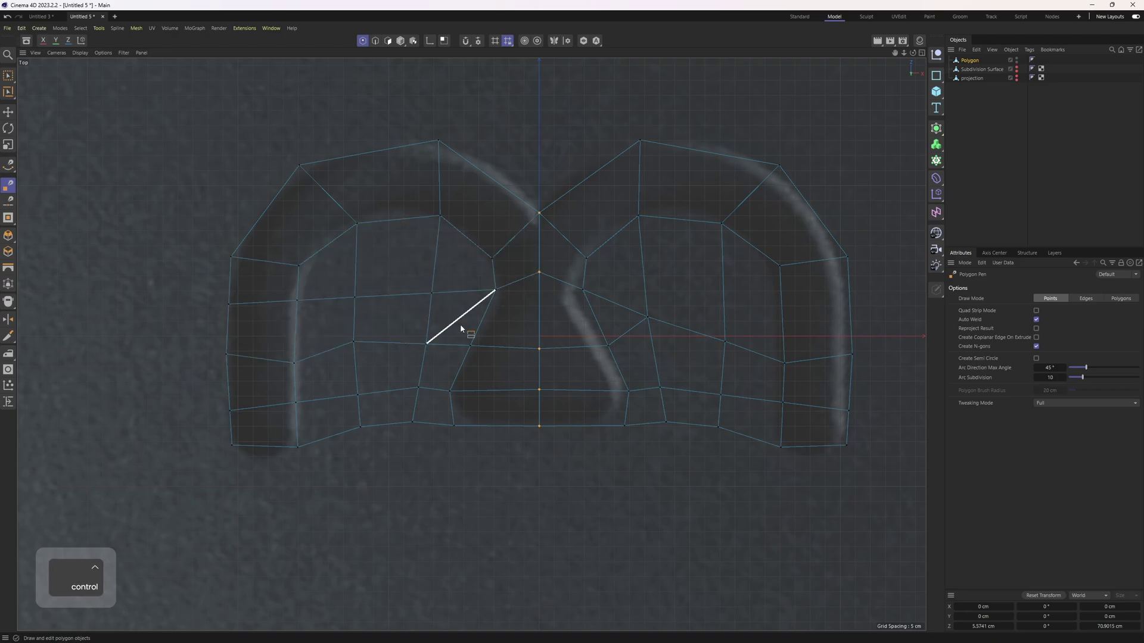
left_click(457, 322, "ctrl")
scroll(298, 302, "up", 2)
key("2")
key("r")
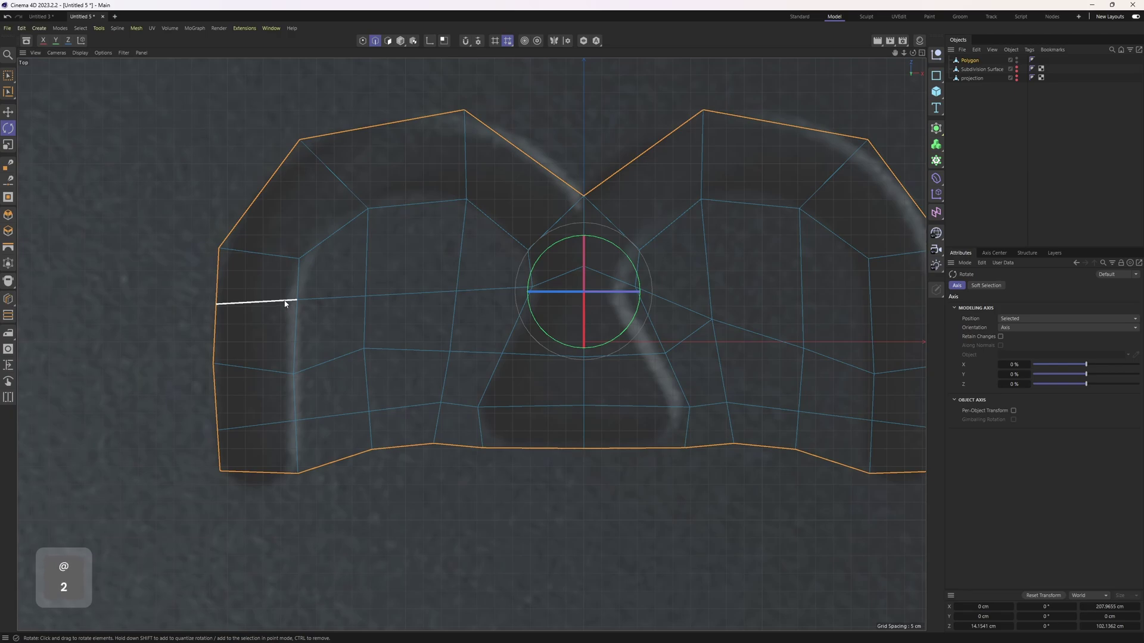
left_click(285, 303)
key("1")
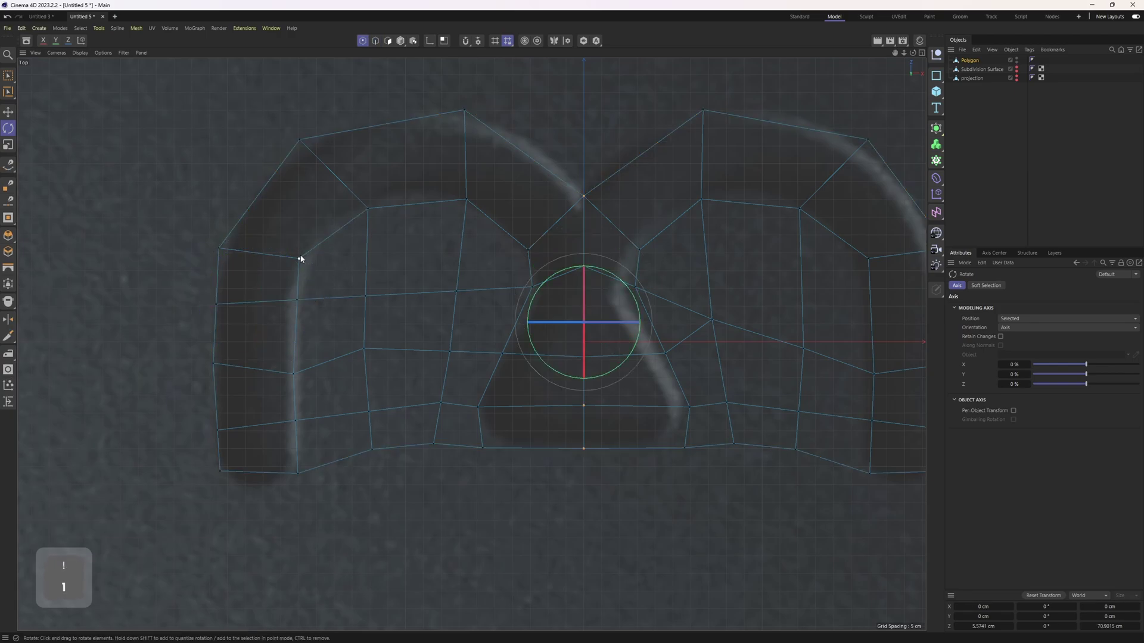
left_click(300, 259)
key("e")
key("2")
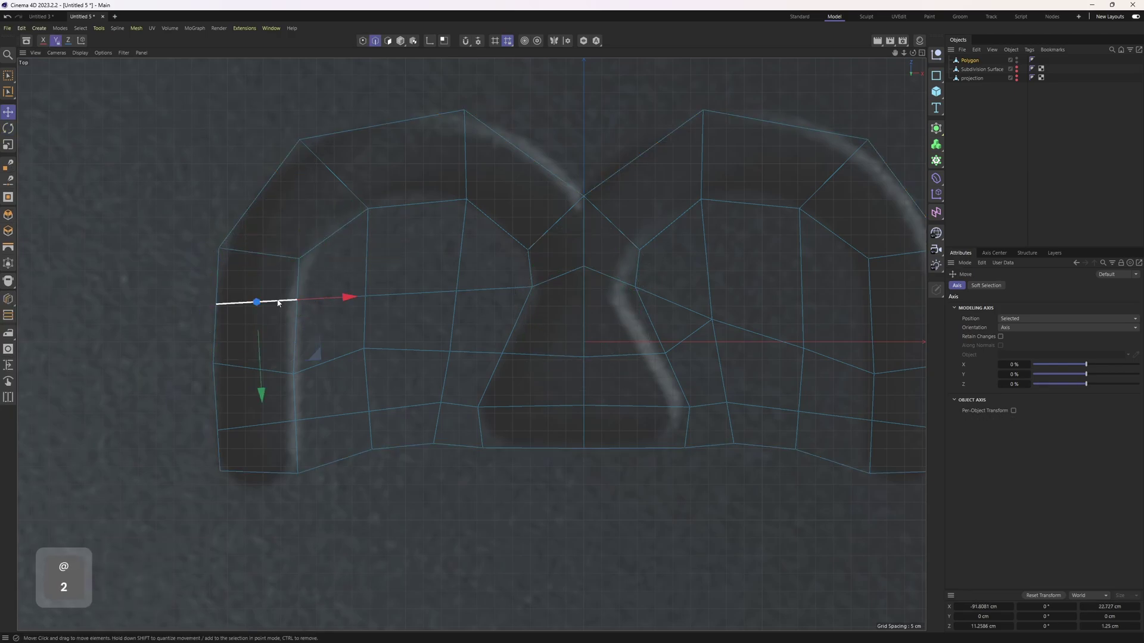
key("1")
key("3")
middle_click_drag(500, 318, 492, 309, "alt")
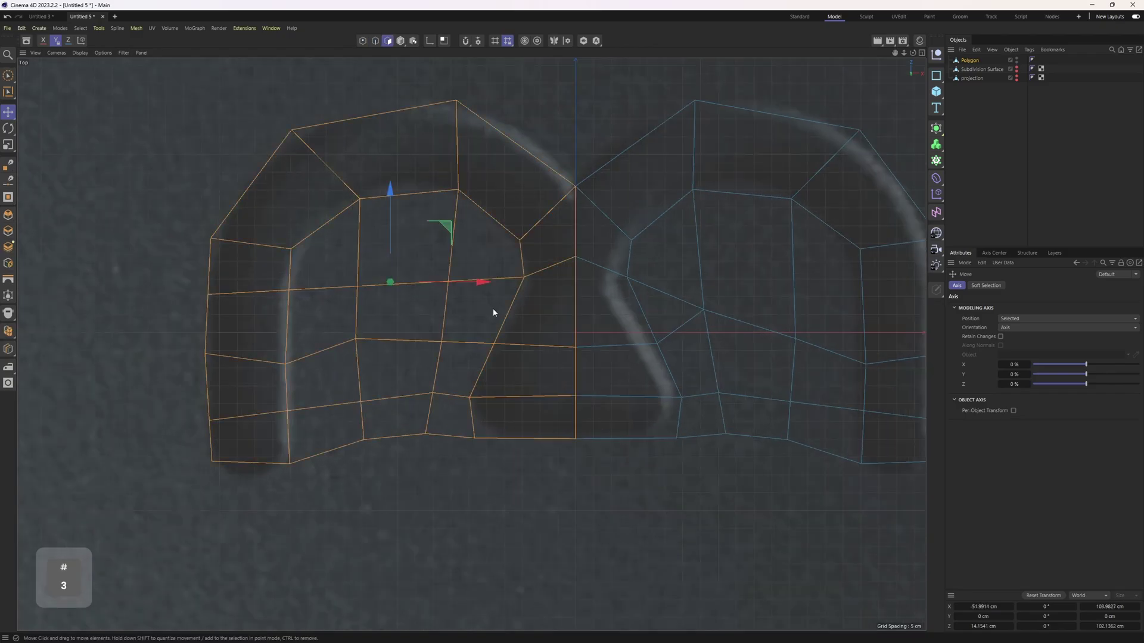
right_click(552, 284)
left_click(603, 268)
key("1")
scroll(470, 319, "up", 2)
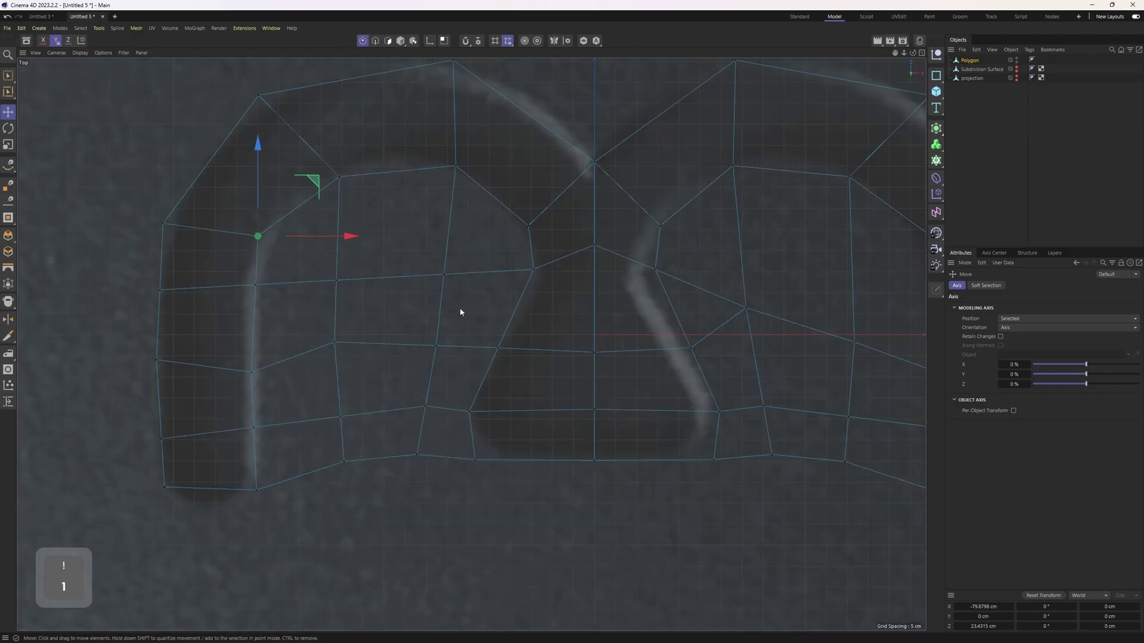
- Adjust the left half's points with the Polygon Pen, leveling the leg's edge rows and extending its foot to match the reference
key("3")
key("m")
key("e")
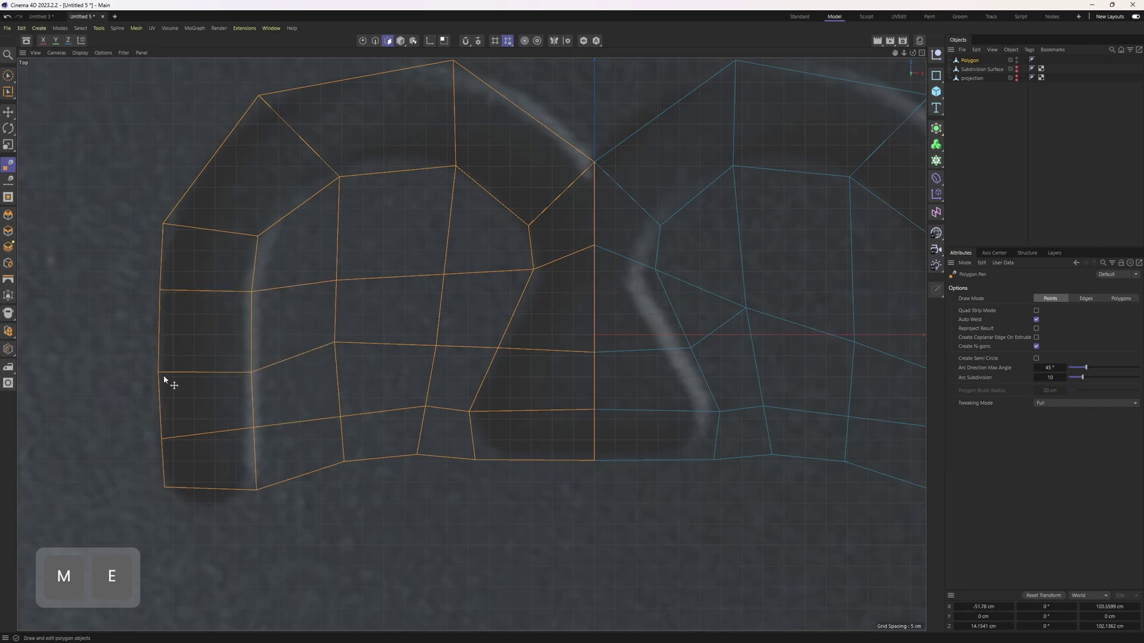
left_click_drag(200, 492, 199, 506)
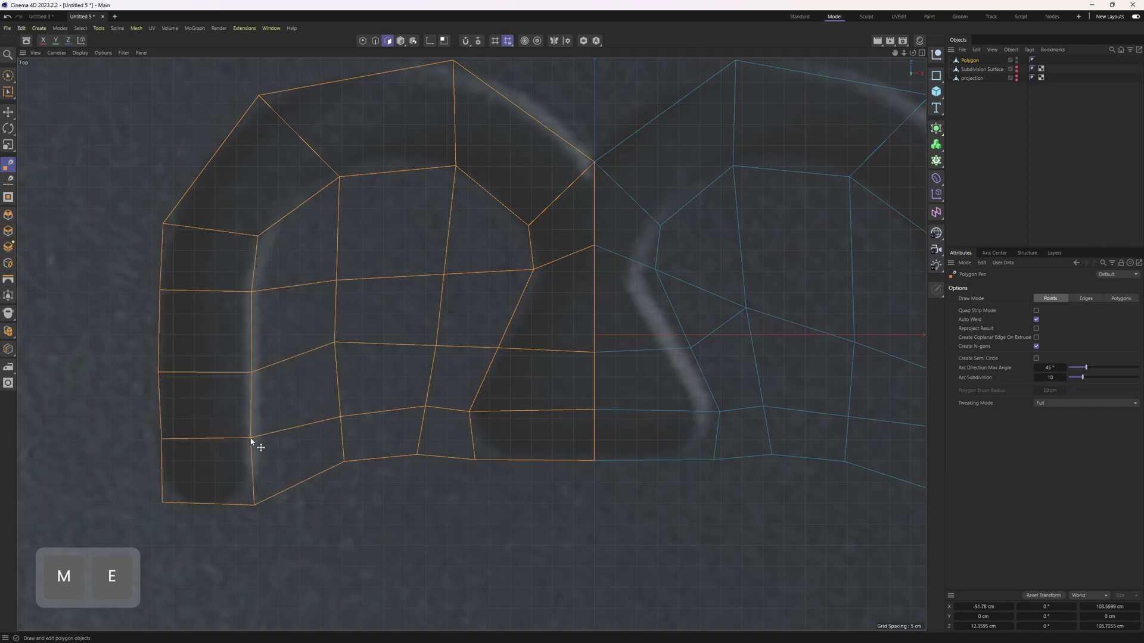
scroll(417, 202, "down", 3)
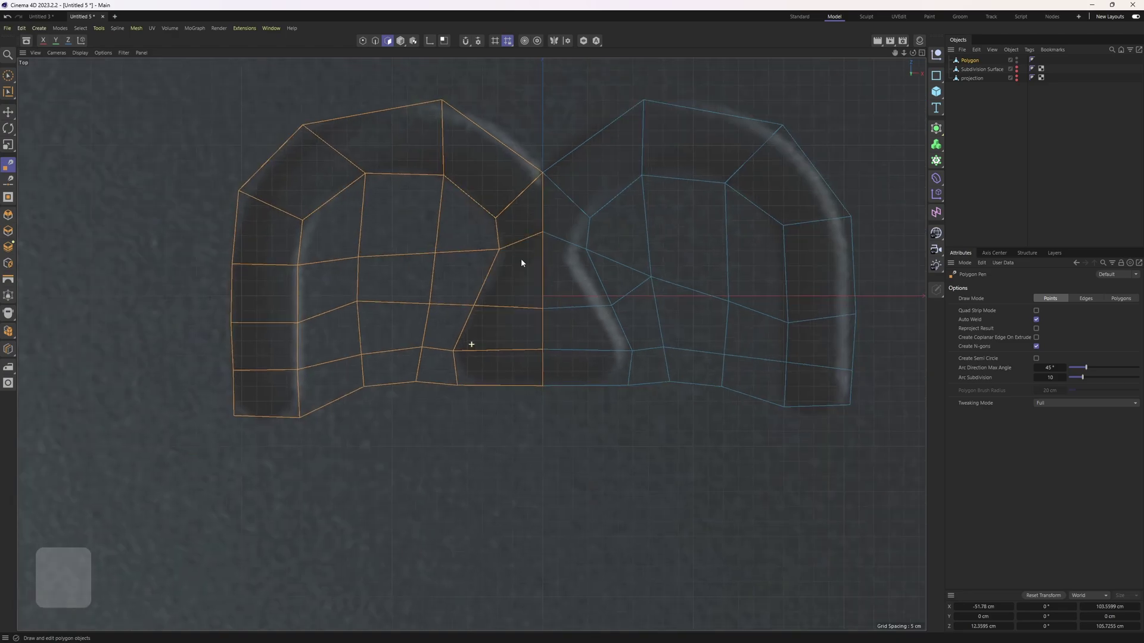
middle_click_drag(521, 258, 406, 352, "alt")
- Symmetrize the reshaped left half's polygons onto the right half
right_click(509, 307)
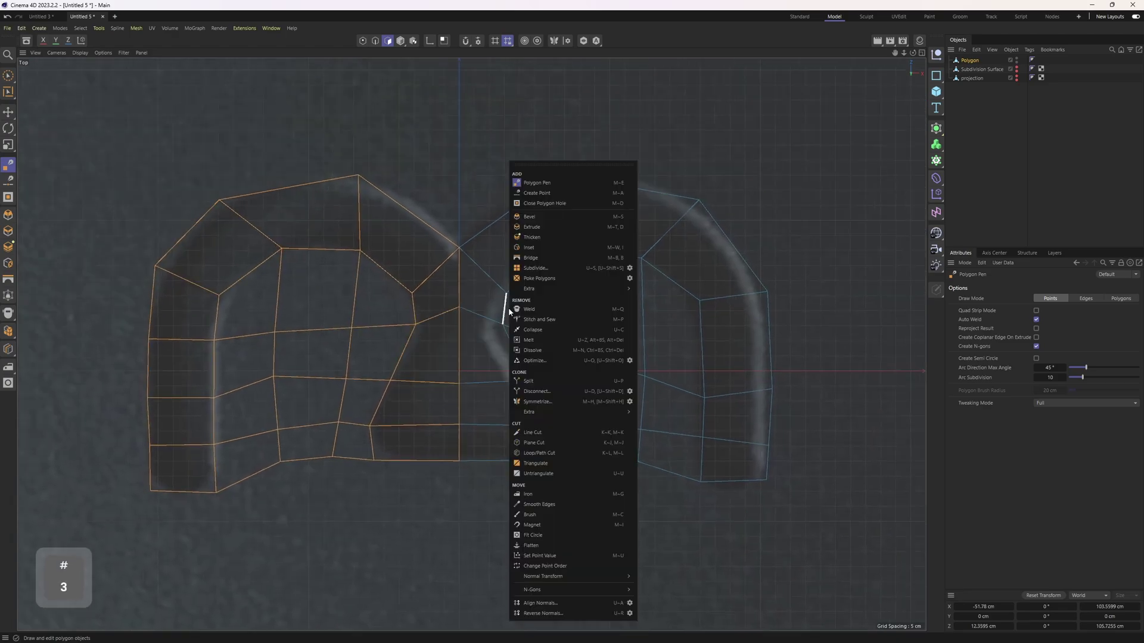
left_click(564, 401)
middle_click_drag(394, 386, 472, 395, "alt")
scroll(472, 395, "down", 2)
scroll(473, 396, "up", 1)
key("2")
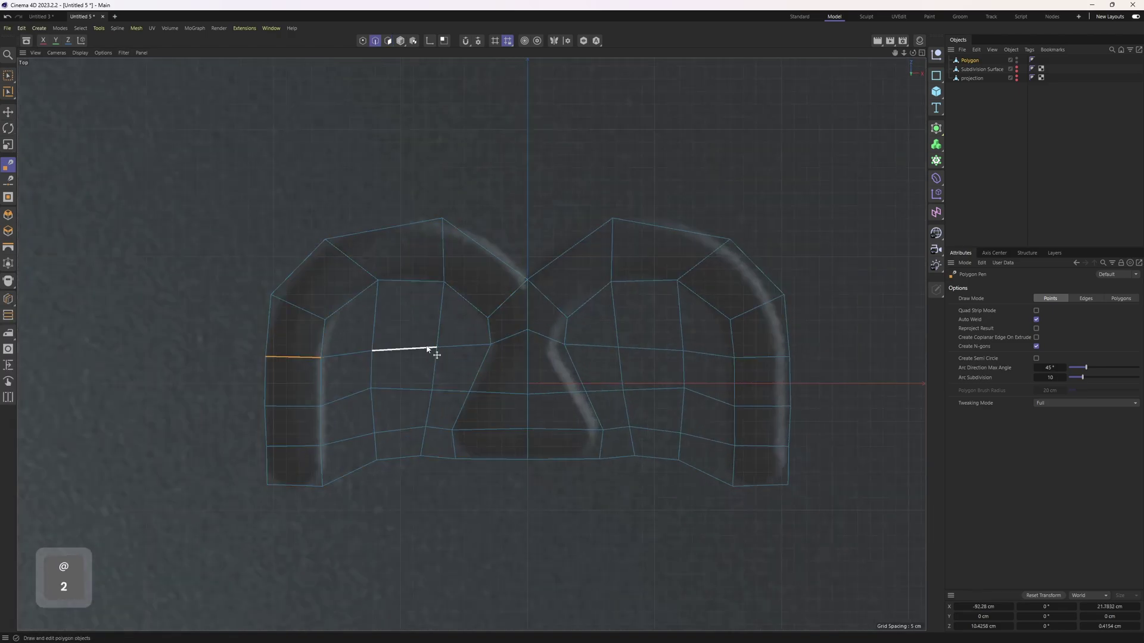
- Try to extend new polygons upward from the left arch's top edges with the Polygon Pen, and undo the recent changes
key("3")
key("m")
key("e")
scroll(386, 249, "up", 2)
middle_click_drag(386, 249, 421, 250, "alt")
left_click(408, 259)
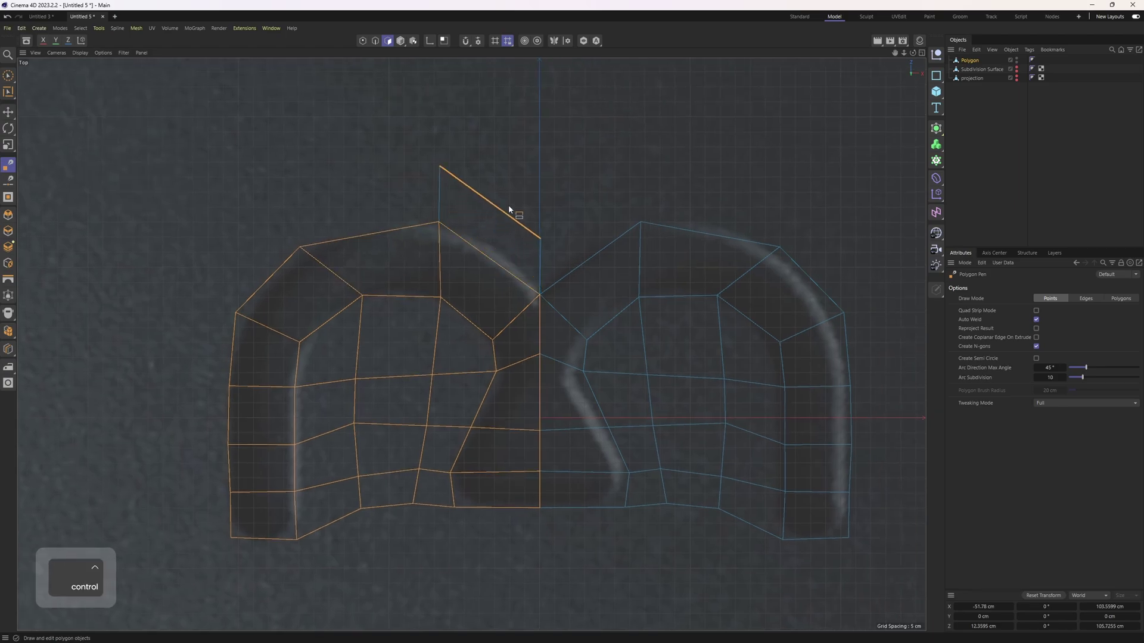
left_click_drag(369, 235, 409, 167, "ctrl")
key("ctrl+z")
key("ctrl+z")
key("ctrl+z")
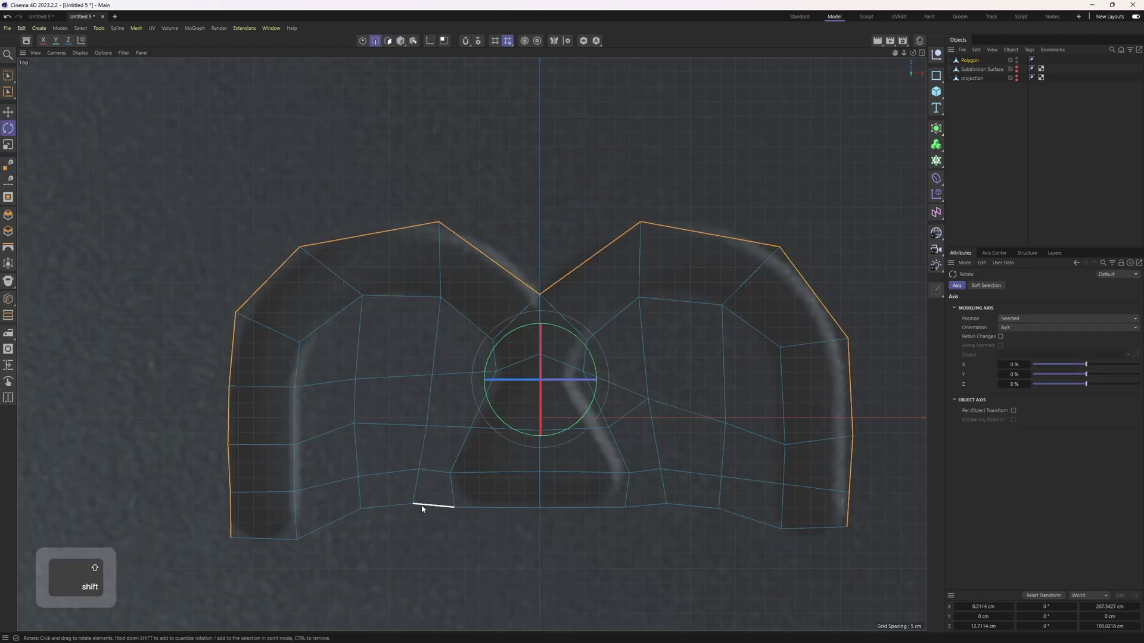
- Complete the outer boundary edge selection along the mesh's lower edge and extrude it with the edge rotation set to 90°
double_click(591, 511, "shift")
middle_click_drag(765, 397, 673, 405, "alt")
right_click(617, 252)
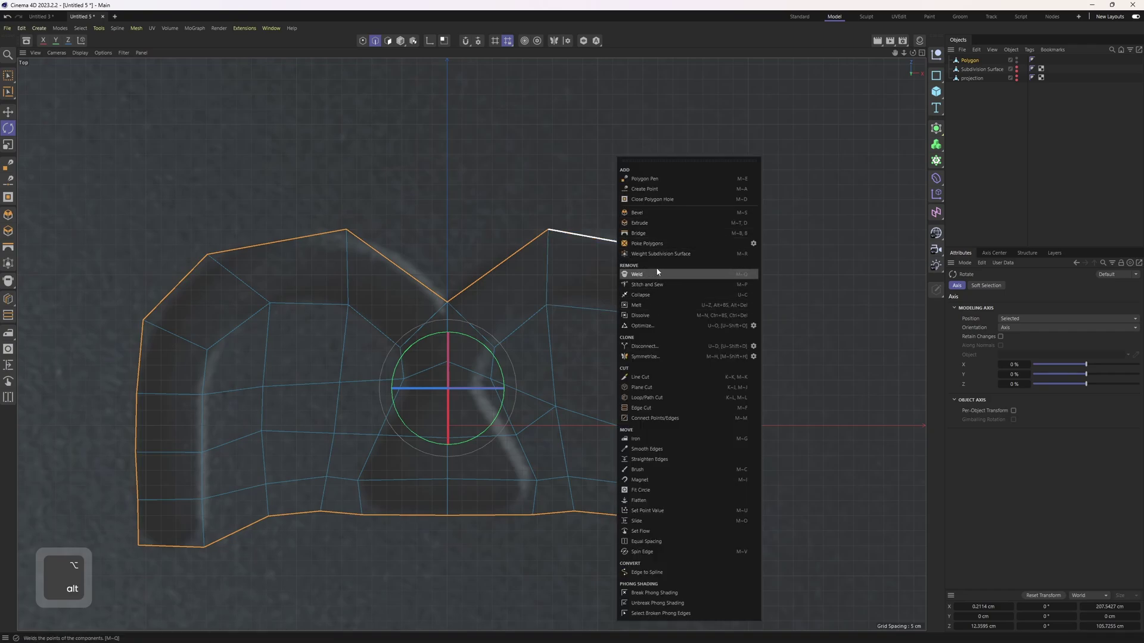
left_click(640, 223)
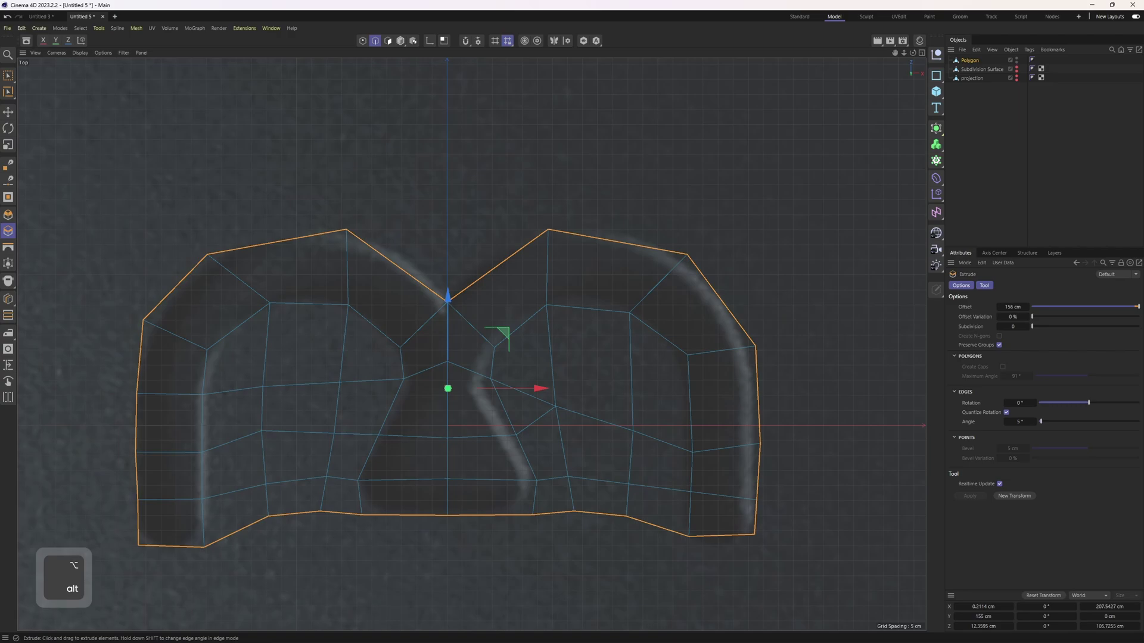
left_click_drag(575, 308, 577, 308)
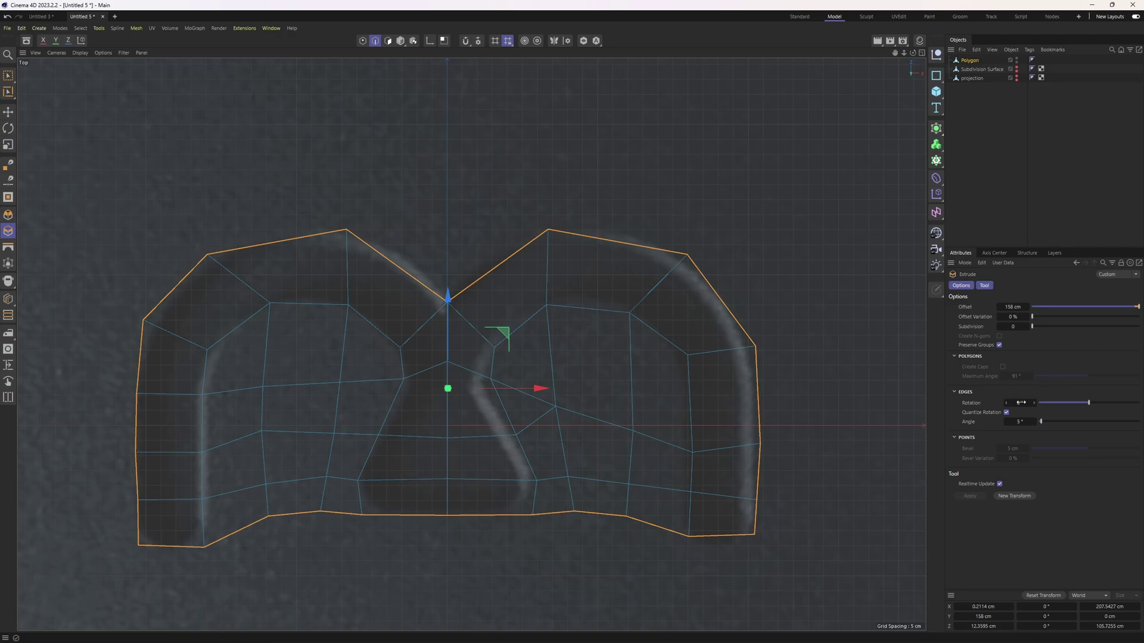
type("90")
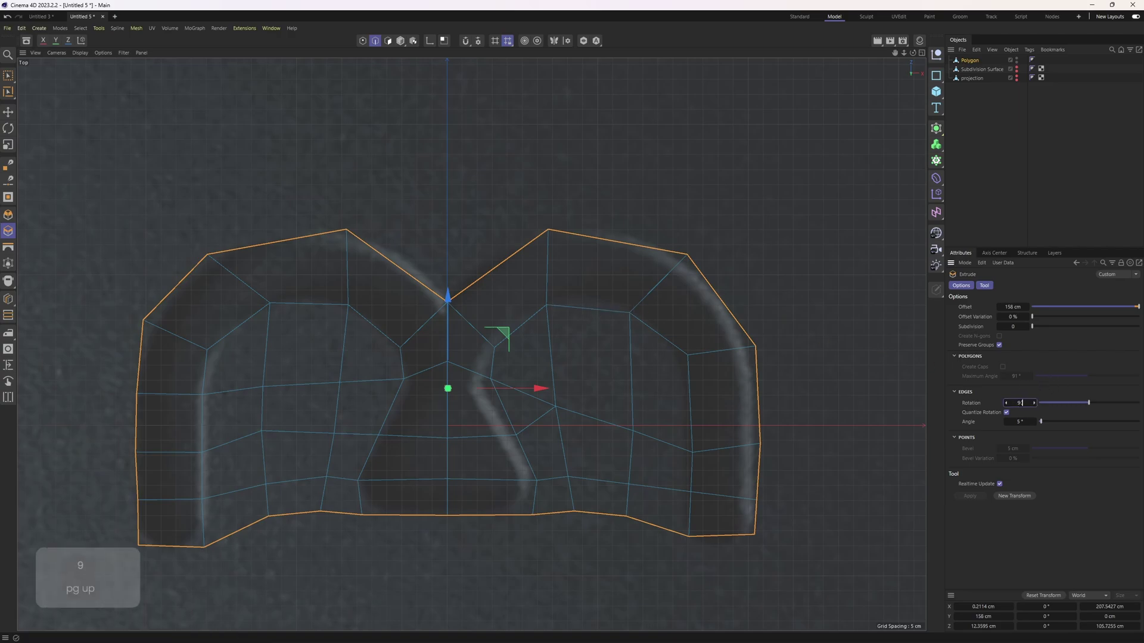
key("Return")
- Undo the oversized boundary extrusion and extrude the outer edges outward by 20 cm instead
scroll(615, 278, "down", 4)
key("ctrl+z")
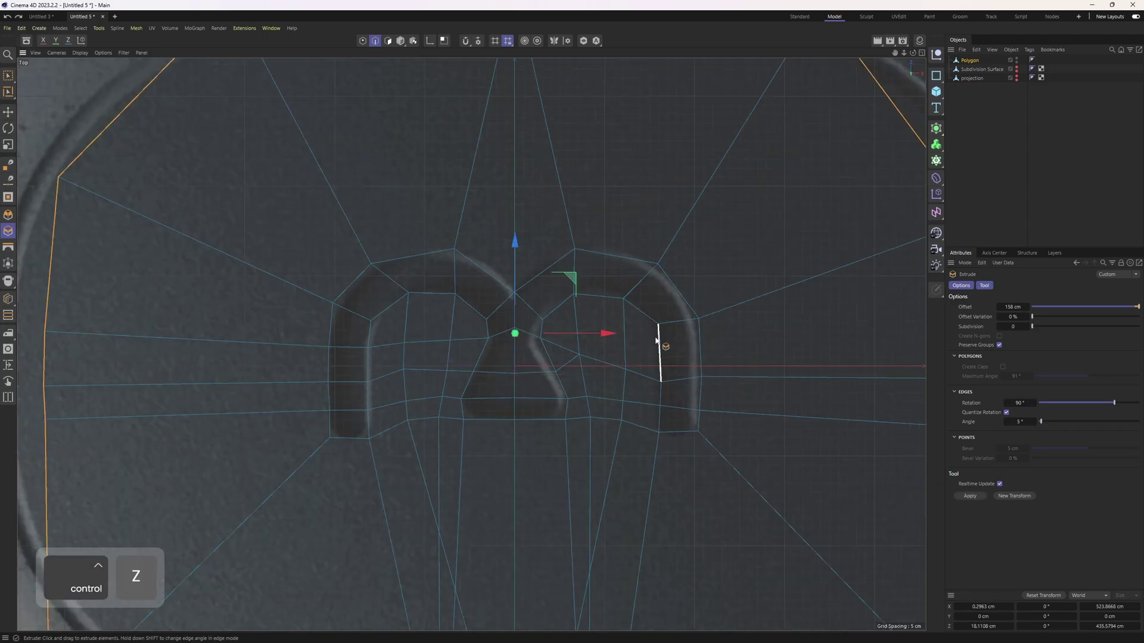
key("ctrl+z")
key("ctrl+z")
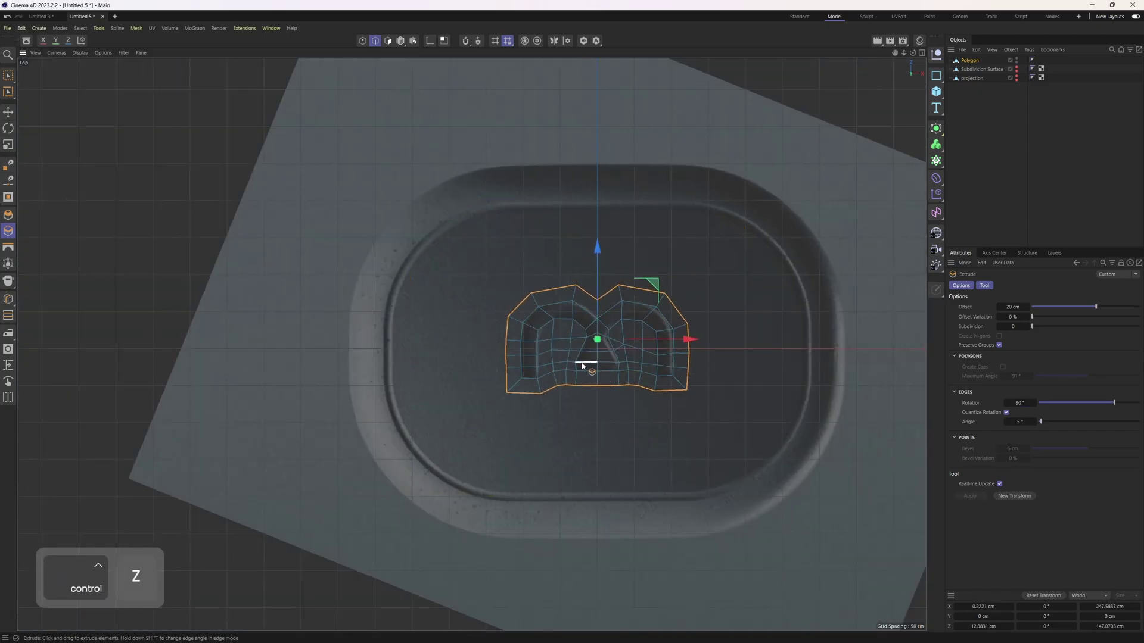
- Examine the extruded border strip and the surrounding mesh in the perspective view
middle_click(582, 366)
middle_click(217, 158)
left_click_drag(217, 158, 363, 246, "alt")
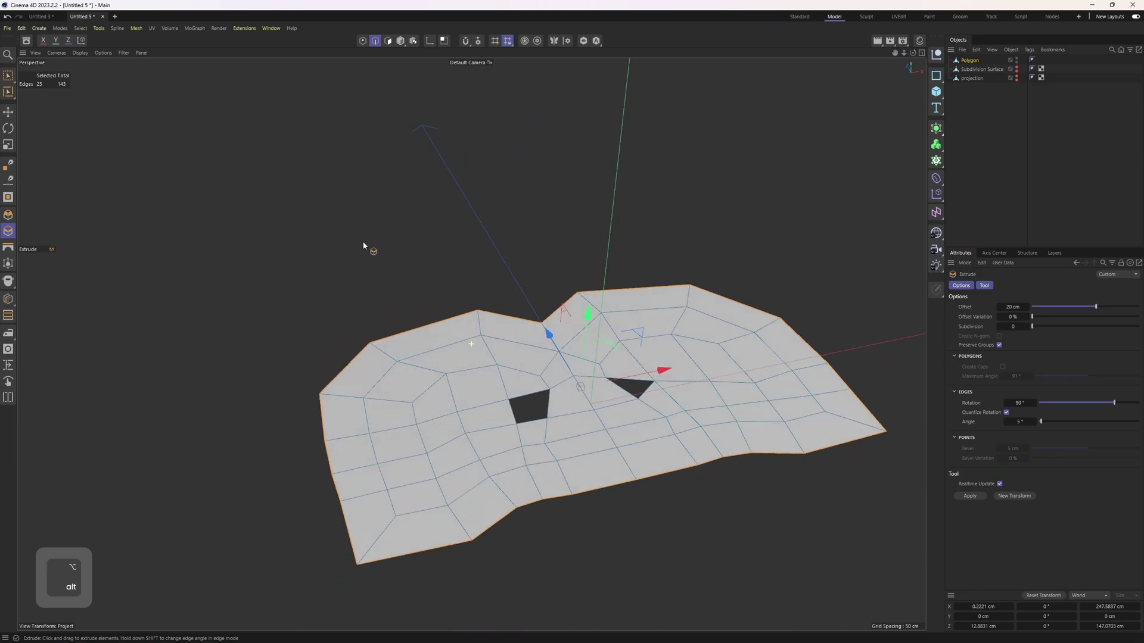
key("2")
key("r")
key("1")
scroll(572, 330, "up", 3)
key("2")
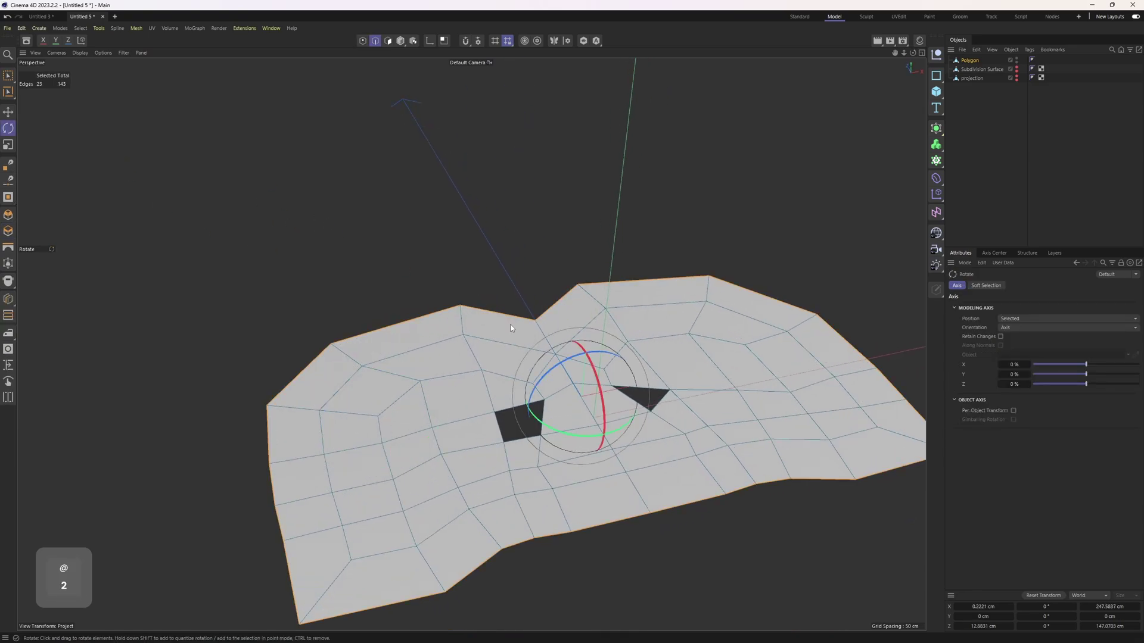
left_click_drag(512, 324, 513, 414, "alt")
- Select every polygon, including the new border strip, and symmetrize the left half onto the right half
key("3")
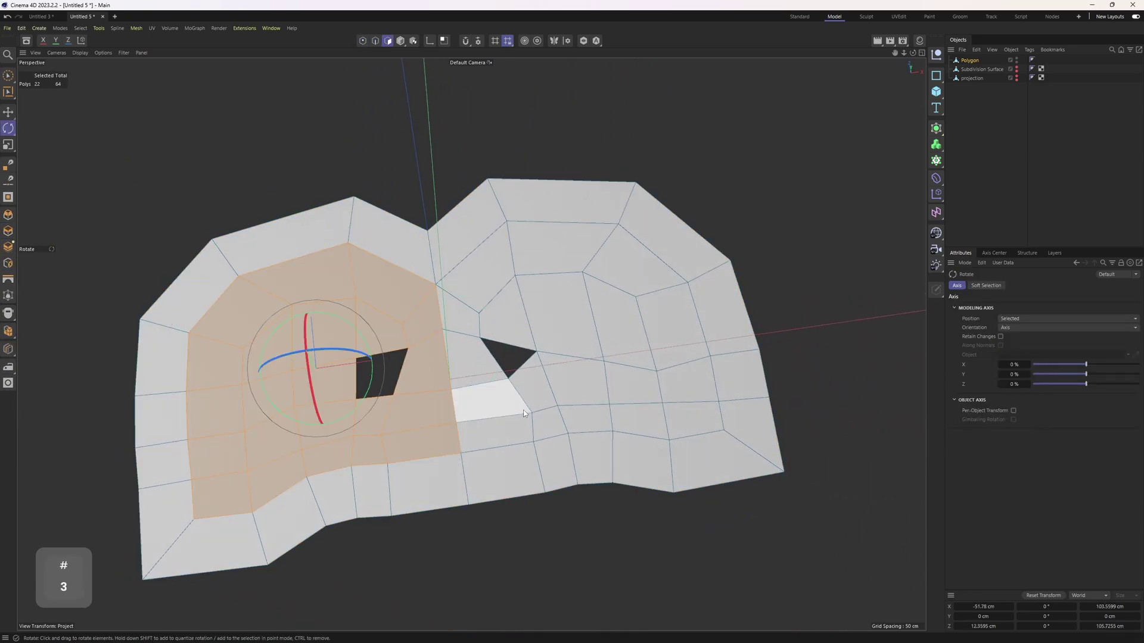
key("ctrl+a")
left_click_drag(535, 342, 535, 358, "alt")
right_click(535, 358)
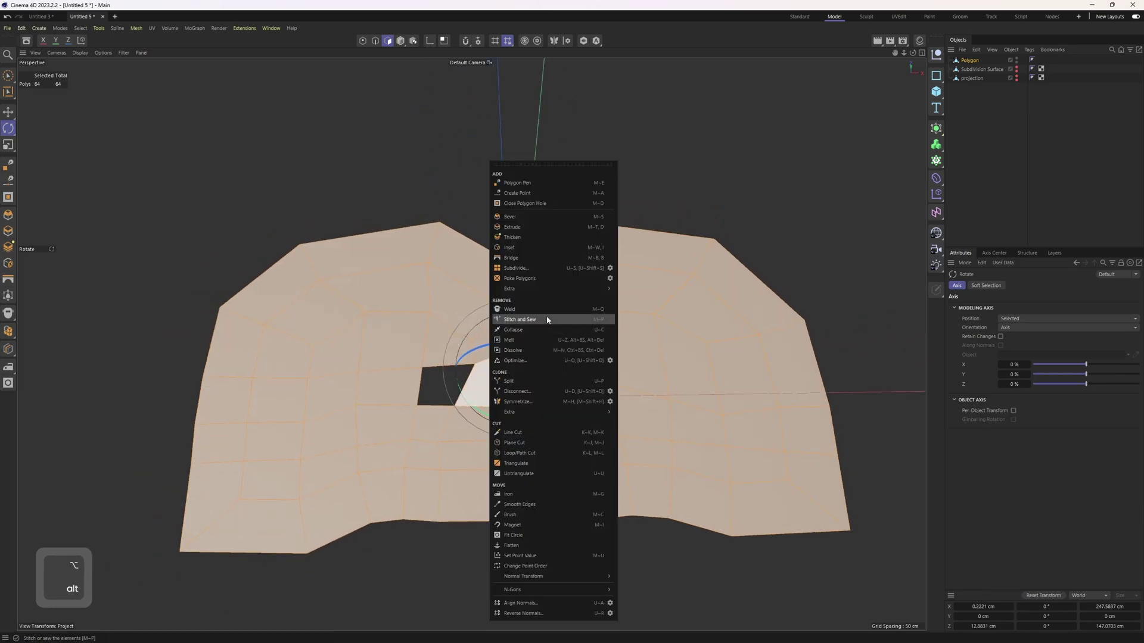
left_click(550, 402)
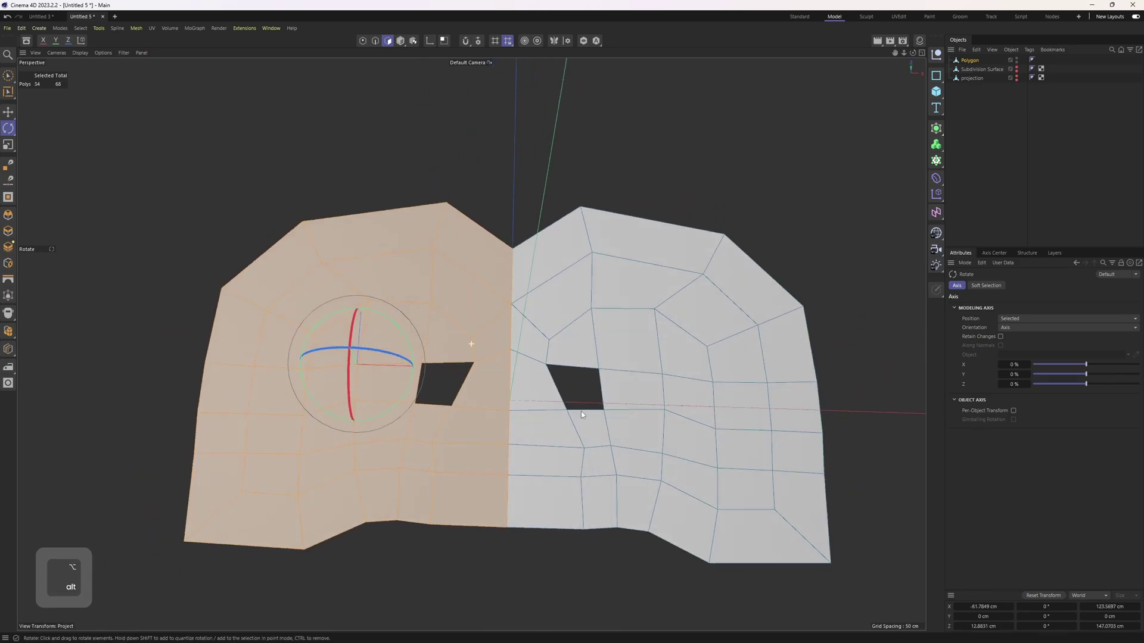
- Select the mesh's open boundary edges and close the two remaining interior holes with Close Polygon Hole
key("2")
double_click(492, 232)
left_click_drag(492, 233, 513, 206, "alt")
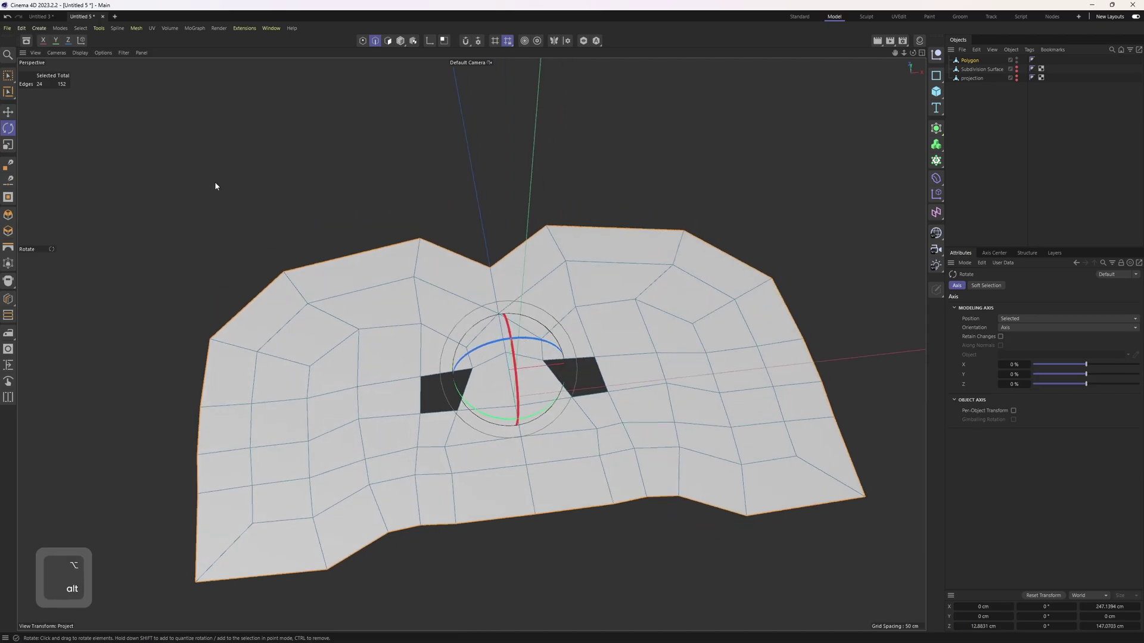
left_click_drag(417, 286, 381, 179, "alt")
right_click(366, 157)
left_click(395, 206)
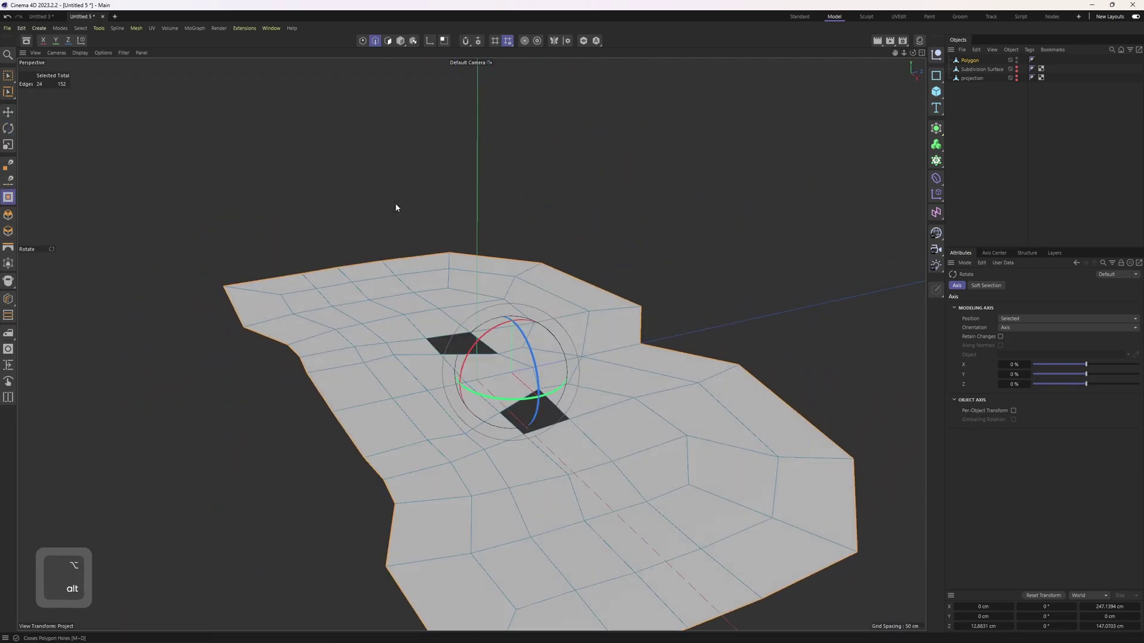
left_click_drag(530, 392, 565, 407, "alt")
key("Return")
- Select the band of polygons forming the number 3 inside the border and delete it
key("e")
mouse_move(450, 313)
left_mouse_down()
mouse_move(320, 320)
mouse_move(292, 439)
left_mouse_up()
left_click(295, 466, "shift")
mouse_move(527, 359)
left_mouse_down("alt")
mouse_move(508, 315)
mouse_move(471, 446)
mouse_move(524, 370)
mouse_move(638, 256)
mouse_move(734, 382)
left_mouse_up("alt")
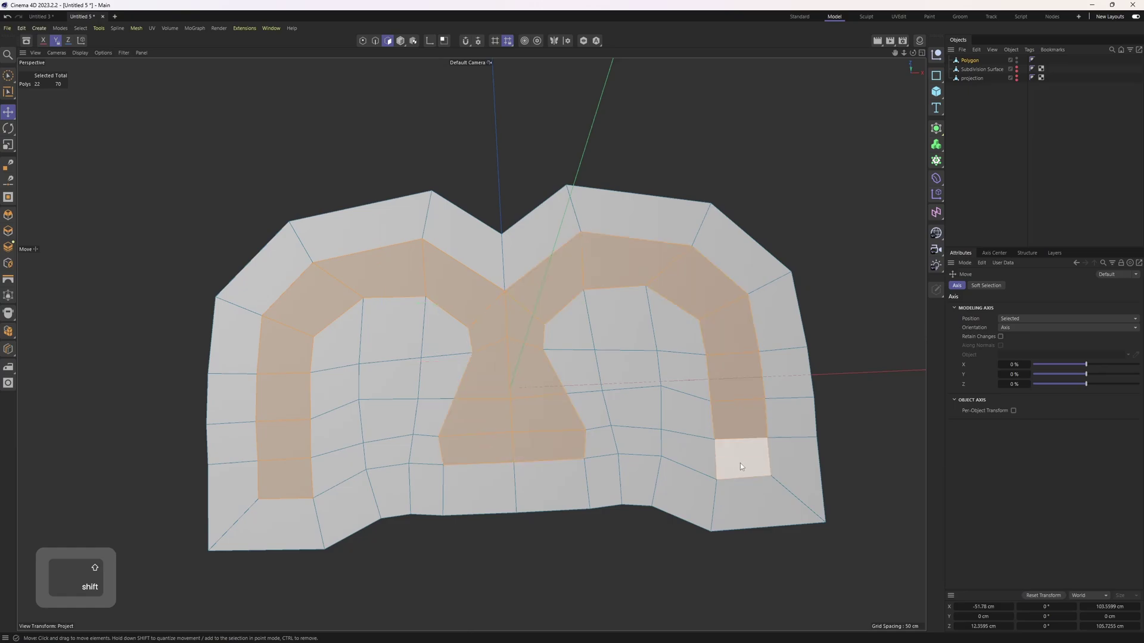
left_click_drag(740, 463, 741, 465, "shift")
key("Delete")
- Place the number mesh under a Subdivision Surface and compare it with the reference in the top view
middle_click(729, 242)
middle_click(701, 211)
scroll(645, 348, "up", 7)
middle_click_drag(592, 341, 573, 374, "alt")
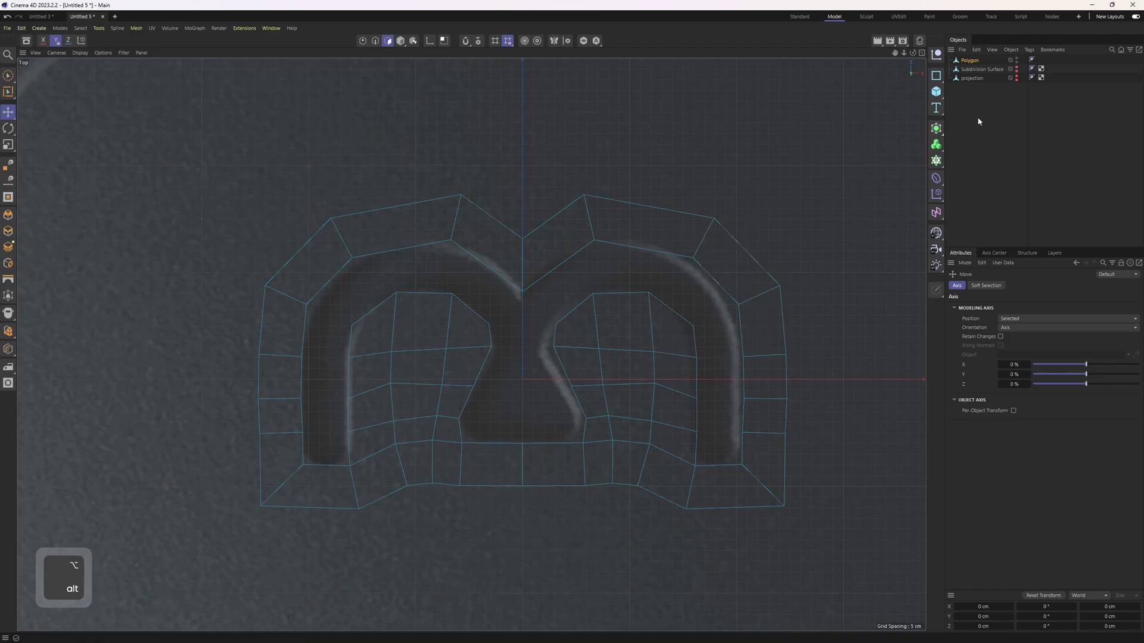
left_click(937, 136, "alt")
- Cut two edges fanning out from the border's central notch with the Polygon Pen and remove the middle edge between them
key("1")
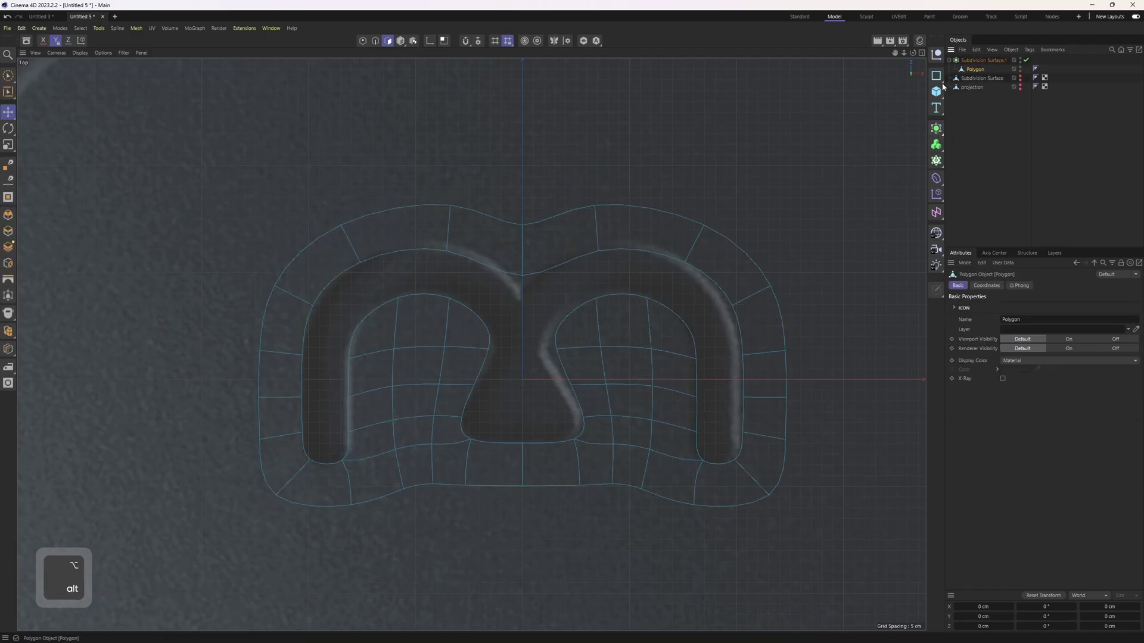
right_click(612, 161)
left_click(615, 173)
scroll(597, 285, "up", 4)
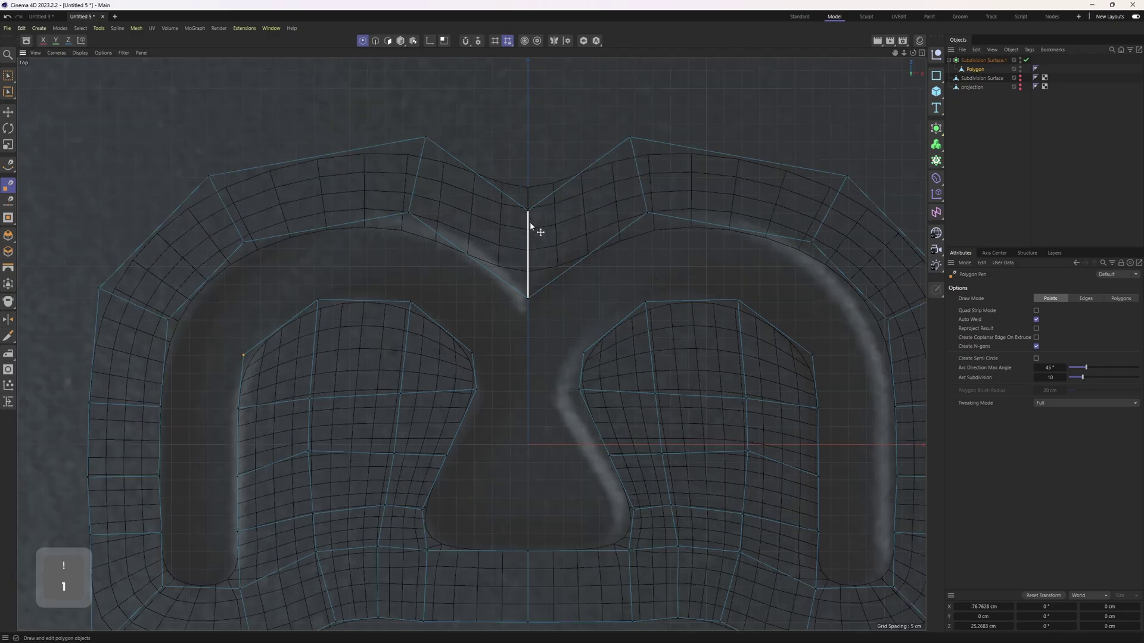
scroll(589, 226, "down", 3)
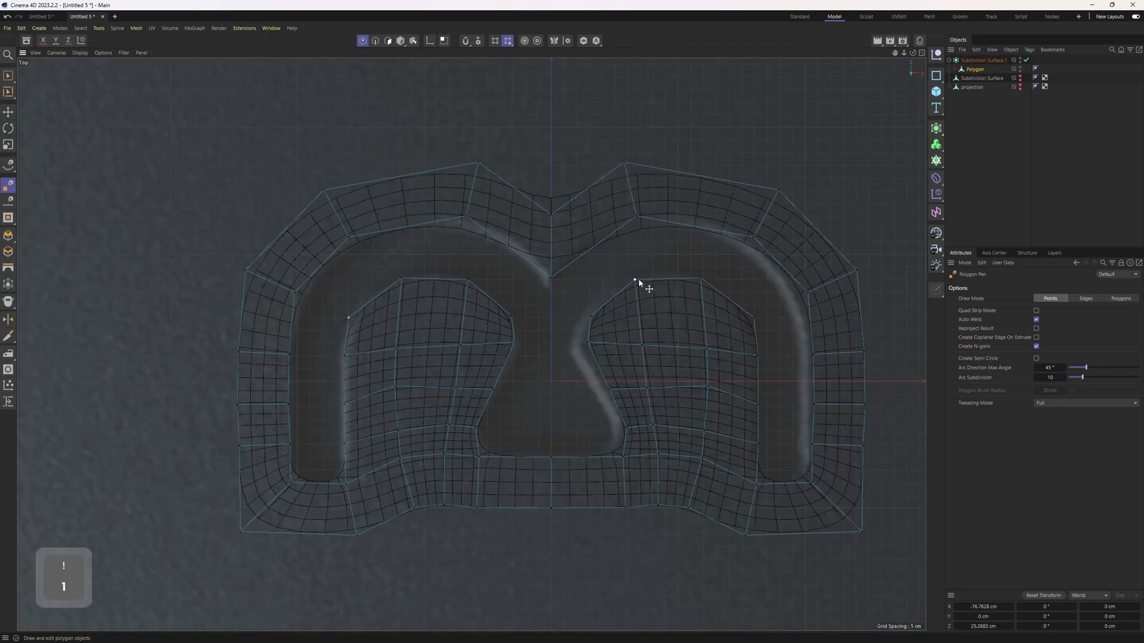
left_click(537, 271)
left_click(557, 213)
scroll(552, 265, "up", 3)
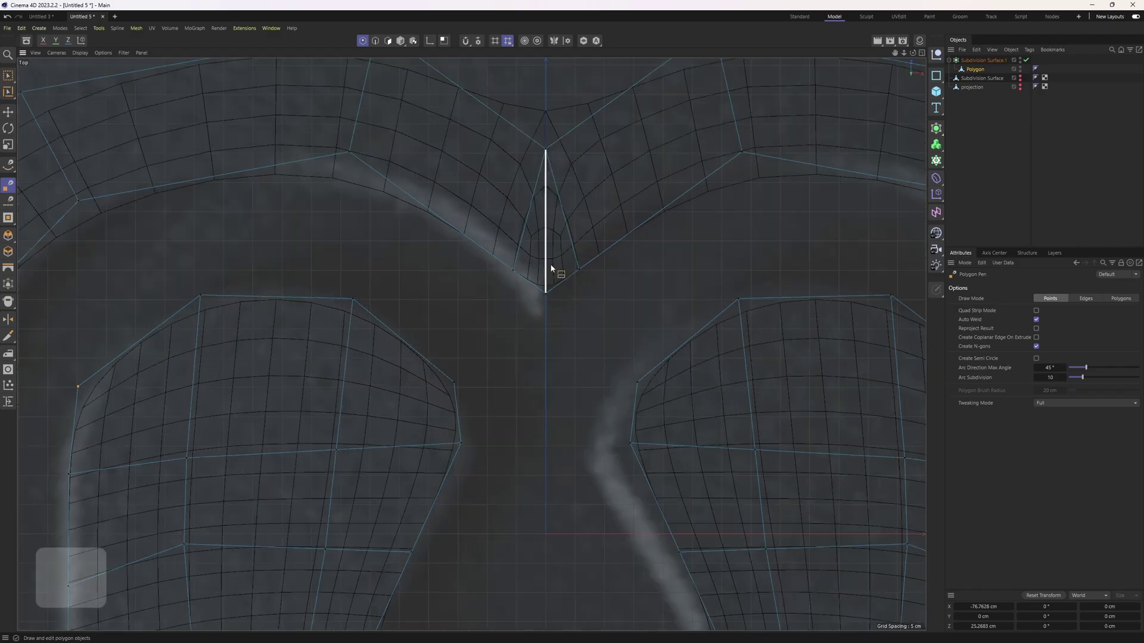
key("ctrl")
- Move the central tip and two upper points of the left inner outline to match the reference groove's edge
left_click_drag(541, 312, 539, 323)
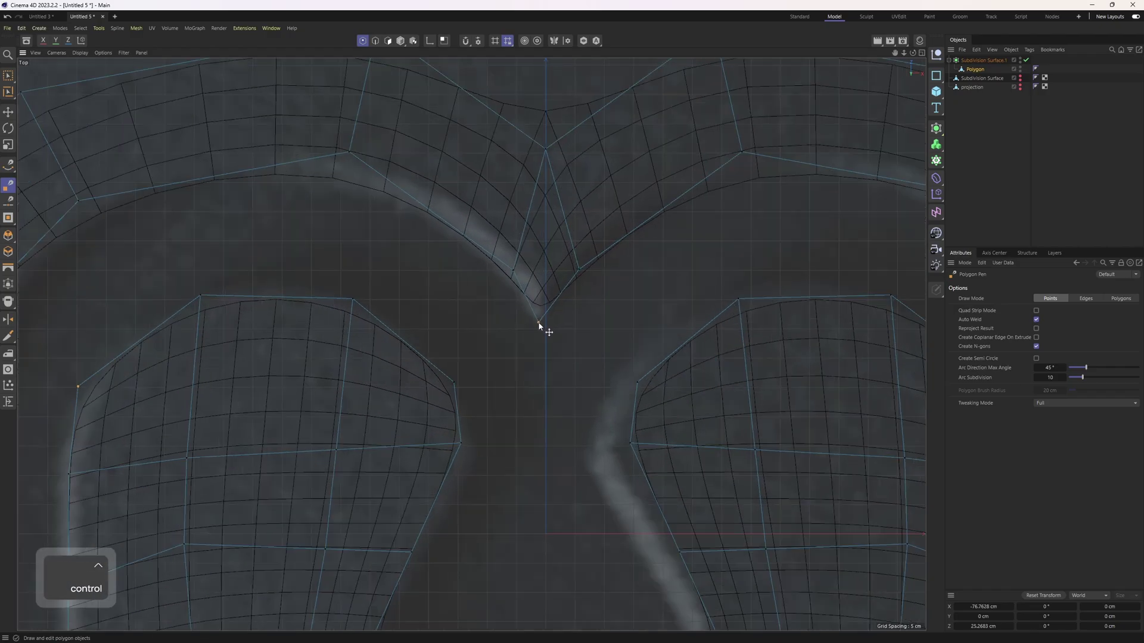
scroll(478, 331, "down", 3)
middle_click_drag(470, 342, 636, 324, "alt")
left_click_drag(553, 184, 546, 178)
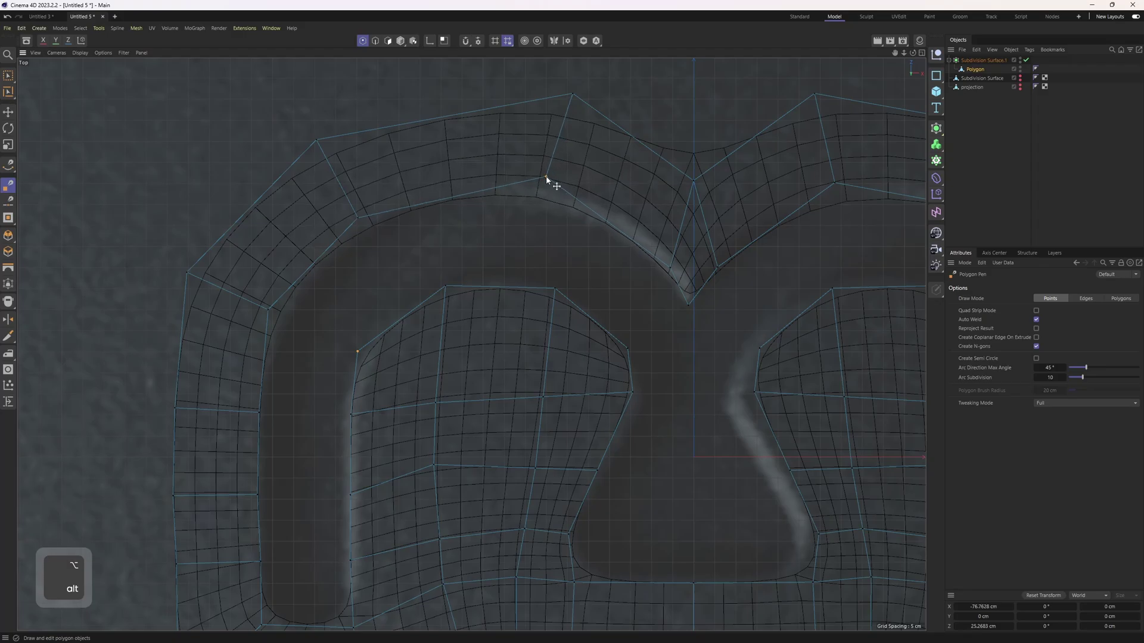
left_click_drag(358, 216, 370, 199)
- Return to the perspective view and show the hidden pill-shaped body again
middle_click(268, 312)
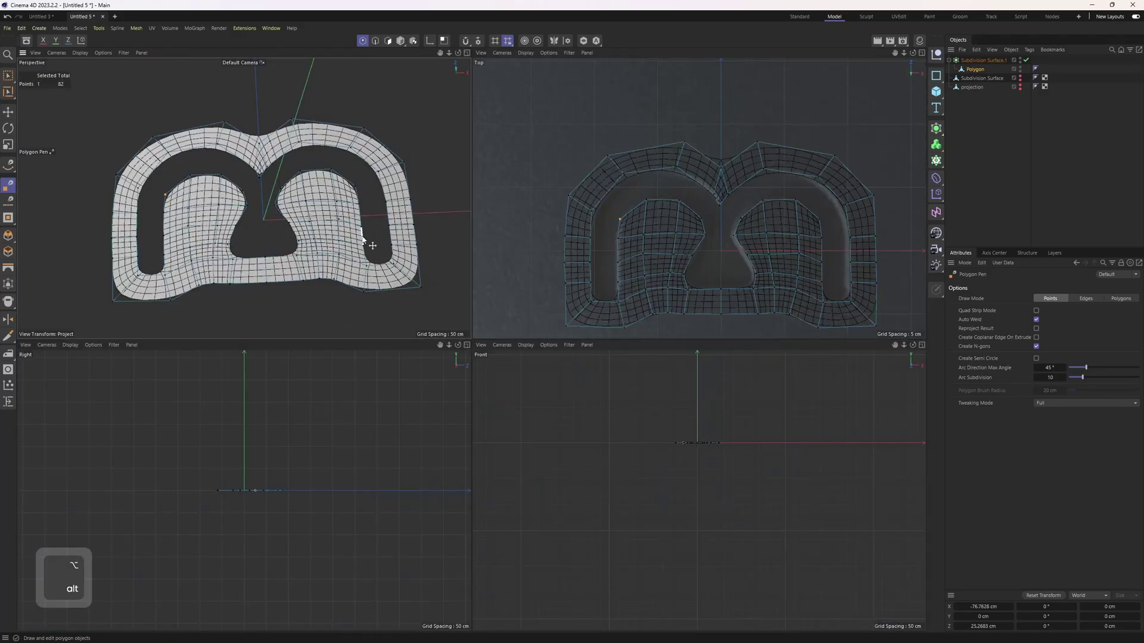
key("3")
key("4")
key("e")
middle_click(423, 252)
left_click_drag(423, 252, 646, 210, "alt")
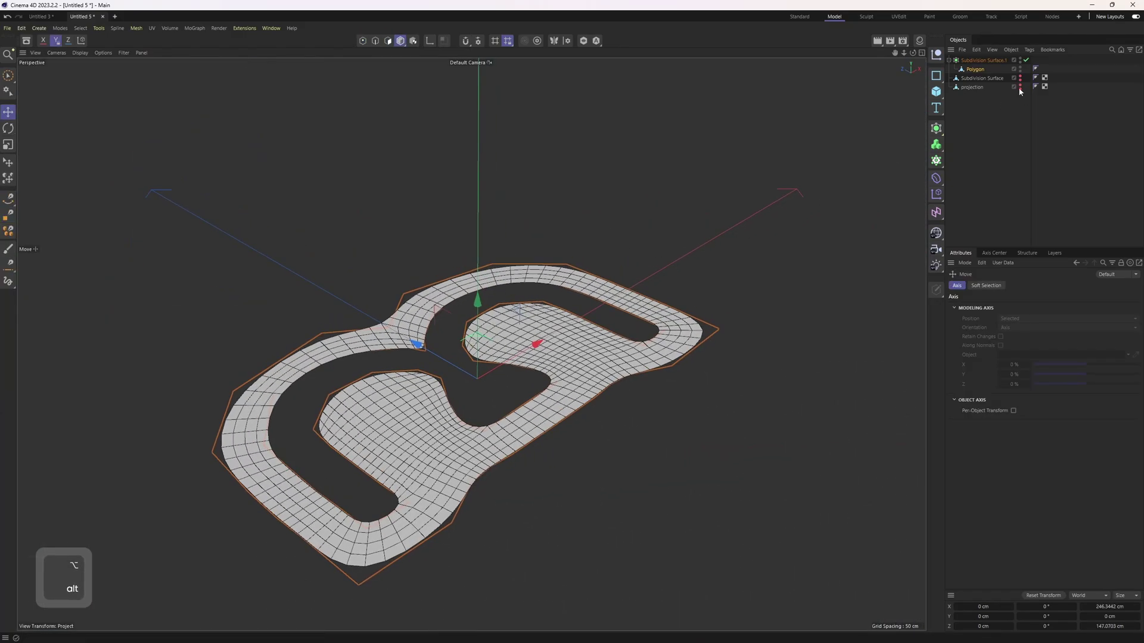
left_click(1020, 78)
scroll(595, 199, "down", 8)
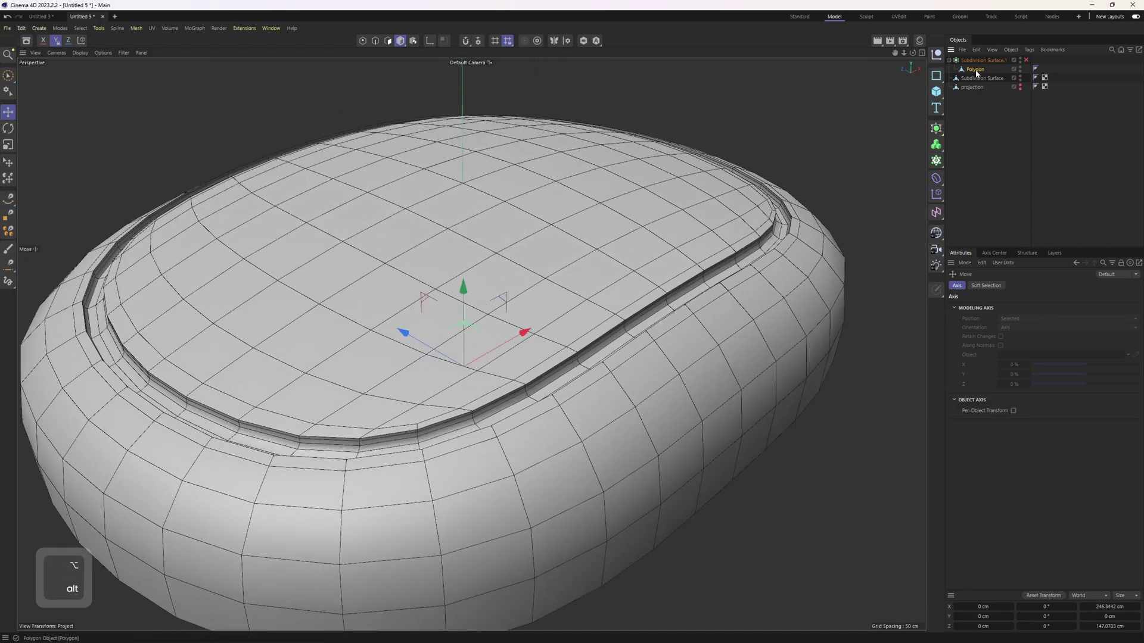
- Take the number mesh out of its Subdivision Surface and raise it to about 189 cm in Y
mouse_move(980, 71)
left_mouse_down()
mouse_move(985, 62)
mouse_move(977, 67)
left_mouse_up()
key("4")
scroll(492, 263, "down", 2)
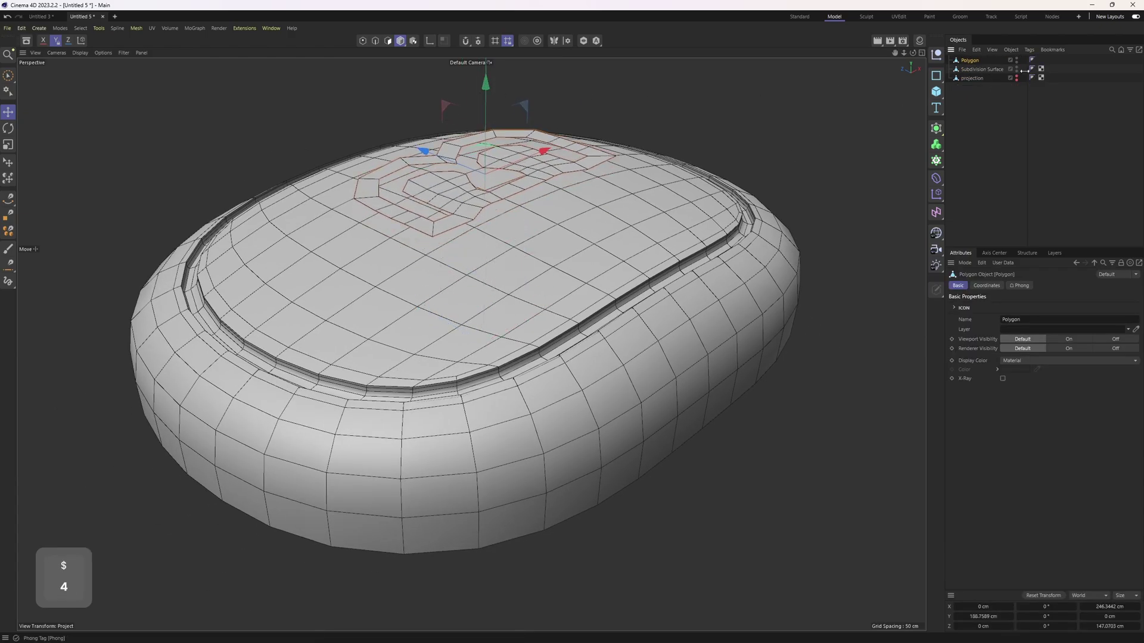
- Raise the number mesh clear of the body's domed top, to about 237 cm in Y
left_click(981, 70)
middle_click_drag(864, 108, 834, 168, "alt")
left_click(997, 98)
left_click(970, 60)
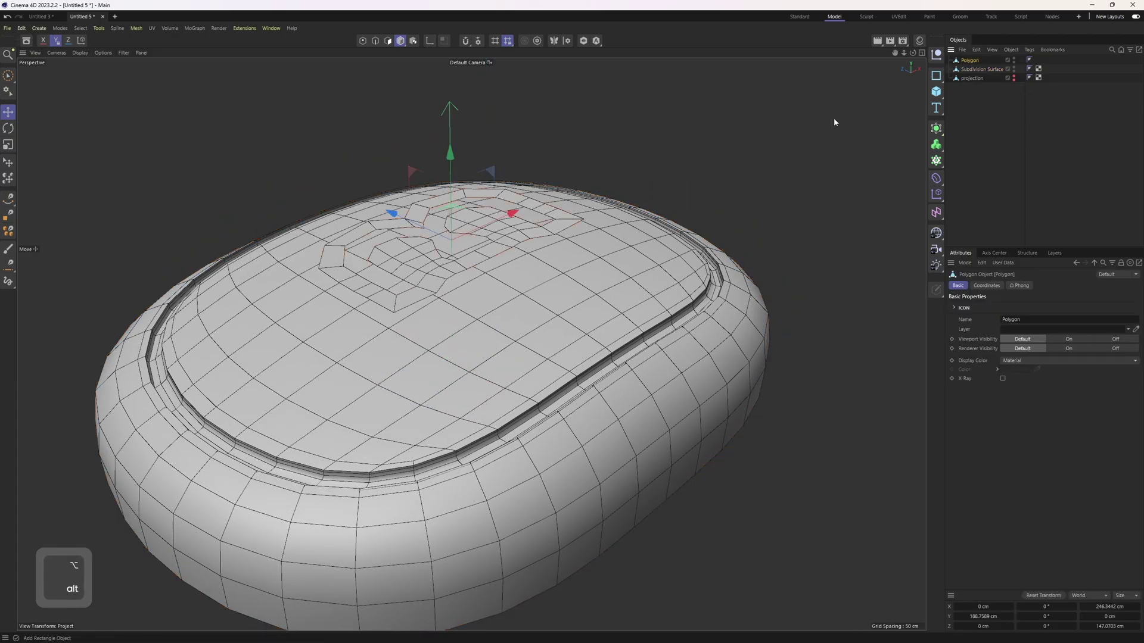
middle_click_drag(533, 224, 533, 285, "alt")
left_click_drag(533, 281, 534, 250, "alt")
left_click_drag(449, 217, 576, 178)
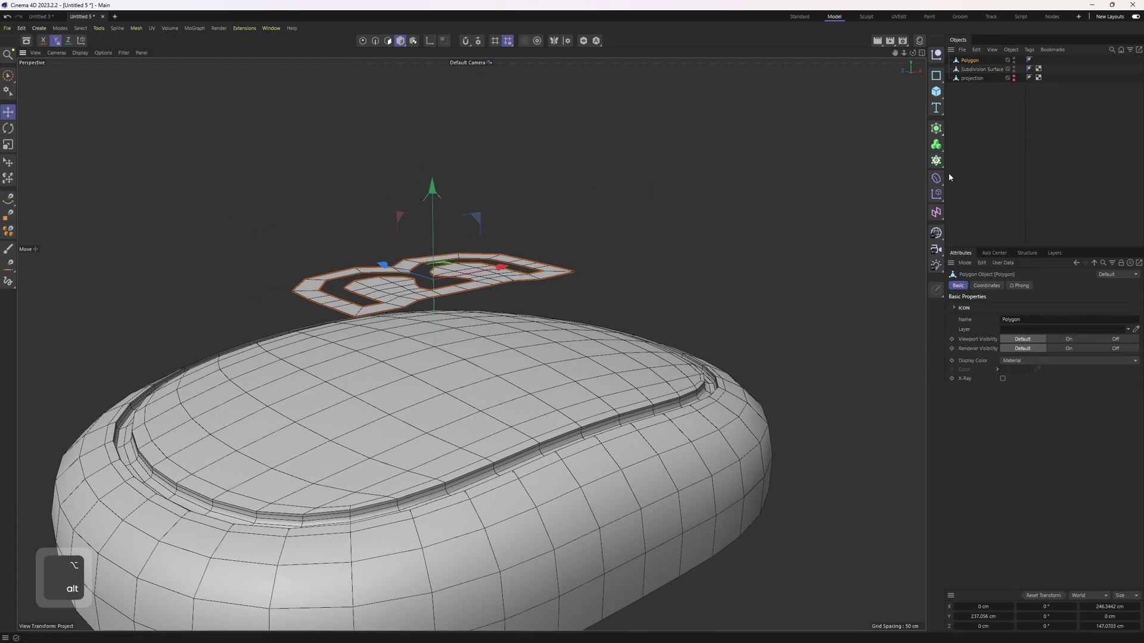
- Add a Shrink Wrap deformer to the number mesh with the body's Subdivision Surface object as its target
left_click(935, 178)
left_click(1048, 332, "shift")
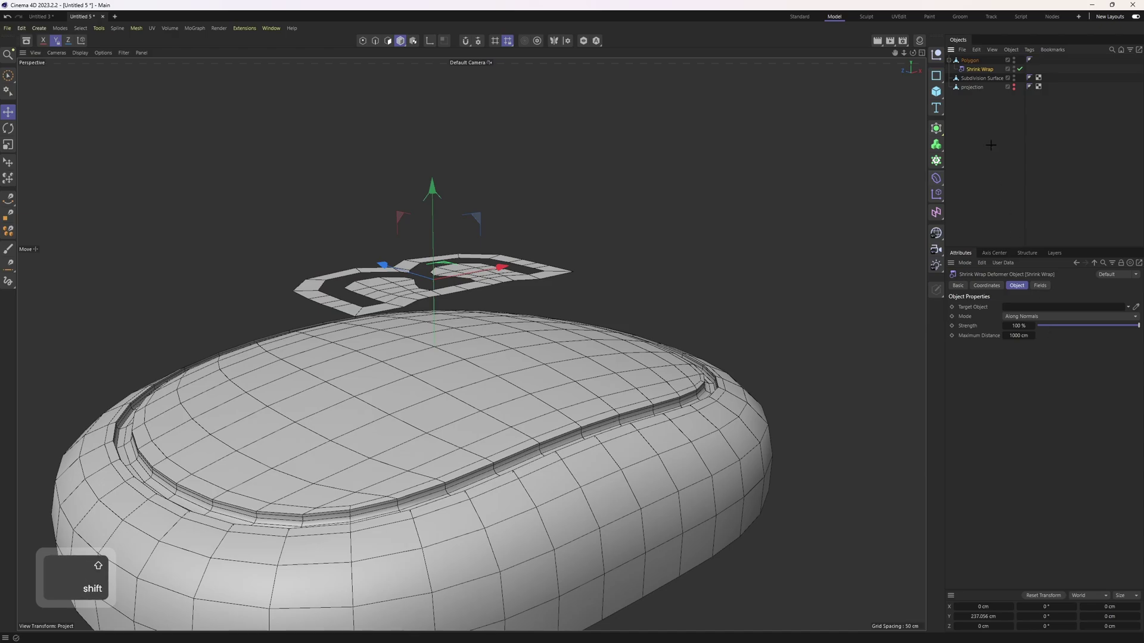
left_click(975, 79)
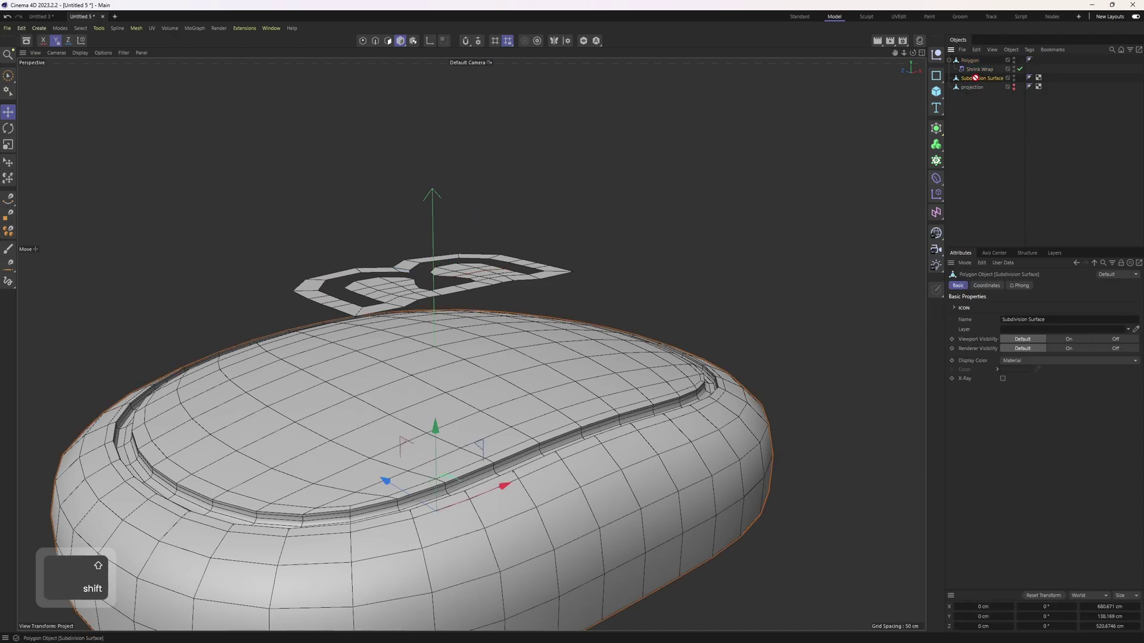
left_click(973, 72)
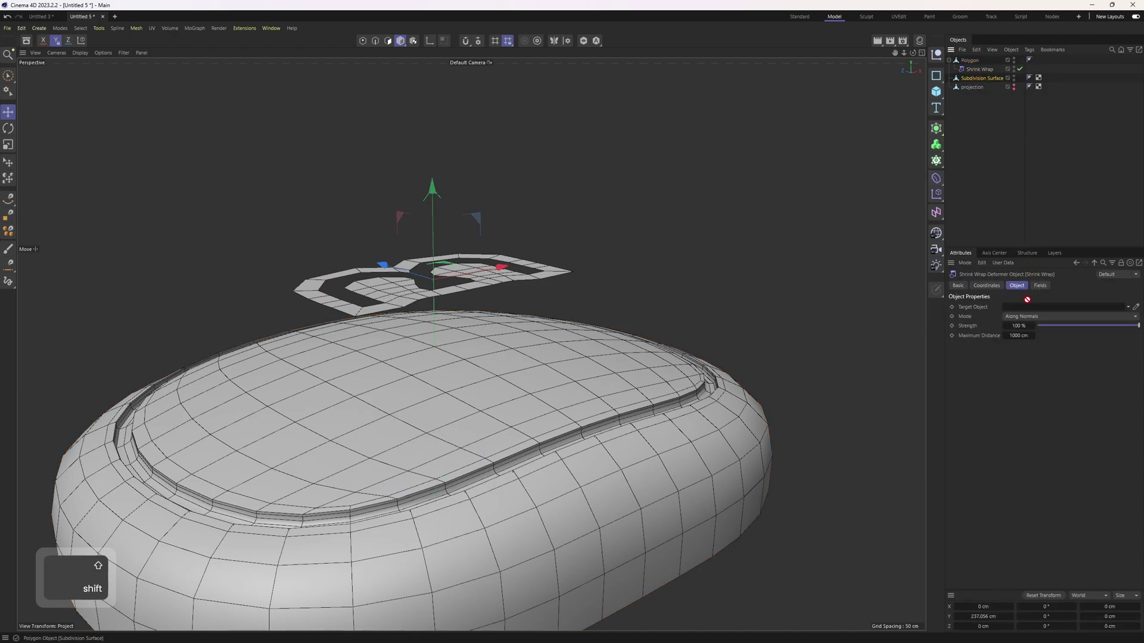
scroll(535, 284, "up", 5)
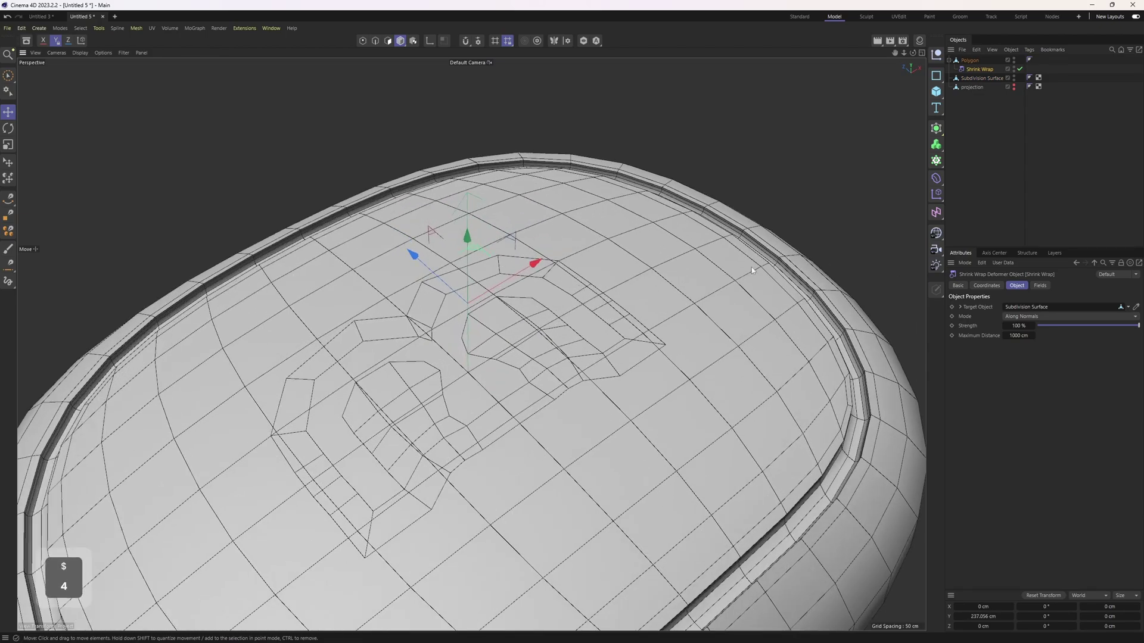
- Collapse the number mesh and its Shrink Wrap deformer into one editable mesh with Connect Objects + Delete
right_click(977, 72)
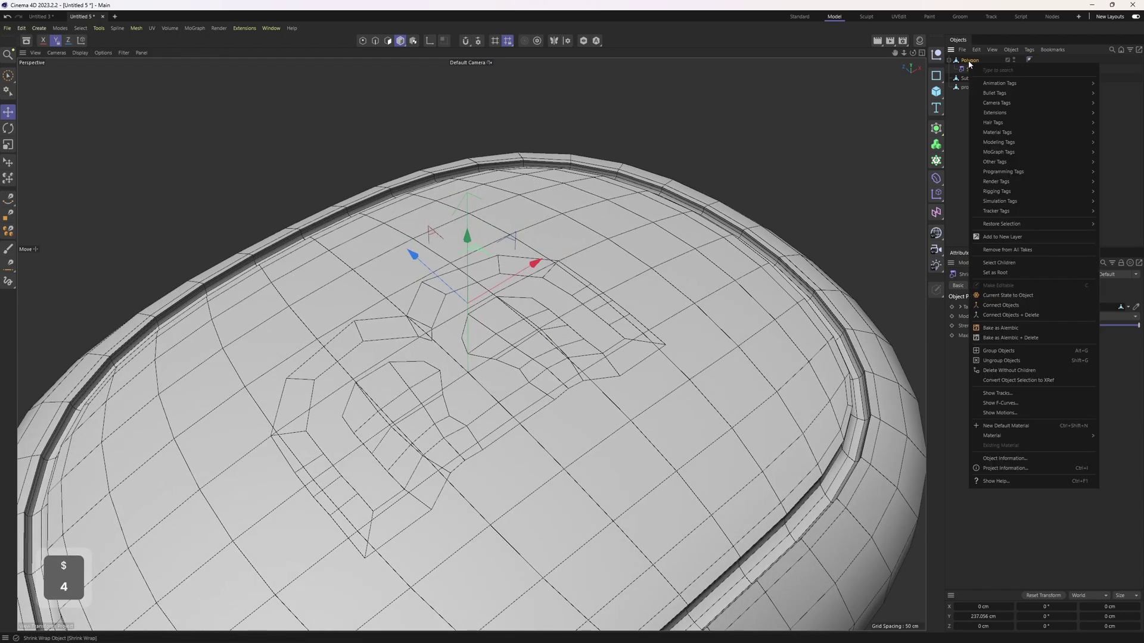
left_click(1006, 316)
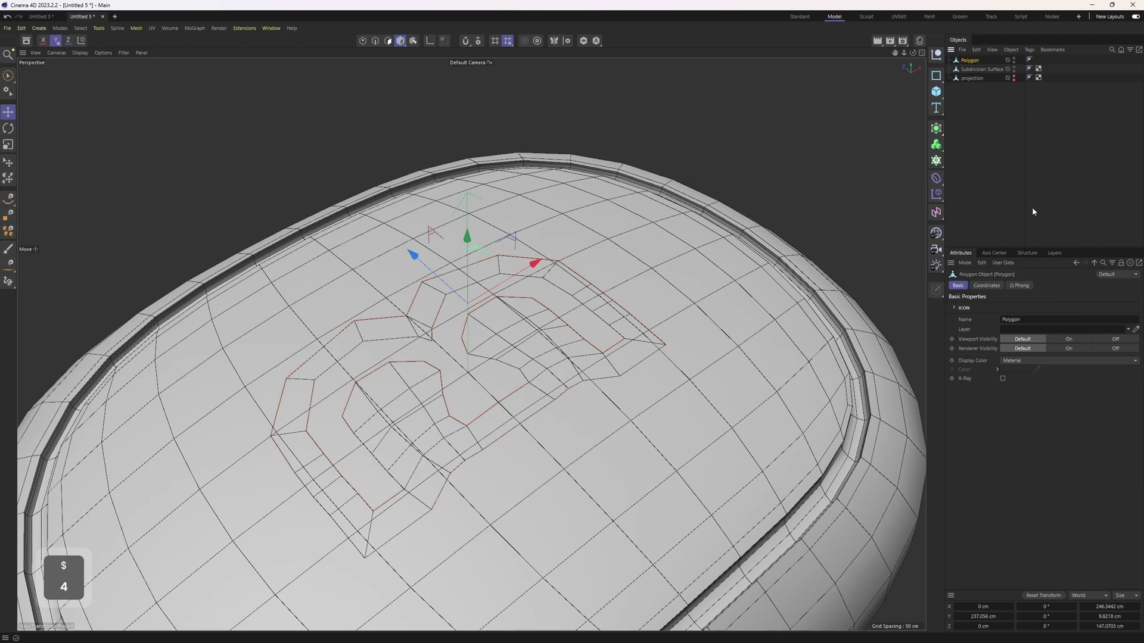
left_click_drag(620, 351, 614, 294, "alt")
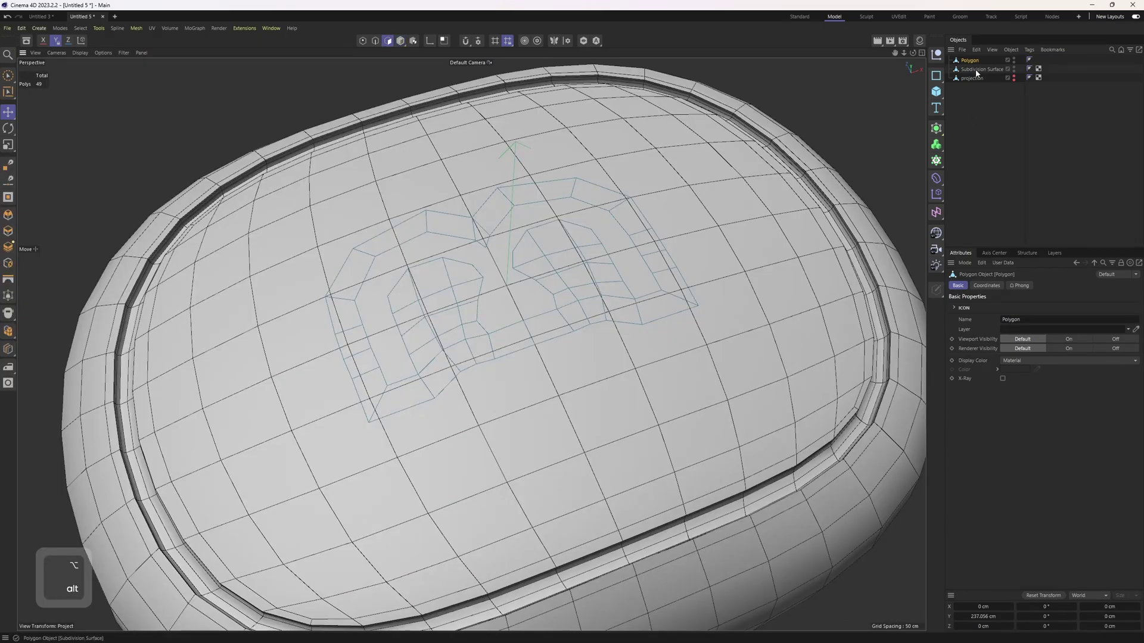
- Select the rectangular patch of the body's top polygons beneath and around the number mesh
left_click(978, 72)
left_click_drag(575, 310, 590, 292, "alt")
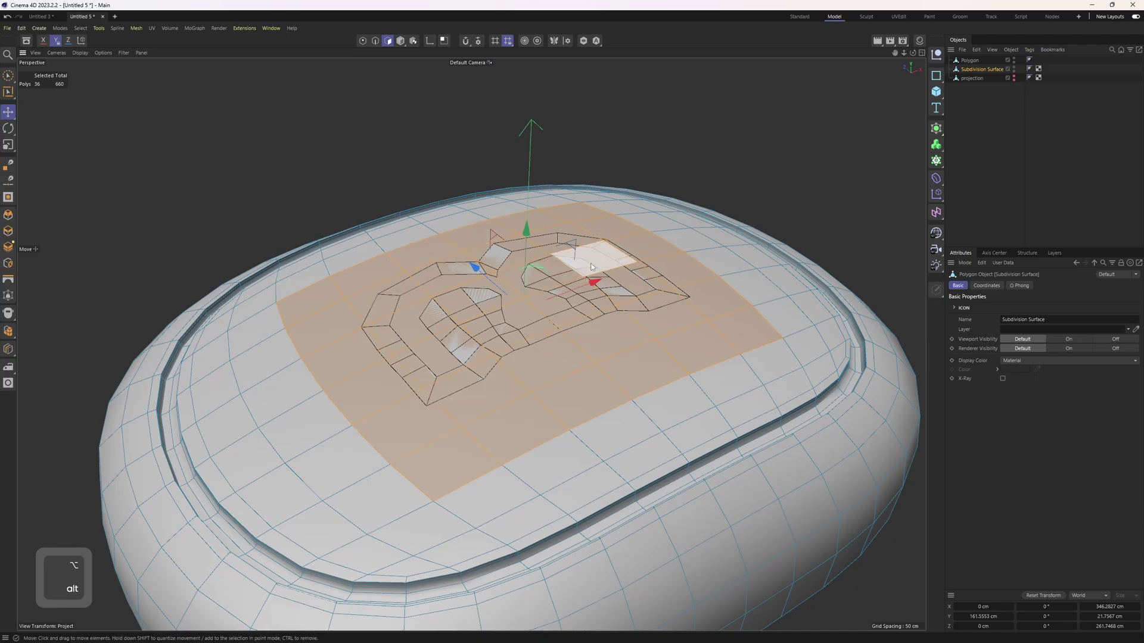
left_click_drag(976, 73, 978, 74, "ctrl")
double_click(988, 78)
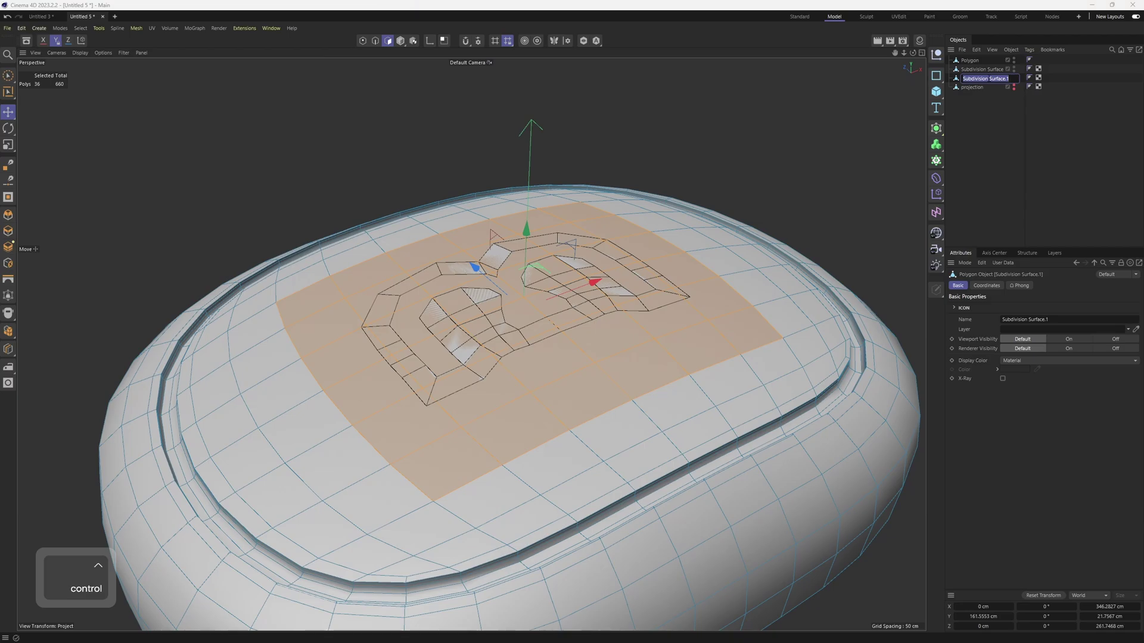
type("proje")
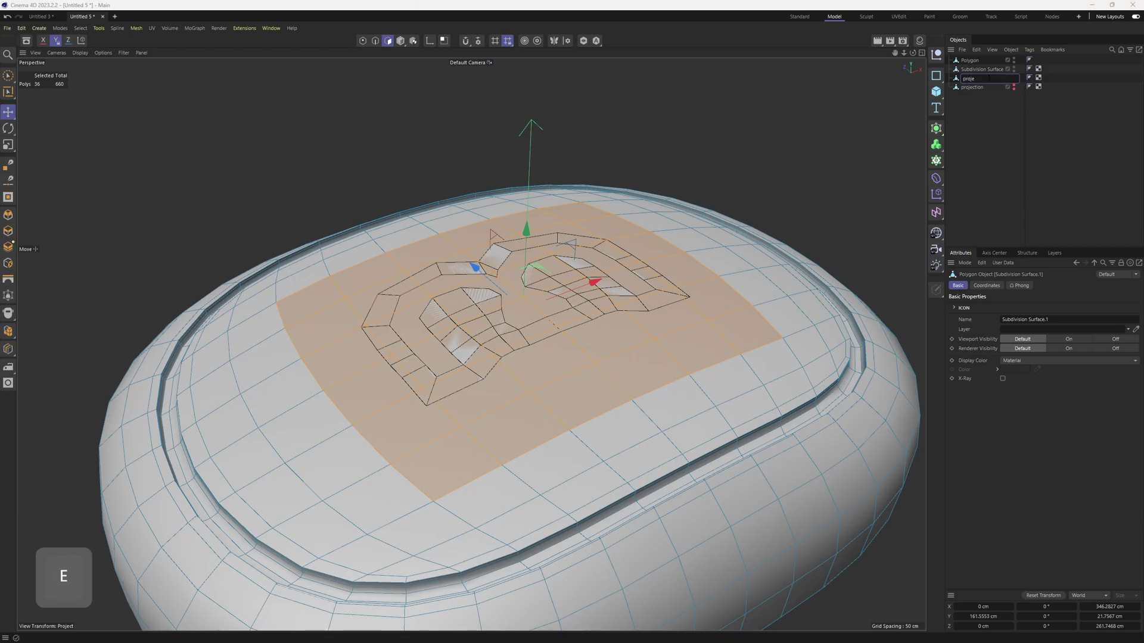
left_click(999, 153)
left_click(979, 80)
key("Delete")
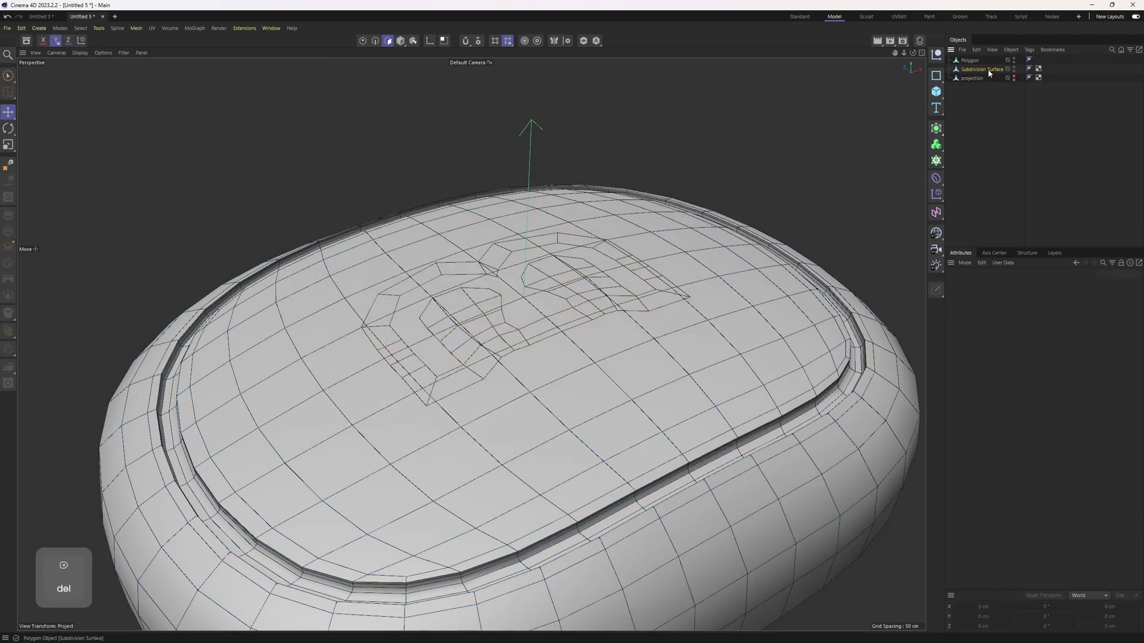
- Delete the selected patch of polygons from the body's top to open a hole around the number mesh
left_click(987, 70)
key("Delete")
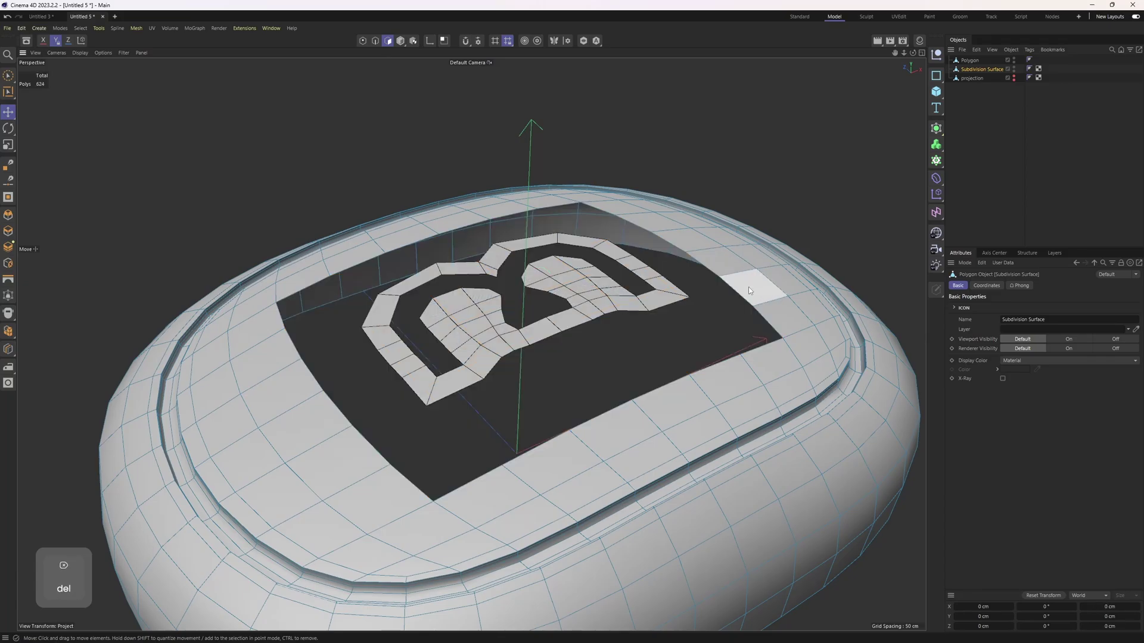
- Select the number's outer boundary and the hole's rim edges, and merge both objects with Connect Objects + Delete
left_click(969, 60)
left_click(374, 41)
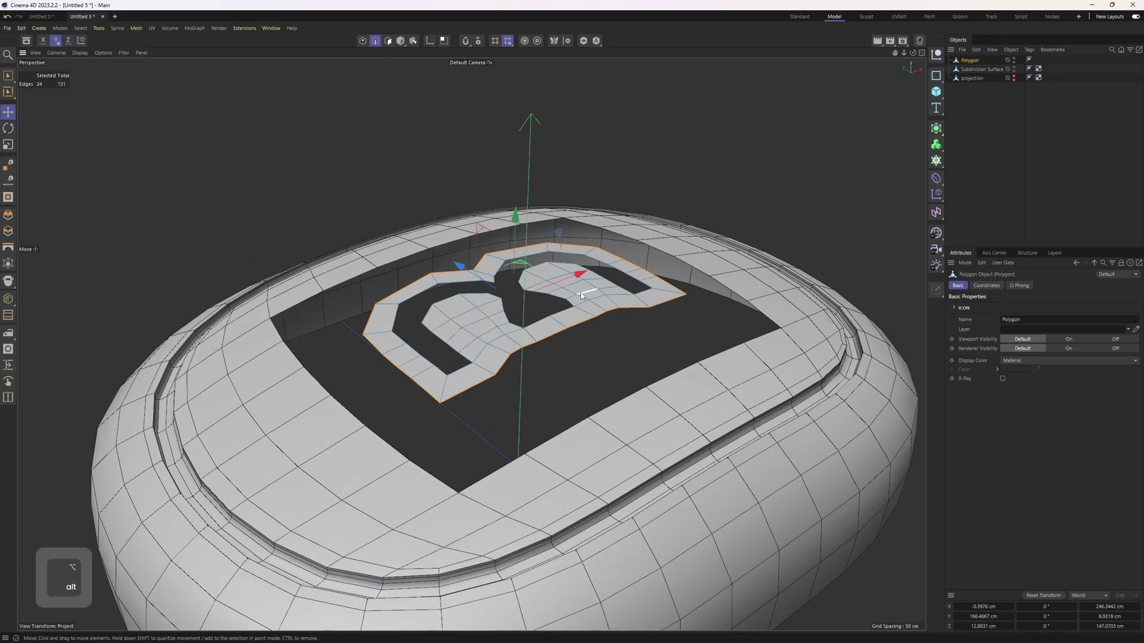
left_click(981, 69, "ctrl")
right_click(981, 71)
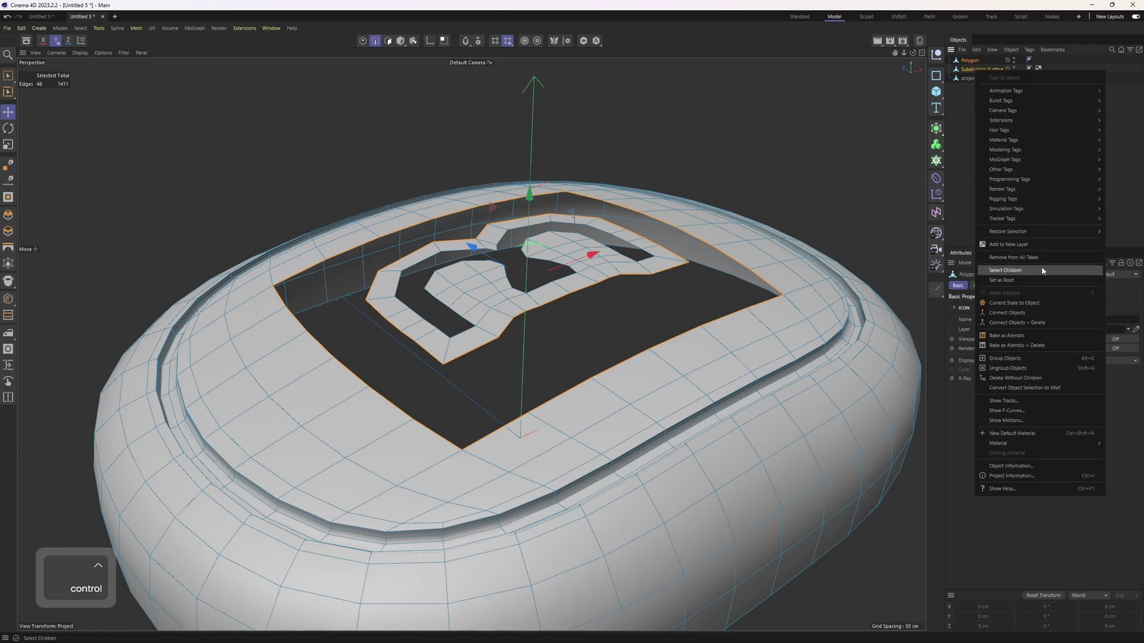
left_click(1022, 323)
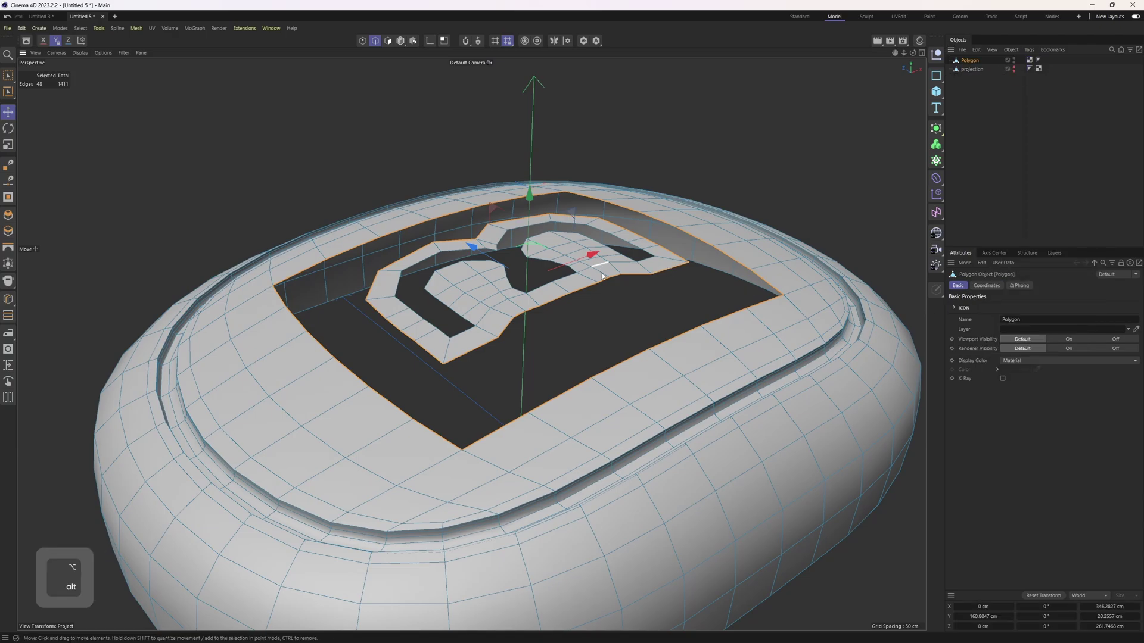
- Use Stitch and Sew to bridge the gap between the number's outer boundary and the hole's rim with new polygons
scroll(583, 307, "up", 5)
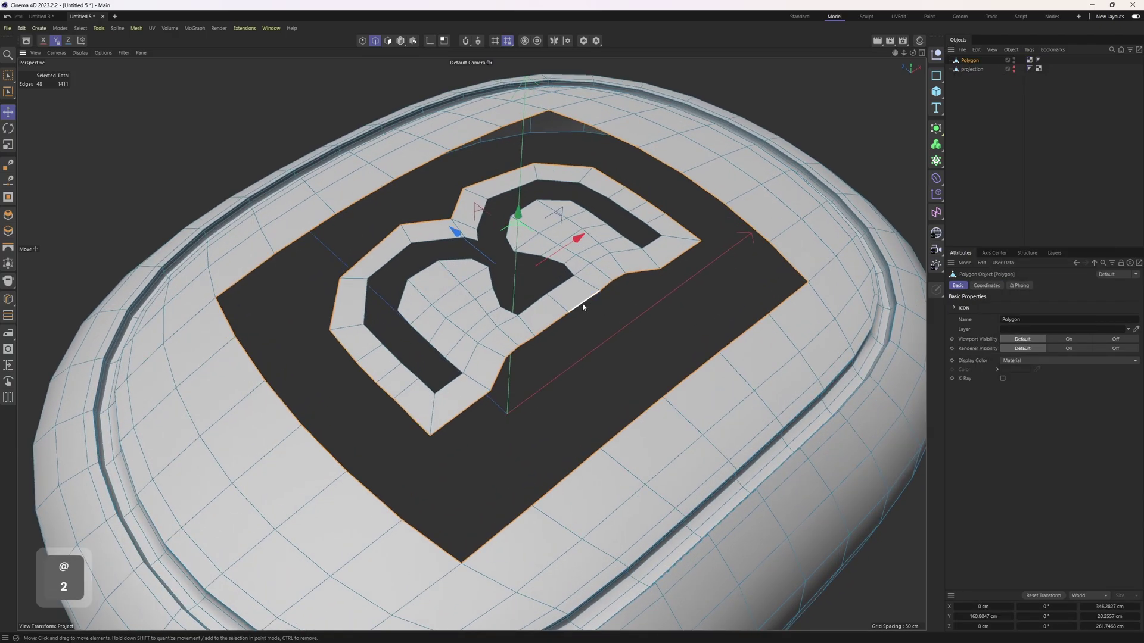
left_click_drag(583, 307, 607, 300, "alt")
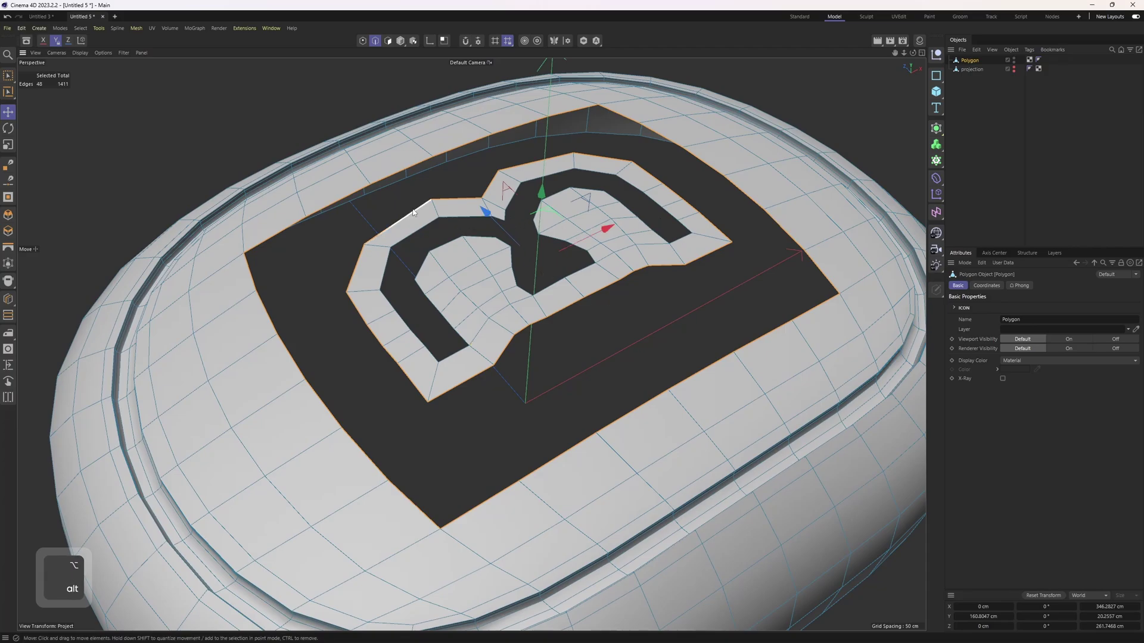
right_click(684, 246)
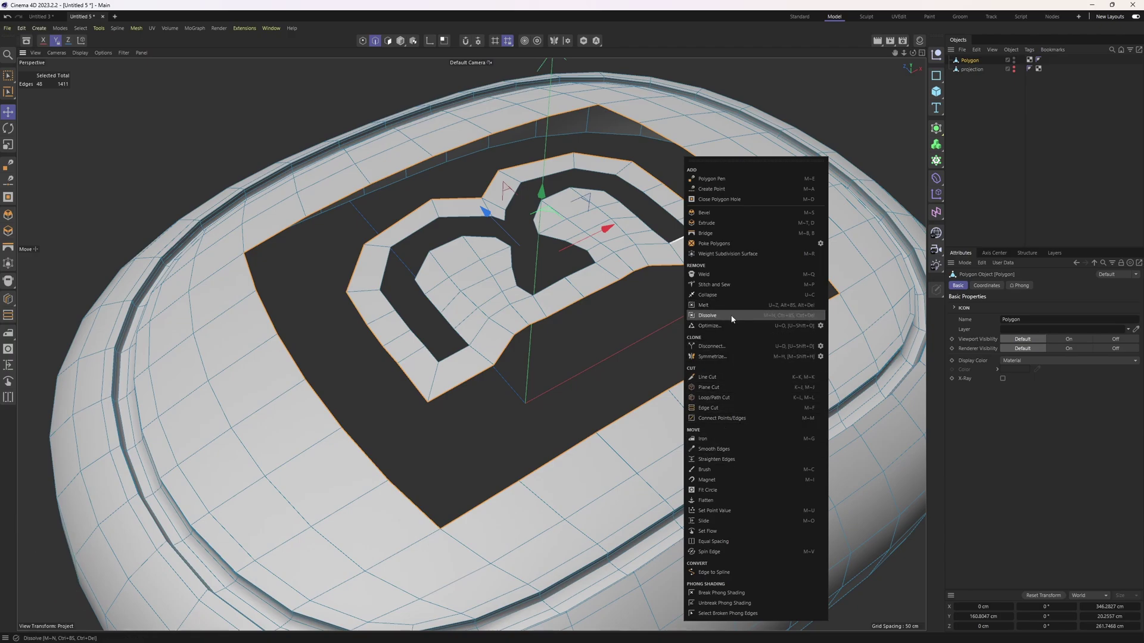
left_click(728, 285)
left_click_drag(477, 245, 526, 280, "alt")
key("ctrl+z")
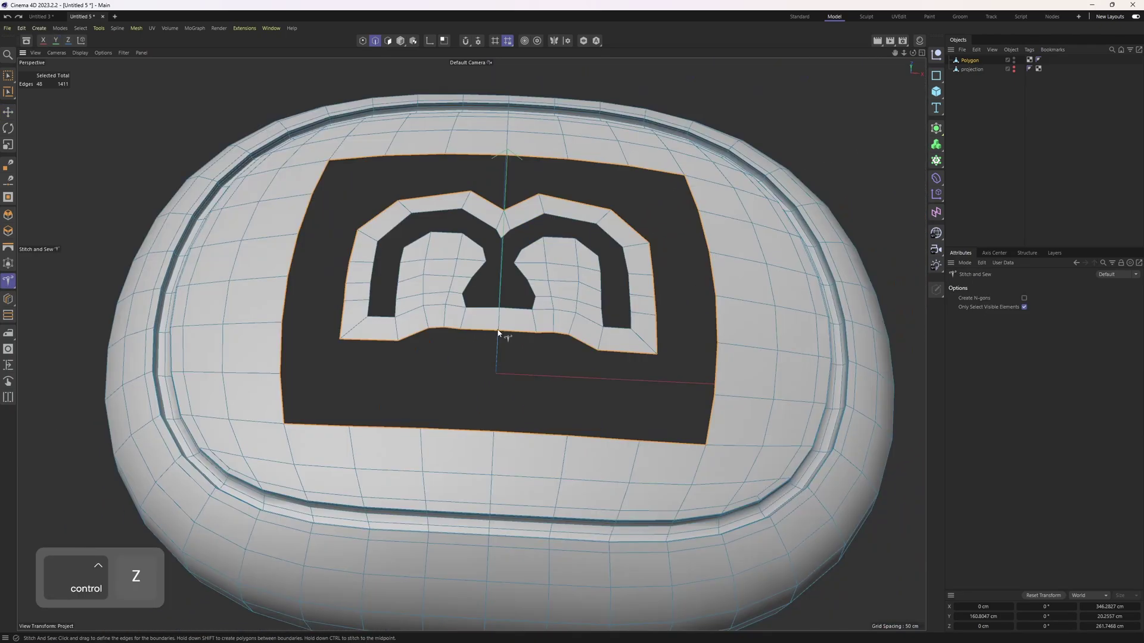
left_click_drag(497, 335, 461, 413)
left_click_drag(509, 380, 488, 344, "alt")
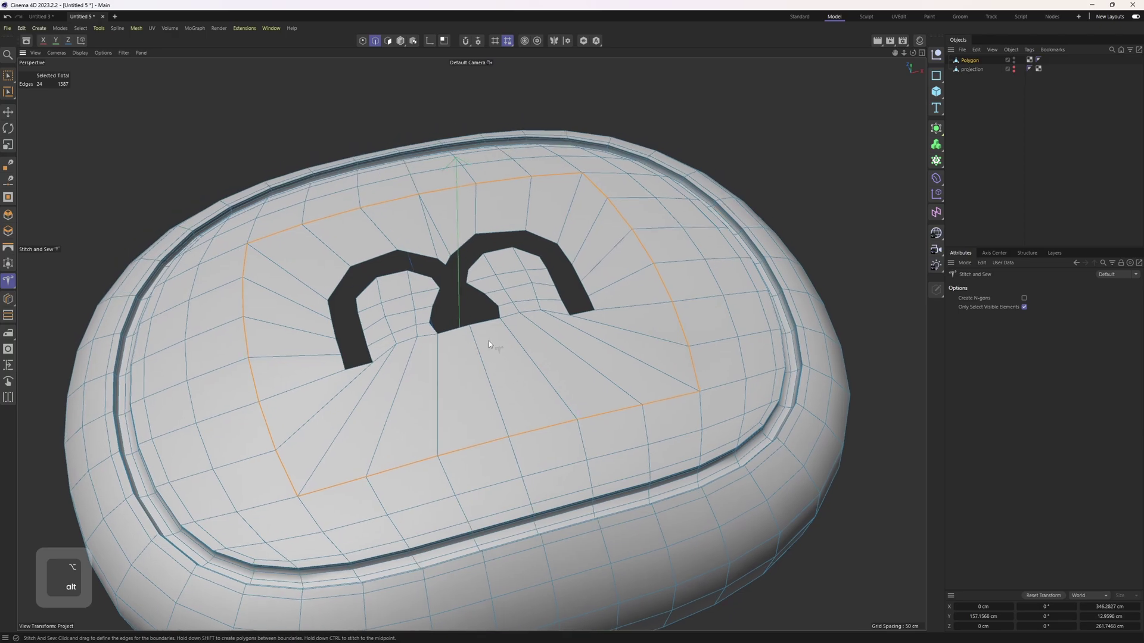
left_click_drag(437, 260, 473, 234, "alt")
key("k")
key("l")
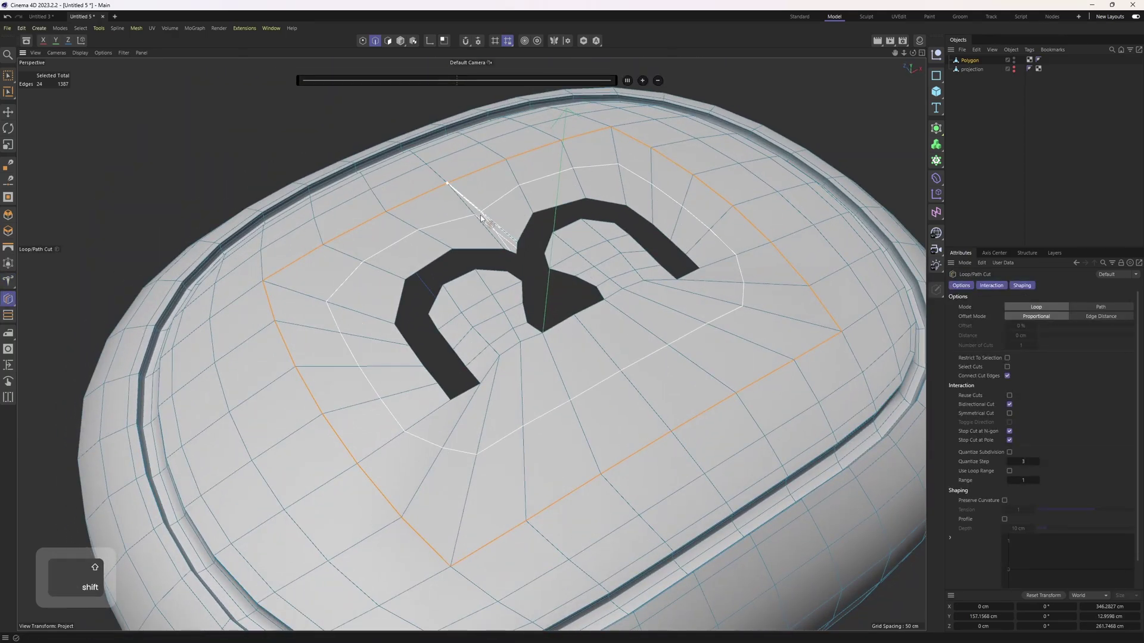
scroll(494, 226, "up", 2)
key("1")
key("m")
key("e")
left_click_drag(494, 234, 522, 290, "alt")
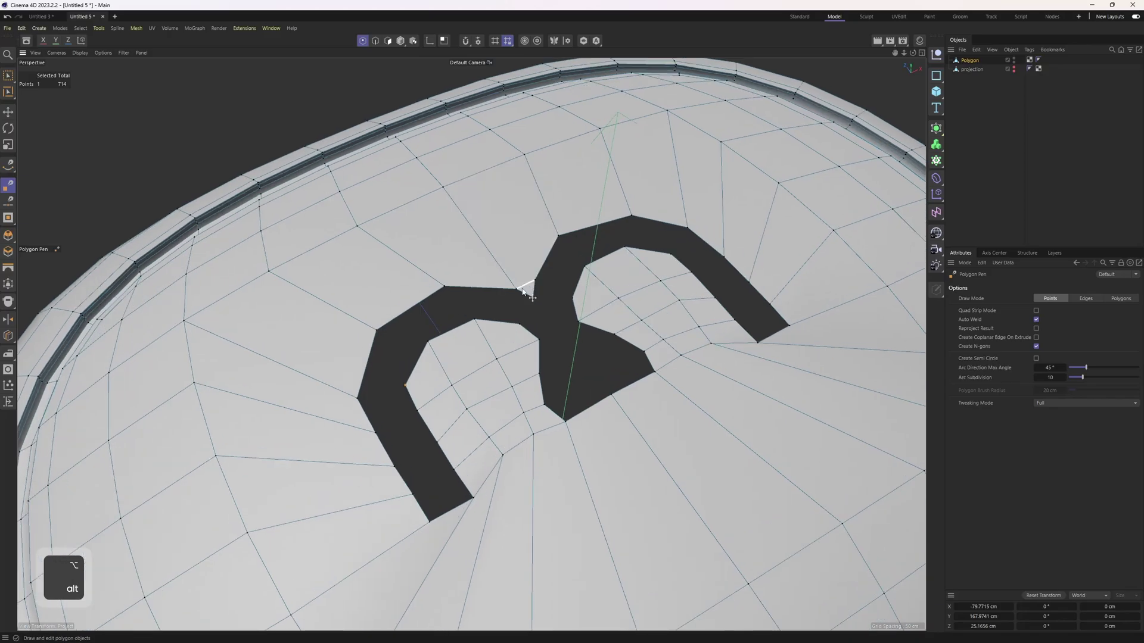
left_click_drag(510, 243, 477, 186, "alt")
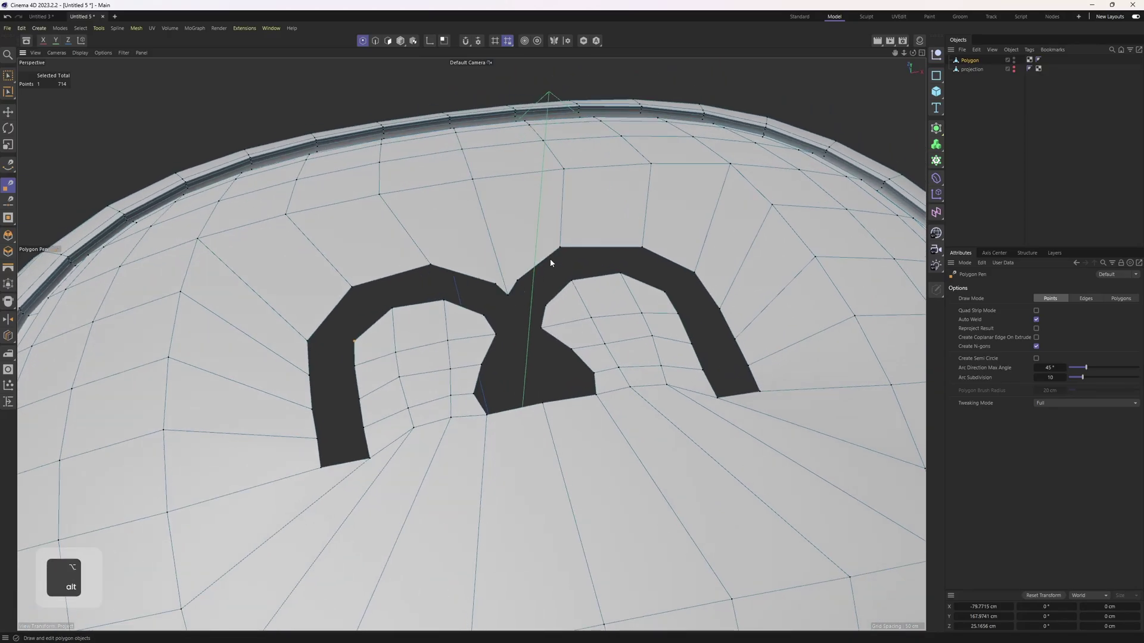
- Insert 2 evenly spaced loop cuts through the bridging polygons around the number, with Stop Cut at N-gons disabled
left_click_drag(550, 262, 507, 266, "alt")
key("k")
key("l")
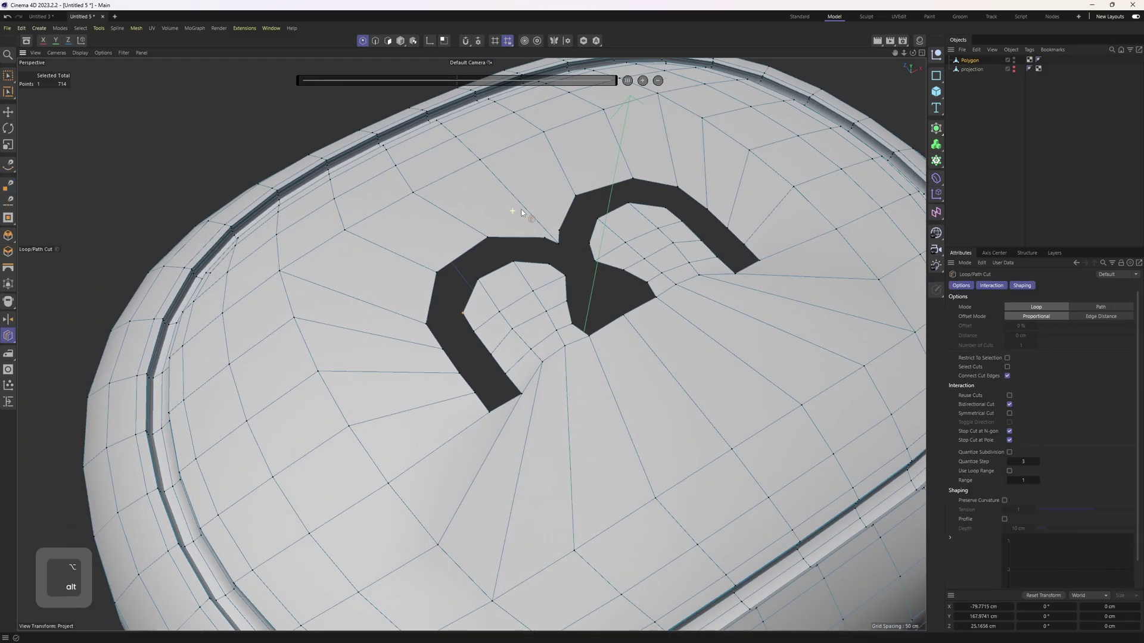
left_click_drag(521, 212, 520, 206, "alt")
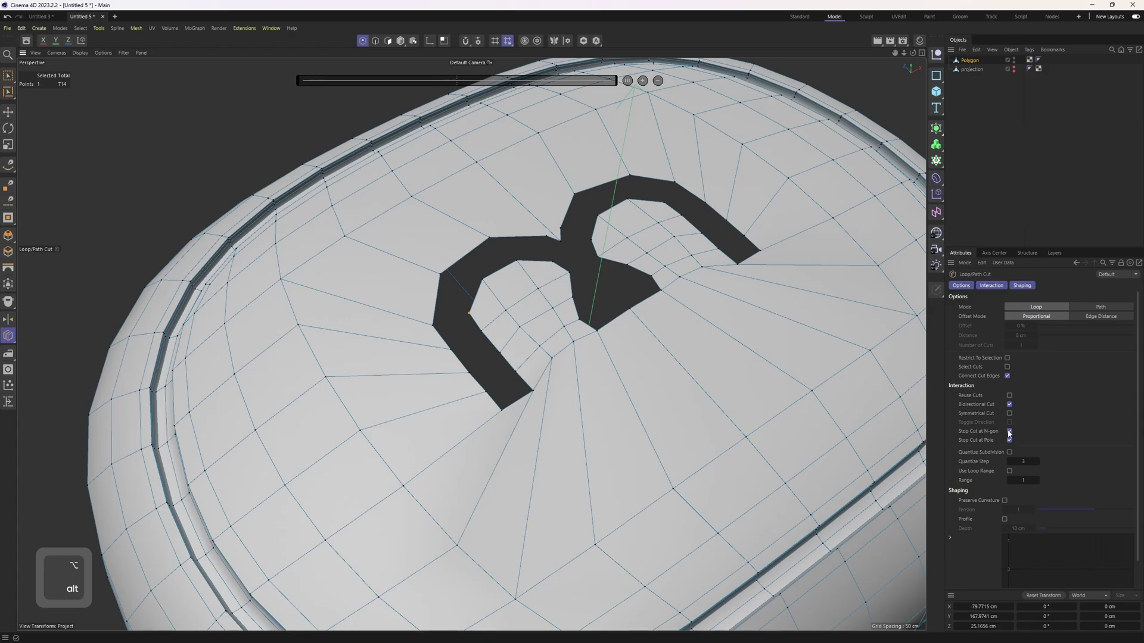
left_click(540, 215)
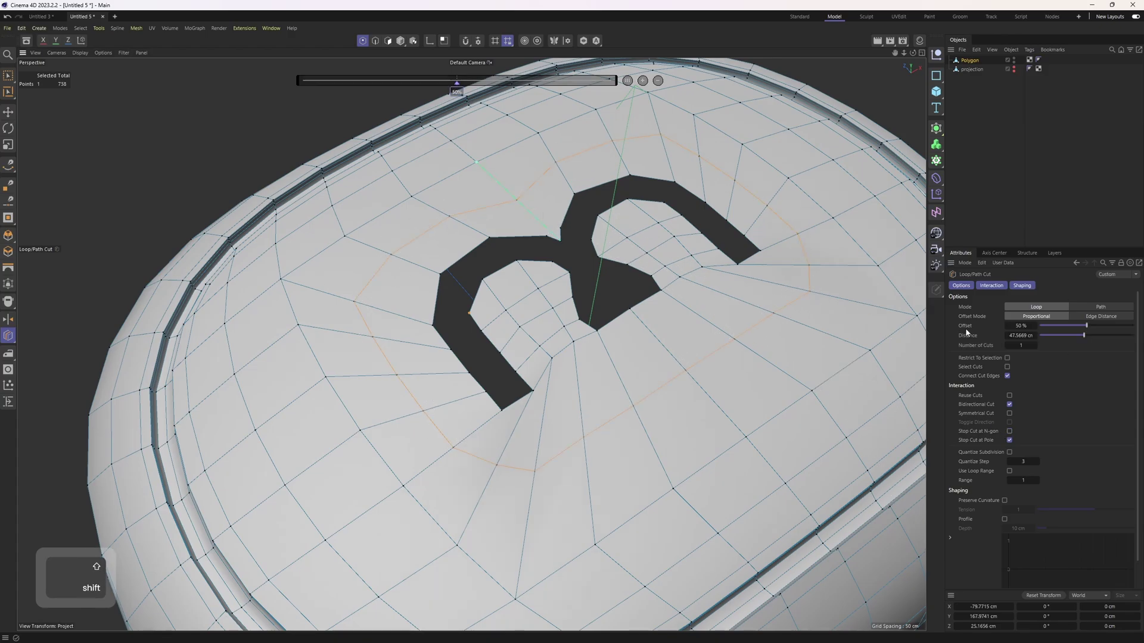
left_click(1035, 346)
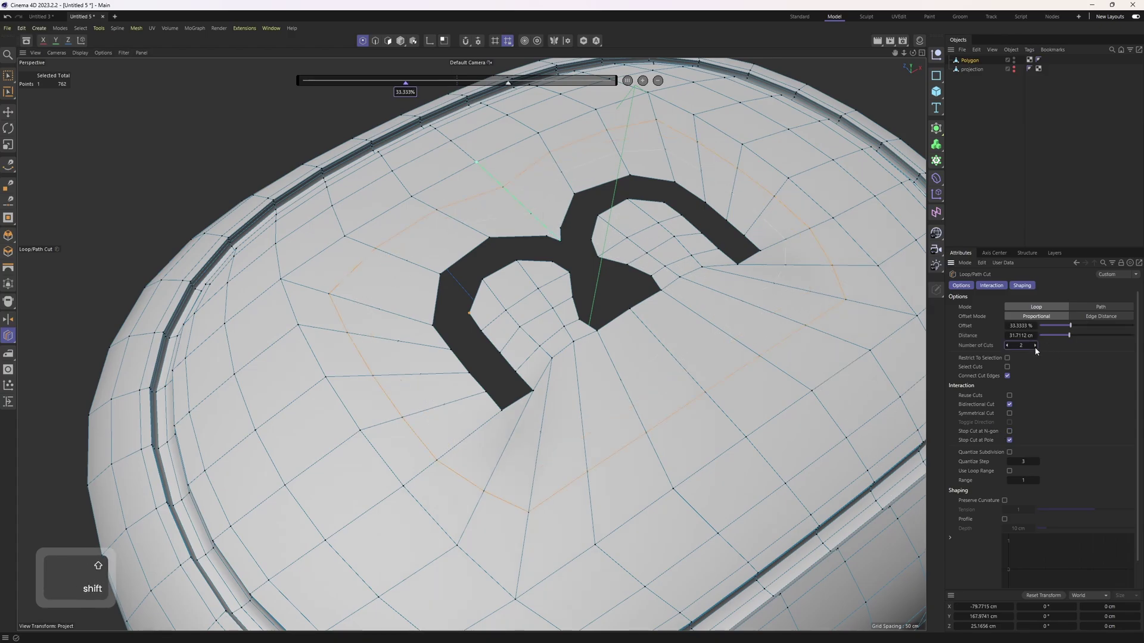
key("3")
scroll(679, 333, "down", 3)
key("e")
- Select the edge loop where the domed top meets the inner side of the groove
left_click(686, 351)
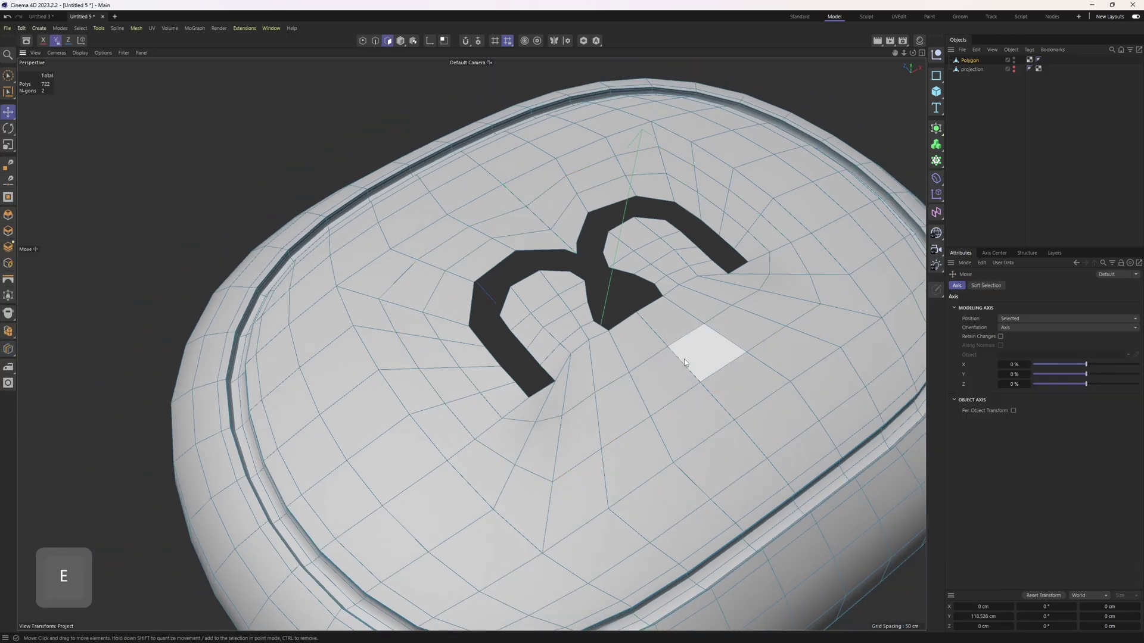
left_click_drag(686, 351, 598, 333, "alt")
left_click_drag(620, 374, 586, 329, "alt")
scroll(623, 341, "up", 2)
key("2")
scroll(595, 338, "up", 2)
scroll(405, 437, "up", 3)
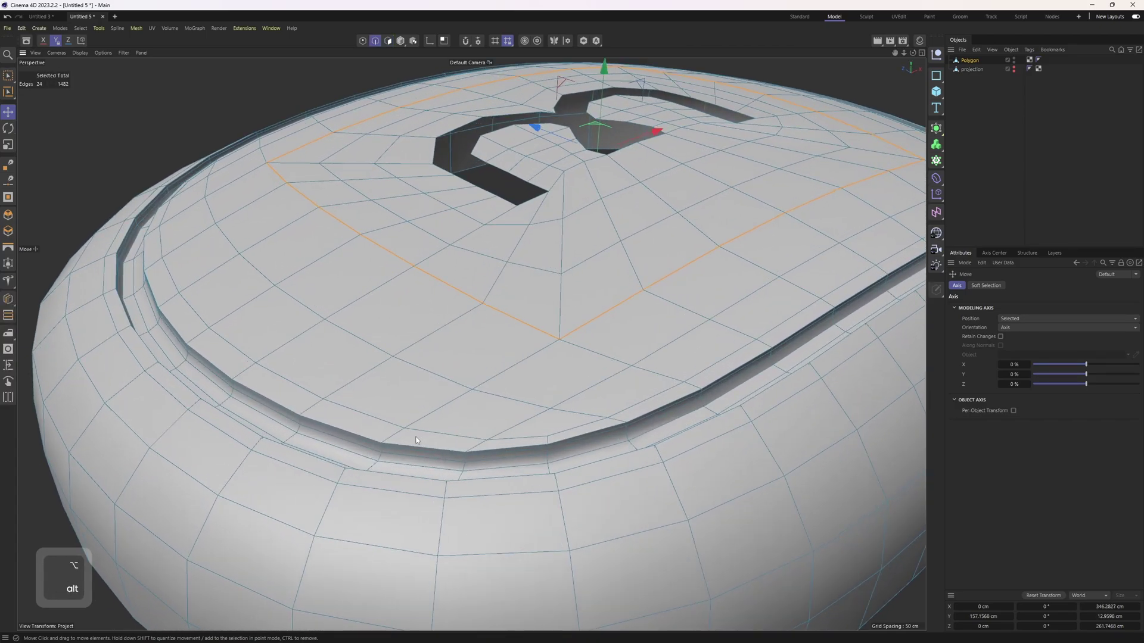
double_click(340, 432)
scroll(358, 407, "down", 3)
left_click_drag(358, 407, 346, 371, "alt")
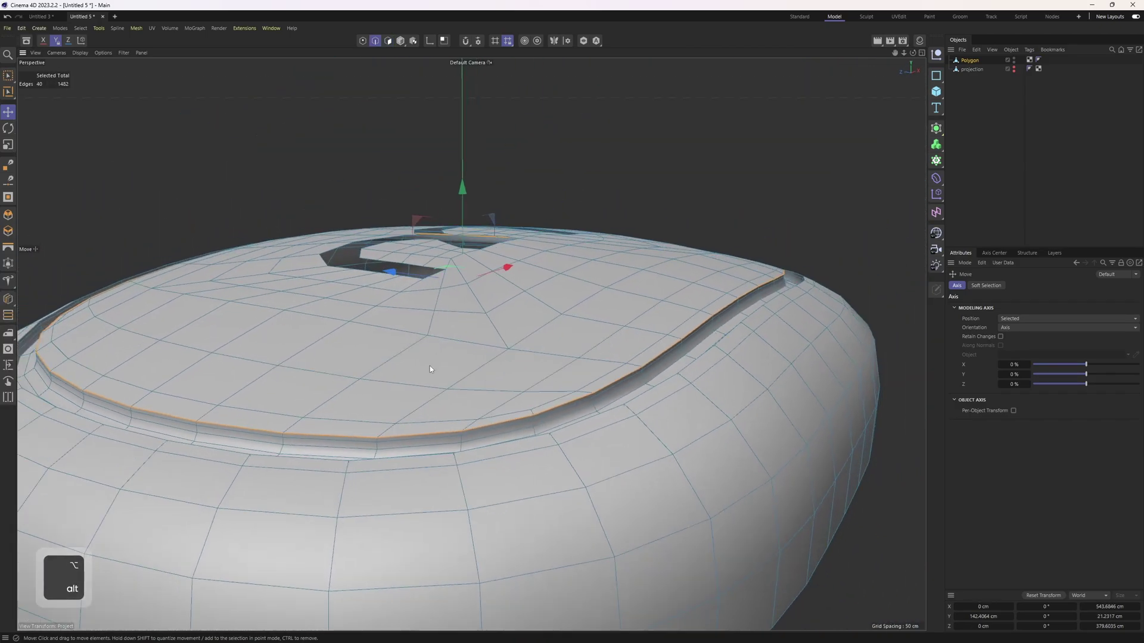
- Fill-select the domed top's polygons inside that edge loop and split them into a separate object
key("u")
key("f")
left_click(430, 365)
key("u")
key("p")
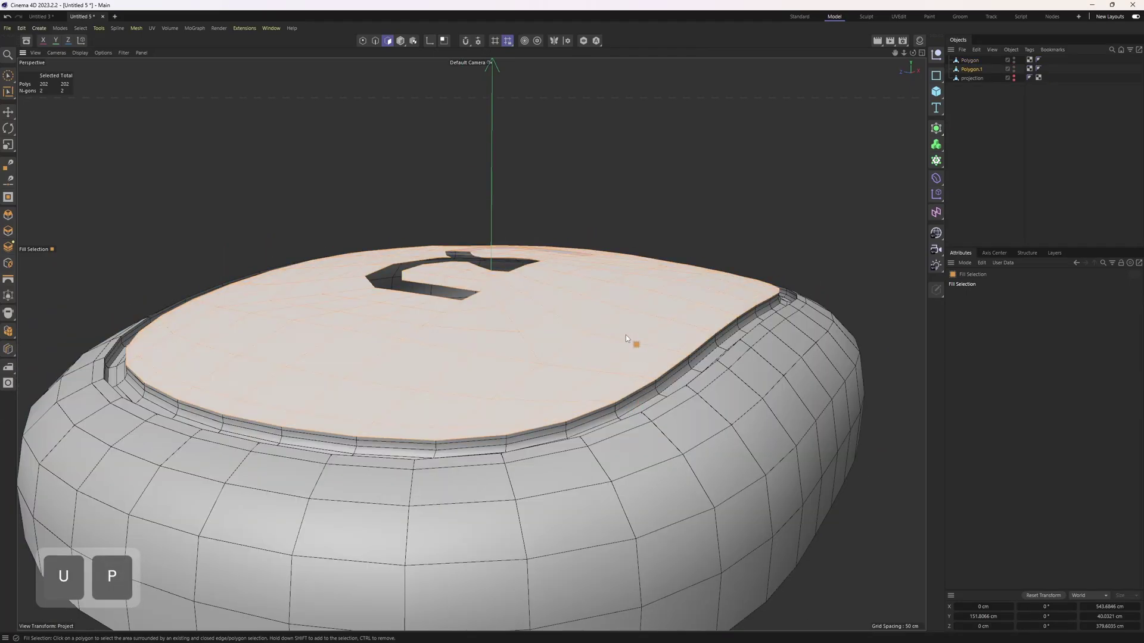
- Delete the selected top polygons from the original body object, and hide that object to isolate the split-off top
left_click_drag(625, 335, 992, 134, "alt")
left_click(969, 61)
key("Delete")
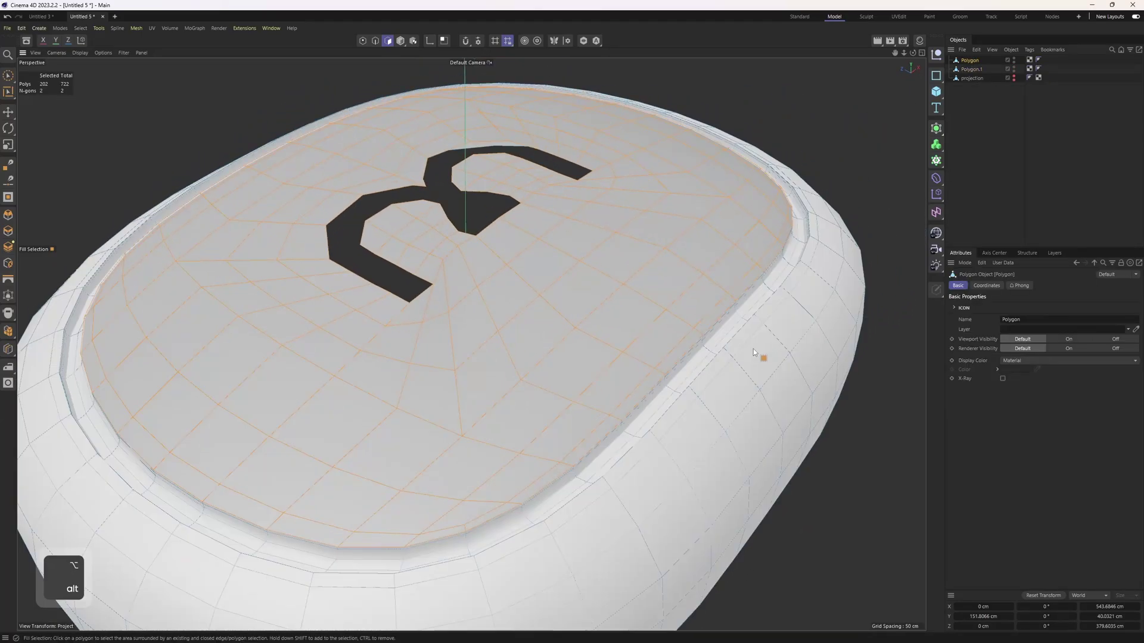
left_click(1014, 60, "alt")
left_click(1014, 60, "alt")
left_click(972, 70)
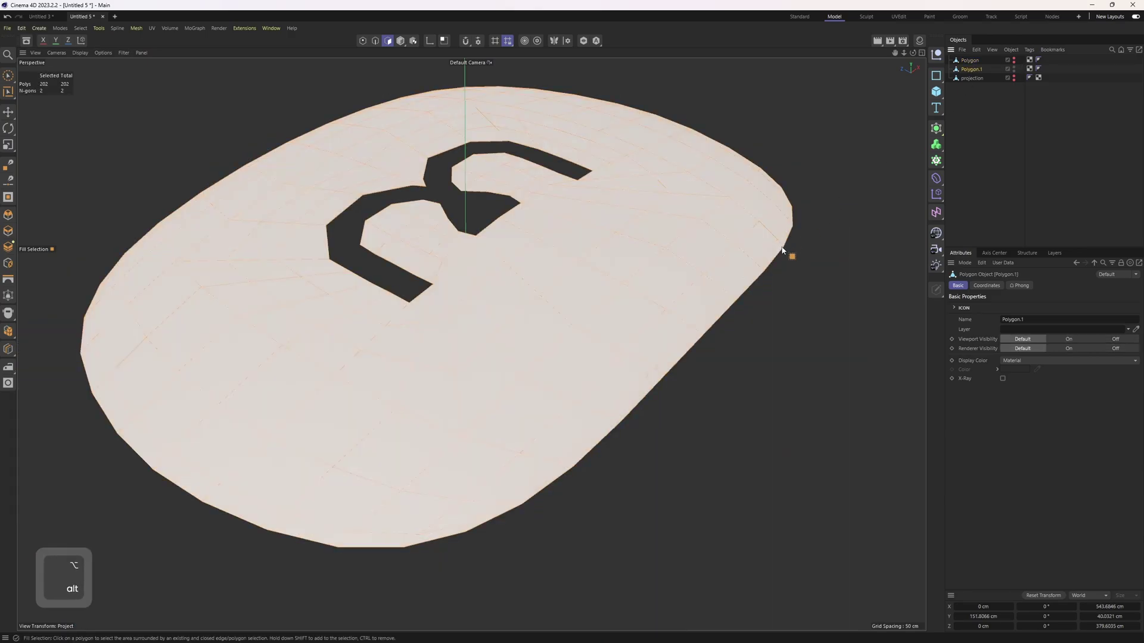
- Add a Shrink Wrap deformer as a child of the split-off top surface
key("4")
key("s")
left_click_drag(701, 319, 617, 306, "alt")
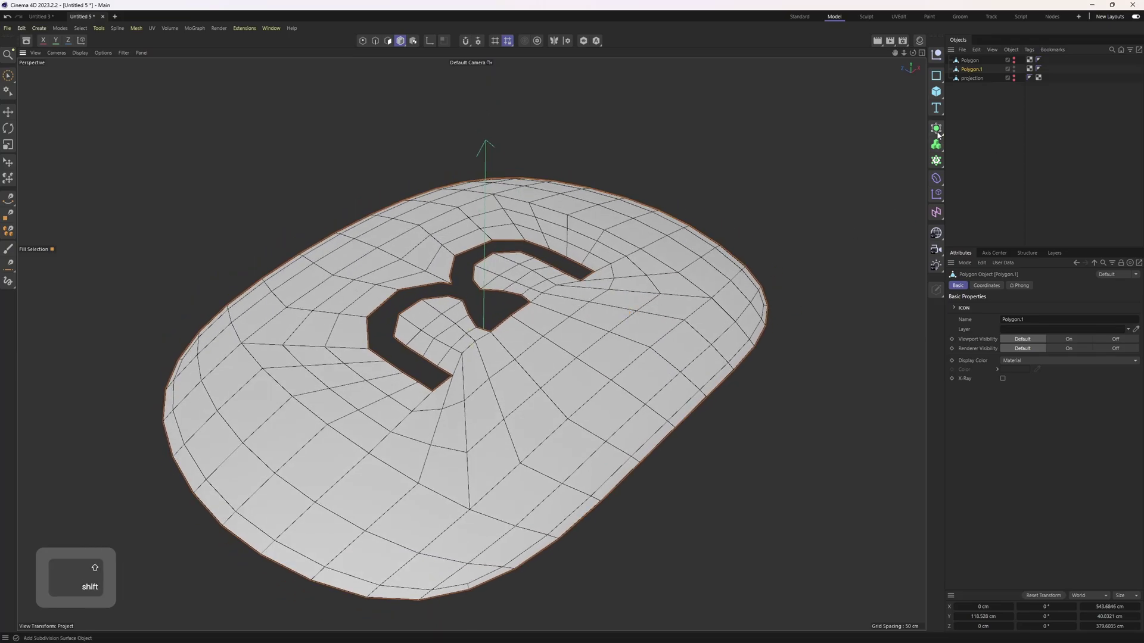
left_click(936, 178, "shift")
left_click(1051, 337, "shift")
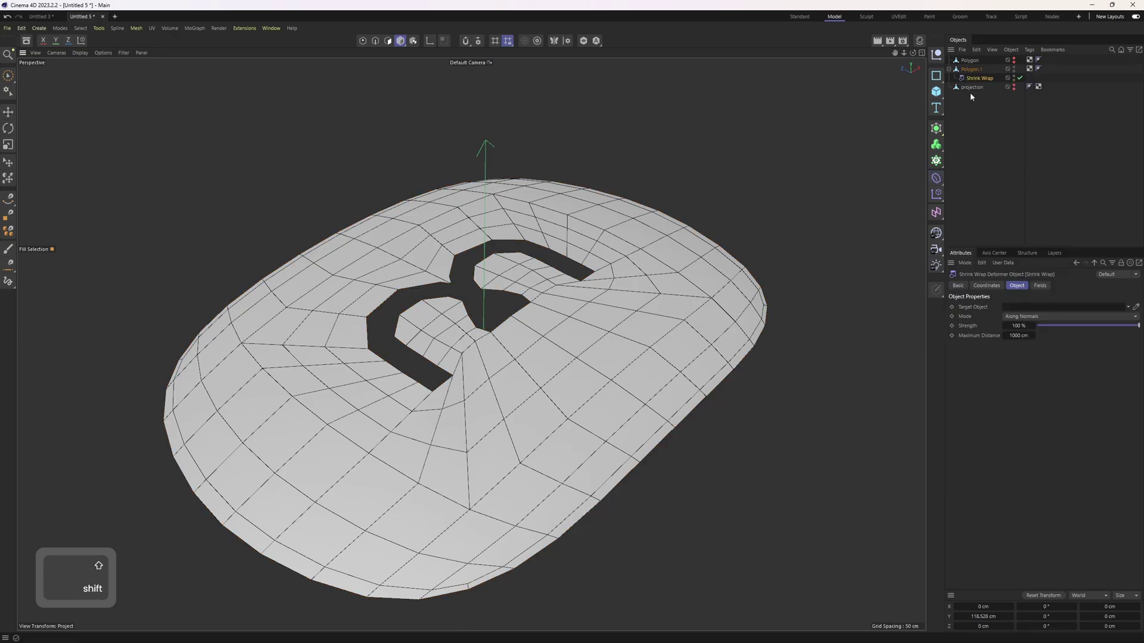
left_click_drag(708, 326, 762, 307, "alt")
left_click(1031, 159)
- Add a Smoothing deformer to the top surface, above the Shrink Wrap deformer
left_click(971, 70)
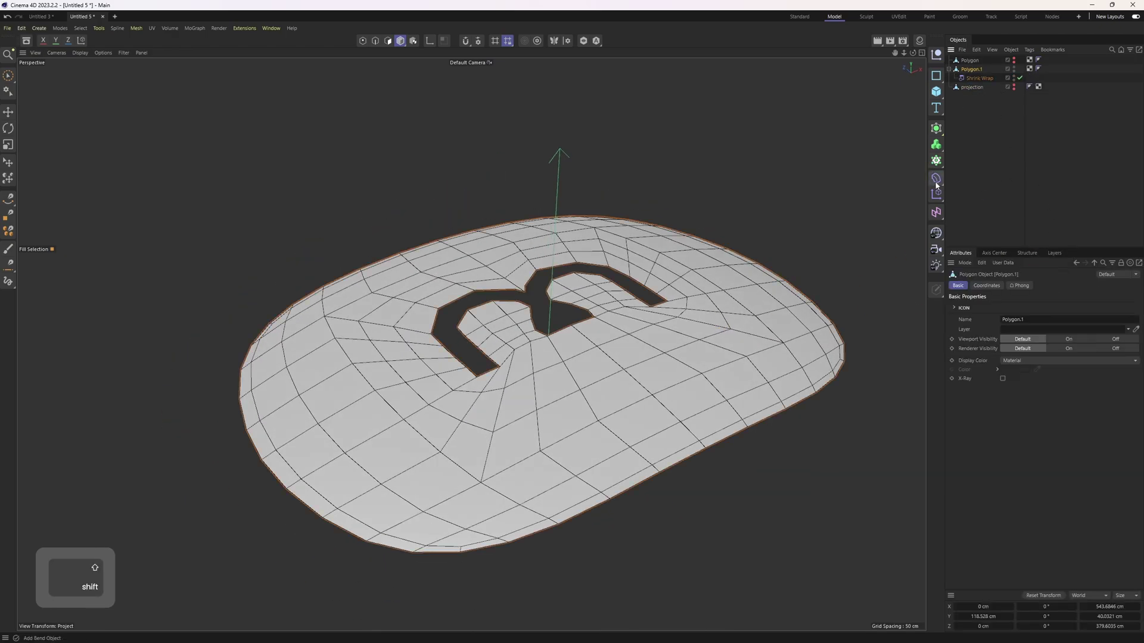
left_click(936, 178, "shift")
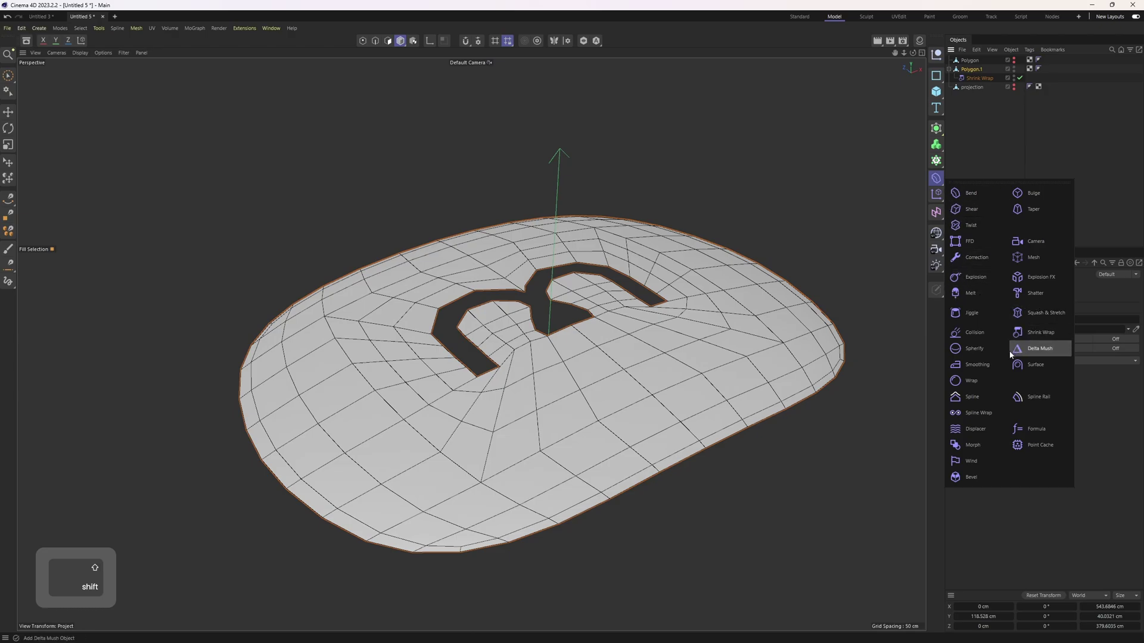
left_click(988, 366, "shift")
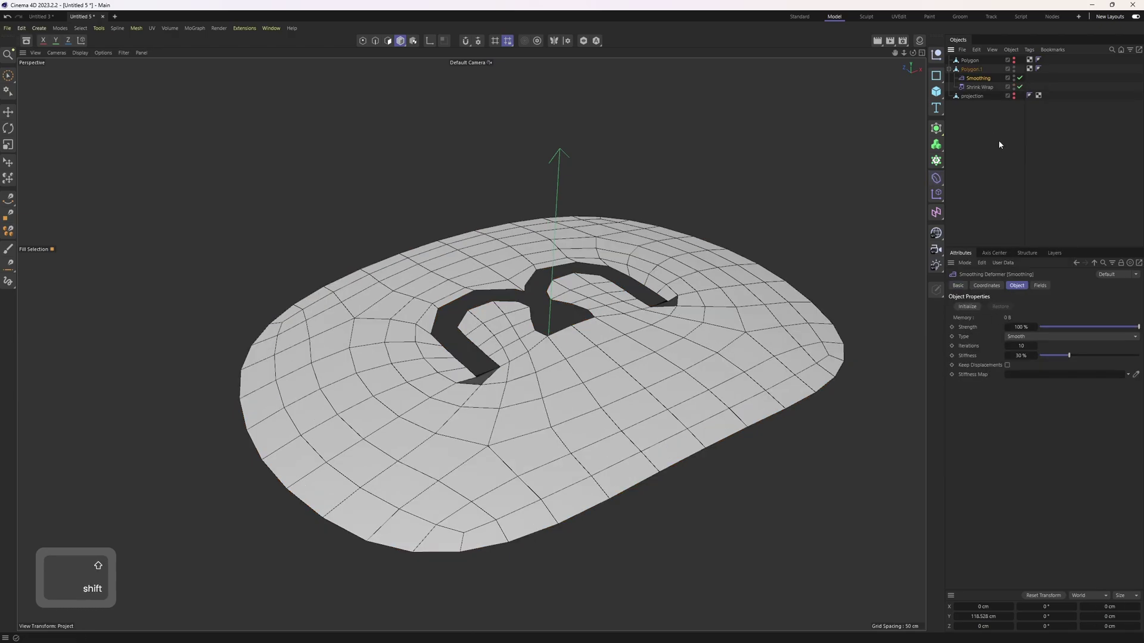
left_click(963, 88)
left_click(977, 78)
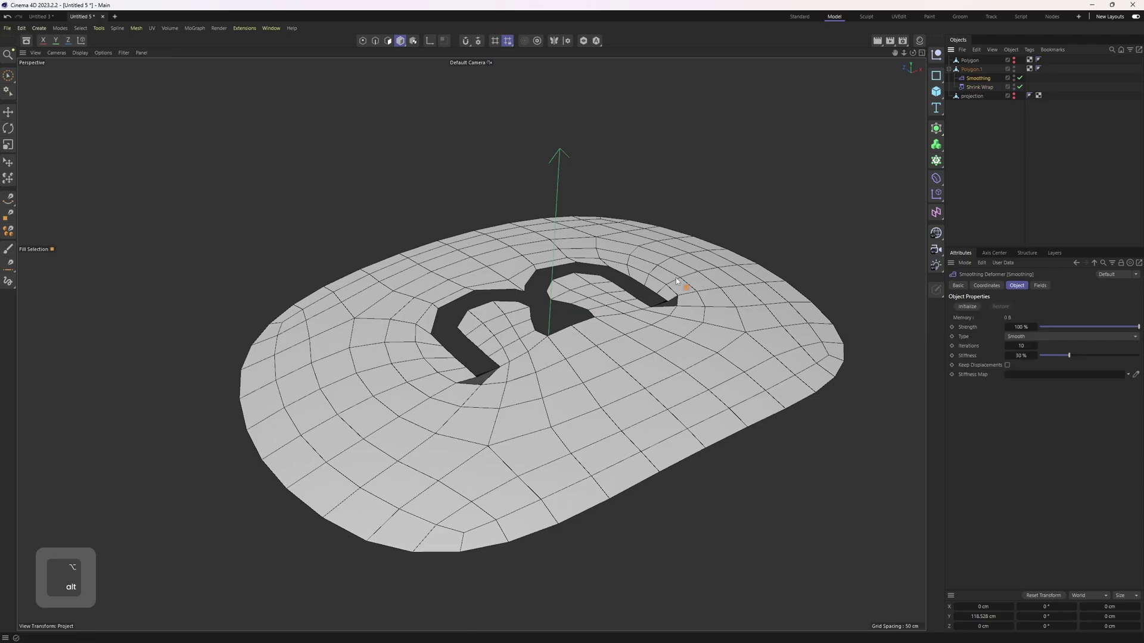
- Toggle the Smoothing deformer off and on to compare the mesh flow around the number
left_click(1020, 78)
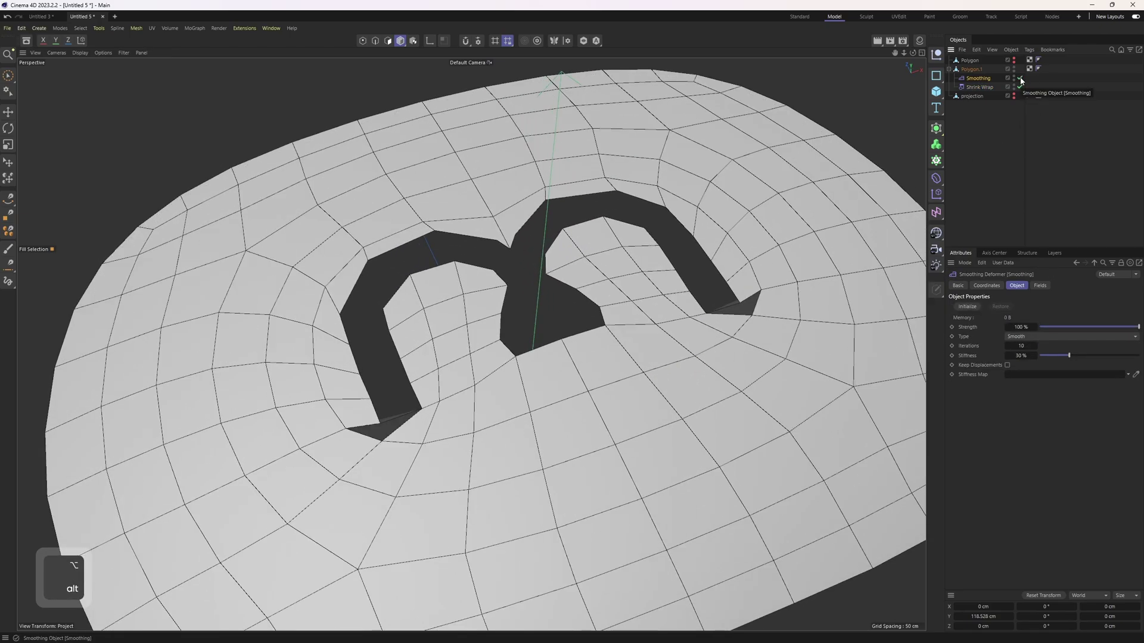
left_click(1020, 79)
left_click(1020, 78)
left_click(1020, 78)
left_click(1021, 79)
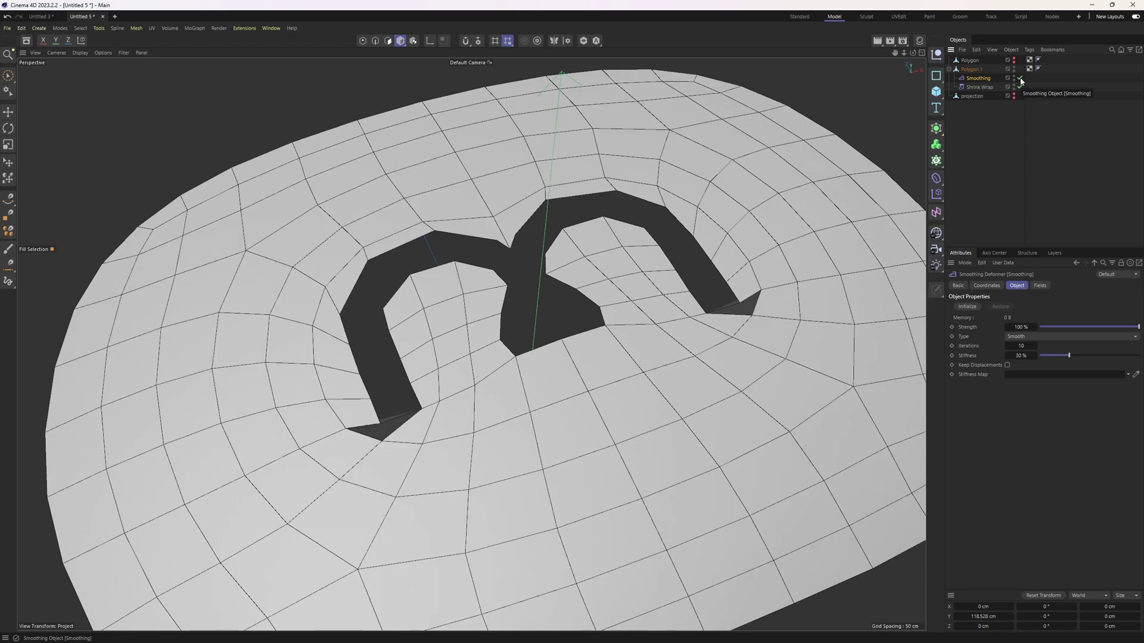
- Examine the smoothed topology around the number from several angles, especially the ends of its strokes
middle_click_drag(725, 236, 662, 284, "alt")
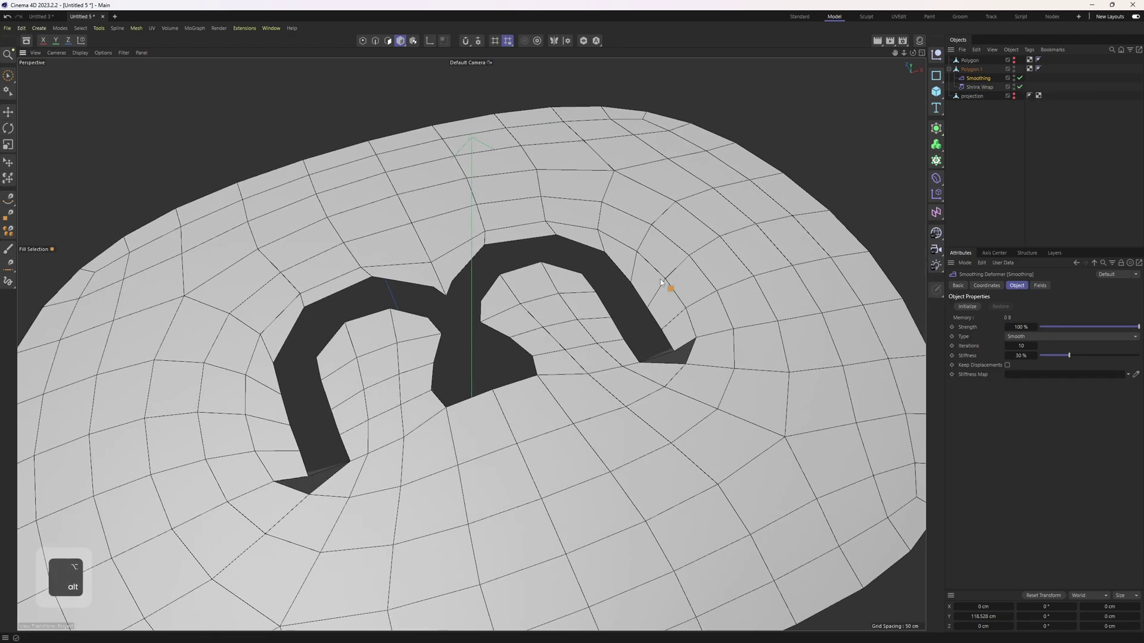
right_click_drag(662, 284, 662, 268, "alt")
left_click_drag(663, 268, 628, 266, "alt")
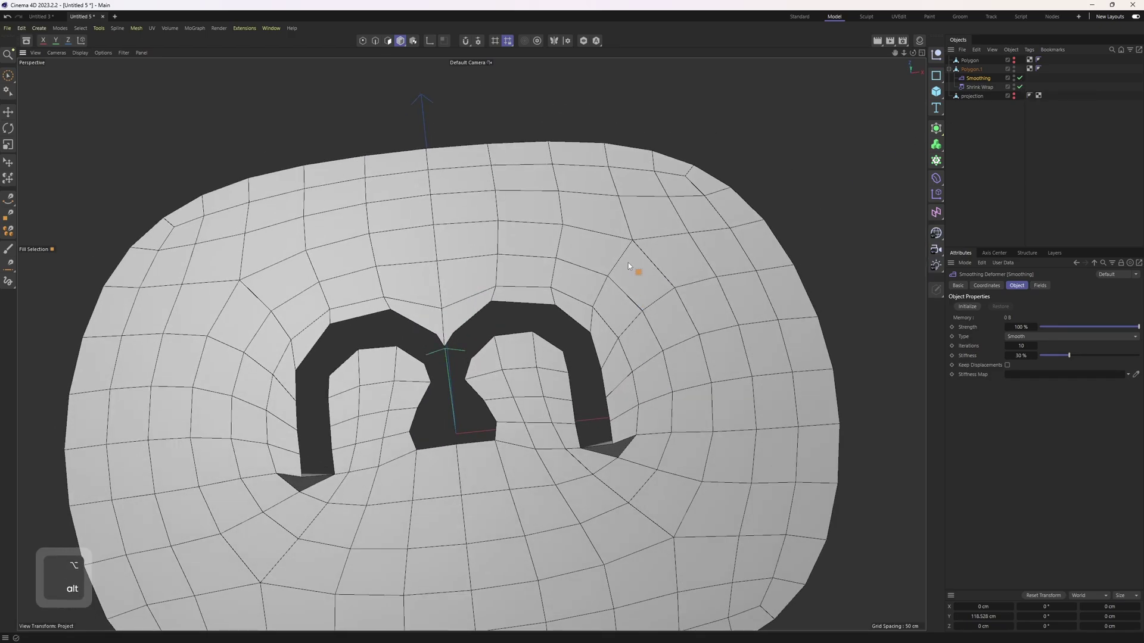
middle_click_drag(663, 368, 701, 282, "alt")
left_click_drag(620, 274, 660, 238, "alt")
right_click_drag(387, 394, 426, 392, "alt")
middle_click_drag(427, 392, 472, 338, "alt")
right_click_drag(473, 338, 478, 322, "alt")
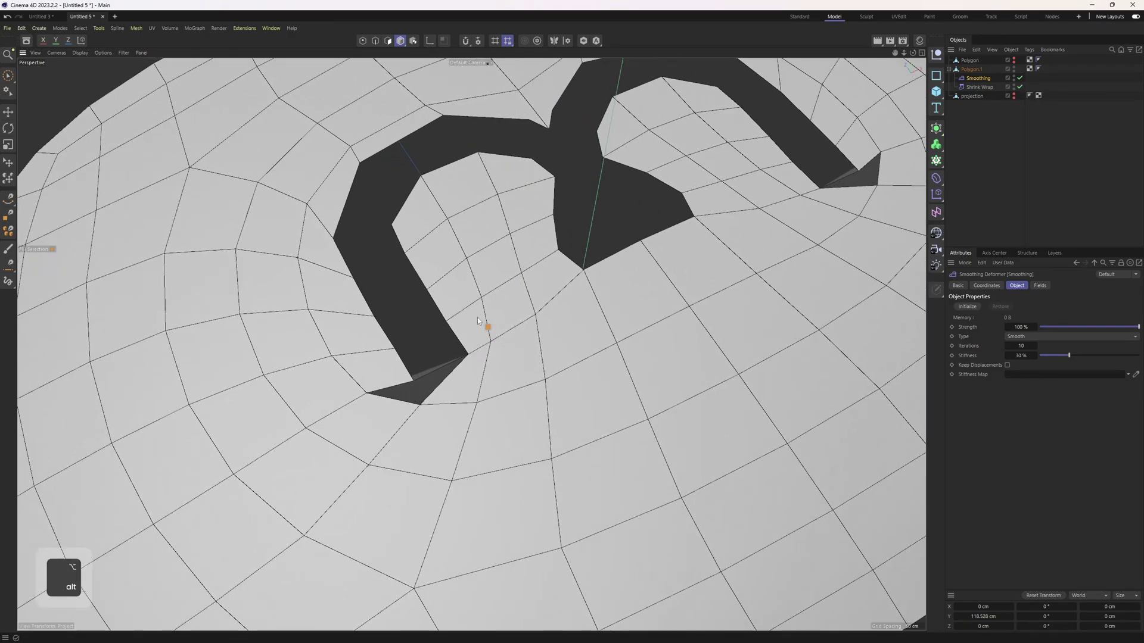
middle_click_drag(477, 322, 490, 387, "alt")
left_click_drag(491, 387, 454, 392, "alt")
right_click_drag(454, 392, 482, 375, "alt")
middle_click_drag(481, 375, 523, 313, "alt")
left_click_drag(523, 313, 455, 481, "alt")
middle_click_drag(466, 484, 474, 395, "alt")
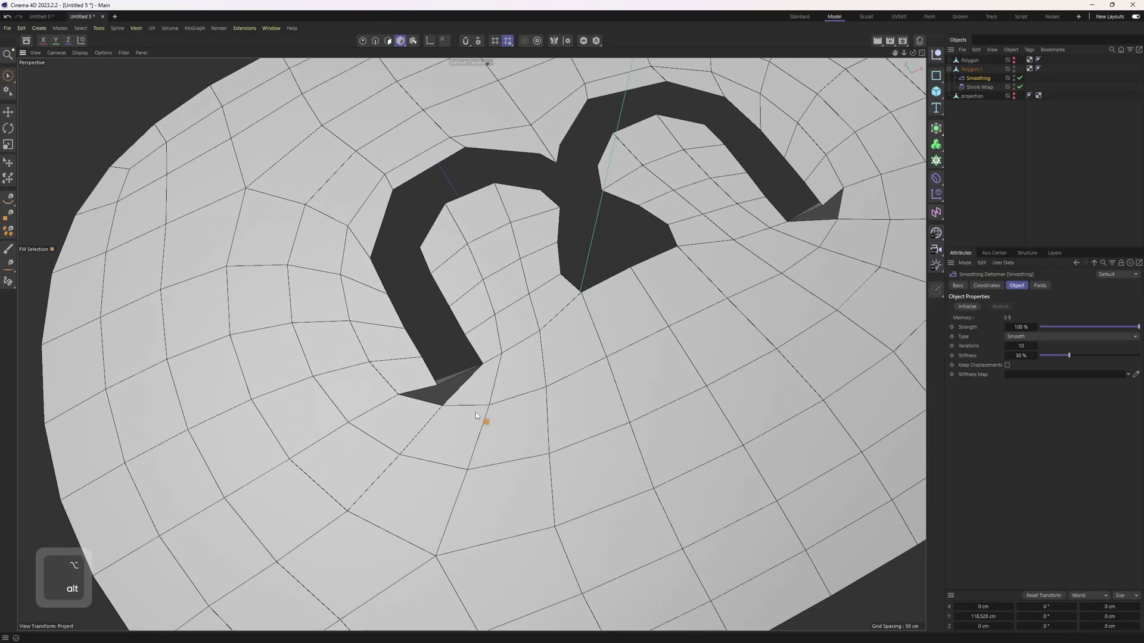
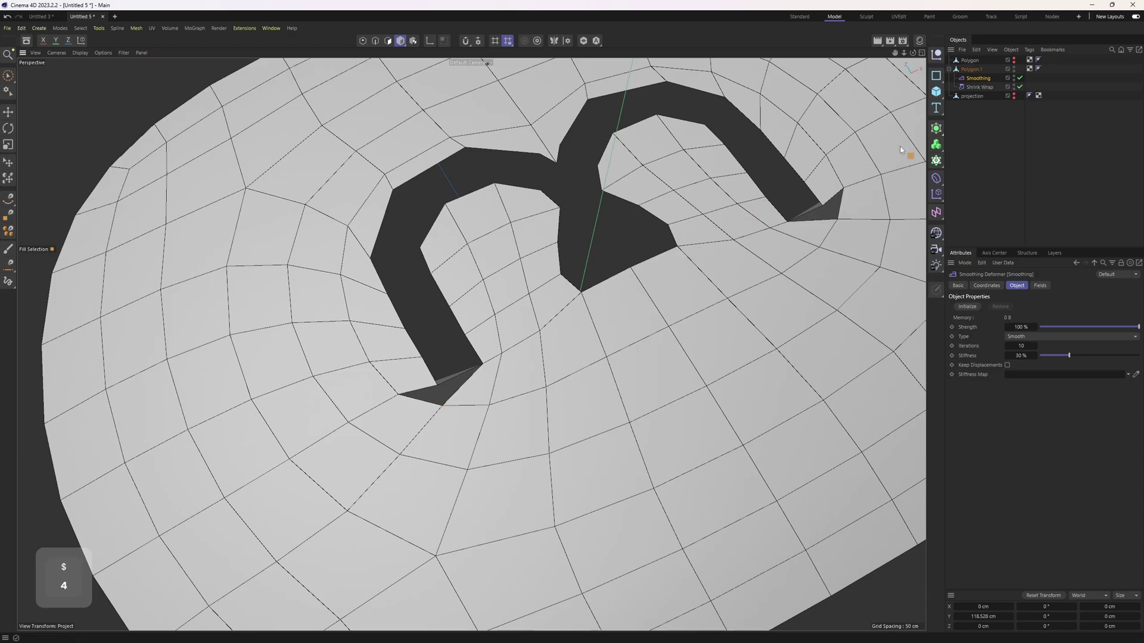
- Collapse the top surface and its Smoothing and Shrink Wrap deformers into one editable mesh with Connect Objects + Delete
right_click(975, 69)
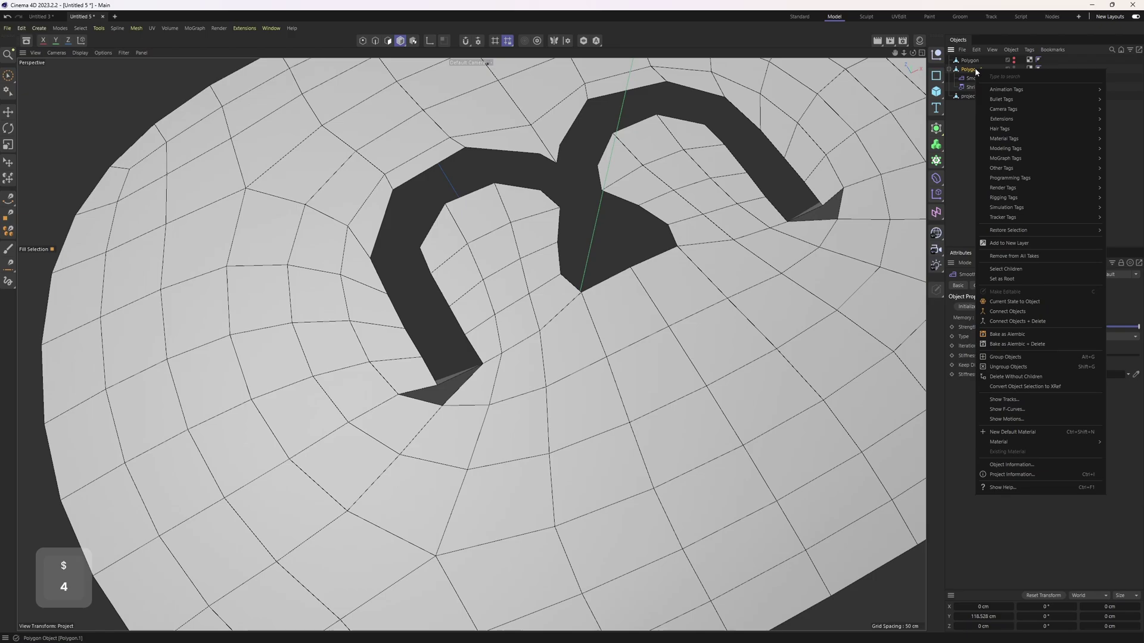
left_click(1016, 321)
left_click_drag(571, 363, 555, 350, "alt")
- Slide the overlapping corner points at both stroke ends of the number so that the ends of its hole are squared off
right_click(553, 301)
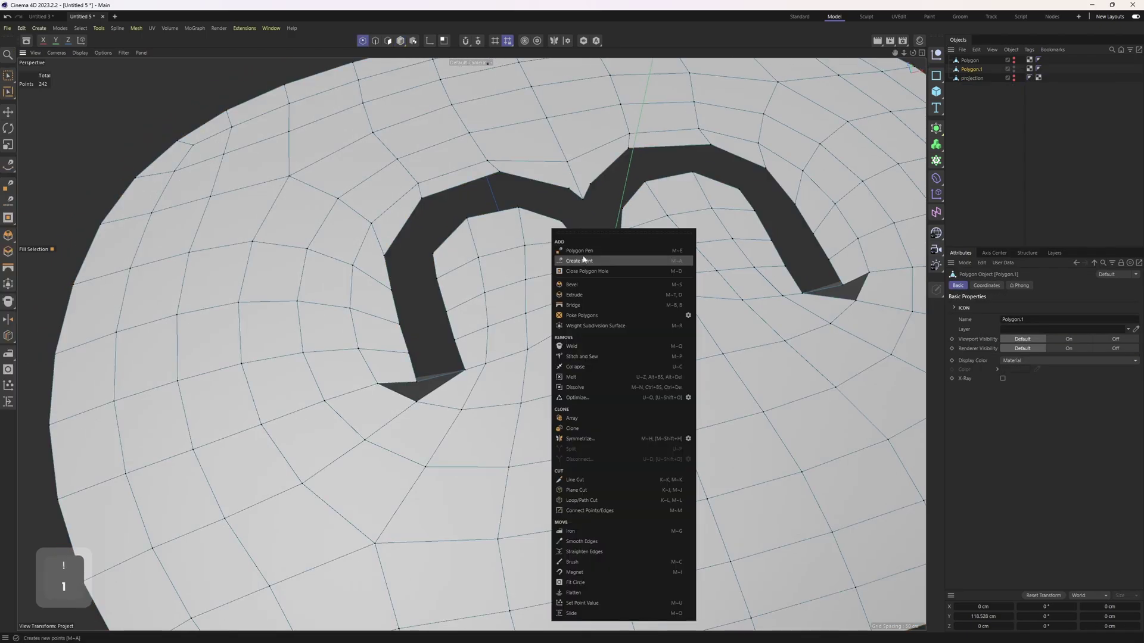
left_click(572, 261)
scroll(435, 390, "up", 2)
mouse_move(435, 390)
left_mouse_down("alt")
mouse_move(439, 357)
mouse_move(438, 389)
left_mouse_up("alt")
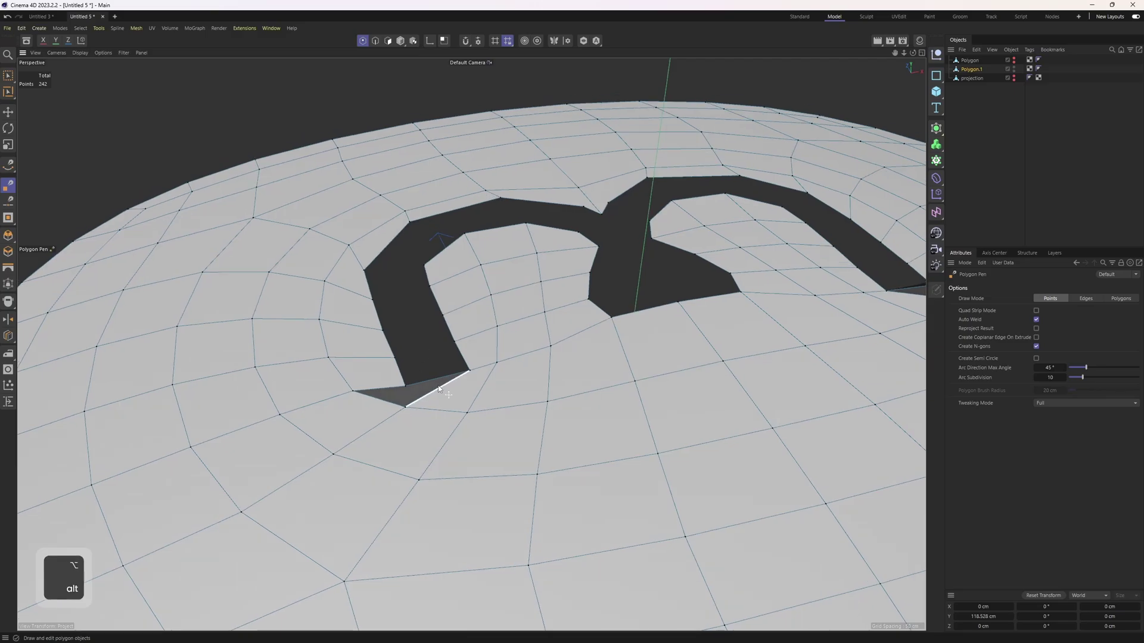
key("o")
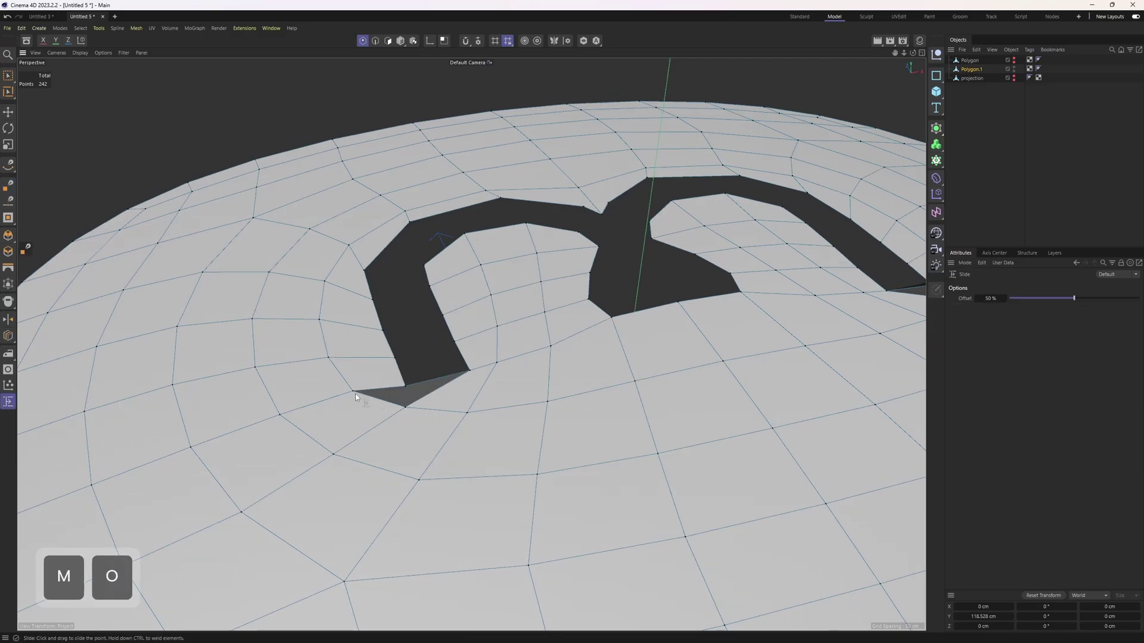
left_click_drag(380, 405, 449, 438, "alt")
left_click_drag(250, 437, 726, 336, "alt")
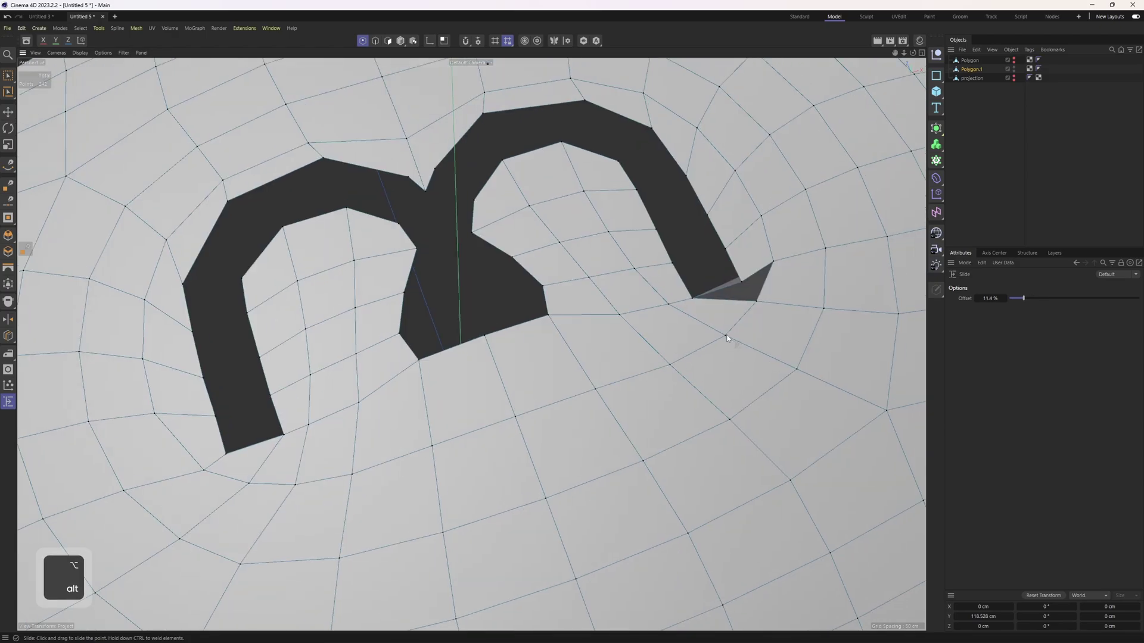
left_click_drag(822, 314, 803, 360)
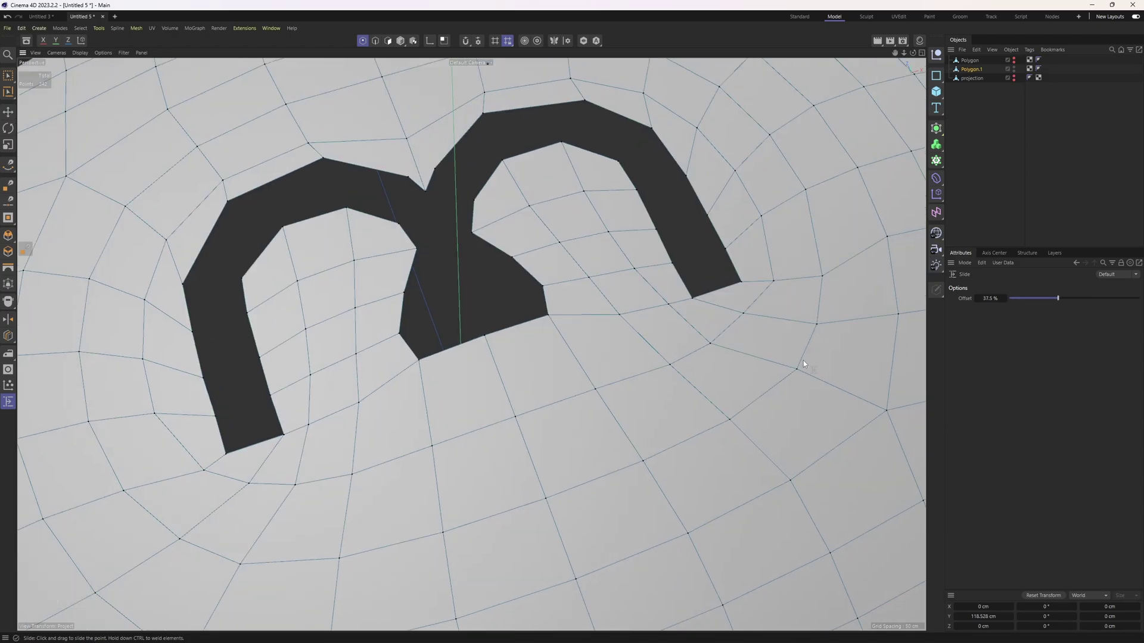
- Cut edges with the Polygon Pen from the point above the notch between the arcs to the hole corners on either side
scroll(430, 413, "down", 3)
left_click_drag(430, 413, 523, 250, "alt")
scroll(485, 235, "up", 5)
key("m")
key("e")
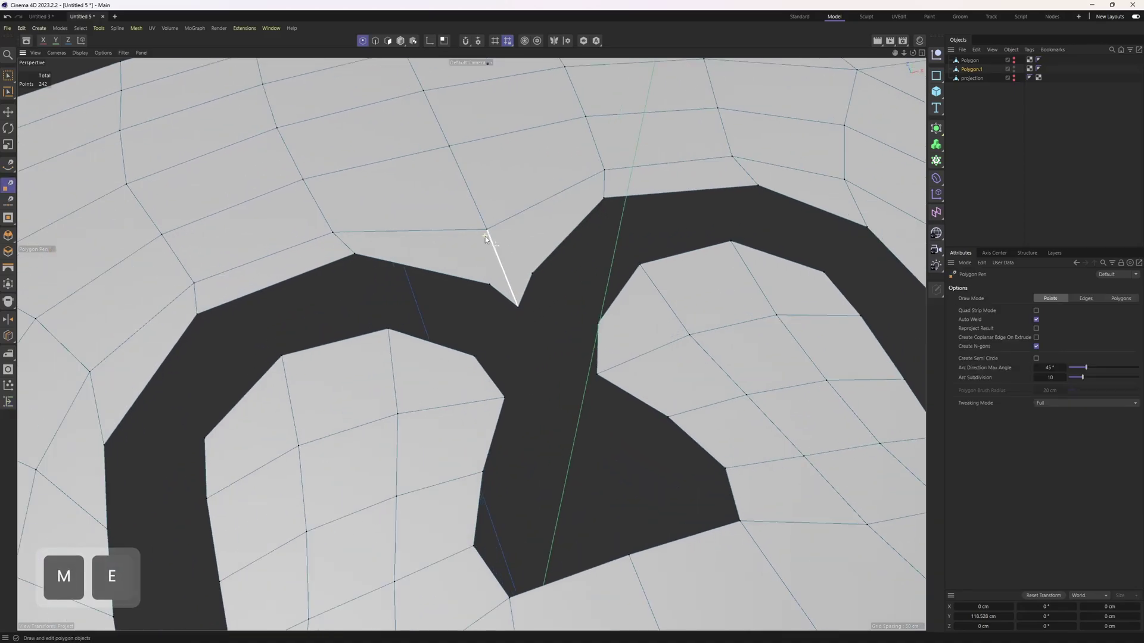
left_click(490, 284)
key("m")
key("o")
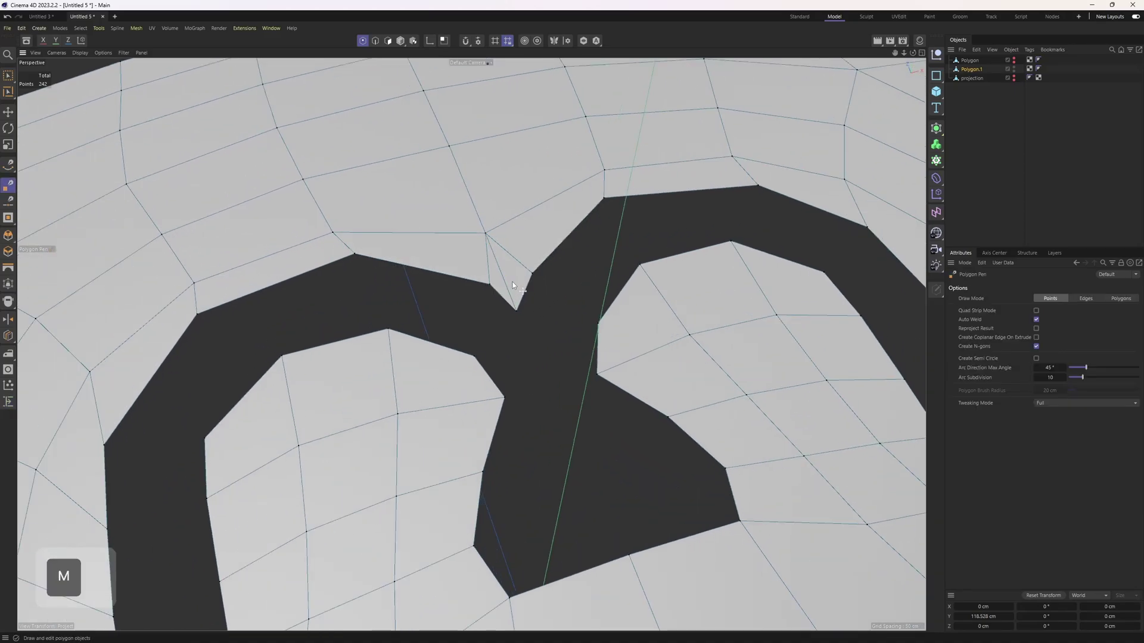
key("r")
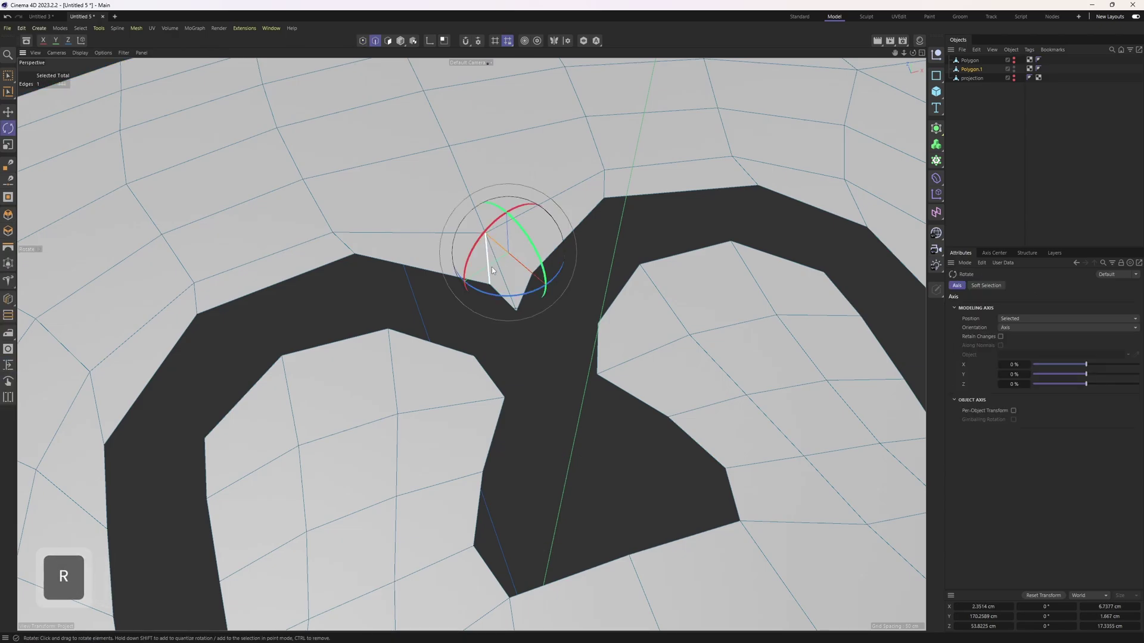
scroll(514, 282, "up", 3)
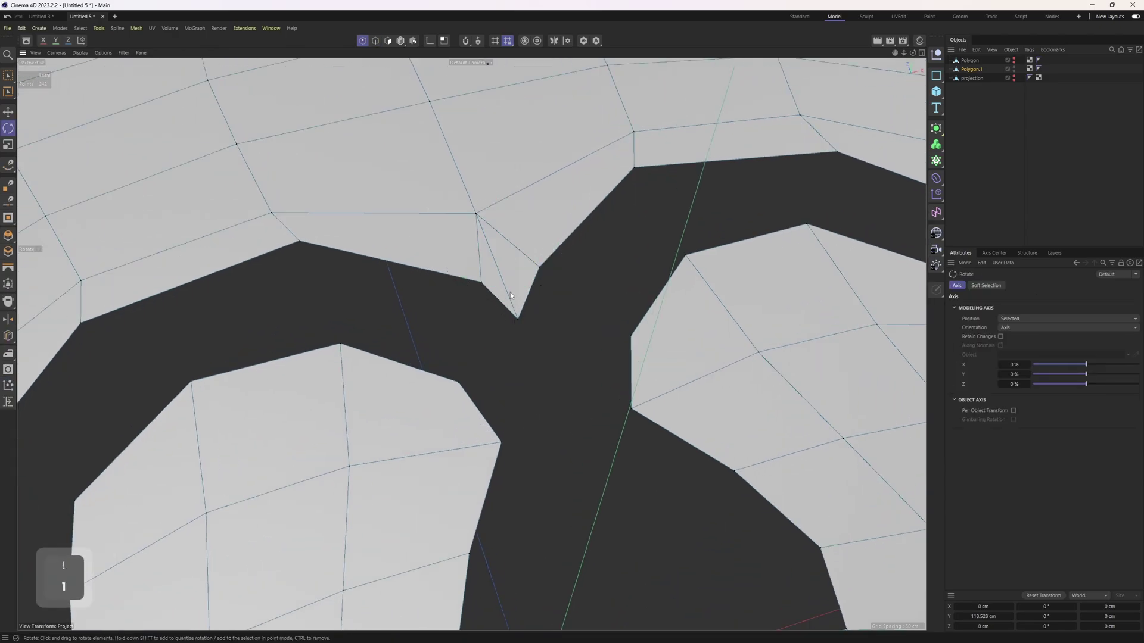
- Remove the edge running from the point above the notch to the notch's tip
key("m")
key("e")
left_click(503, 282, "ctrl")
key("m")
key("o")
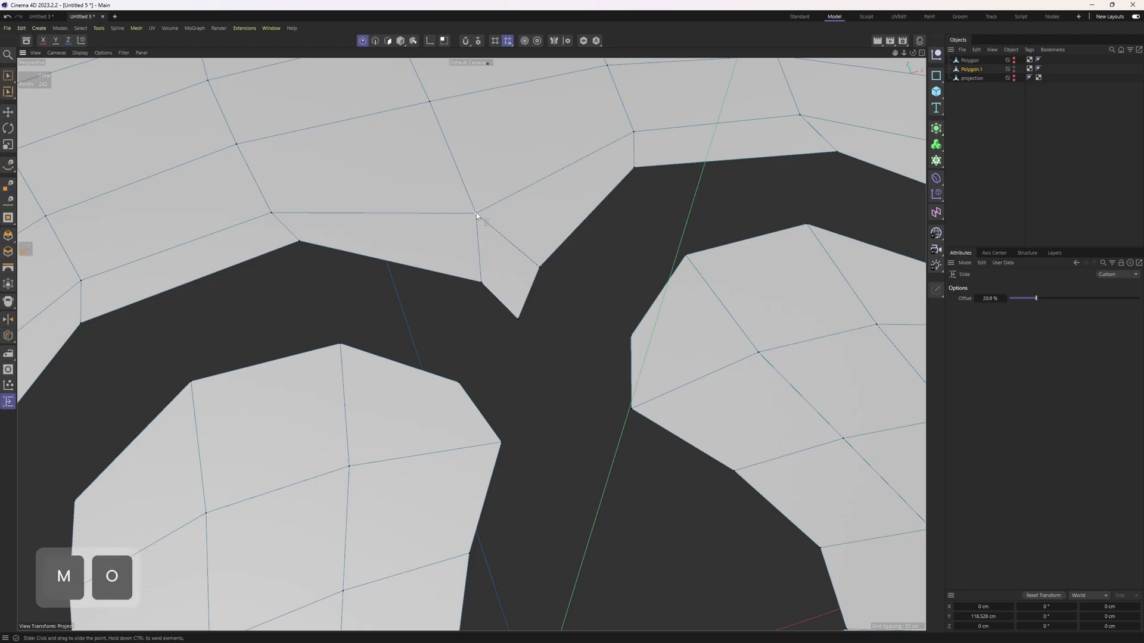
- Make the hidden body visible again together with the top surface
scroll(494, 249, "down", 1)
left_click_drag(501, 363, 503, 308, "alt")
scroll(502, 307, "down", 5)
key("2")
key("r")
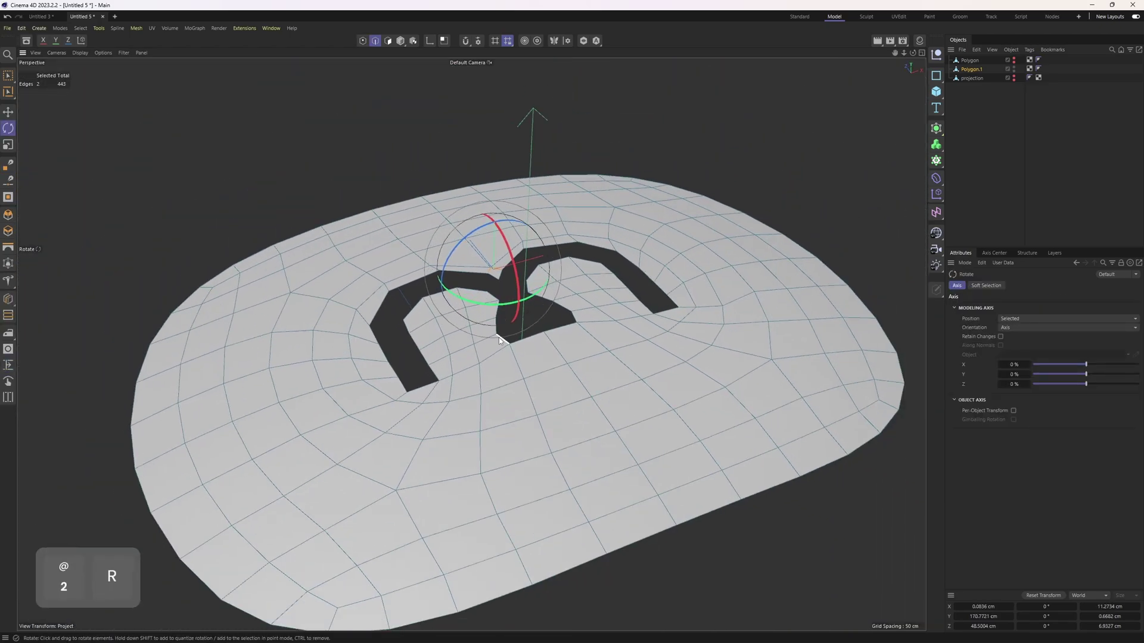
key("3")
scroll(484, 316, "up", 2)
left_click(1014, 62, "alt")
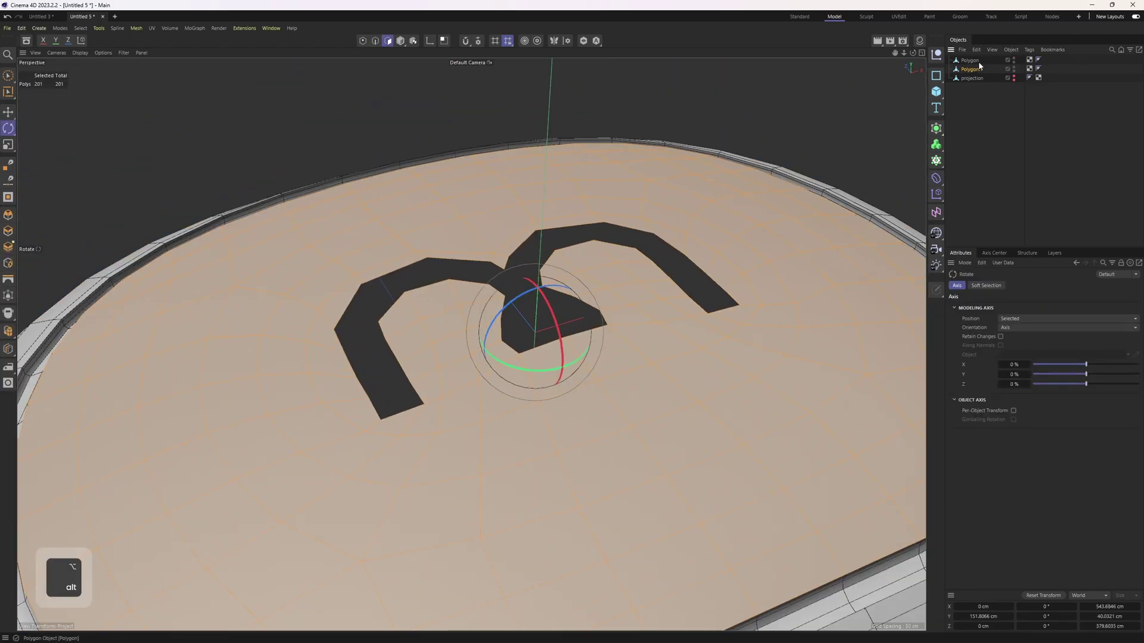
- Merge the body and the top surface into one mesh with Connect Objects + Delete
left_click(973, 62)
scroll(672, 267, "down", 4)
left_click_drag(381, 442, 637, 194, "alt")
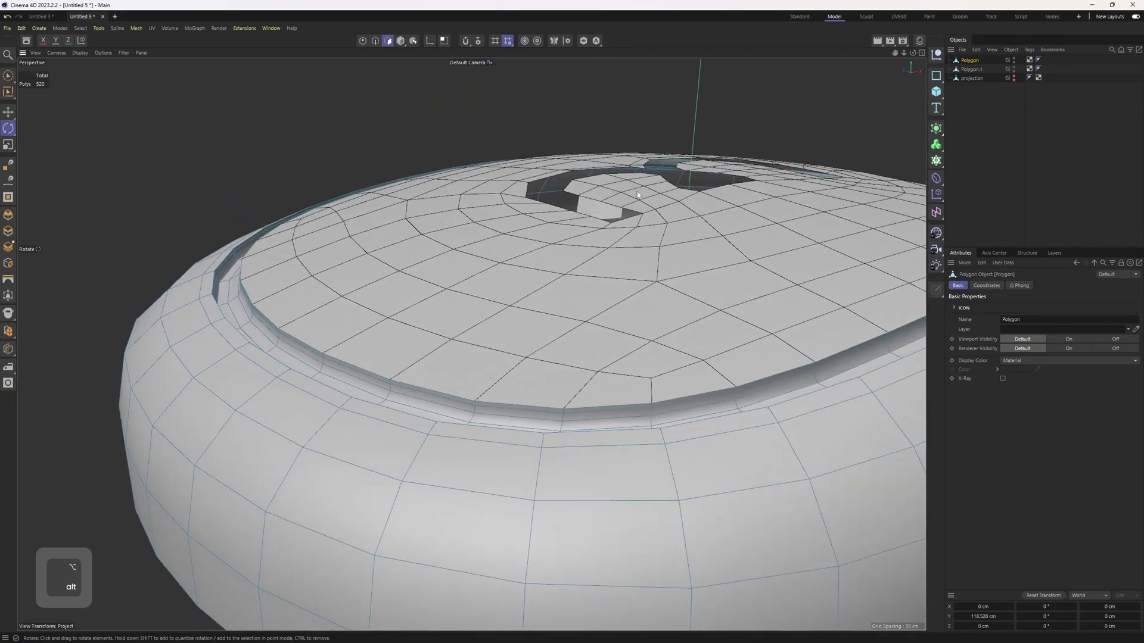
right_click(970, 70, "ctrl")
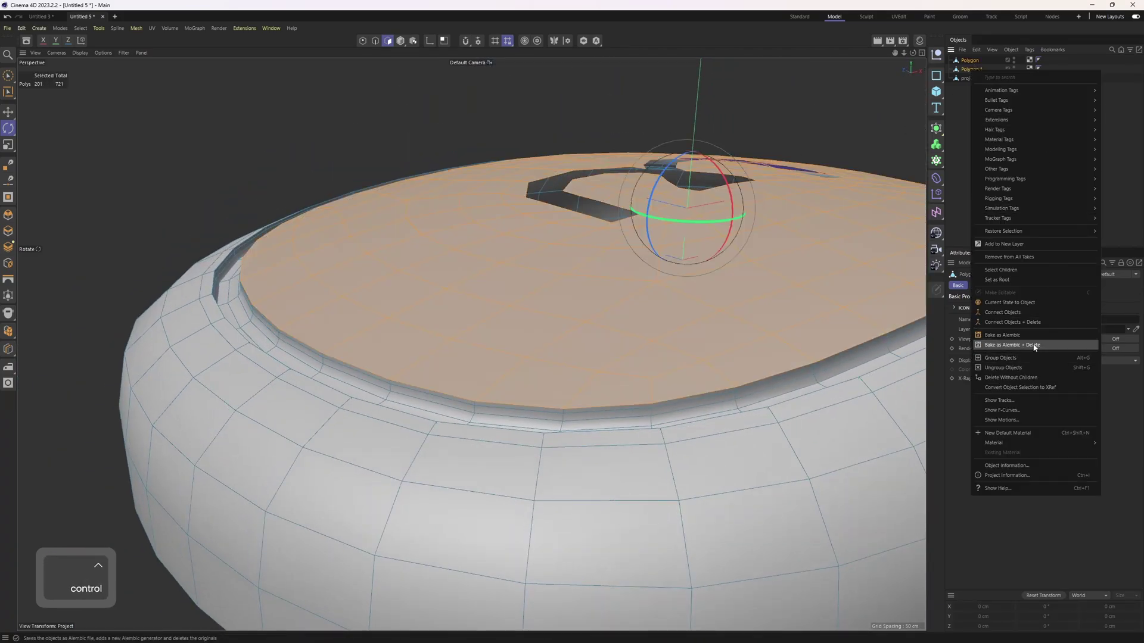
left_click(1012, 322)
- Select all points of the merged mesh, weld the duplicates with Optimize, and inspect the seam along the groove
key("ctrl+a")
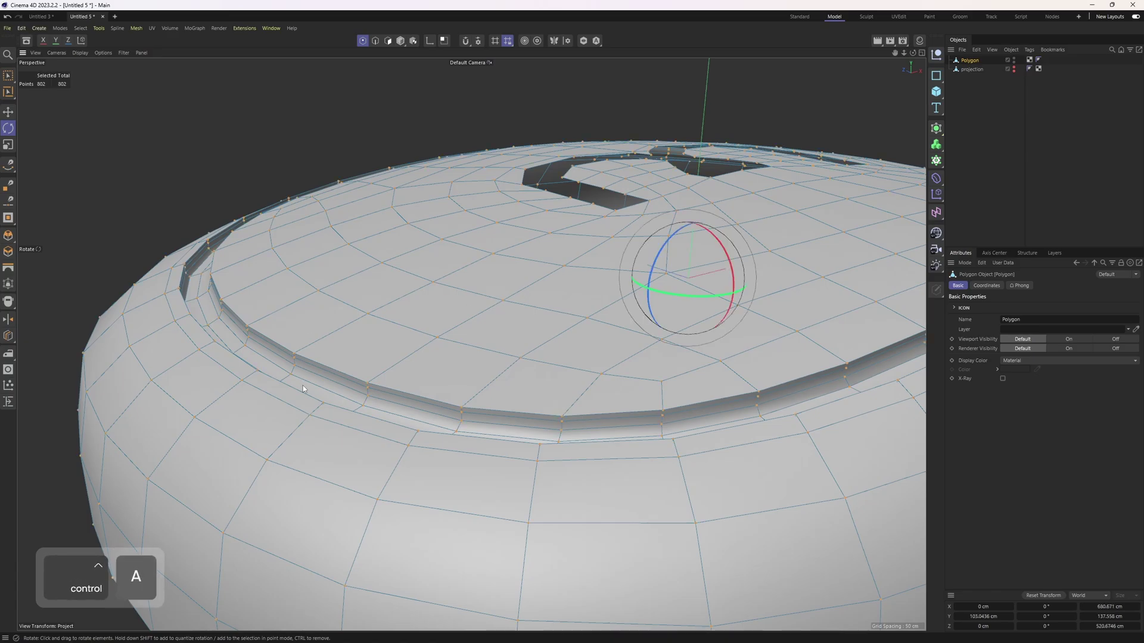
right_click(391, 283)
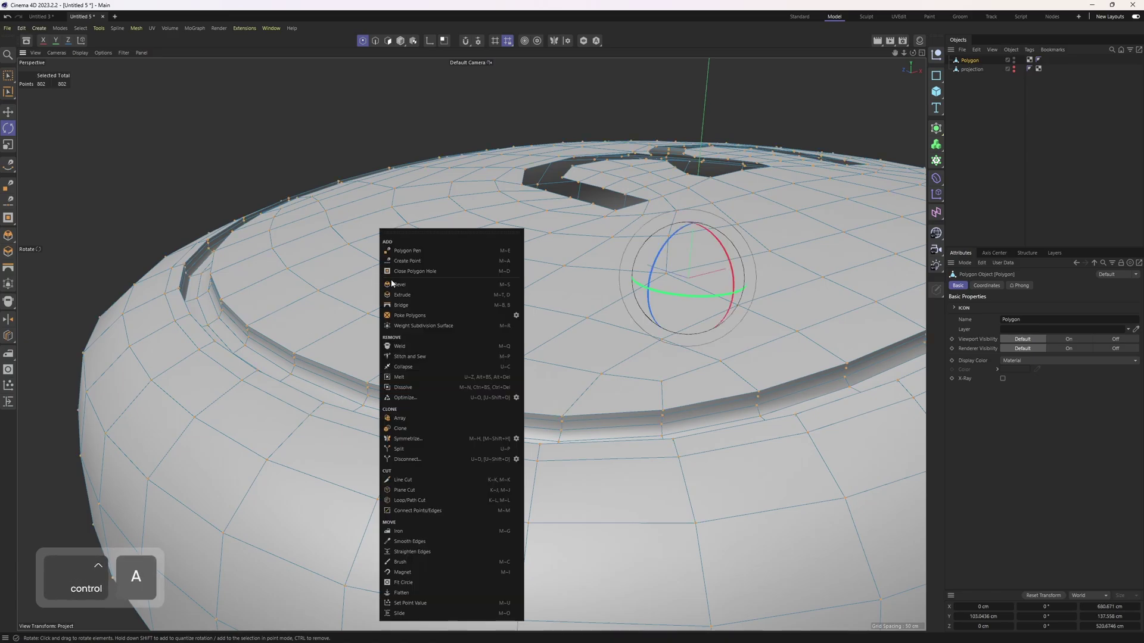
left_click(419, 397)
right_click_drag(289, 370, 356, 342, "alt")
mouse_move(345, 370)
left_mouse_down("alt")
mouse_move(370, 367)
mouse_move(344, 370)
left_mouse_up("alt")
right_click_drag(346, 368, 272, 371, "alt")
left_click_drag(273, 371, 357, 416, "alt")
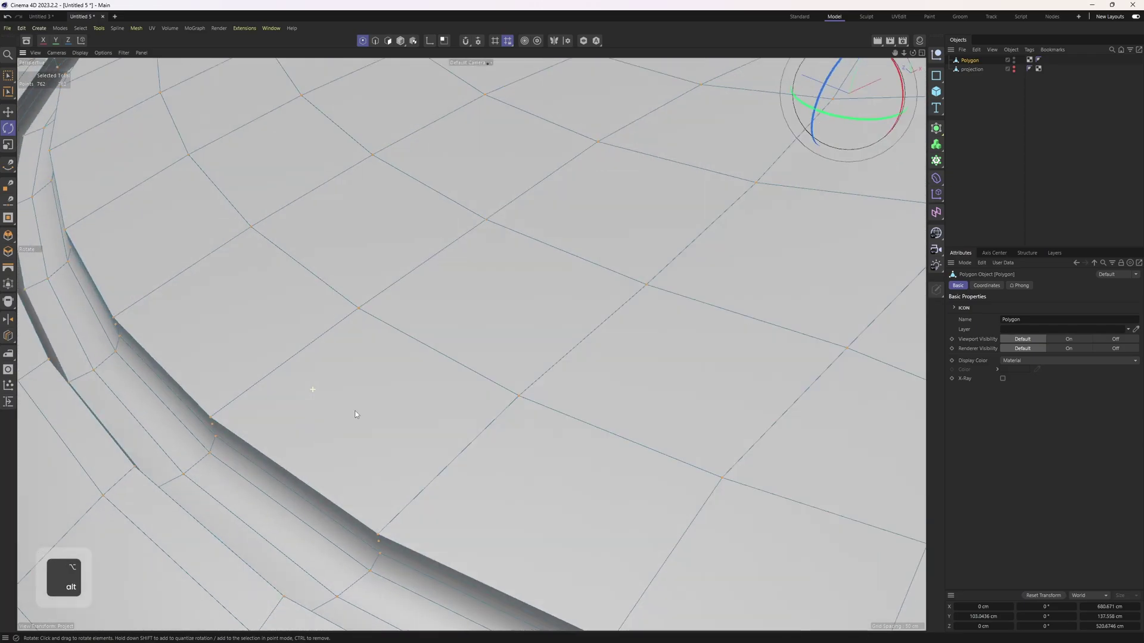
right_click_drag(589, 333, 534, 324, "alt")
left_click_drag(534, 324, 584, 310, "alt")
left_click_drag(920, 193, 886, 216, "alt")
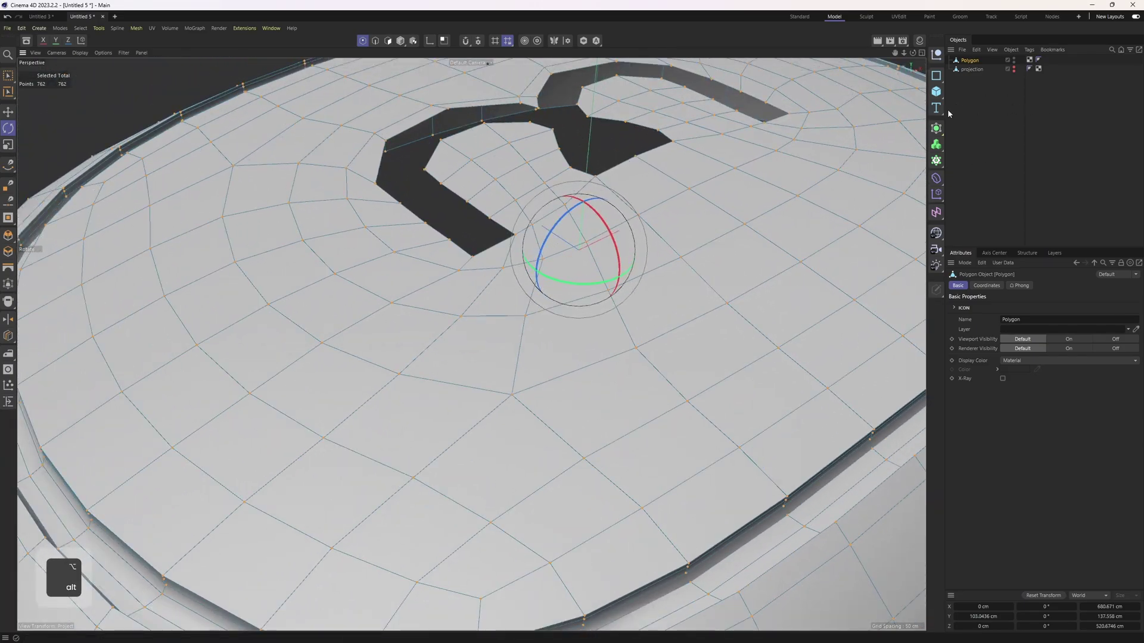
- Add a Subdivision Surface to the merged mesh, check the smoothed result around the number, and disable the subdivision
left_click(936, 128, "alt")
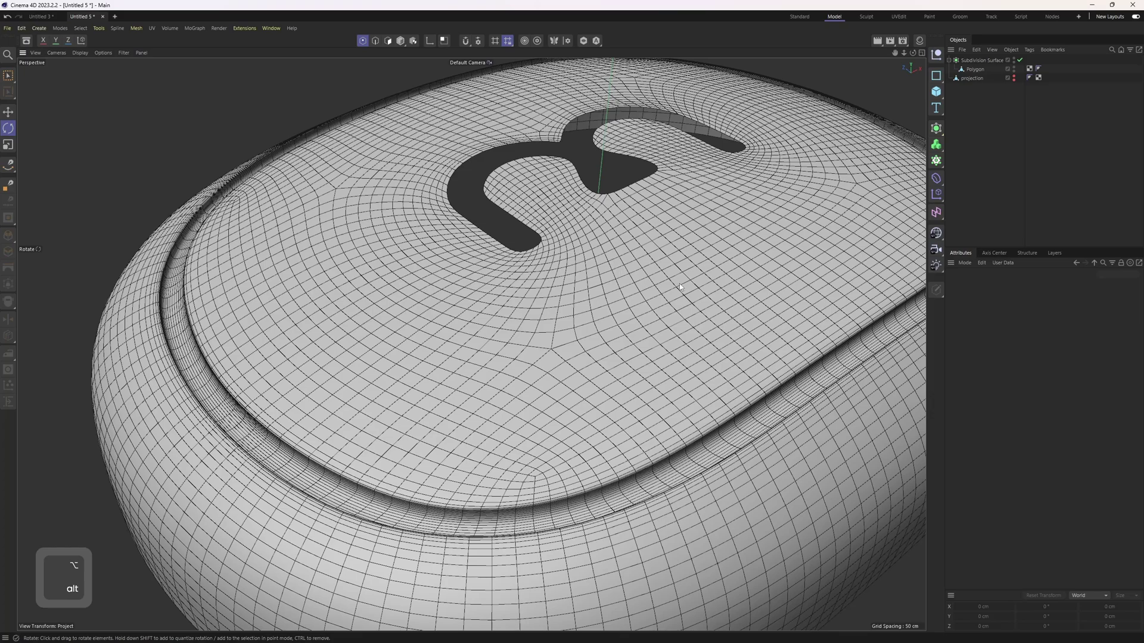
key("n")
key("a")
right_click_drag(521, 358, 470, 342, "alt")
mouse_move(506, 369)
left_mouse_down("alt")
mouse_move(458, 464)
mouse_move(462, 500)
mouse_move(360, 348)
mouse_move(507, 437)
mouse_move(534, 470)
mouse_move(611, 347)
mouse_move(620, 286)
left_mouse_up("alt")
key("ctrl+z")
key("q")
- Select the boundary edge loops around the number-shaped hole in the Polygon object
left_click(975, 69)
key("3")
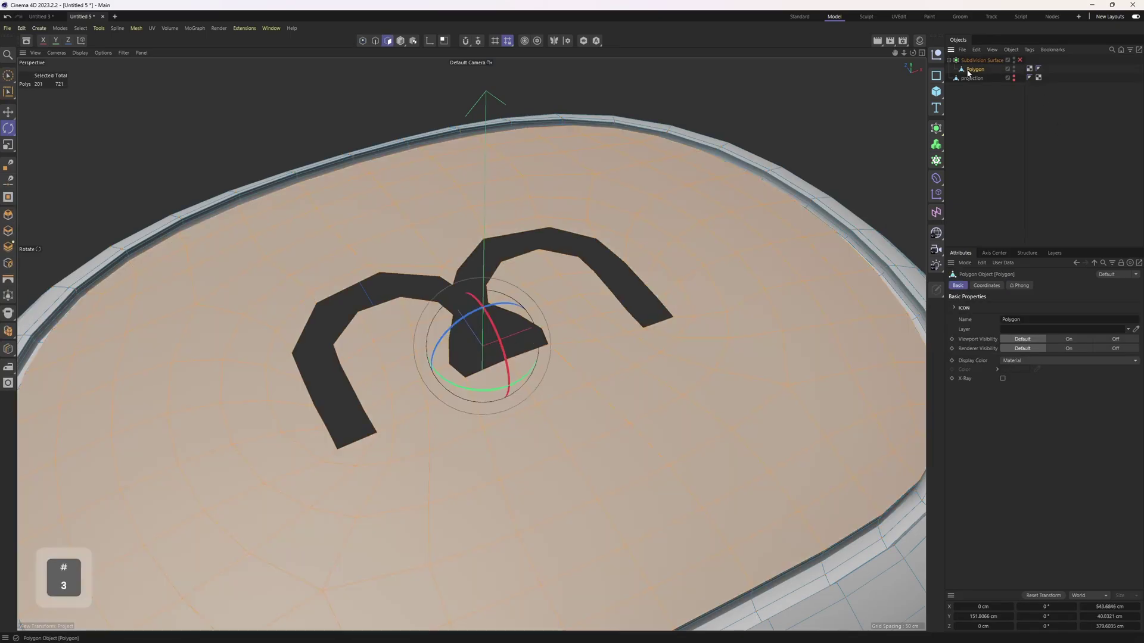
key("r")
scroll(507, 280, "up", 2)
key("2")
double_click(458, 262)
middle_click_drag(469, 287, 500, 261, "alt")
right_click_drag(499, 263, 520, 263, "alt")
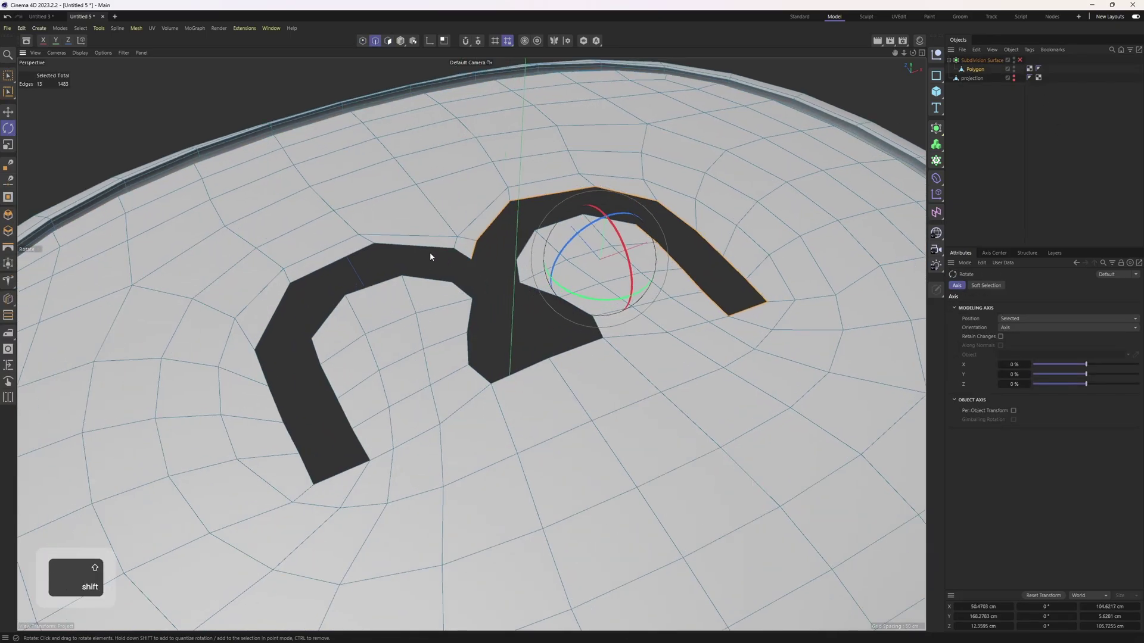
double_click(427, 257, "shift")
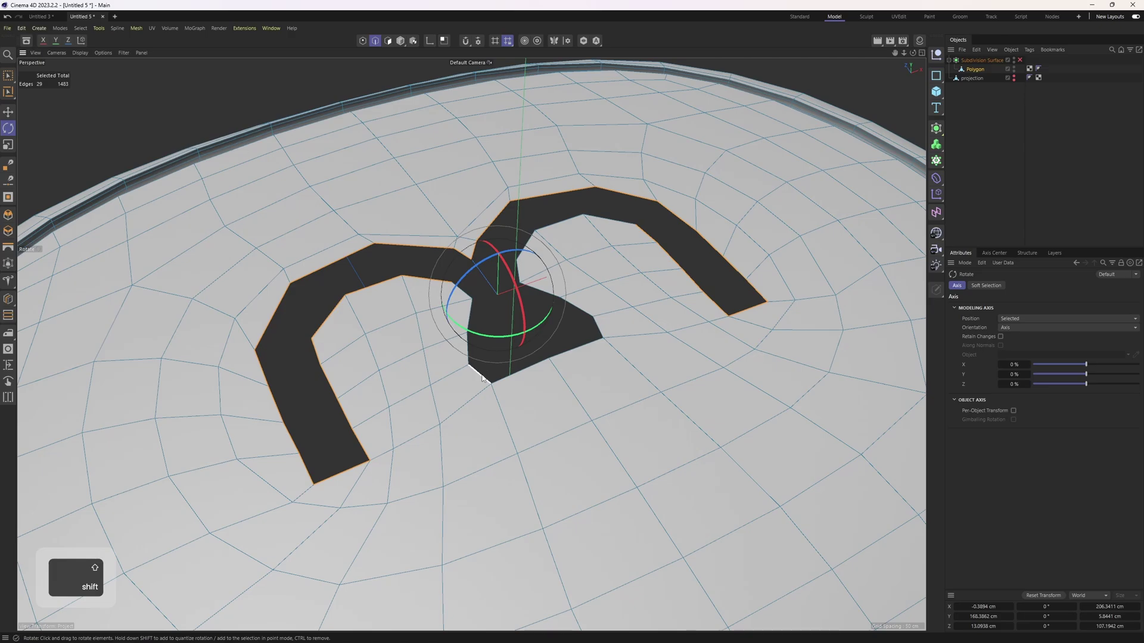
- Extrude the selected boundary edges downward and try to fill the bottom with Close Polygon Hole
key("e")
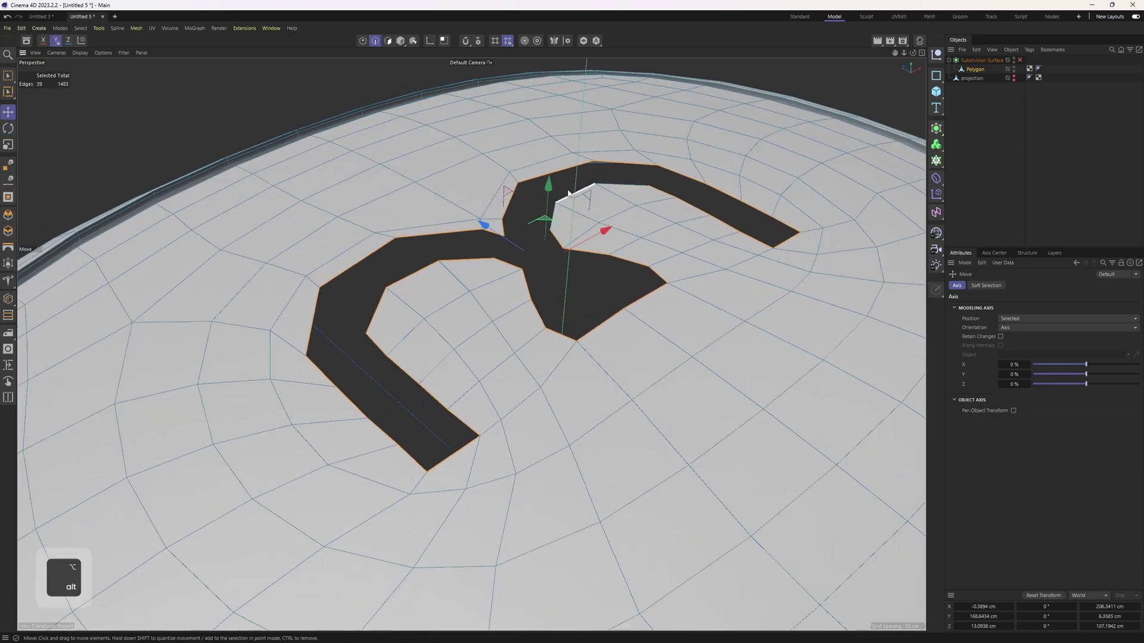
left_click_drag(548, 191, 630, 157, "ctrl")
right_click(631, 157)
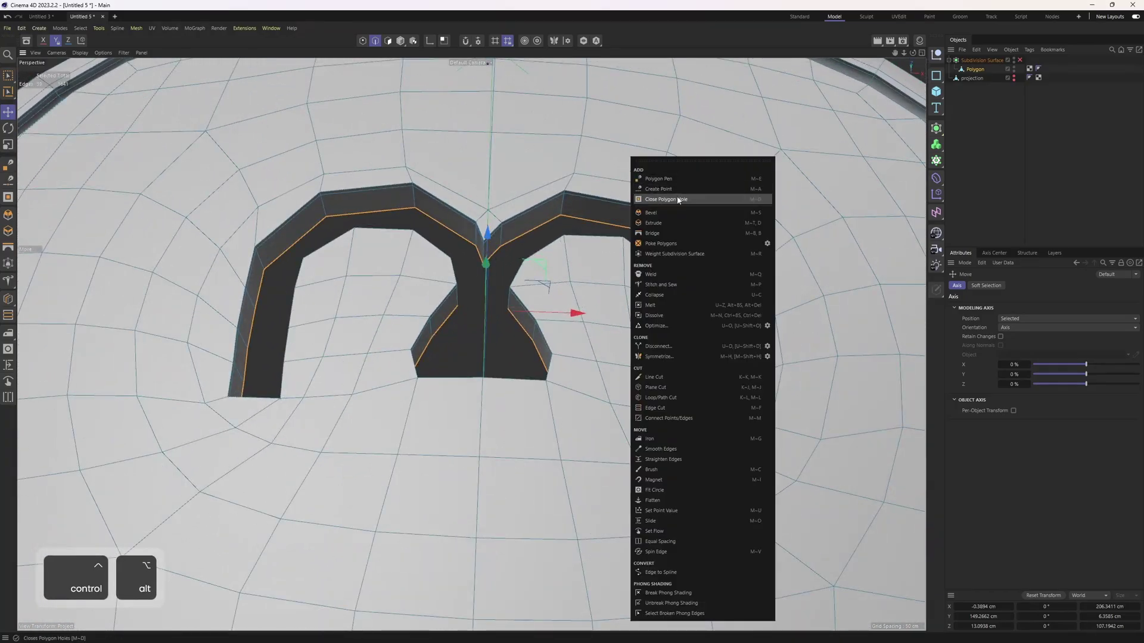
left_click(661, 200)
left_click(629, 219)
left_click_drag(629, 219, 495, 286, "alt")
- Set the Close Polygon Hole polygon type to Basic and fill the bottom of the number's recess
left_click(1026, 298)
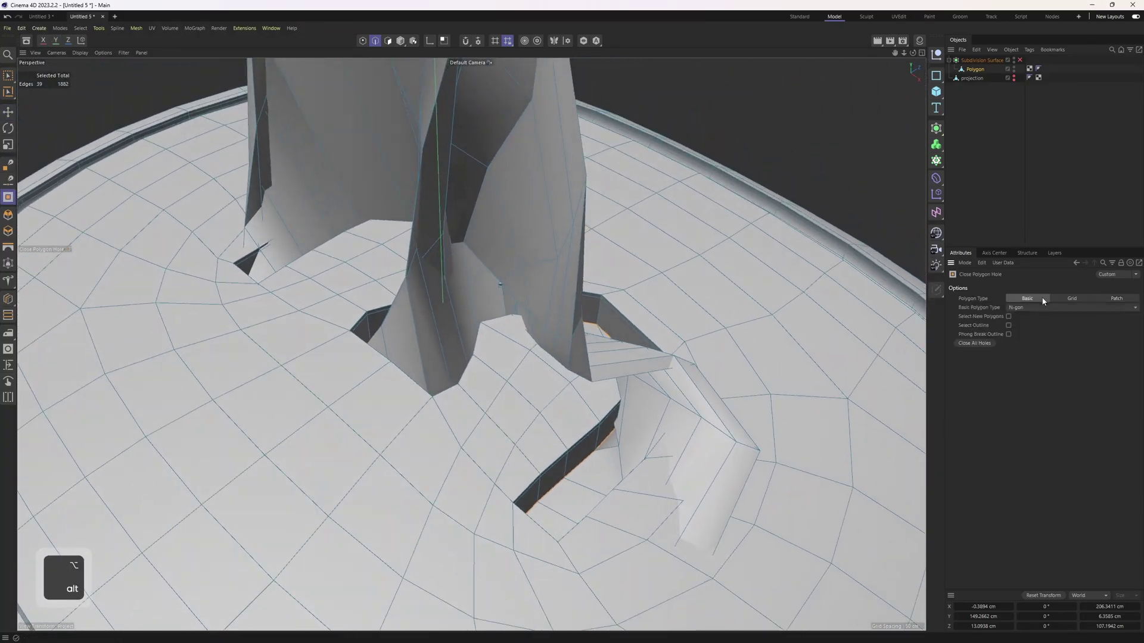
left_click_drag(595, 357, 681, 348, "alt")
left_click(681, 350)
key("e")
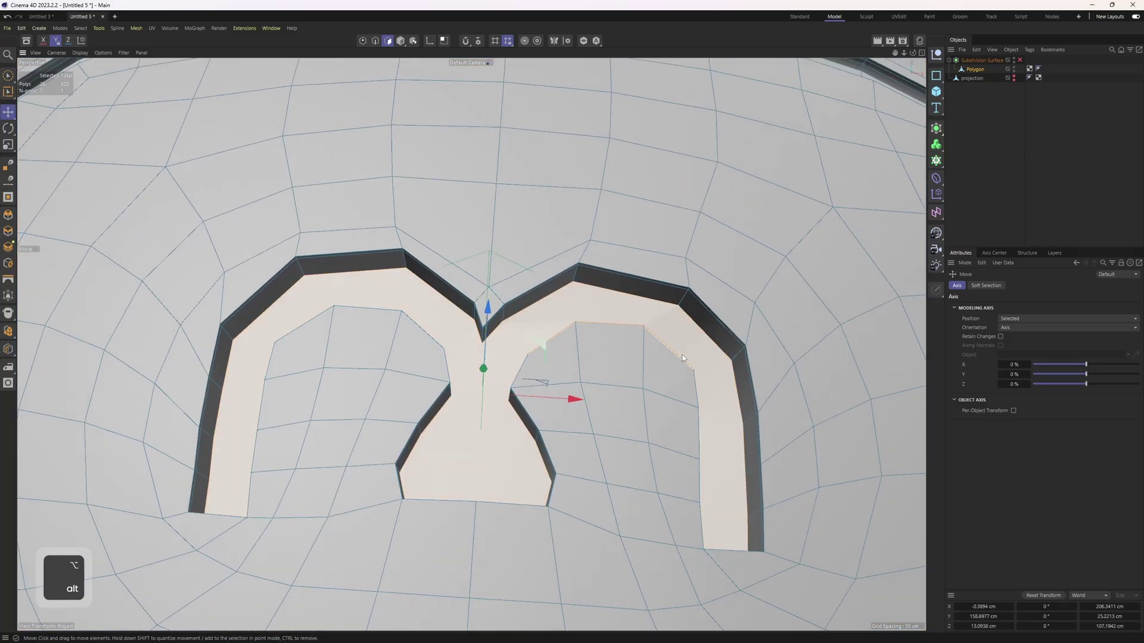
- Try a 2.1 cm inset on the recess floor, and undo the inset, the fill and the edge extrusion
key("m")
key("w")
left_click_drag(818, 422, 681, 305, "ctrl")
key("ctrl+z")
key("ctrl+z")
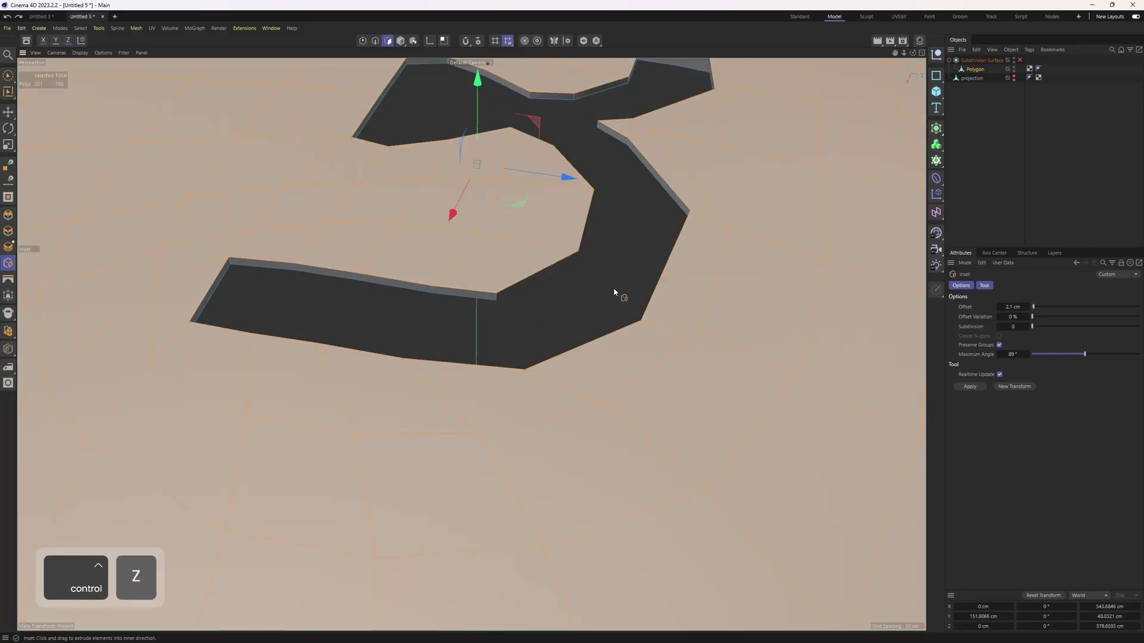
key("ctrl+shift+z")
key("ctrl+z")
key("Return")
- Complete the selection of the number hole's boundary edges and extrude them downward to form the recess walls
key("r")
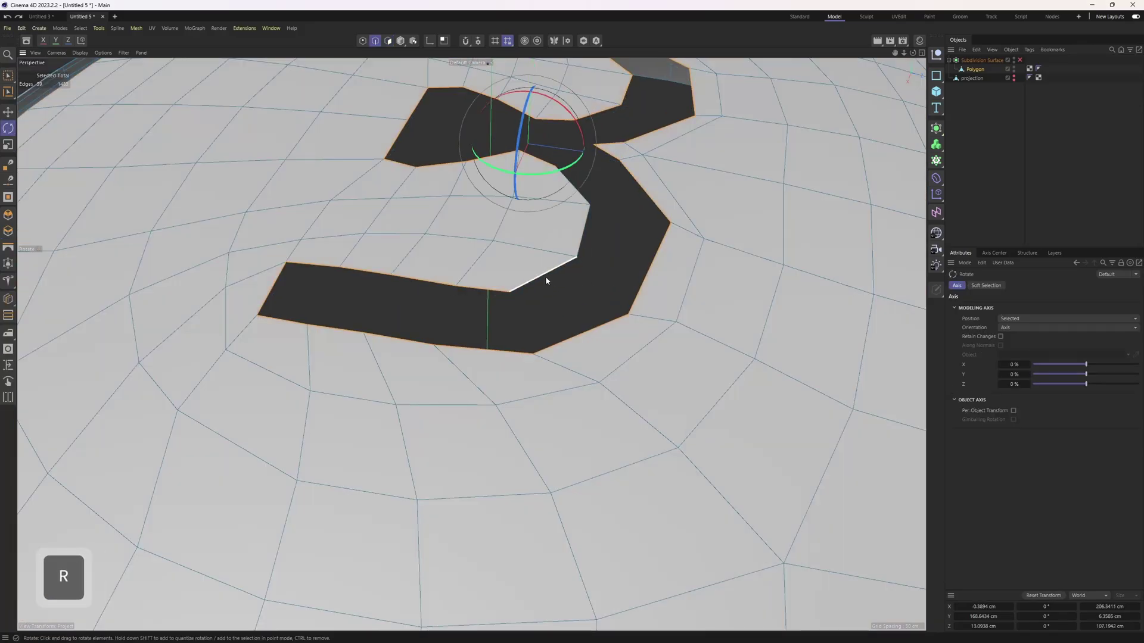
key("ctrl+shift+z")
key("e")
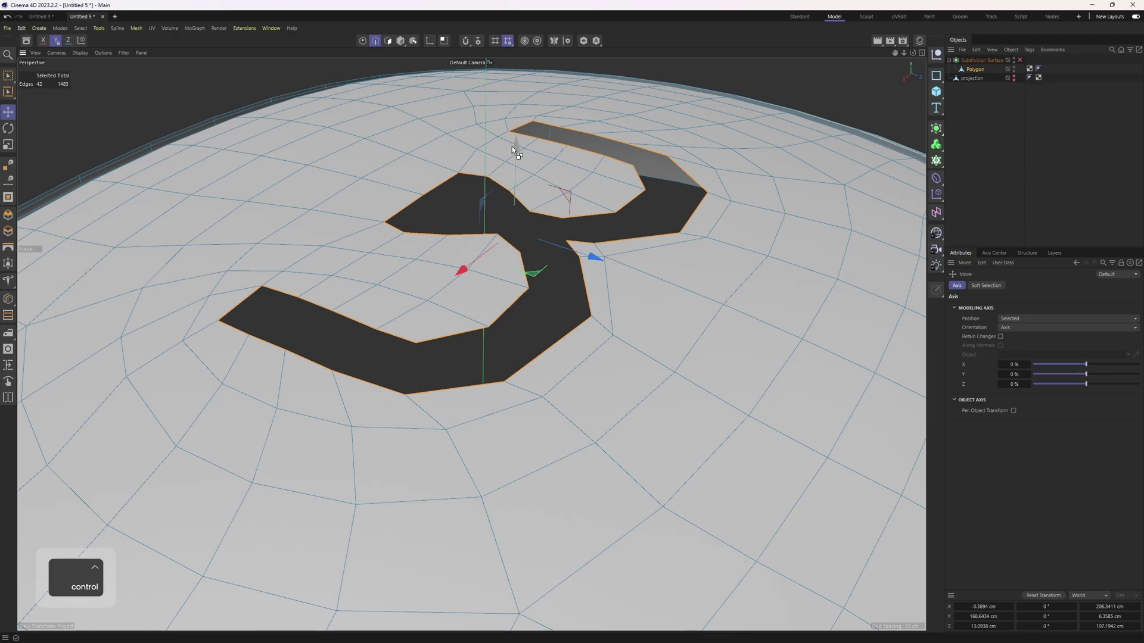
key("ctrl+y")
left_click_drag(516, 156, 648, 299, "ctrl")
- Close the bottom of the extruded number recess with Close Polygon Hole
right_click(607, 209)
left_click(642, 187)
left_click(683, 309)
- Select the floor polygon of the number recess and inset it by 3.4 cm
key("3")
key("9")
left_click(649, 302)
key("e")
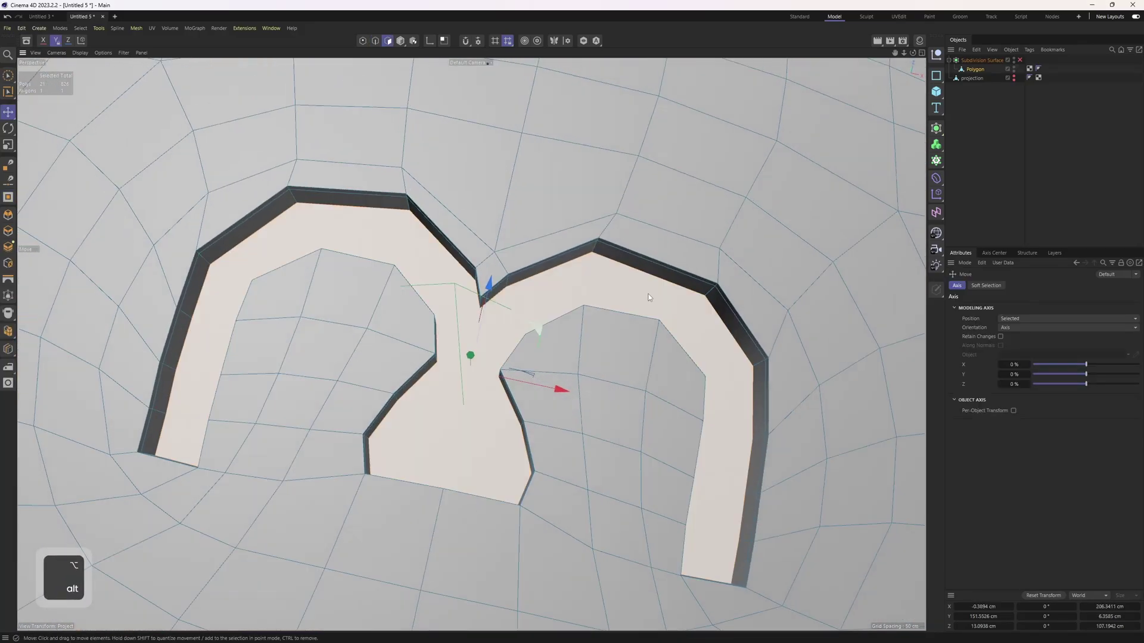
right_click_drag(648, 298, 679, 310, "alt")
key("m")
key("w")
left_click_drag(809, 405, 679, 215)
- Cut two cross edges and a central lengthwise edge through the middle wedge of the recess floor with the Polygon Pen
right_click(679, 215)
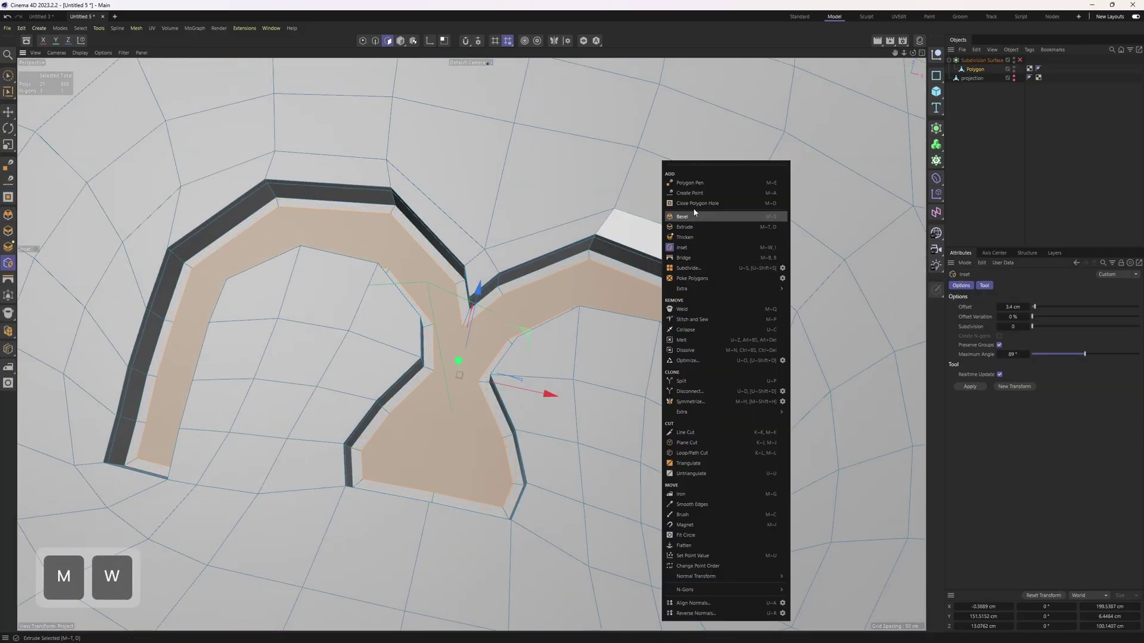
left_click(682, 184)
left_click_drag(406, 457, 381, 444, "alt")
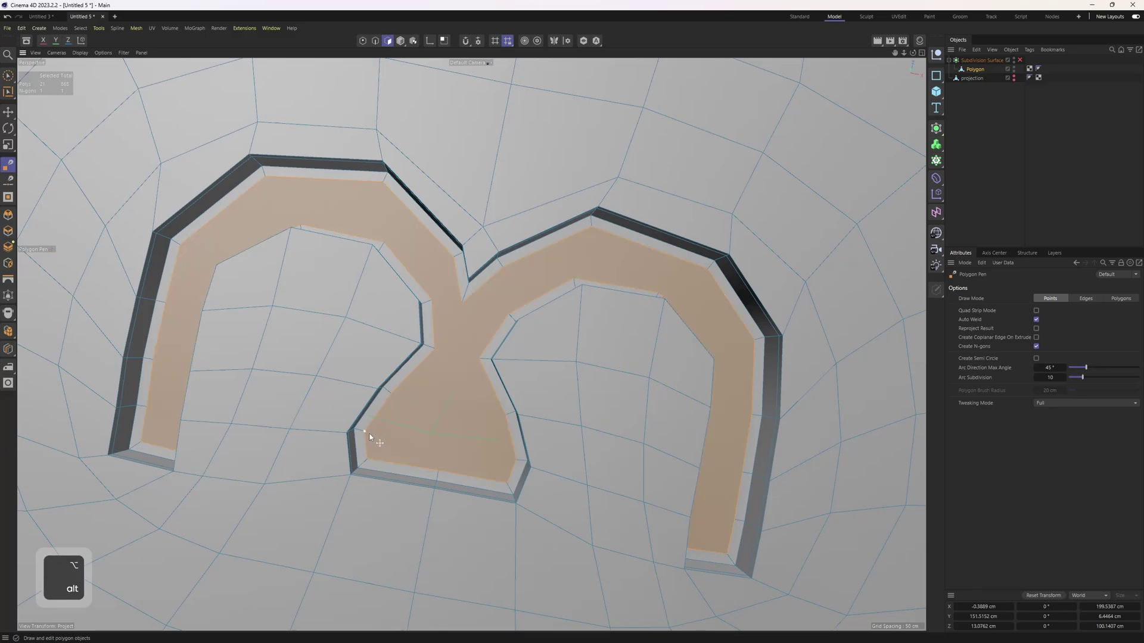
left_click(365, 431)
left_click(517, 461)
left_click(392, 395)
left_click(506, 414)
left_click(463, 413)
- Cut cross edges between opposite points along the first arc of the recess floor
left_click_drag(451, 262, 545, 288, "alt")
left_click(472, 322)
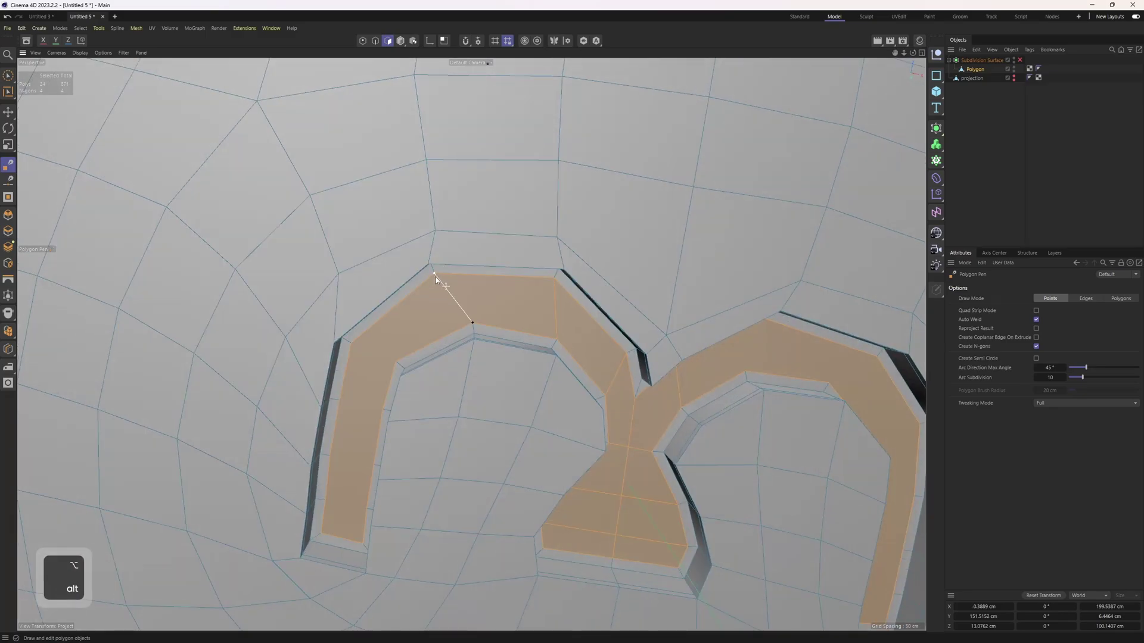
left_click_drag(366, 507, 536, 465, "alt")
- Cut cross edges between opposite points along the second arc of the recess floor with the Polygon Pen
left_click(510, 377)
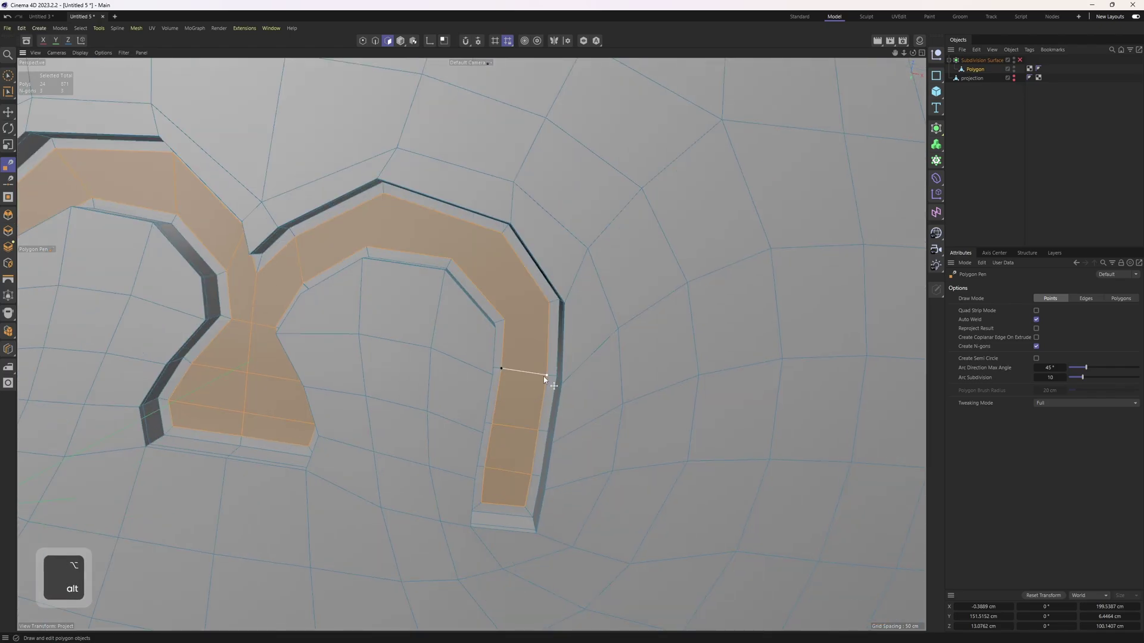
left_click(544, 376)
key("ctrl+z")
key("m")
key("e")
left_click(502, 234)
left_click(452, 259)
key("ctrl+z")
key("ctrl+z")
key("ctrl+z")
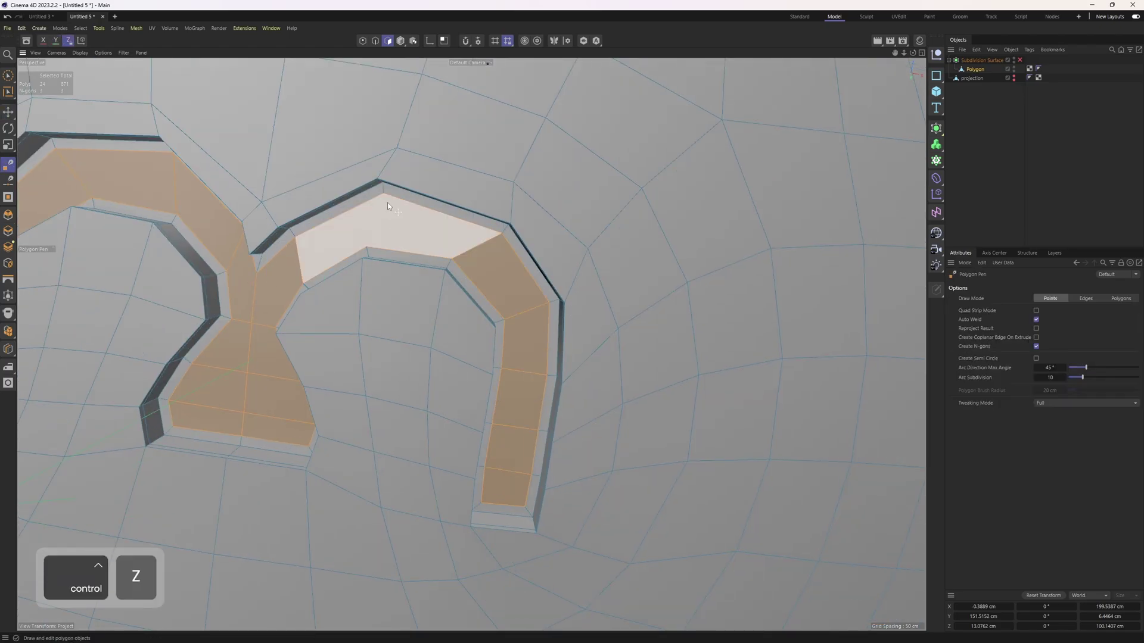
key("e")
left_click_drag(388, 207, 453, 280, "alt")
- Preview the mesh with the Subdivision Surface enabled and examine the smoothed edges of the number recess
left_click(1021, 60)
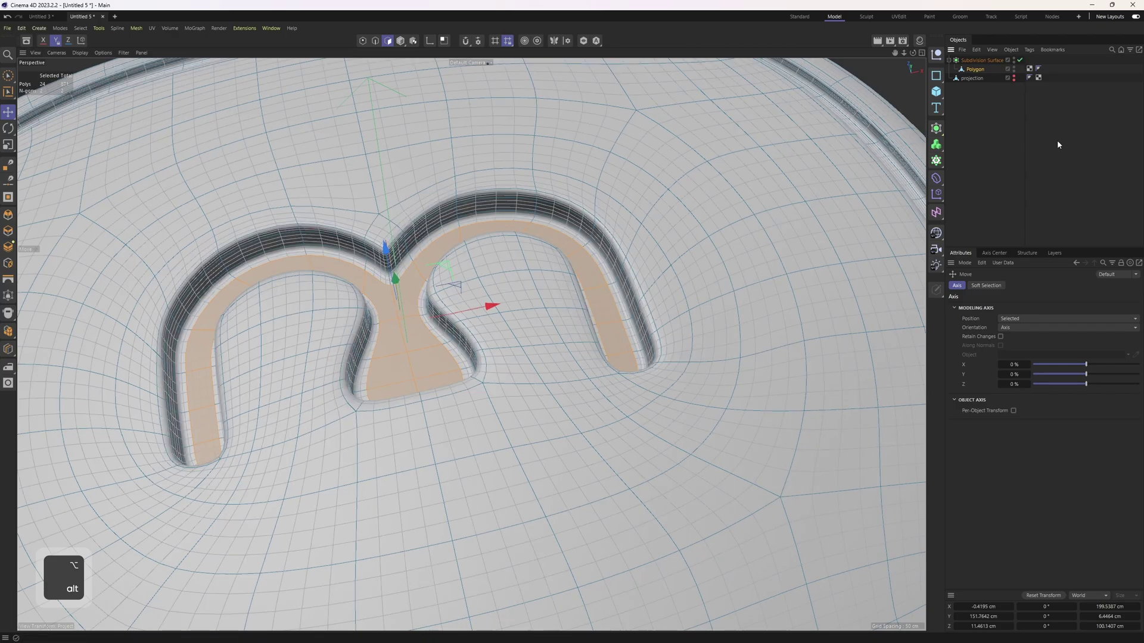
left_click(1057, 140)
key("n")
key("a")
left_click_drag(596, 239, 543, 256, "alt")
right_click_drag(543, 256, 475, 317, "alt")
mouse_move(474, 318)
left_mouse_down("alt")
mouse_move(455, 248)
mouse_move(463, 306)
left_mouse_up("alt")
right_click_drag(463, 307, 553, 287, "alt")
left_click(553, 288)
- Loop-select the upper rim edges of the number recess and slide a cloned loop about 3 cm outward
key("2")
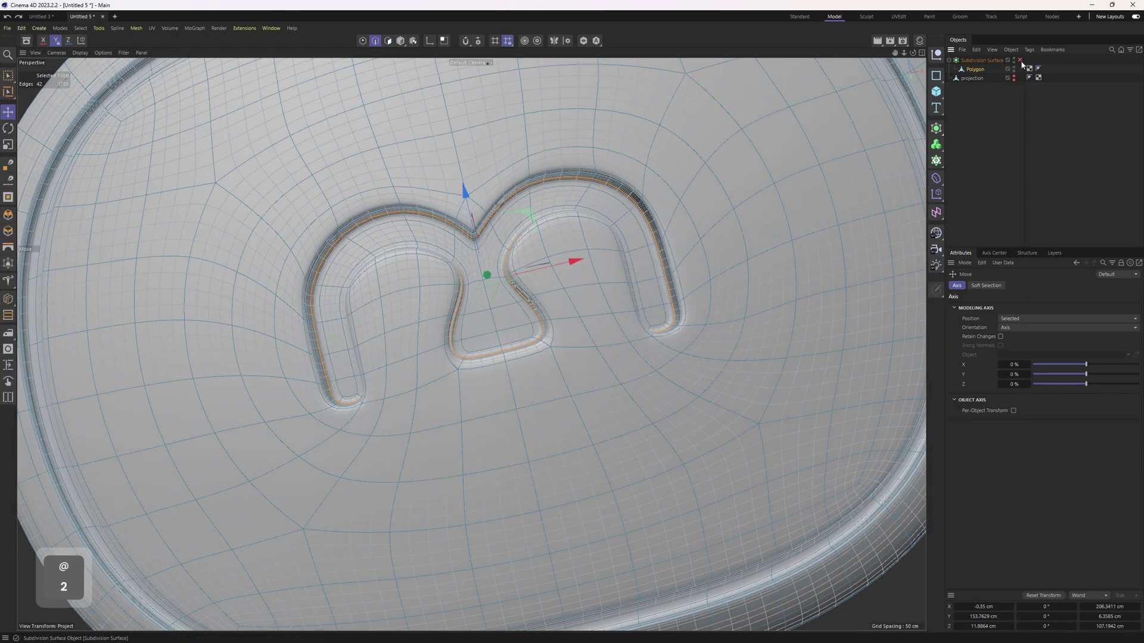
scroll(416, 252, "up", 5)
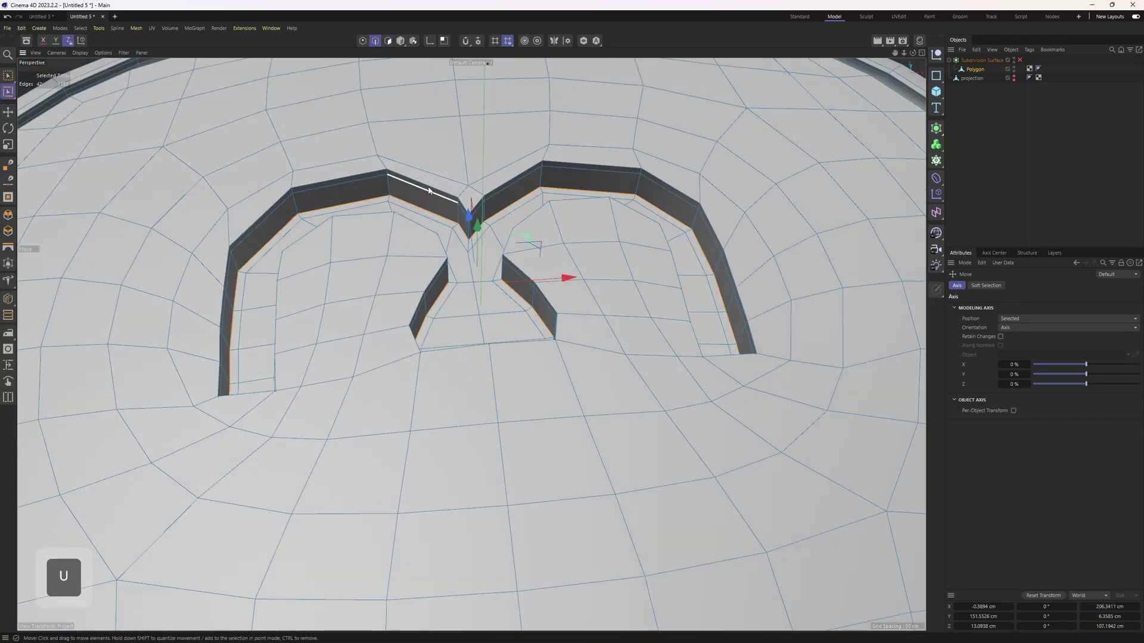
key("l")
left_click_drag(468, 195, 627, 158, "alt")
right_click(627, 159)
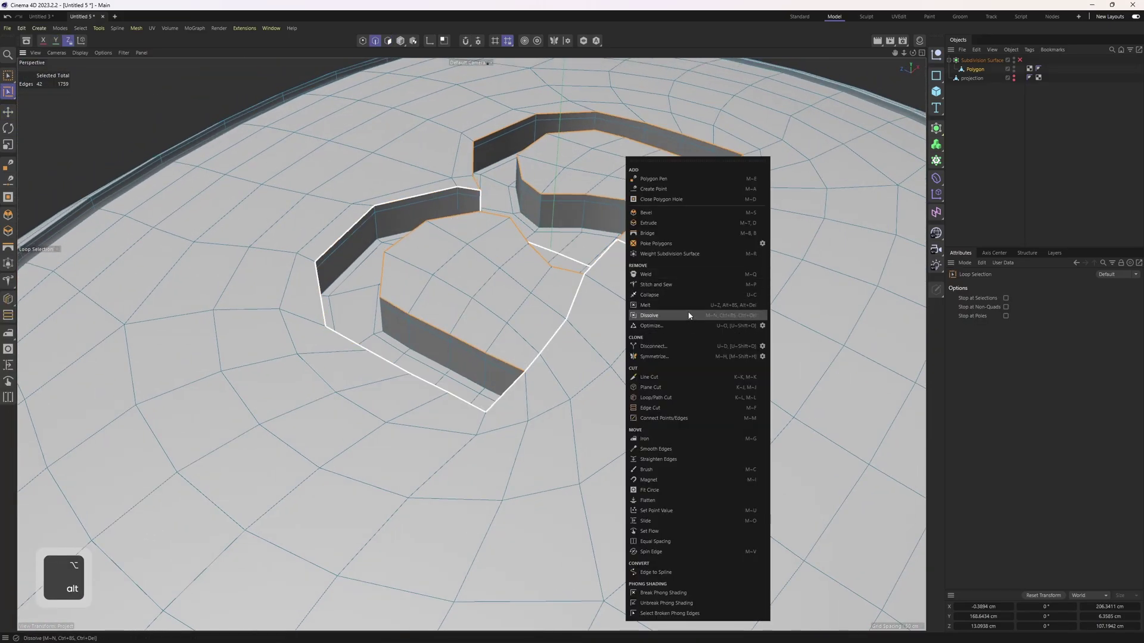
left_click(691, 520)
mouse_move(649, 453)
left_mouse_down("alt")
mouse_move(486, 187)
mouse_move(627, 301)
mouse_move(717, 298)
mouse_move(731, 277)
mouse_move(743, 286)
left_mouse_up("alt")
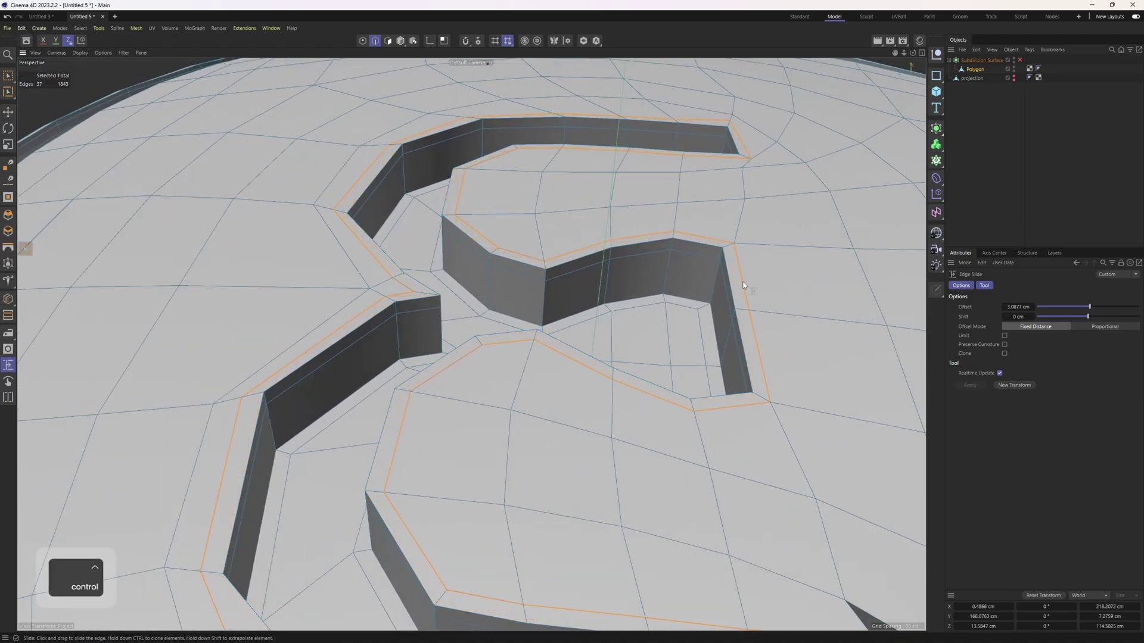
- Slide the surface points around the end of the number's leg to make room for the new support loop
middle_click_drag(914, 513, 663, 371, "alt")
right_click_drag(663, 370, 644, 406, "alt")
key("1")
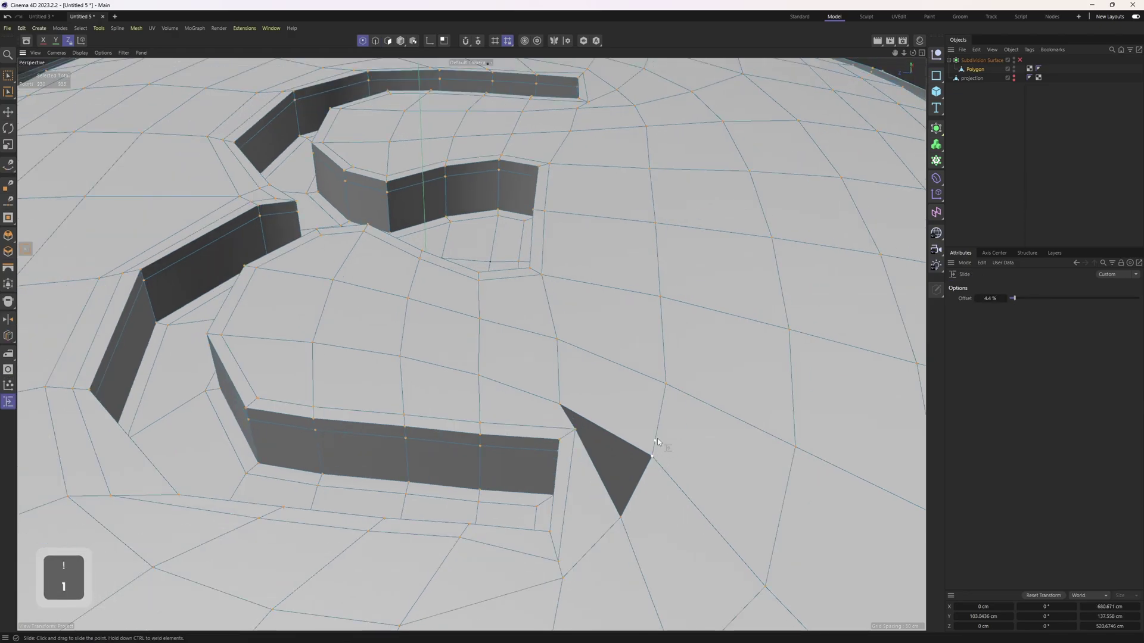
left_click_drag(657, 441, 627, 512)
middle_click_drag(569, 602, 525, 453, "alt")
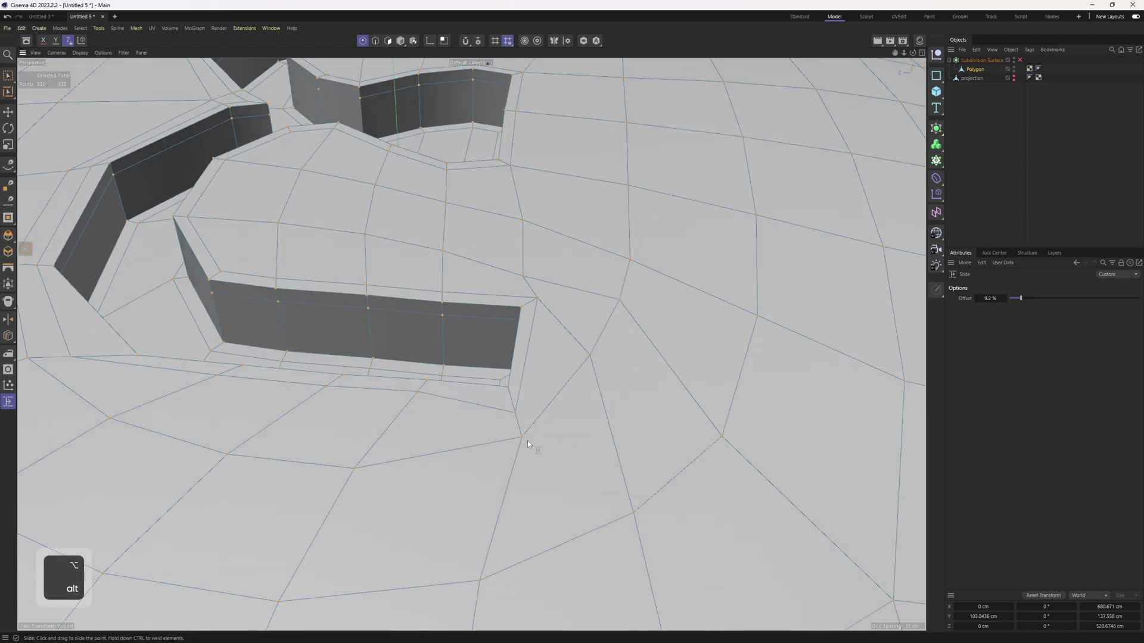
left_click_drag(524, 277, 529, 284)
left_click_drag(638, 263, 671, 377, "alt")
right_click_drag(604, 404, 593, 410, "alt")
left_click_drag(593, 410, 673, 387, "alt")
- Enable the Subdivision Surface, clear the selection and examine the smoothed body with plain shading
left_click(1019, 60)
left_click(1006, 128)
left_click_drag(602, 322, 557, 291, "alt")
right_click_drag(557, 291, 523, 439, "alt")
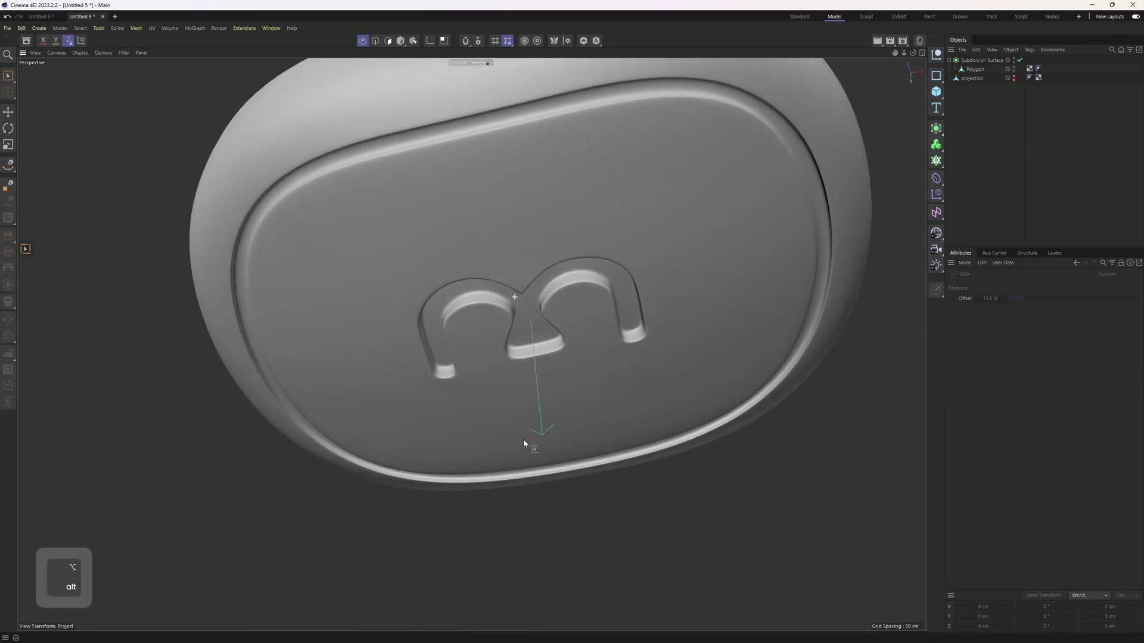
left_click_drag(523, 438, 660, 253, "alt")
key("e")
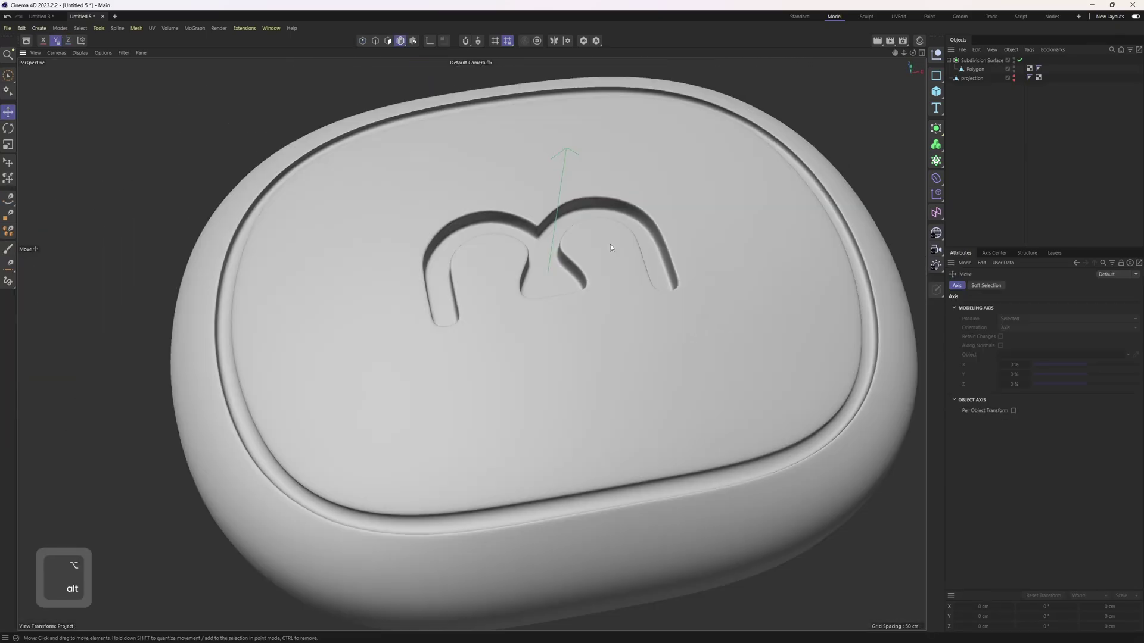
- Create a material, apply it to the Subdivision Surface and set its colour saturation to 100% for red
left_click(919, 41)
double_click(818, 119)
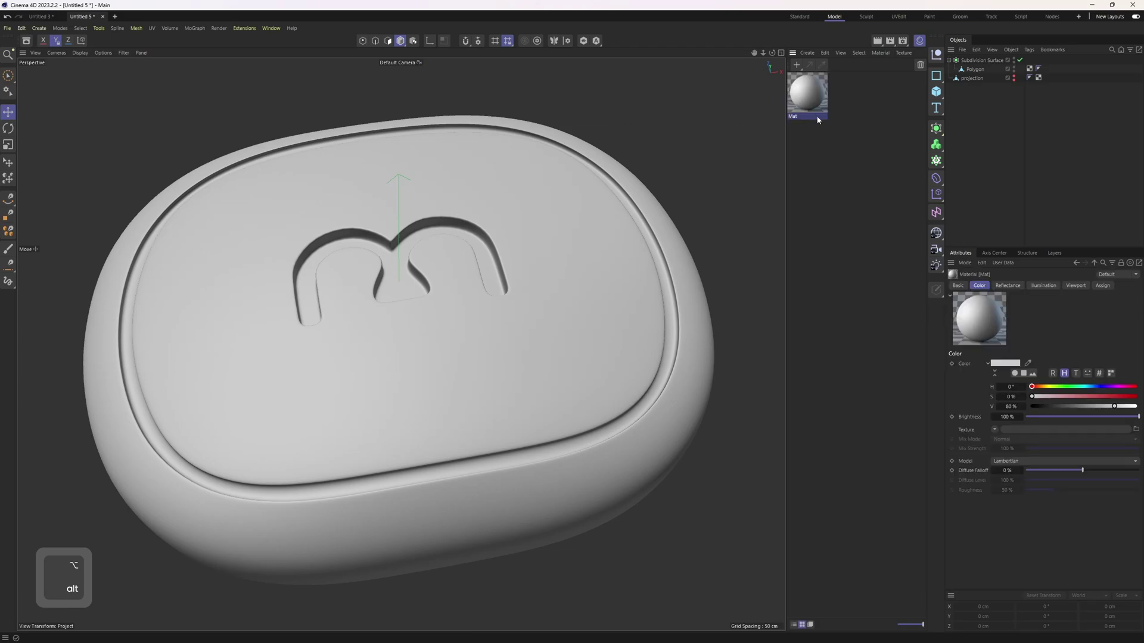
left_click_drag(999, 82, 986, 60)
left_click(1135, 397)
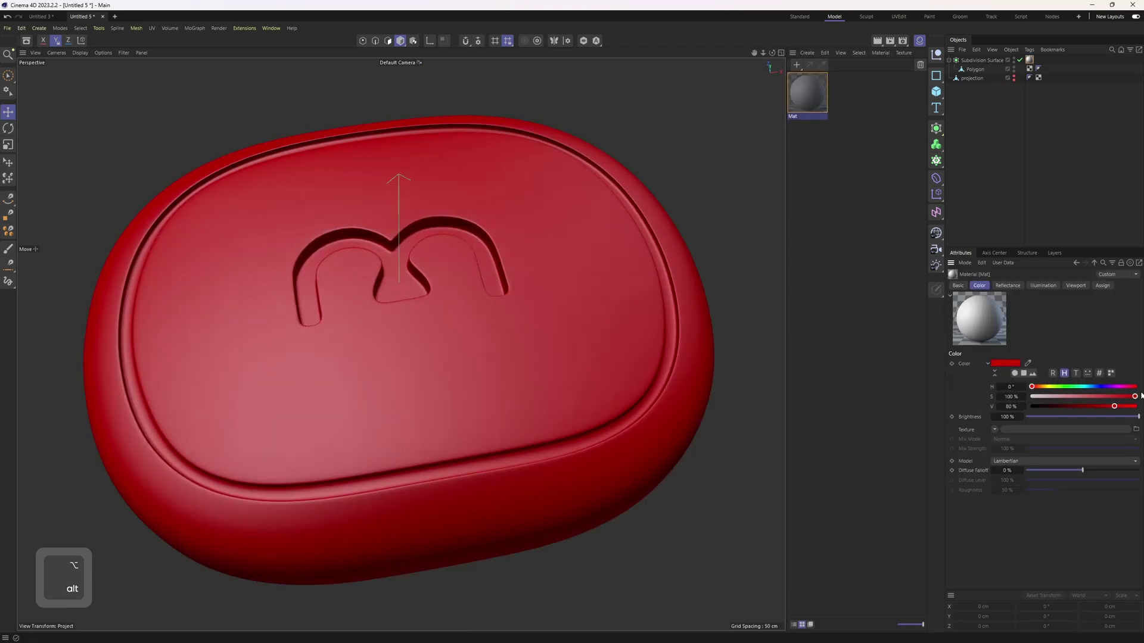
- Add a GGX reflectance layer to the material and set its Fresnel to Dielectric
left_click(1008, 285)
left_click(958, 385)
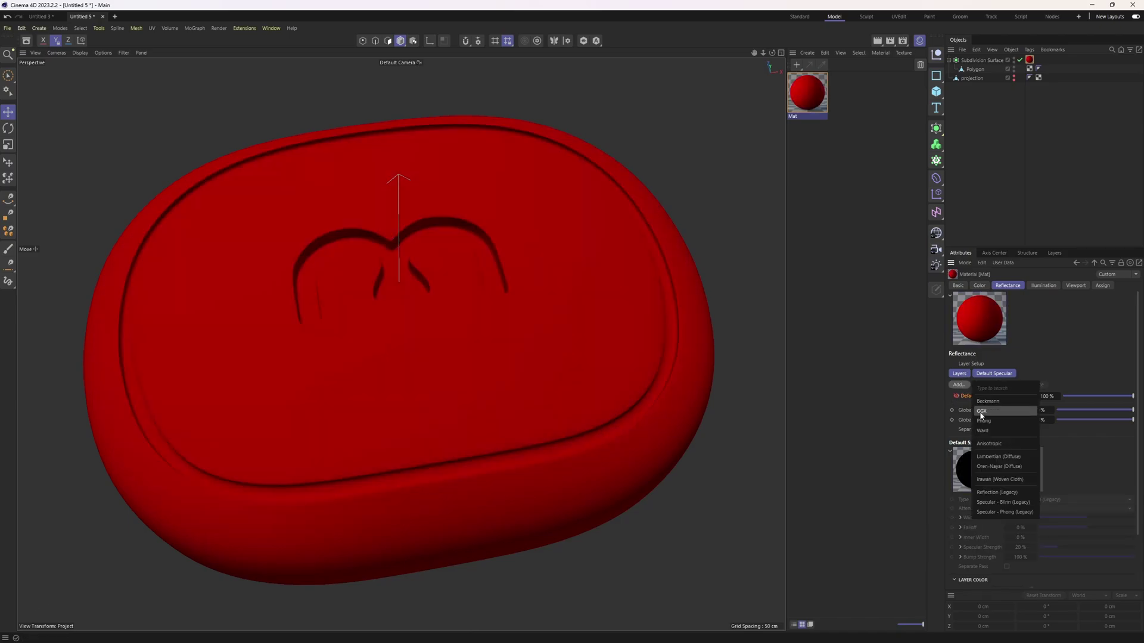
left_click(980, 415)
scroll(1129, 490, "down", 5)
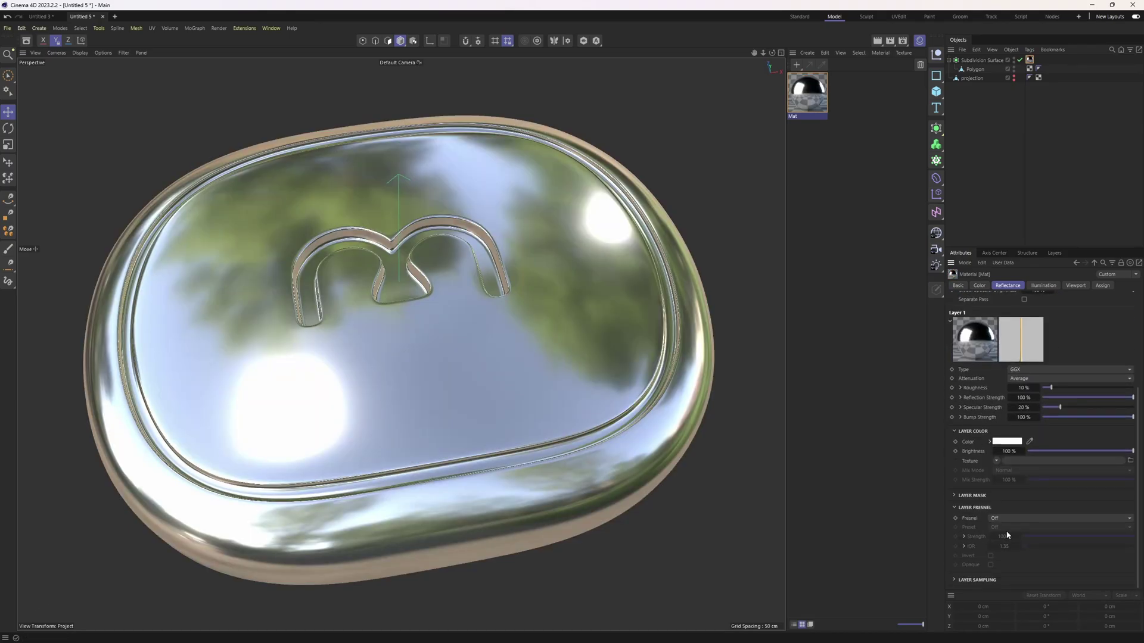
left_click(995, 518)
left_click(1010, 537)
scroll(1094, 434, "up", 2)
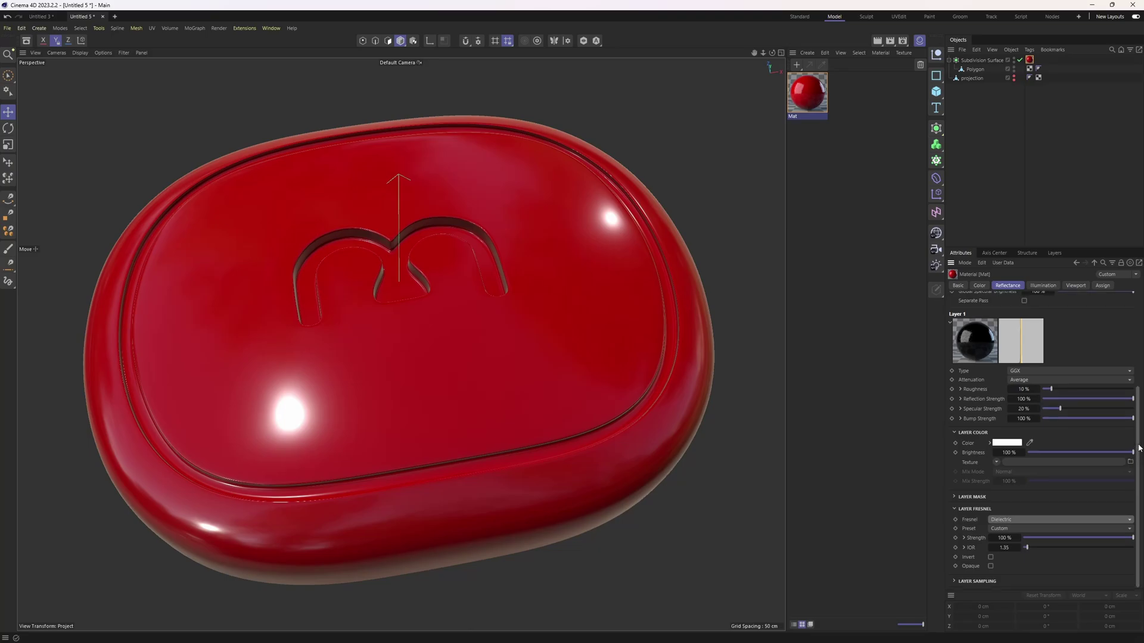
- Lower the GGX layer's roughness to 2% and examine the reflections across the domed top
left_click(1093, 435)
left_click_drag(452, 280, 572, 280, "alt")
left_click(1041, 435)
left_click(1043, 435)
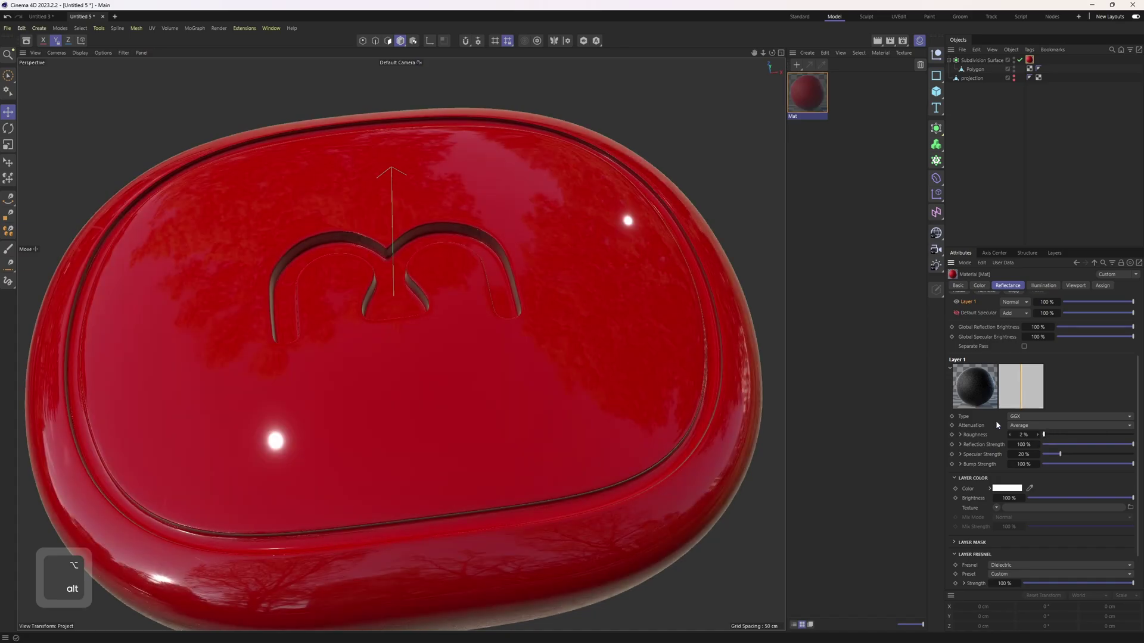
left_click_drag(444, 372, 655, 334, "alt")
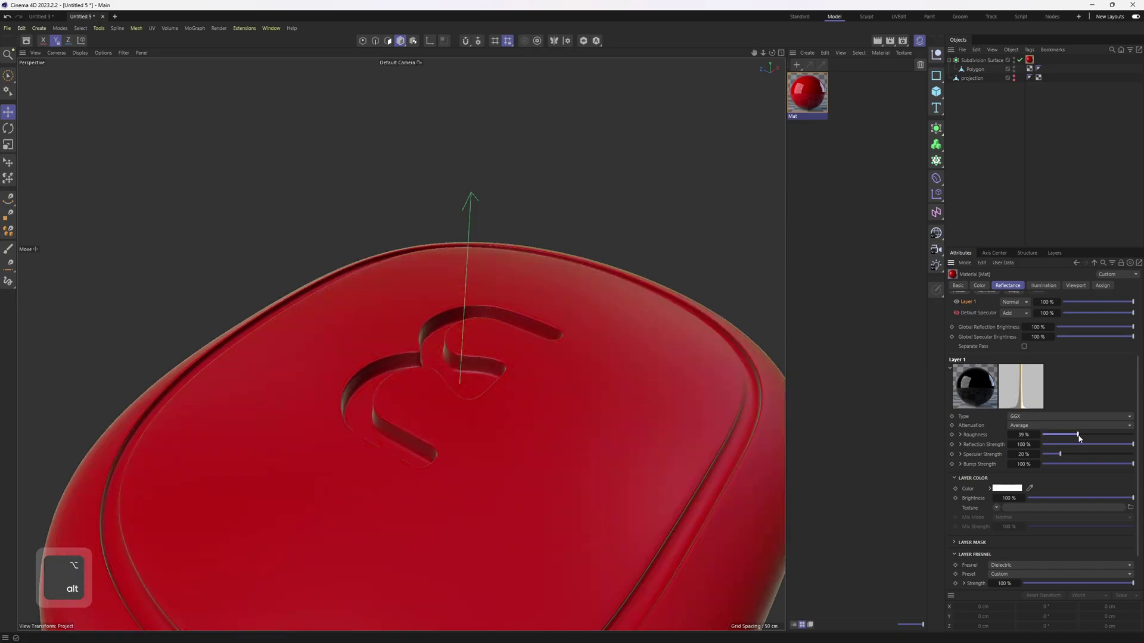
- Darken the material's red to a V value of 14% and check the reflections around the number
left_click(981, 286)
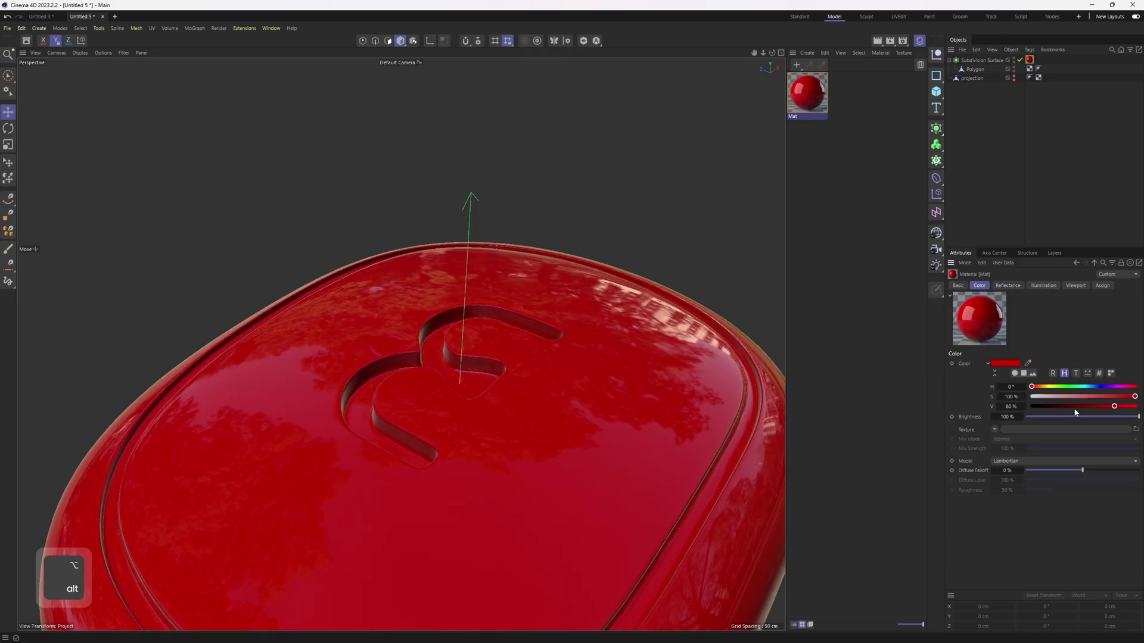
left_click_drag(1075, 412, 1046, 408)
left_click_drag(500, 298, 429, 345, "alt")
- Disable the Subdivision Surface, select the Polygon mesh and display it without textures in Gouraud shading with lines
left_click(1019, 60)
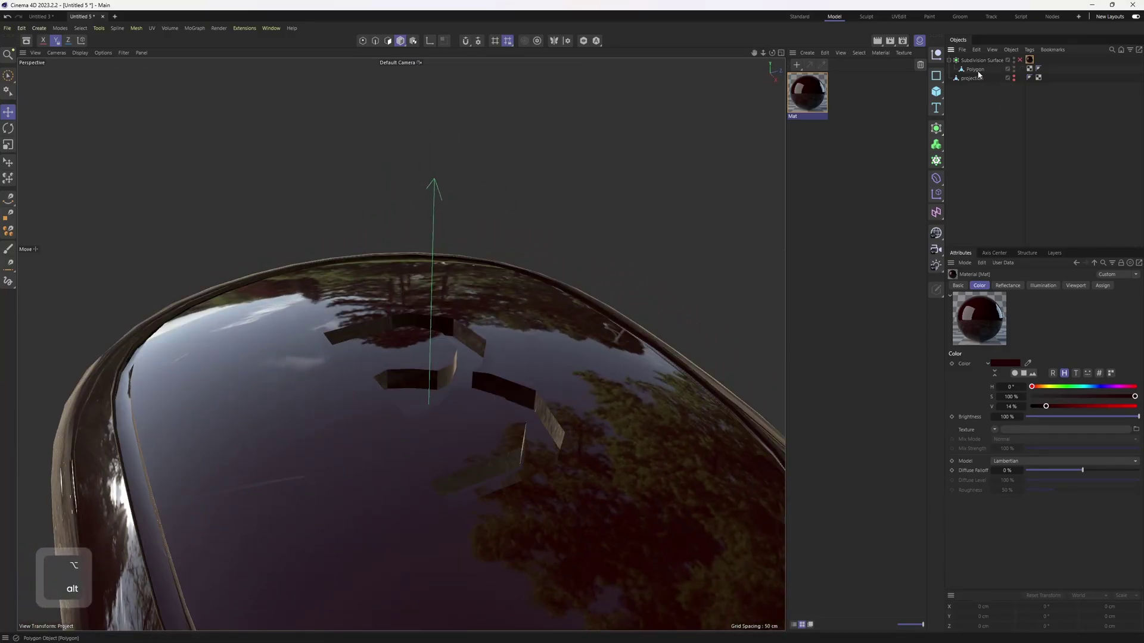
left_click(976, 70)
key("n")
key("q")
mouse_move(582, 292)
left_mouse_down("alt")
mouse_move(465, 391)
mouse_move(378, 441)
mouse_move(527, 434)
mouse_move(287, 423)
left_mouse_up("alt")
key("n")
key("b")
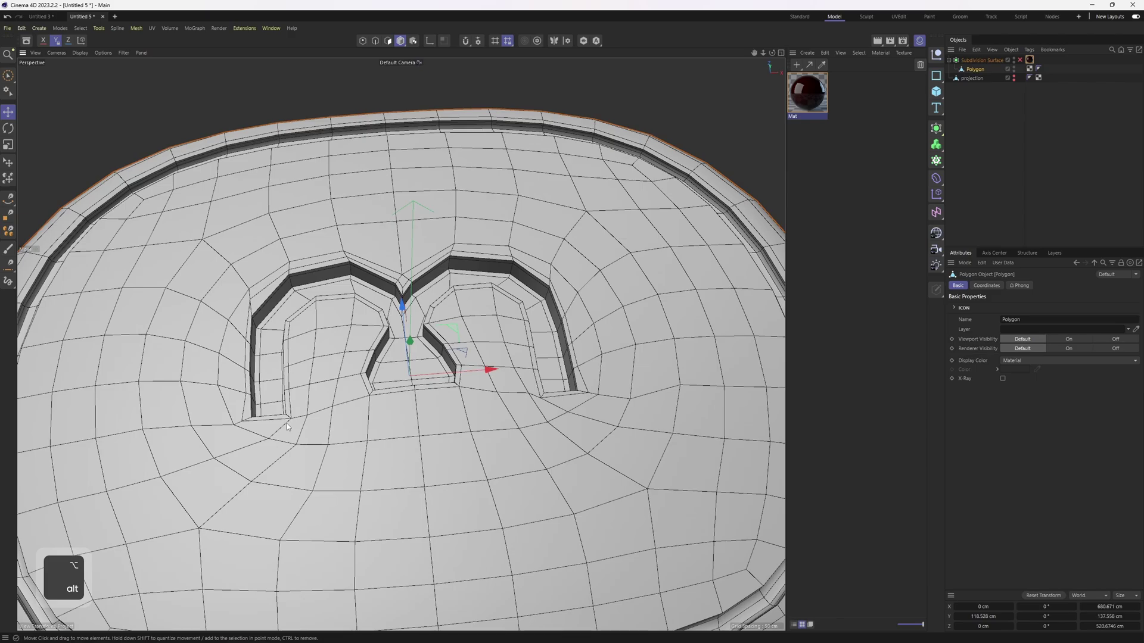
scroll(287, 423, "down", 3)
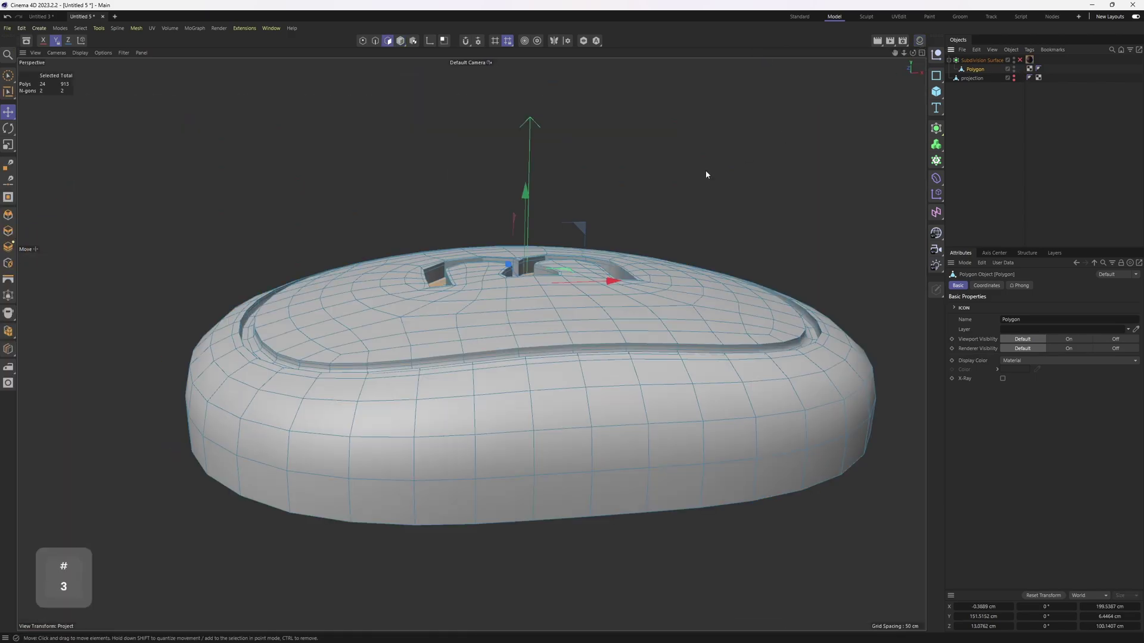
- Move the Polygon object's axis down to the body's bottom edge in the front view, using snapping
left_click_drag(706, 170, 541, 237, "alt")
middle_click(541, 237)
middle_click(642, 436)
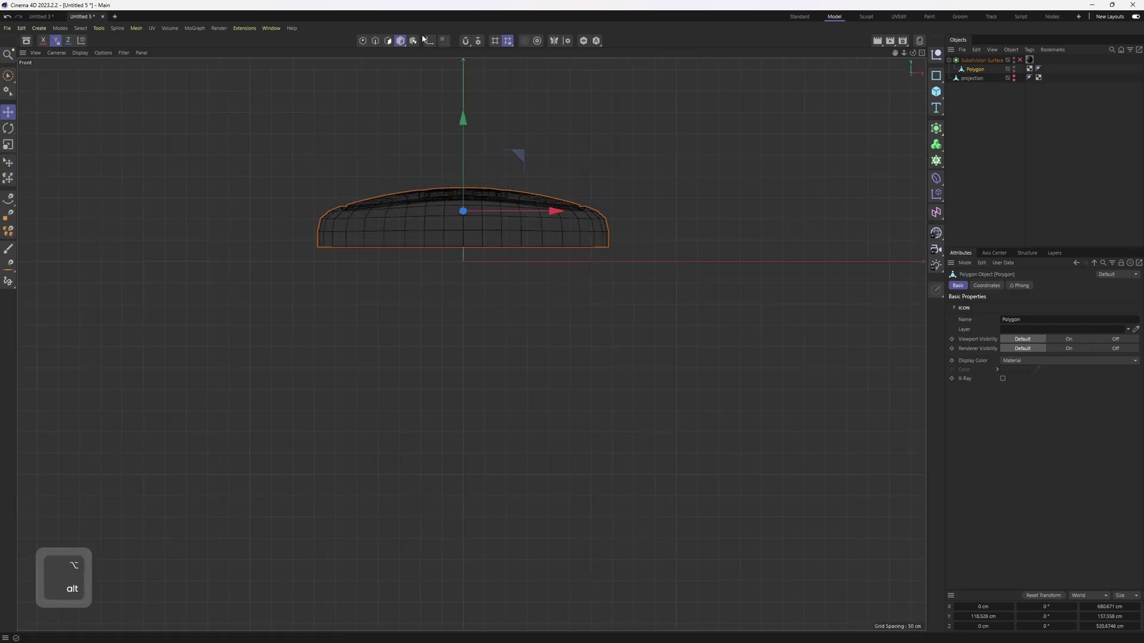
left_click(466, 40)
scroll(464, 119, "up", 3)
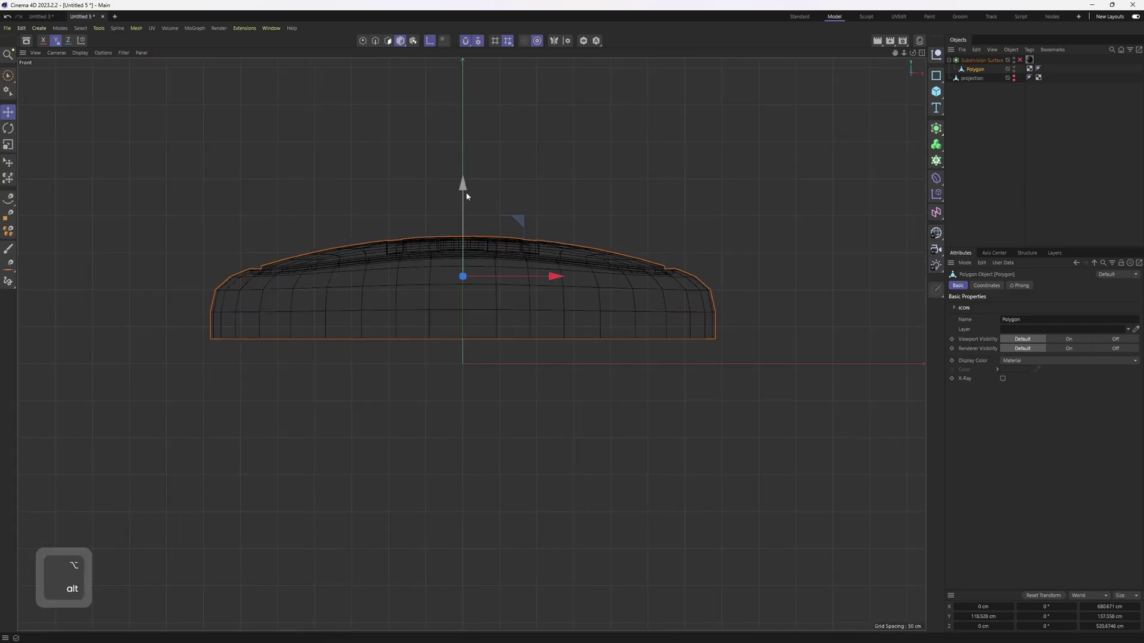
left_click_drag(462, 187, 462, 252)
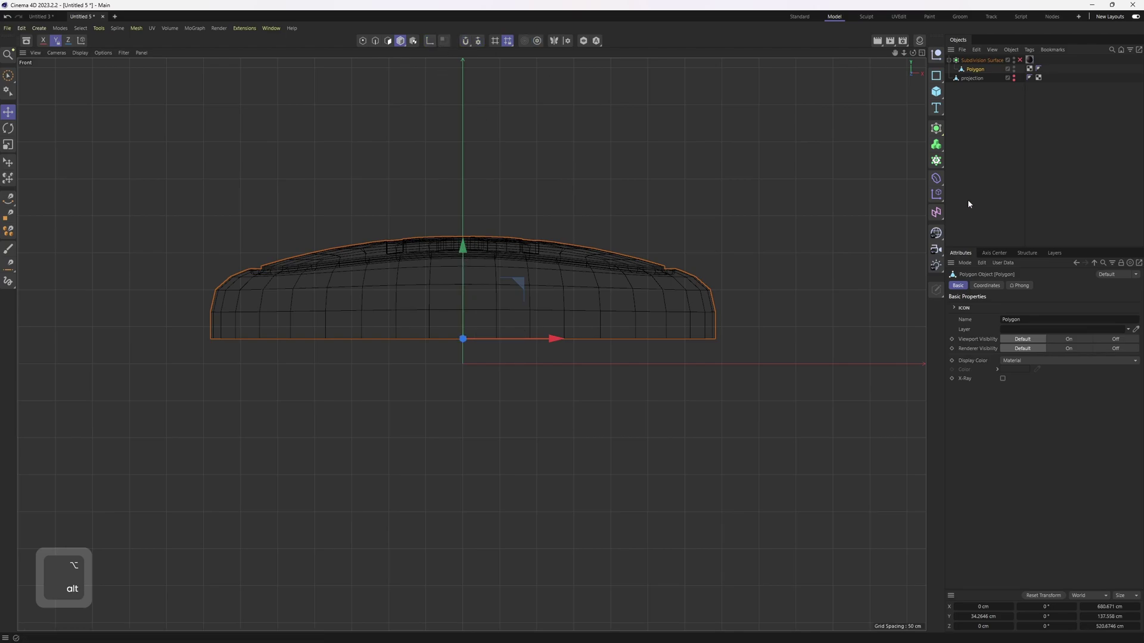
- Add a Symmetry generator as parent of the Polygon object and turn its Weld option on
left_click(936, 128, "alt")
left_click(1042, 237, "alt")
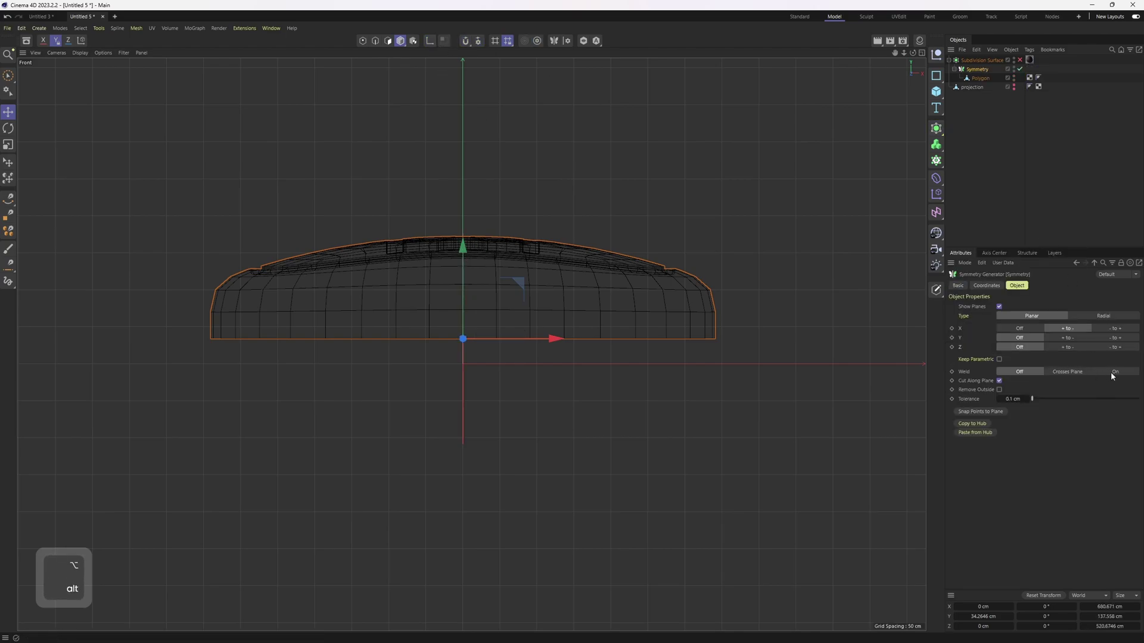
left_click(1111, 374)
- Switch the Symmetry from the X axis to Y with + to -, and hide its planes
key("F1")
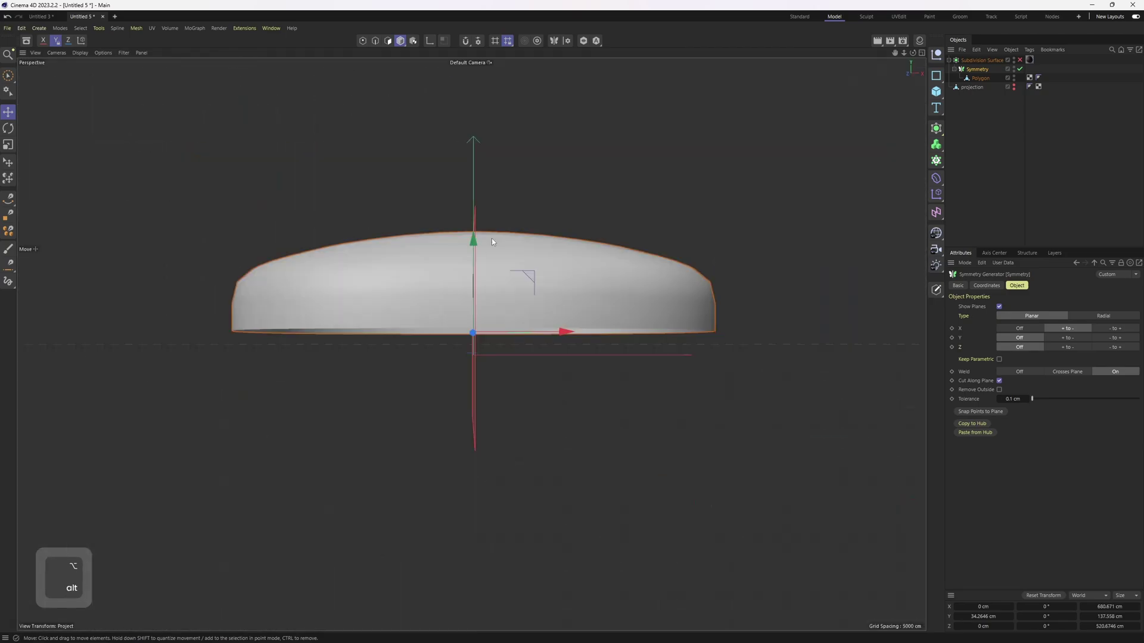
left_click_drag(491, 238, 638, 331, "alt")
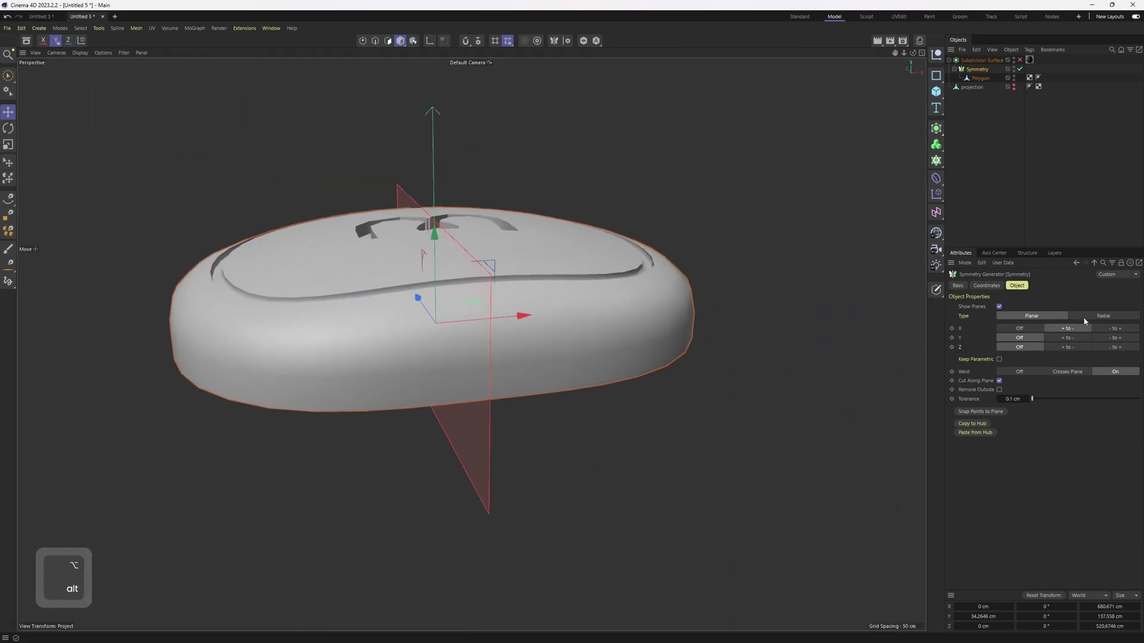
left_click(1030, 329)
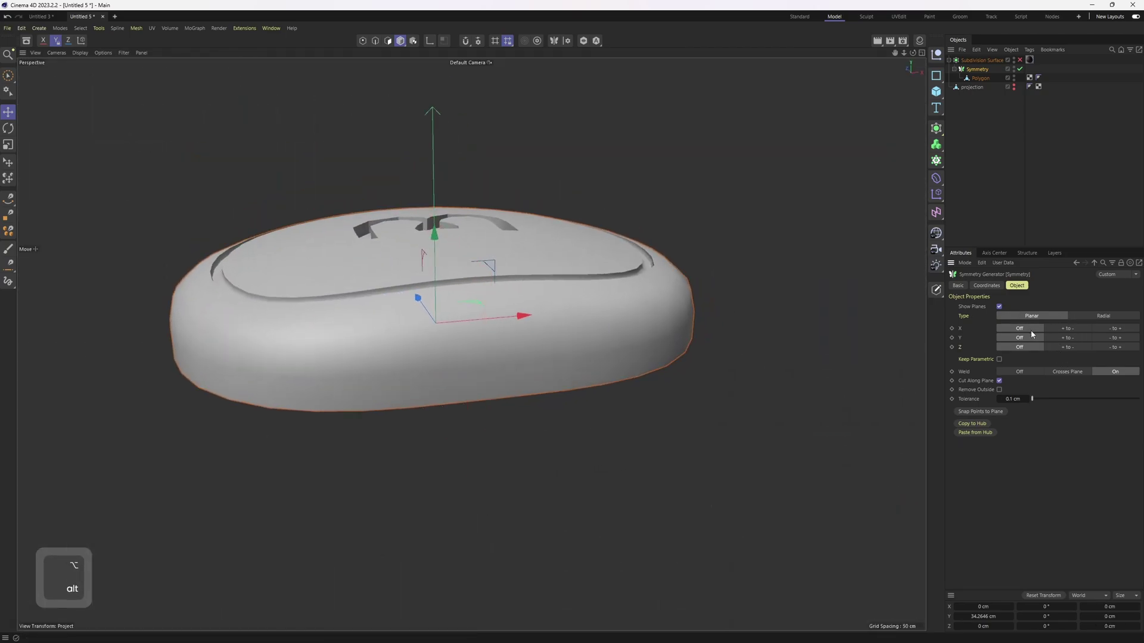
left_click(1068, 337)
left_click_drag(751, 250, 789, 393, "alt")
left_click(999, 307)
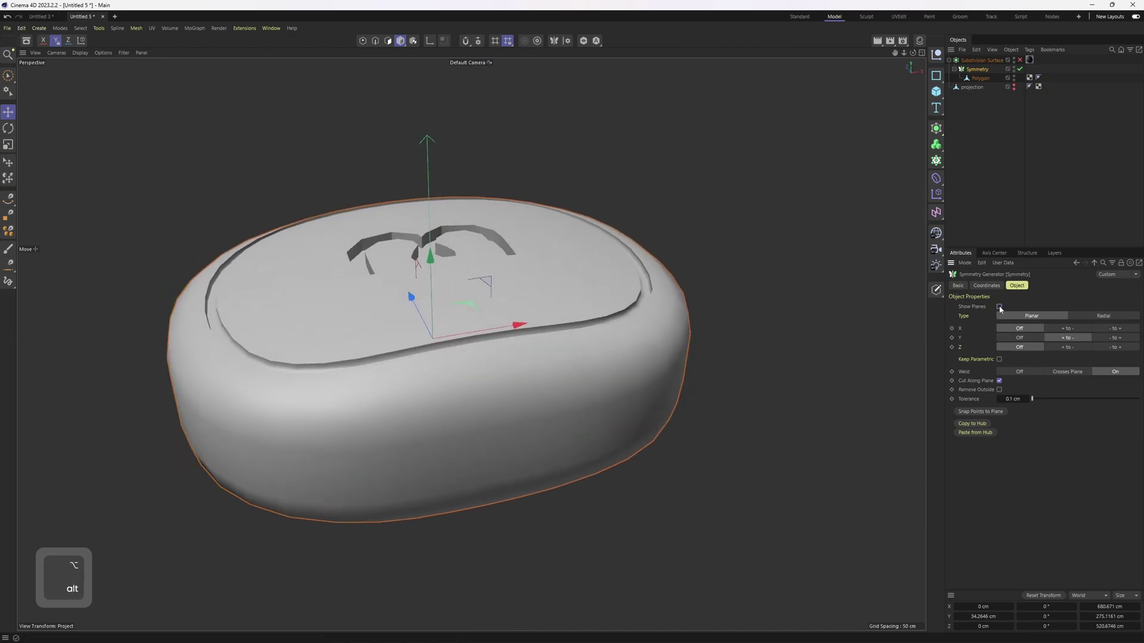
- Enable the Subdivision Surface, clear the selection and examine the finished mirrored body from several angles
left_click_drag(658, 366, 763, 251, "alt")
left_click(1020, 60)
left_click(988, 125)
key("ctrl+z")
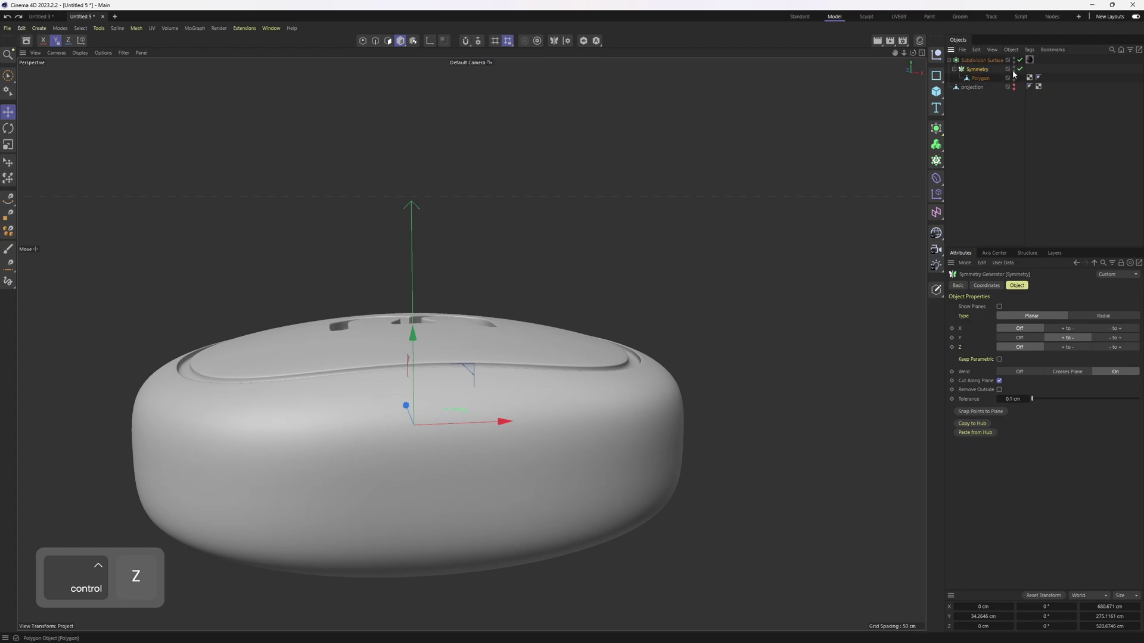
left_click_drag(595, 417, 454, 323, "alt")
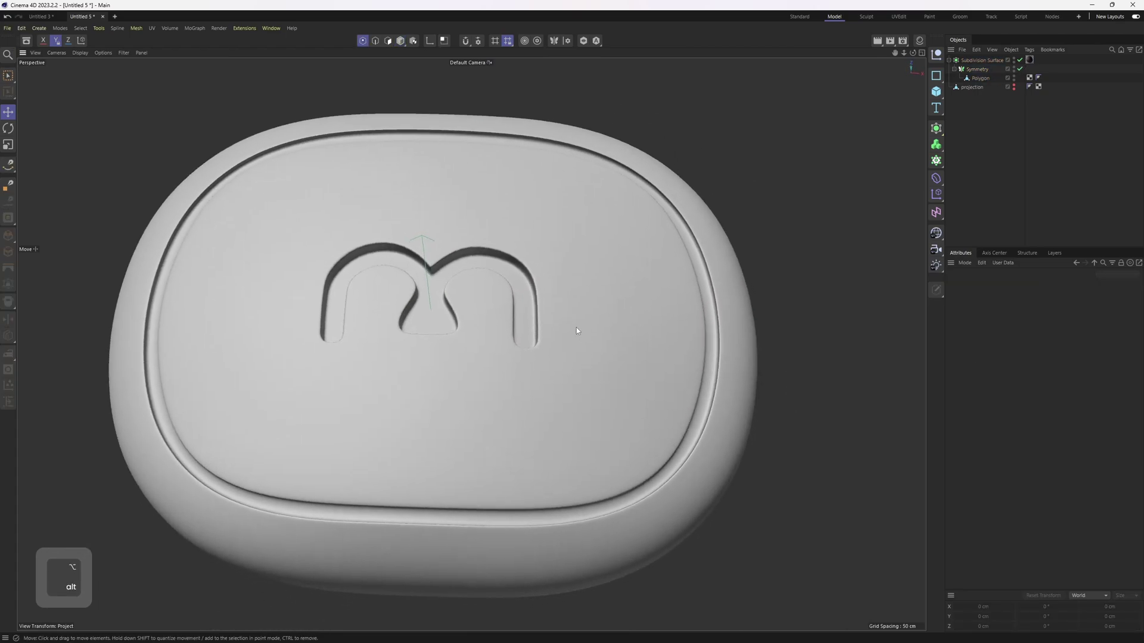
left_click_drag(576, 331, 538, 353, "alt")
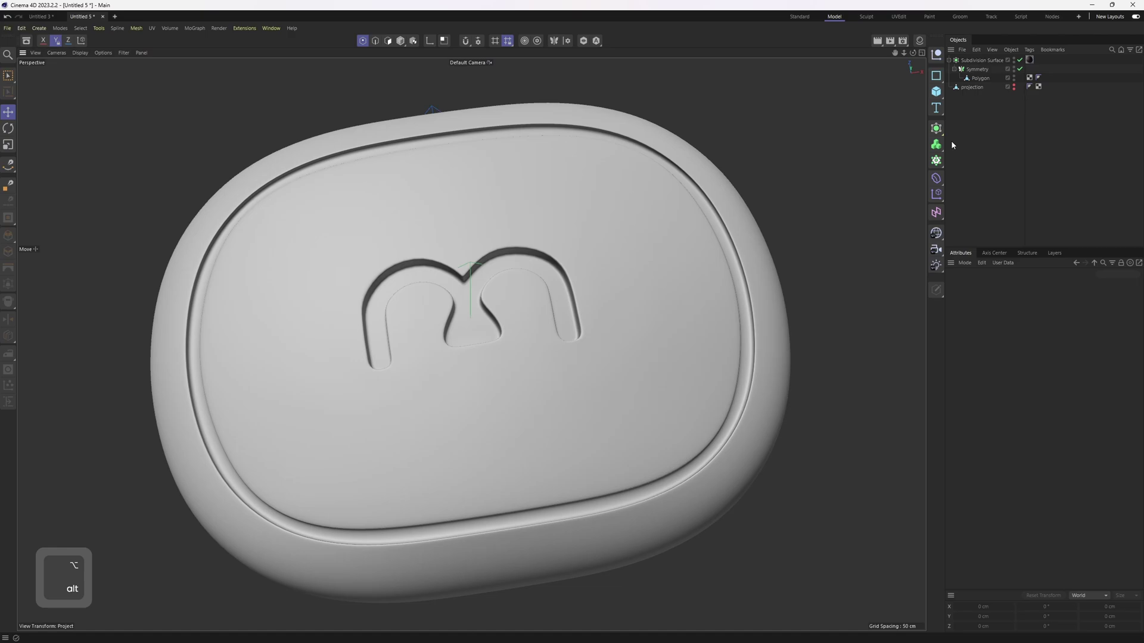
left_click_drag(681, 246, 549, 271, "alt")
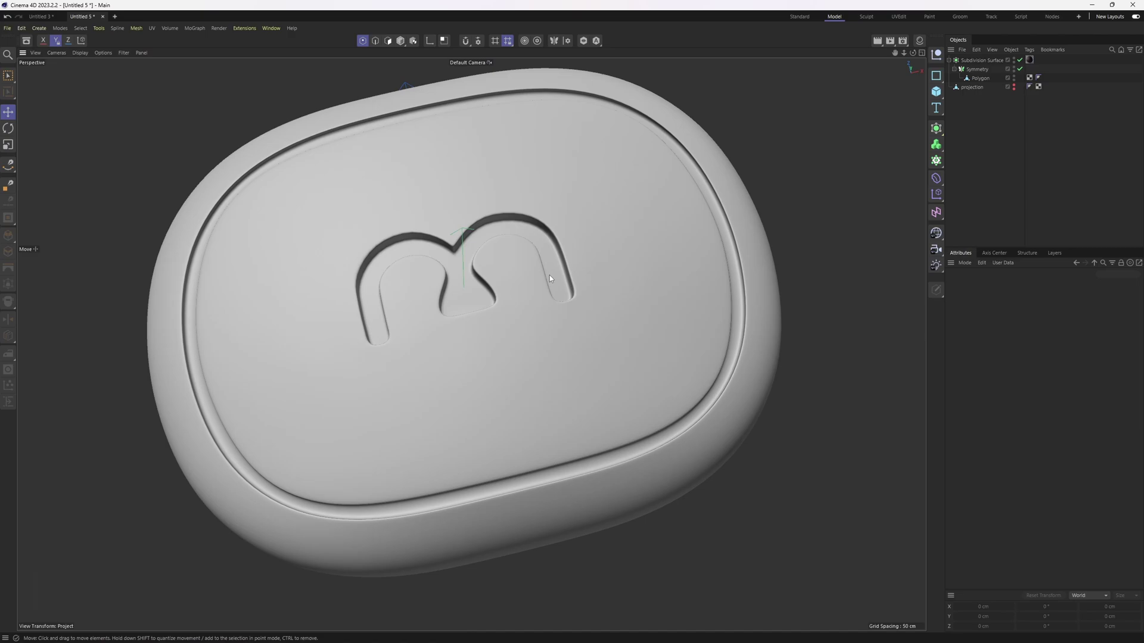
left_click_drag(549, 275, 592, 241, "alt")
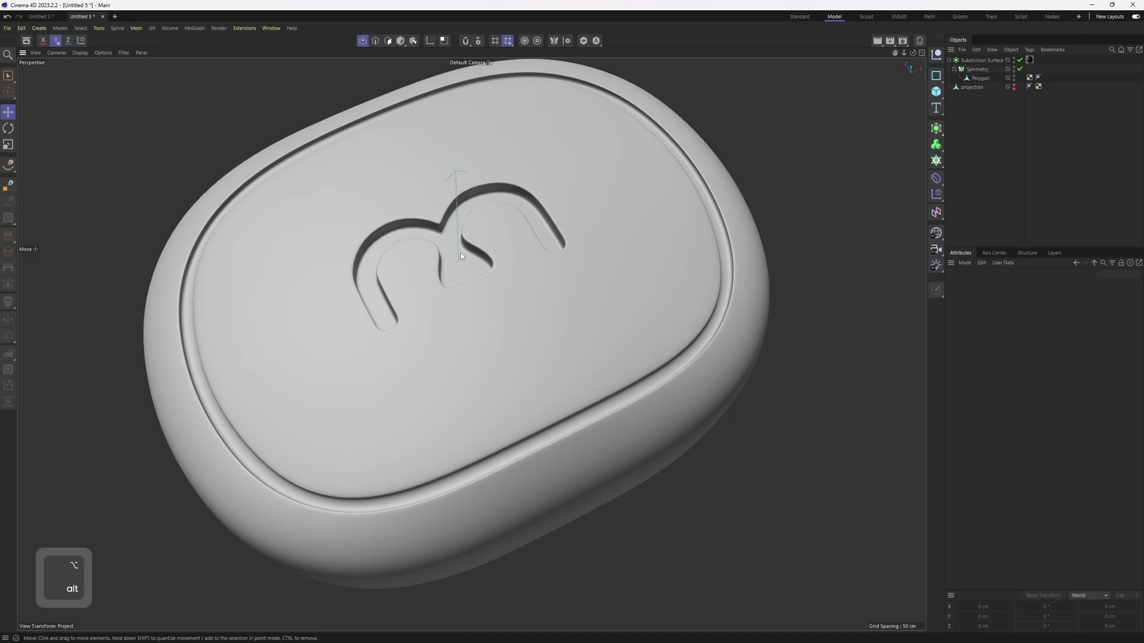
left_click_drag(460, 256, 451, 309, "alt")
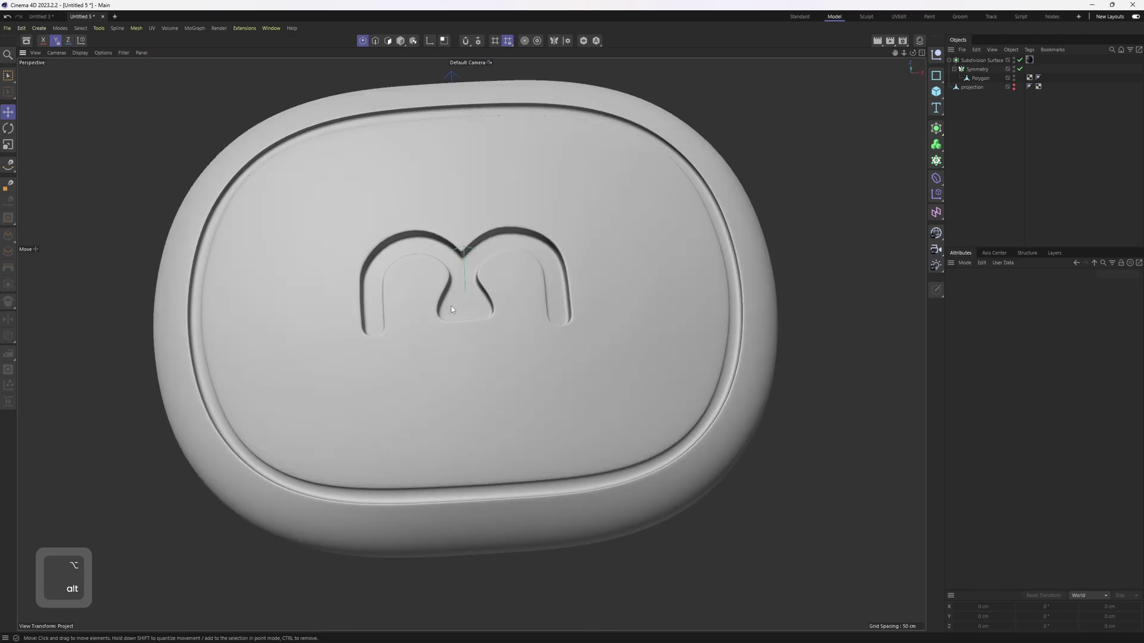